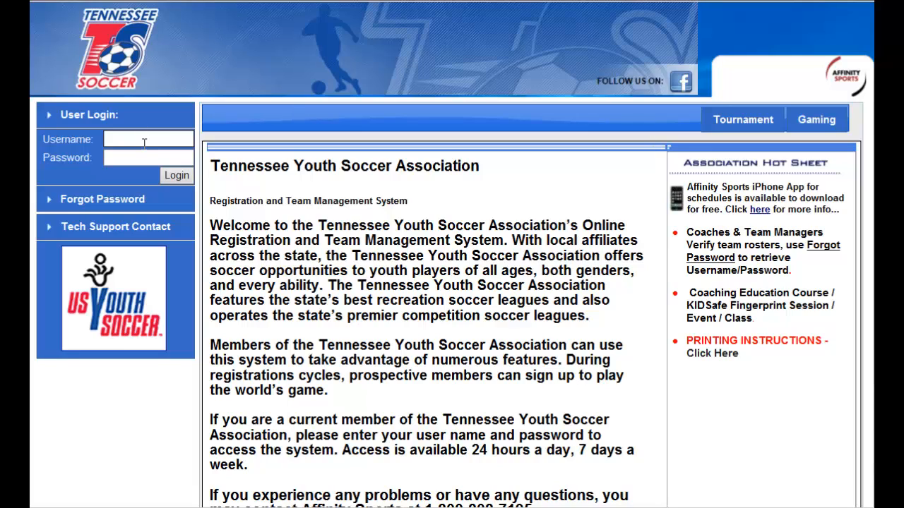
# Log in with the username league6 and the account password.
pyautogui.write('league6')
pyautogui.press('Tab')
pyautogui.write('****')
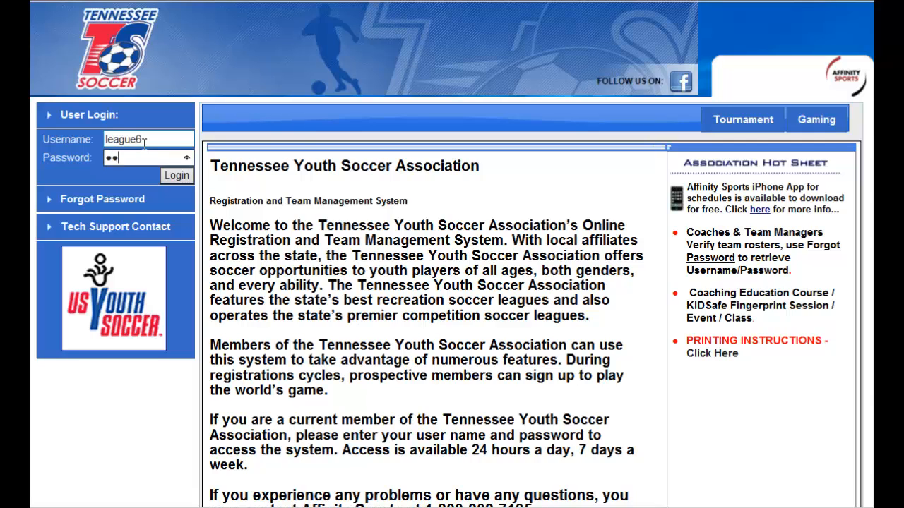
pyautogui.click(177, 178)
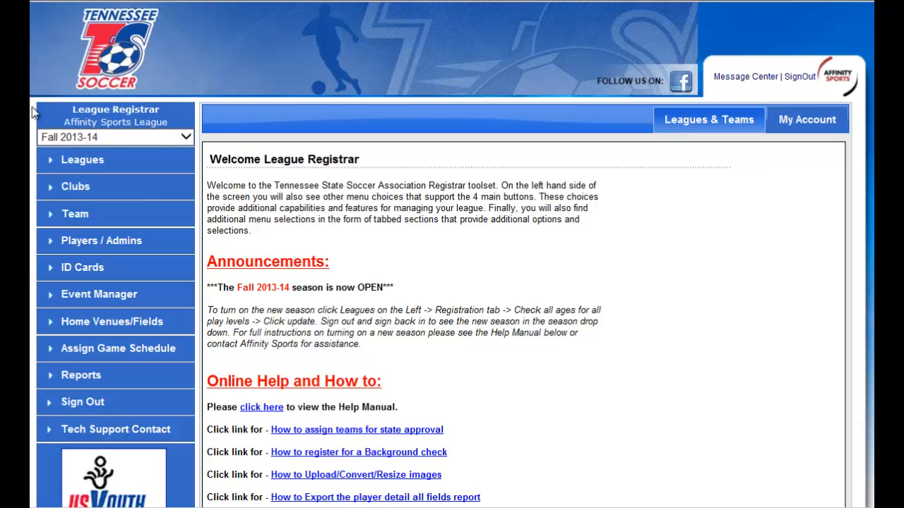
# With the Fall 2013-14 season selected, open the existing league registrar's user record for editing in the league's security settings.
pyautogui.click(187, 138)
pyautogui.click(188, 139)
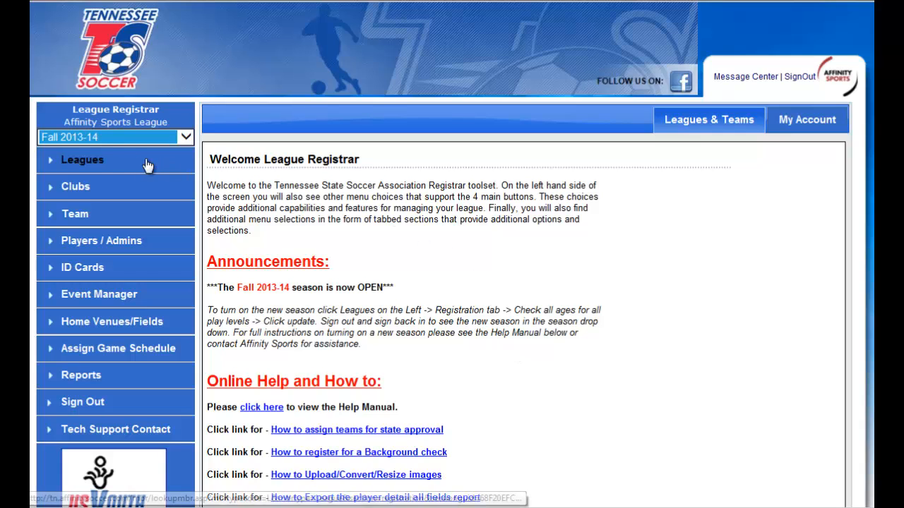
pyautogui.click(92, 162)
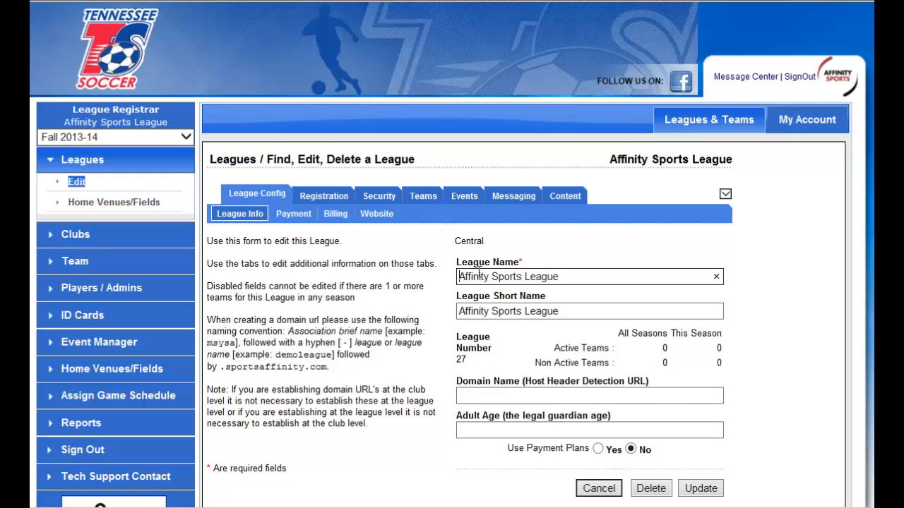
pyautogui.click(394, 203)
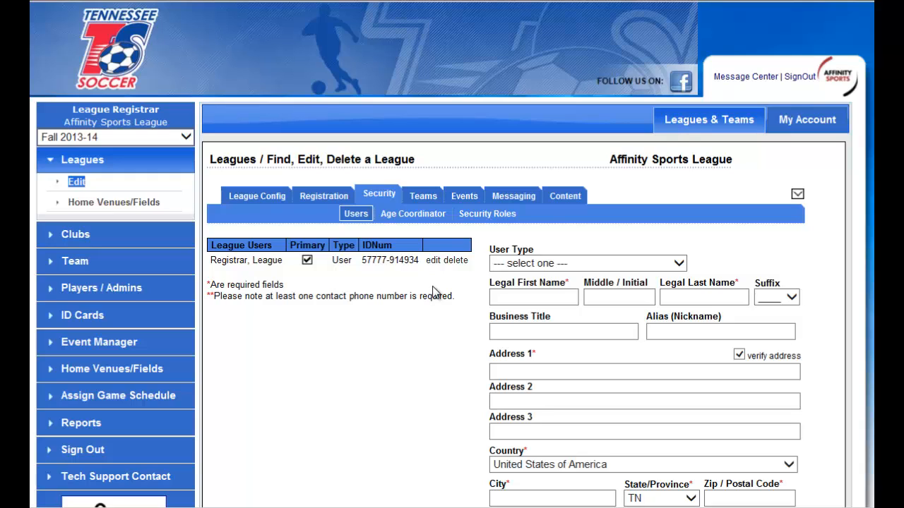
pyautogui.click(432, 260)
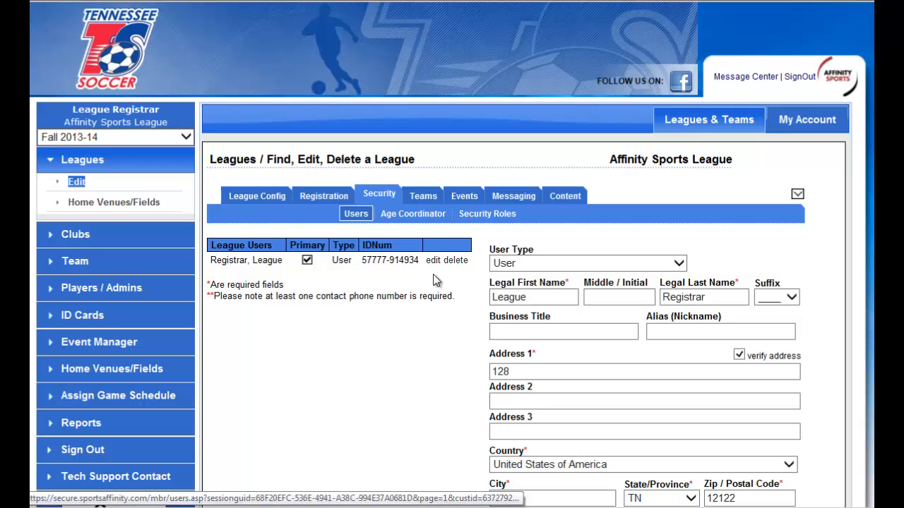
# Enter a new password for the registrar and repeat it in the confirmation field.
pyautogui.scroll(-3, 787, 303)
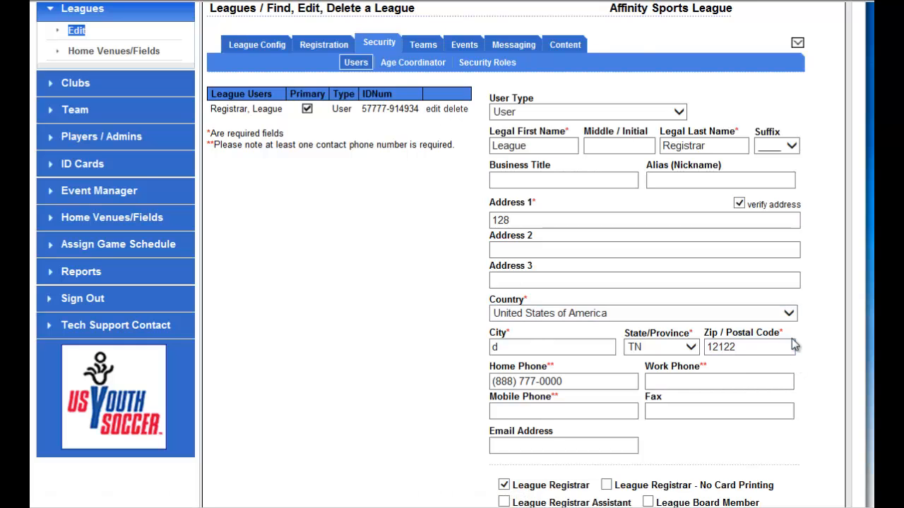
pyautogui.scroll(-3, 791, 339)
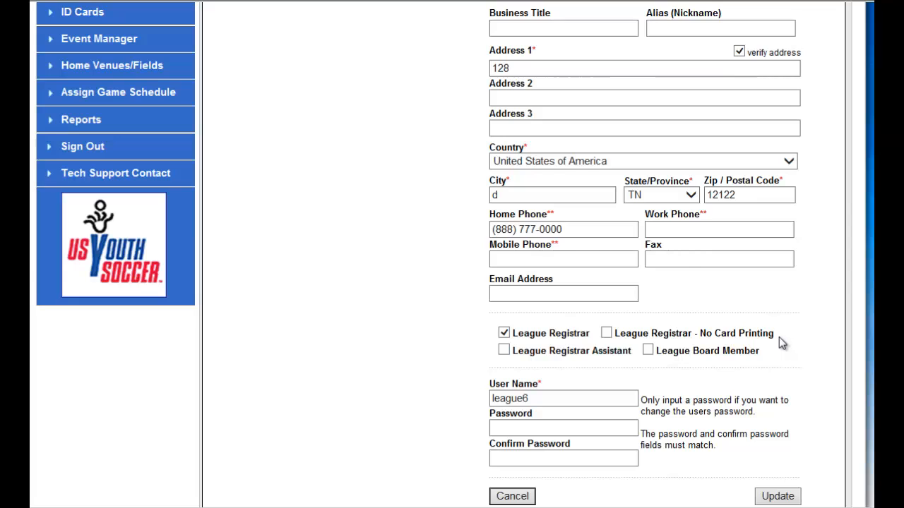
pyautogui.scroll(-2, 779, 337)
pyautogui.click(556, 353)
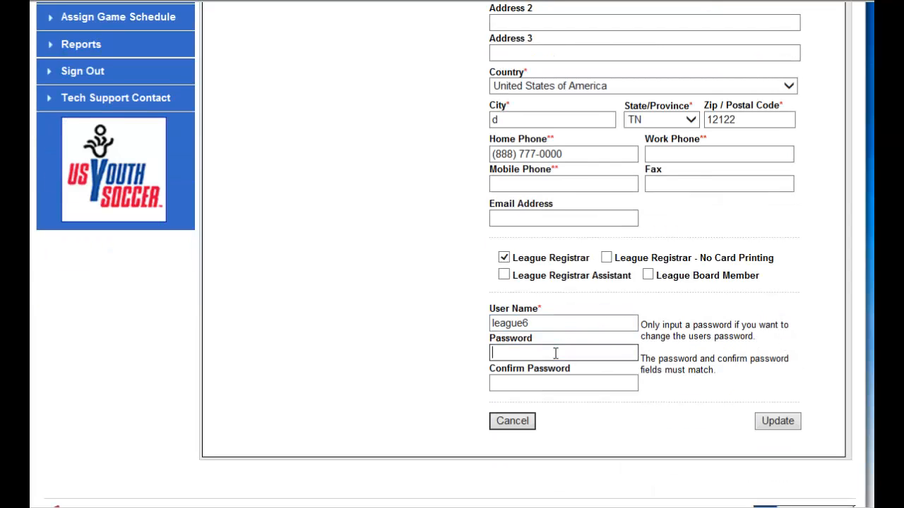
pyautogui.write('••••')
pyautogui.click(534, 383)
pyautogui.write('••••')
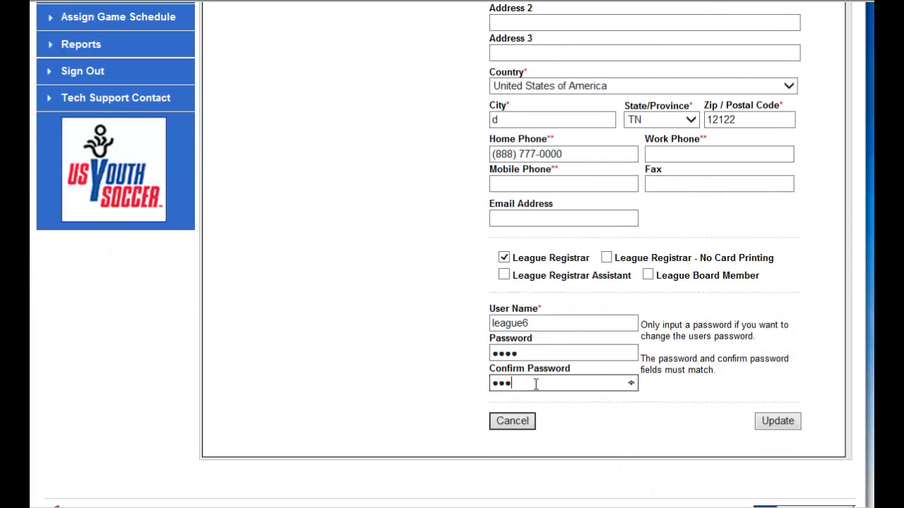
# Change the registrar's user name to test3333 and update the user record.
pyautogui.doubleClick(520, 324)
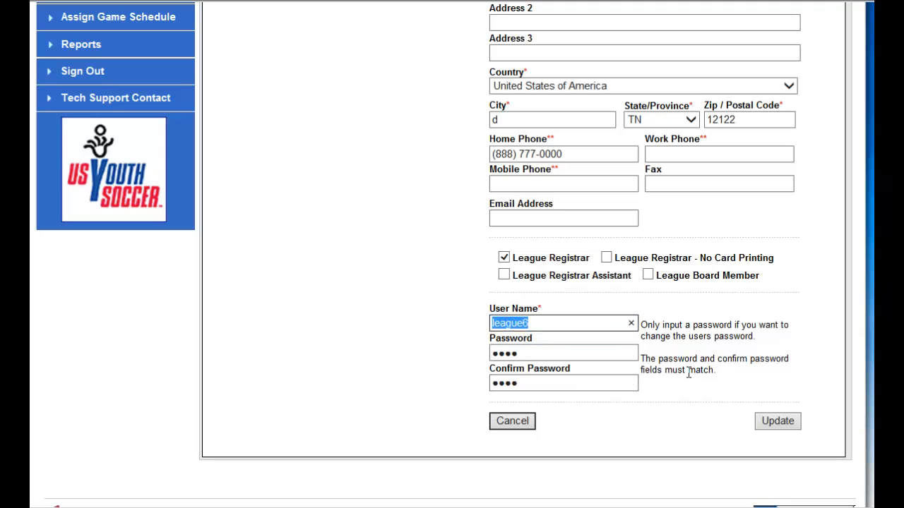
pyautogui.press('BackSpace')
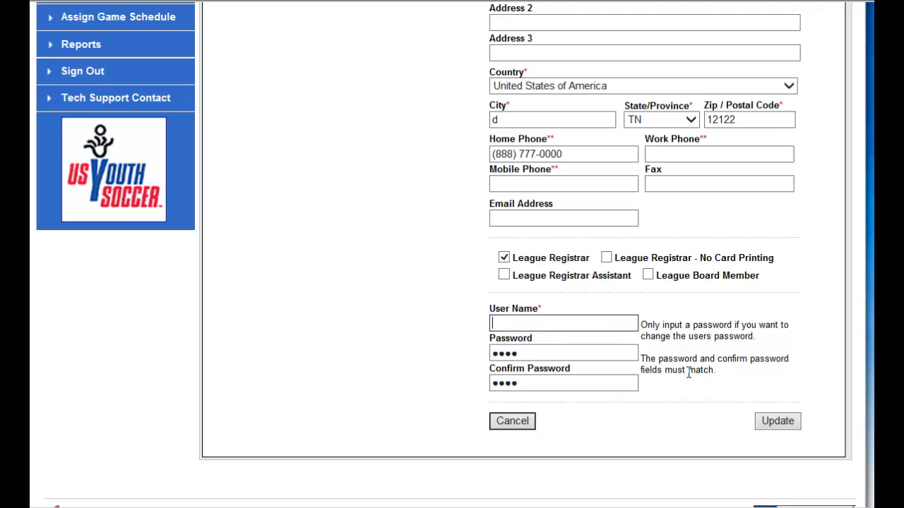
pyautogui.write('test3333')
pyautogui.click(448, 244)
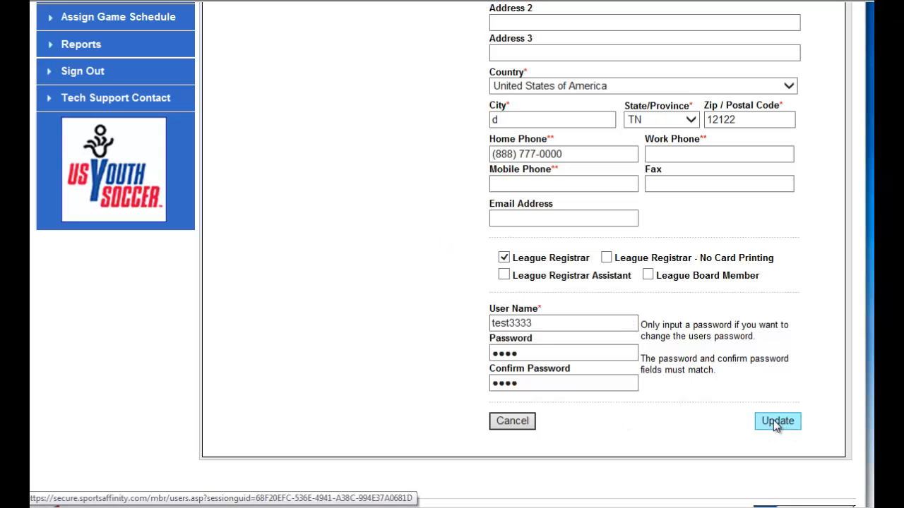
pyautogui.click(793, 421)
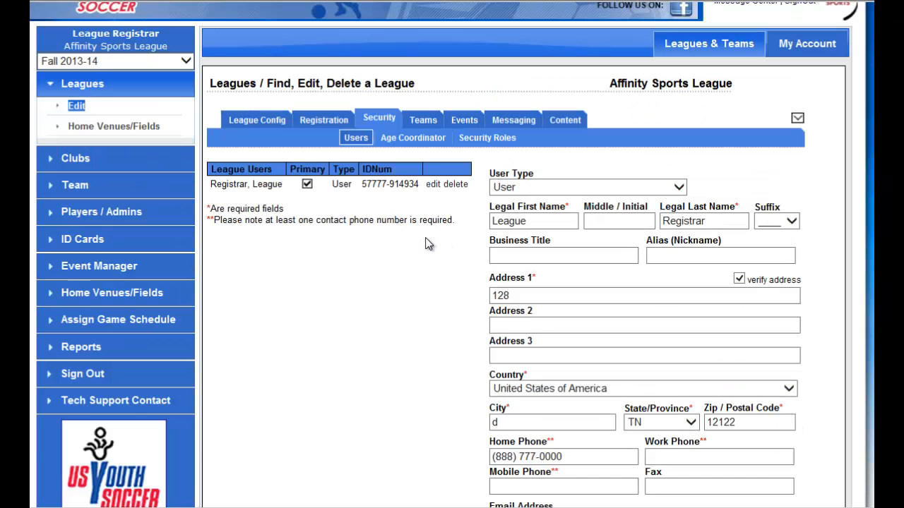
# Start a new league user of type League Level Club President and go through its name and address fields.
pyautogui.click(372, 142)
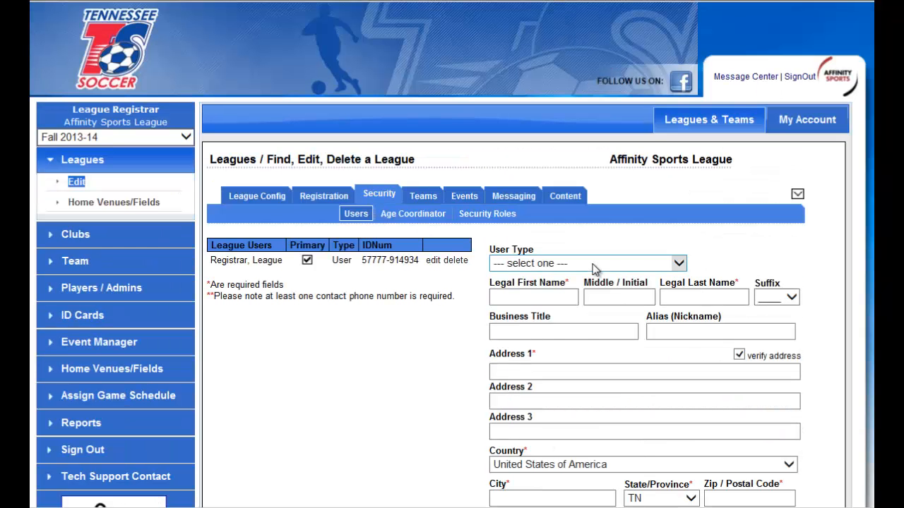
pyautogui.click(597, 271)
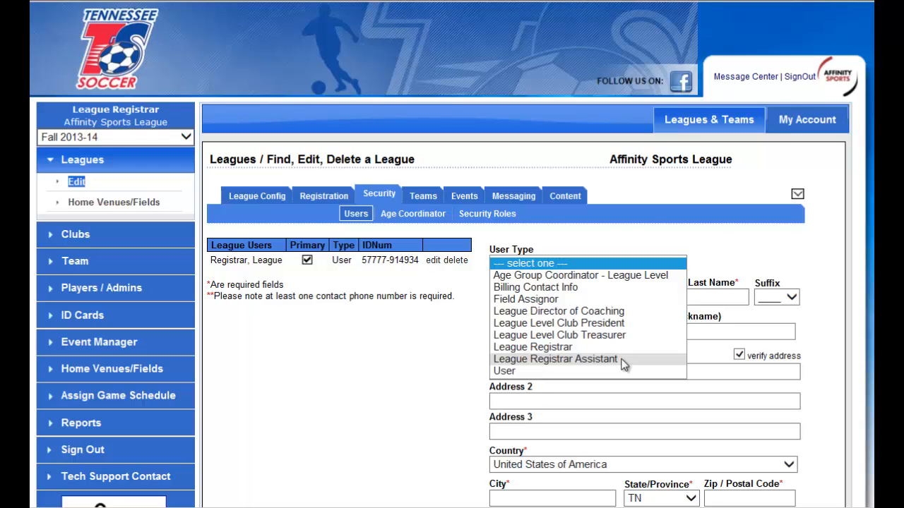
pyautogui.click(558, 323)
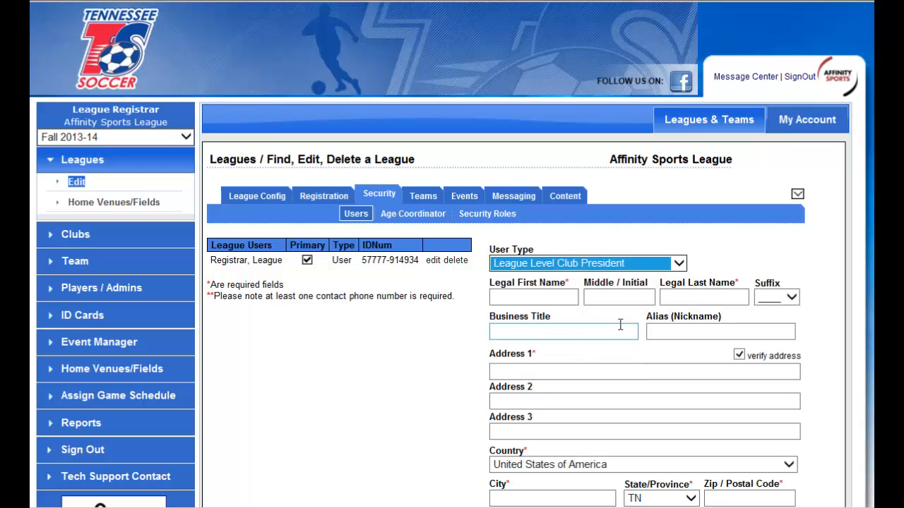
pyautogui.click(555, 297)
pyautogui.click(688, 299)
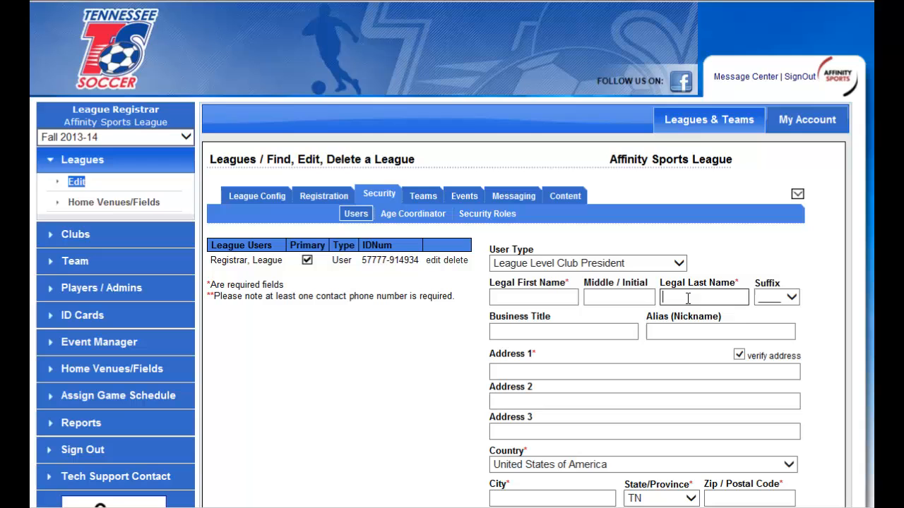
pyautogui.click(678, 369)
# Go through the new user's role options League Registrar, League Registrar - No Card Printing and League Board Member.
pyautogui.scroll(-3, 714, 368)
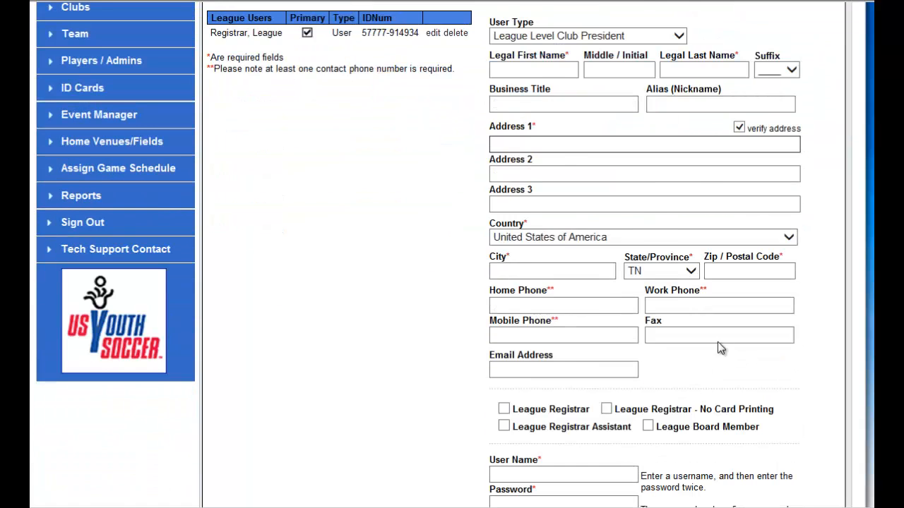
pyautogui.scroll(-1, 718, 342)
pyautogui.scroll(-1, 694, 333)
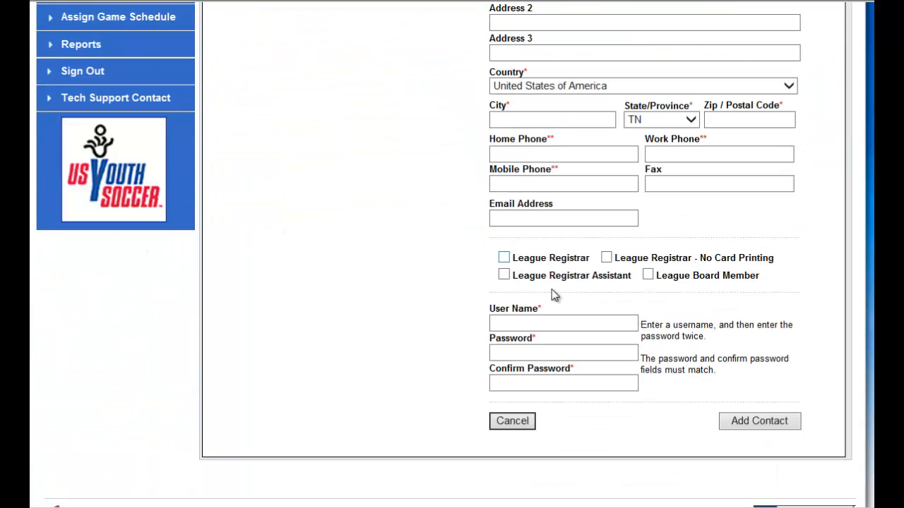
pyautogui.click(509, 257)
pyautogui.click(504, 258)
pyautogui.click(607, 258)
pyautogui.click(648, 276)
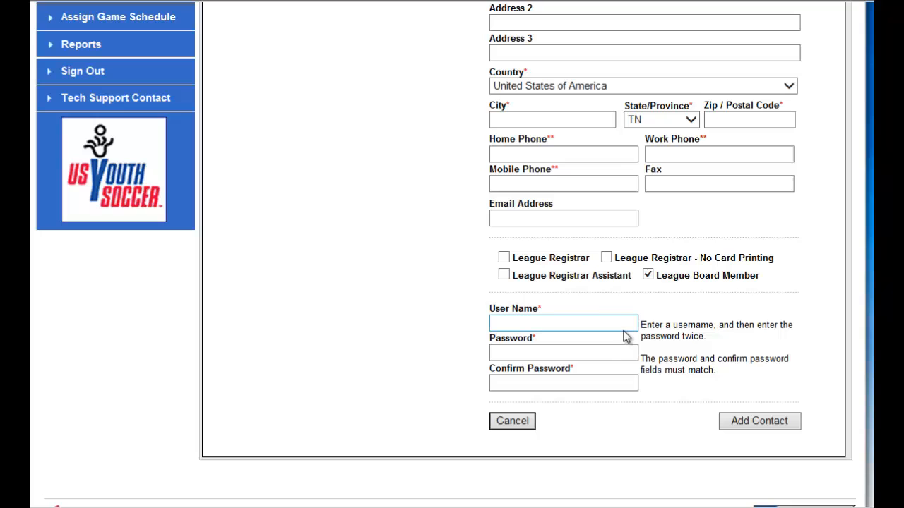
pyautogui.scroll(5, 461, 284)
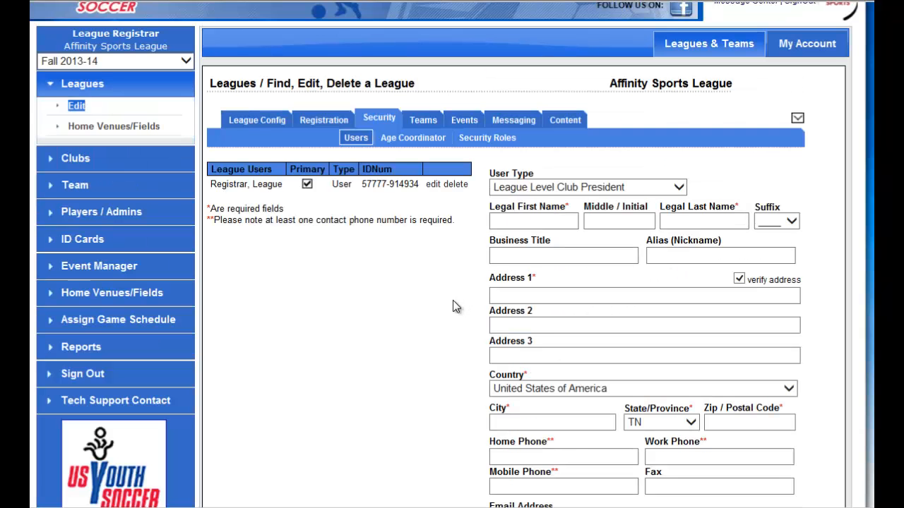
# Open the age coordinator access settings and mark age groups U12, U13 and U14 under Division 1.
pyautogui.click(408, 139)
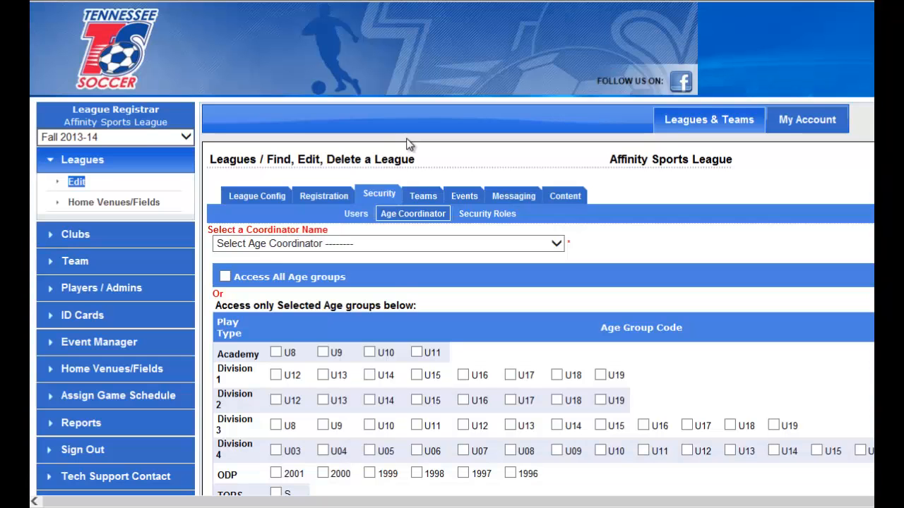
pyautogui.scroll(-1, 611, 299)
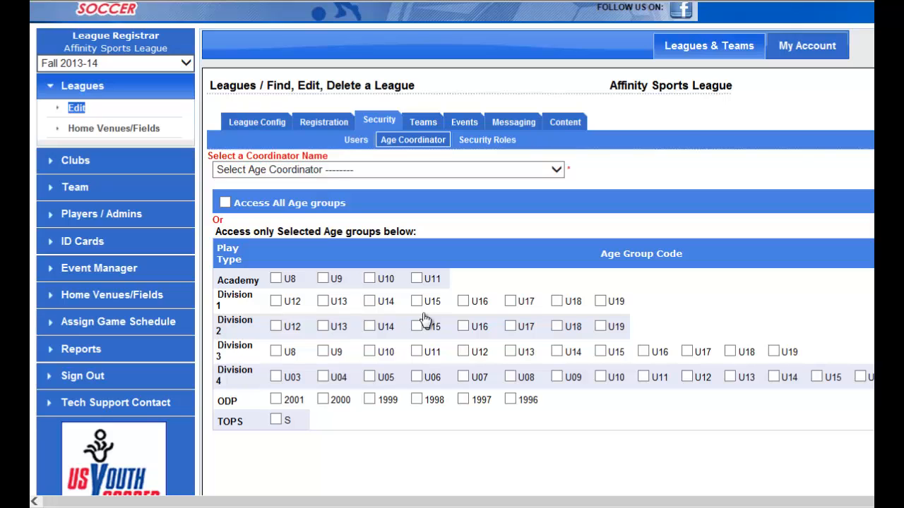
pyautogui.click(276, 303)
pyautogui.click(324, 302)
pyautogui.click(370, 302)
# Expand Fall 2013-14 in the league's registration seasons and clear all of its play types and age groups.
pyautogui.click(322, 121)
pyautogui.scroll(-1, 228, 320)
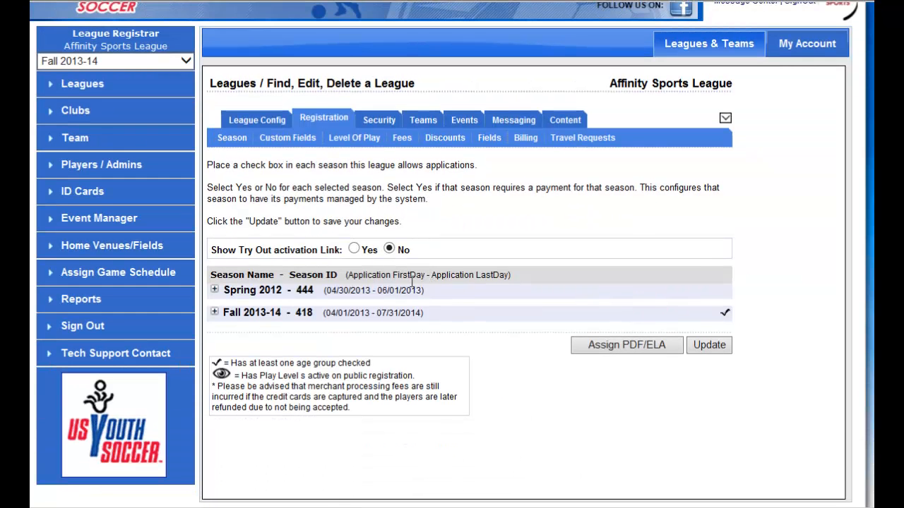
pyautogui.click(292, 319)
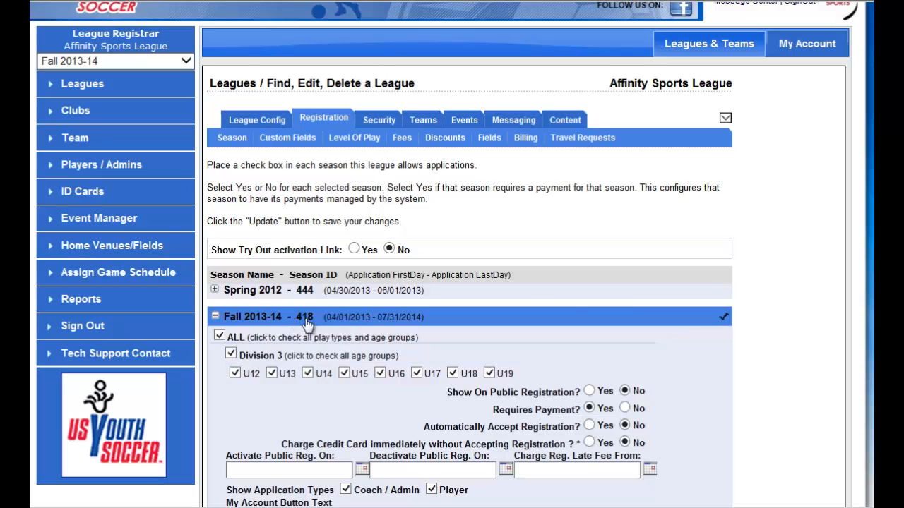
pyautogui.scroll(-1, 671, 297)
pyautogui.scroll(-1, 494, 243)
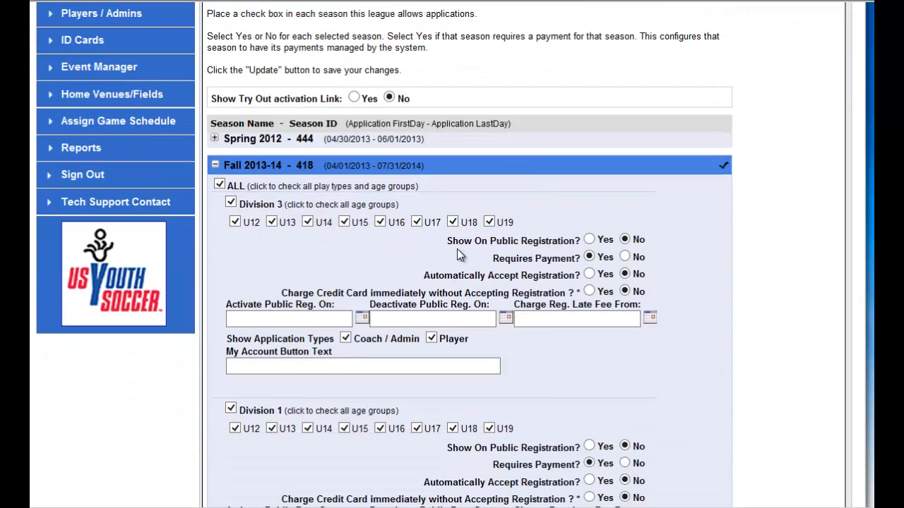
pyautogui.click(219, 184)
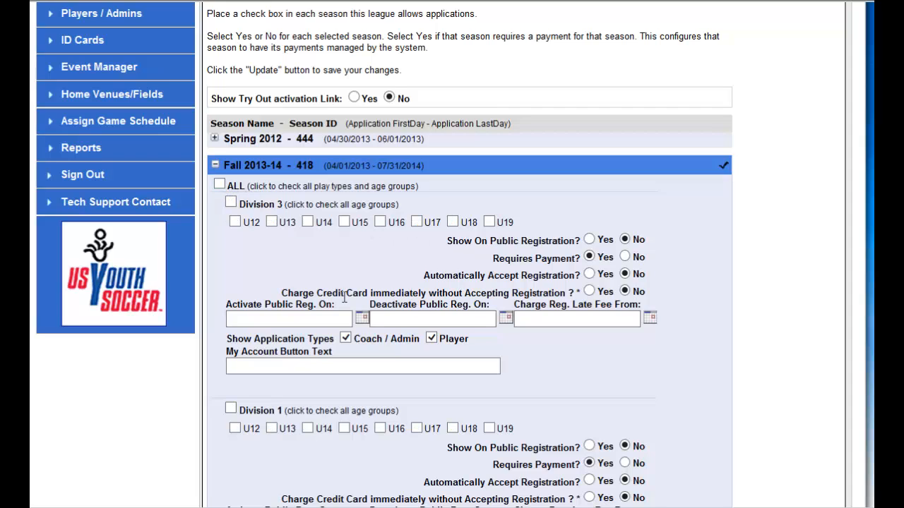
# Enable age groups U12, U13 and U14 for Division 3 in the Fall 2013-14 season.
pyautogui.scroll(-1, 385, 279)
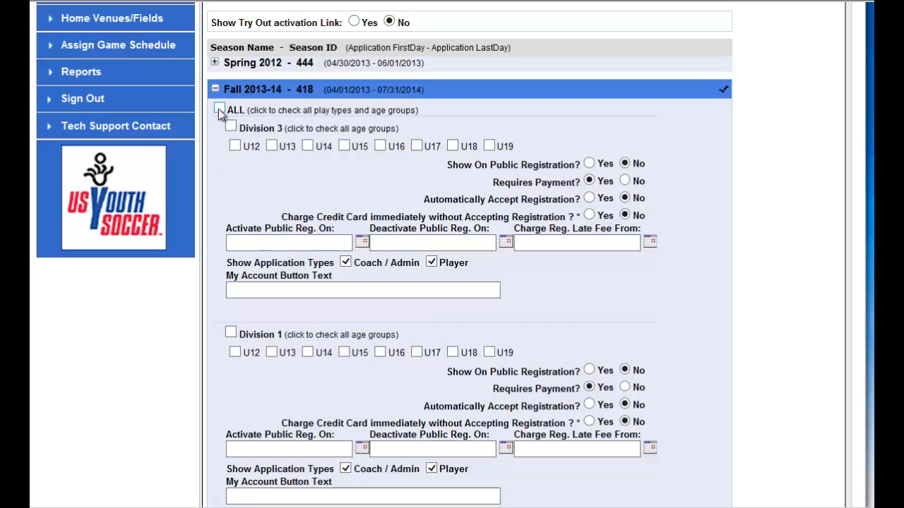
pyautogui.click(275, 147)
pyautogui.click(311, 147)
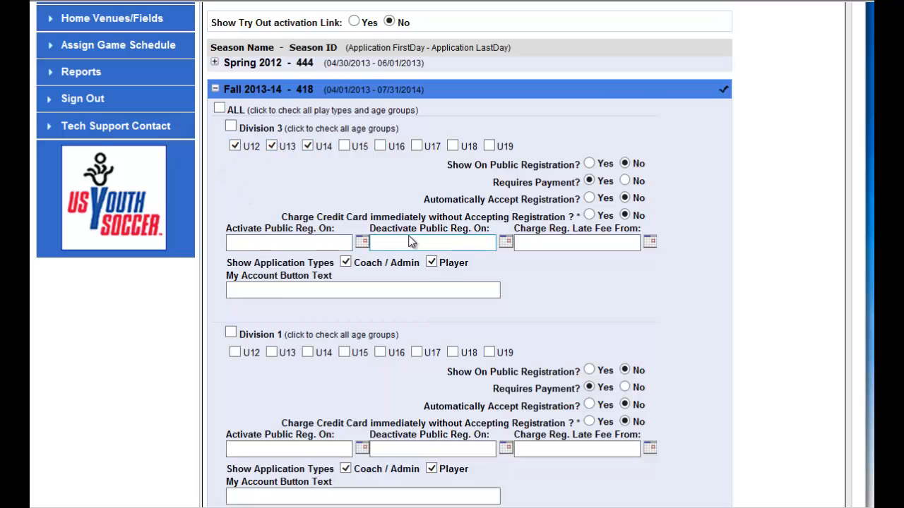
# Enable age groups U16, U17 and U18 for Division 1 in the Fall 2013-14 season.
pyautogui.scroll(-1, 414, 242)
pyautogui.click(382, 278)
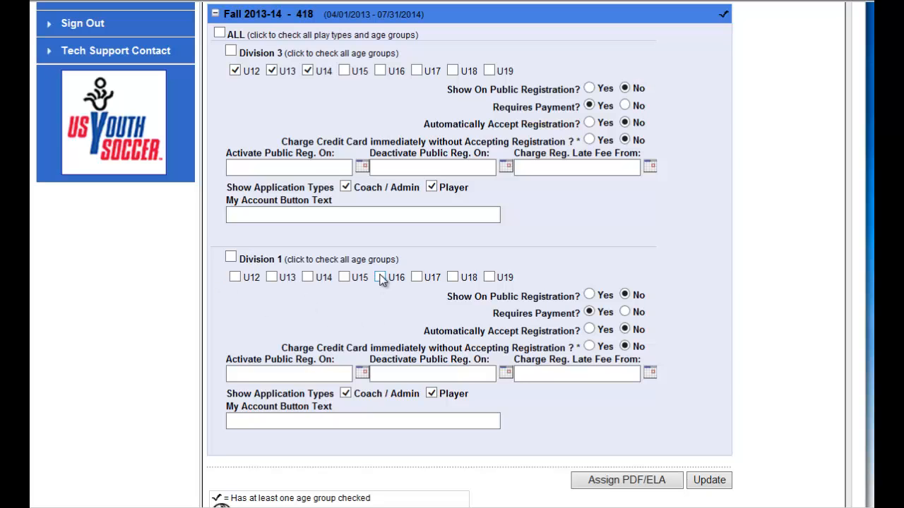
pyautogui.click(424, 277)
pyautogui.click(452, 279)
pyautogui.scroll(-1, 733, 298)
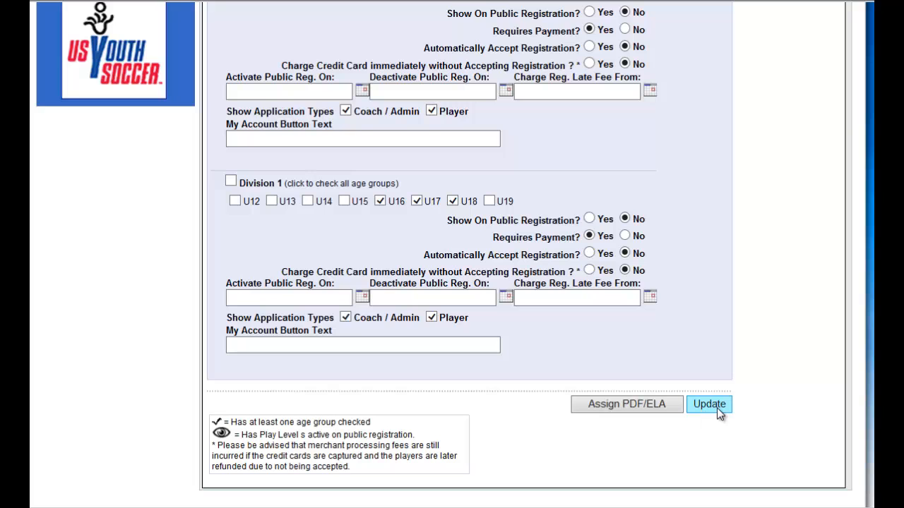
# Create a level of play for the league with play type Academy, name Academy and code A.
pyautogui.scroll(6, 771, 318)
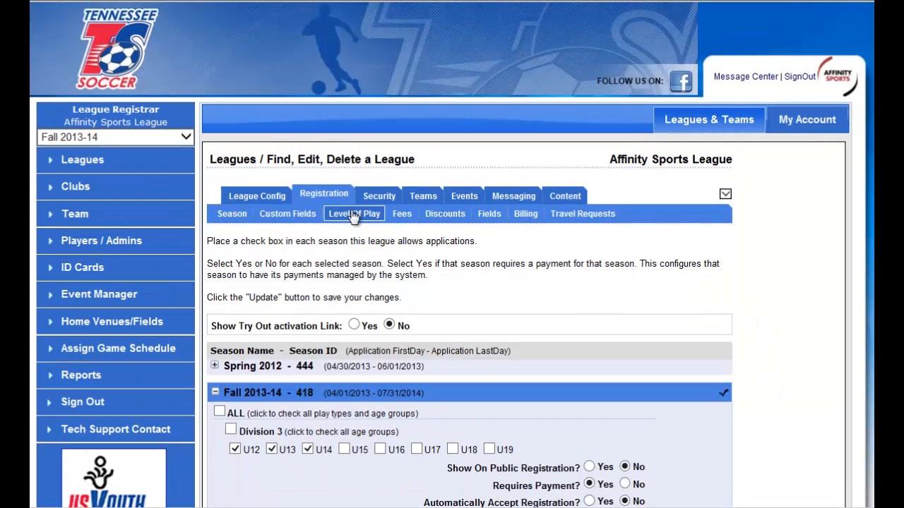
pyautogui.click(354, 216)
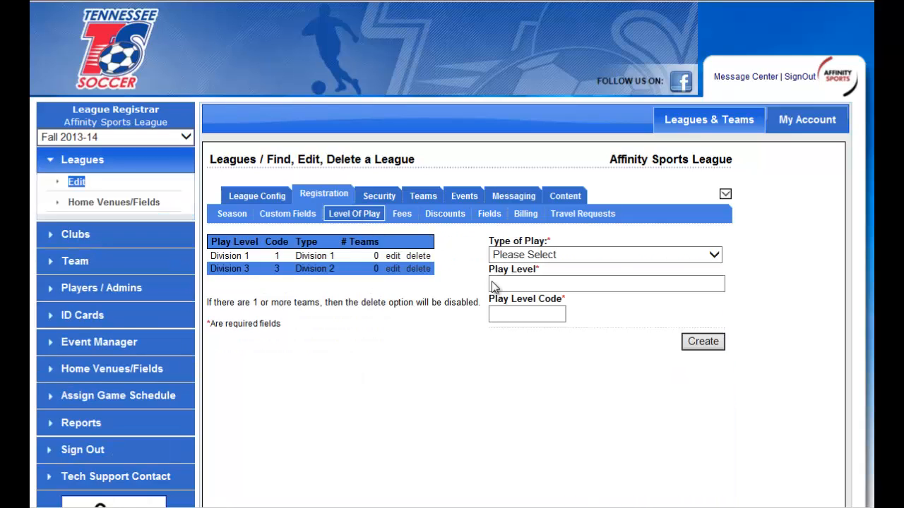
pyautogui.click(615, 256)
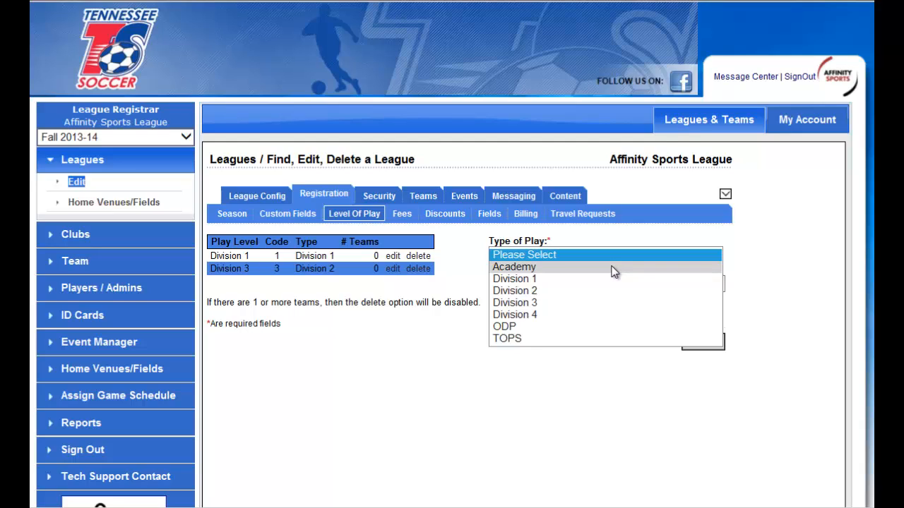
pyautogui.click(614, 272)
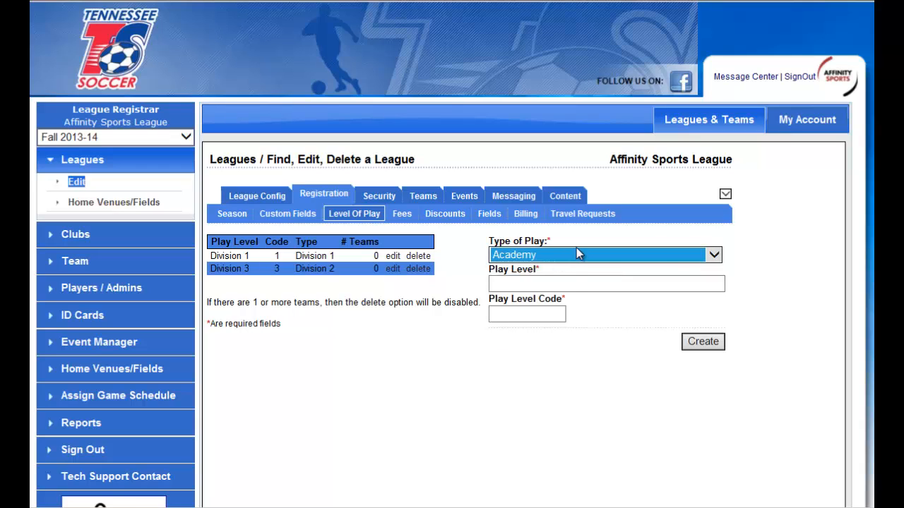
pyautogui.click(565, 283)
pyautogui.write('A')
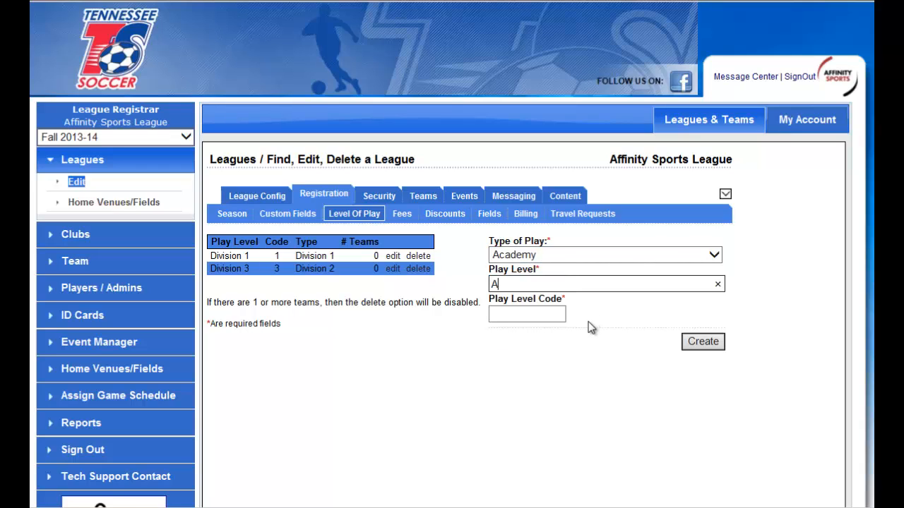
pyautogui.write('cadem')
pyautogui.write('y')
pyautogui.press('Tab')
pyautogui.write('A')
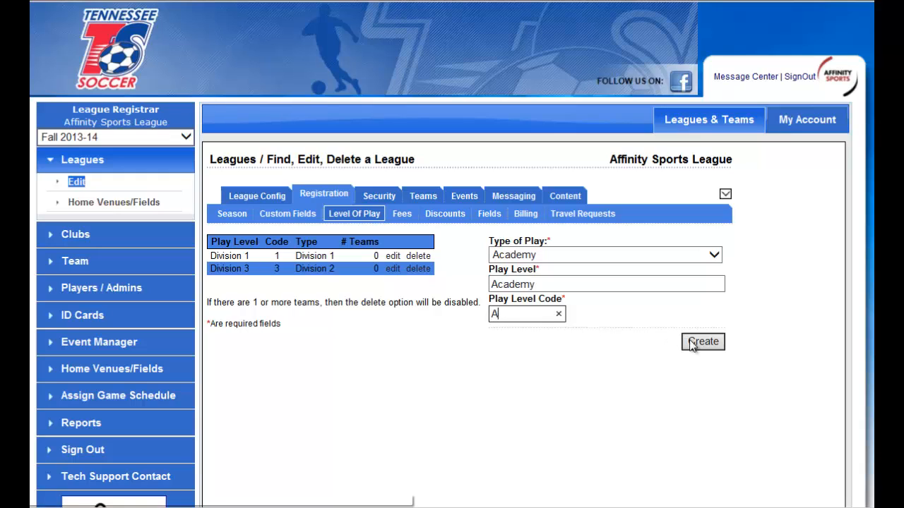
pyautogui.click(702, 343)
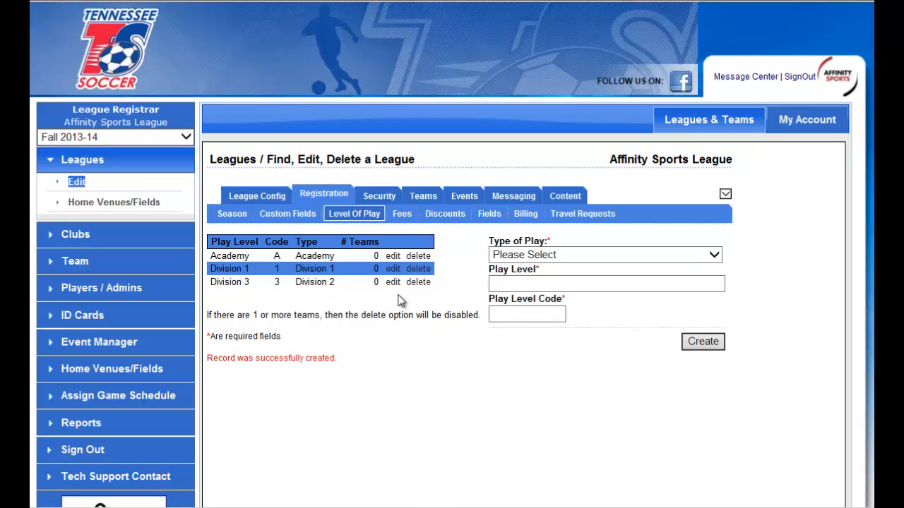
# Enable all Academy age groups in the league's Fall 2013-14 season for Coach / Admin and Player applications, and save the season settings.
pyautogui.click(233, 215)
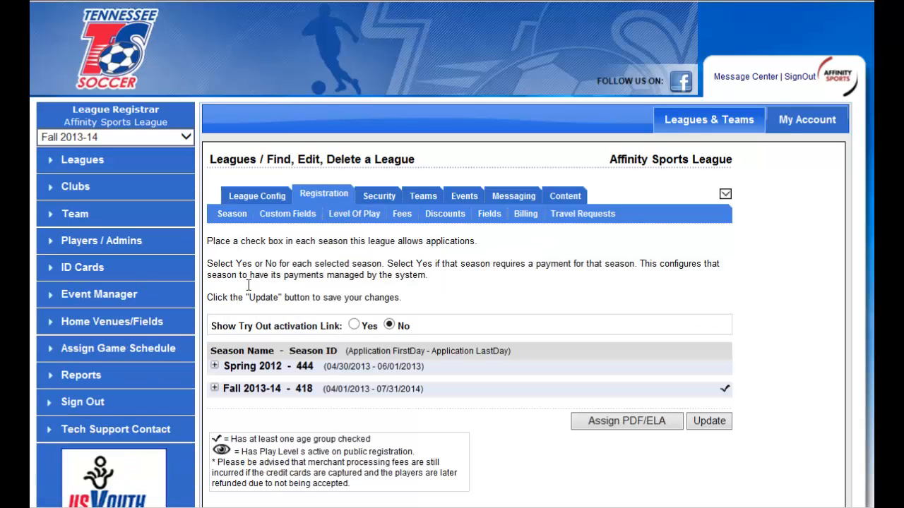
pyautogui.click(301, 391)
pyautogui.scroll(-9, 572, 308)
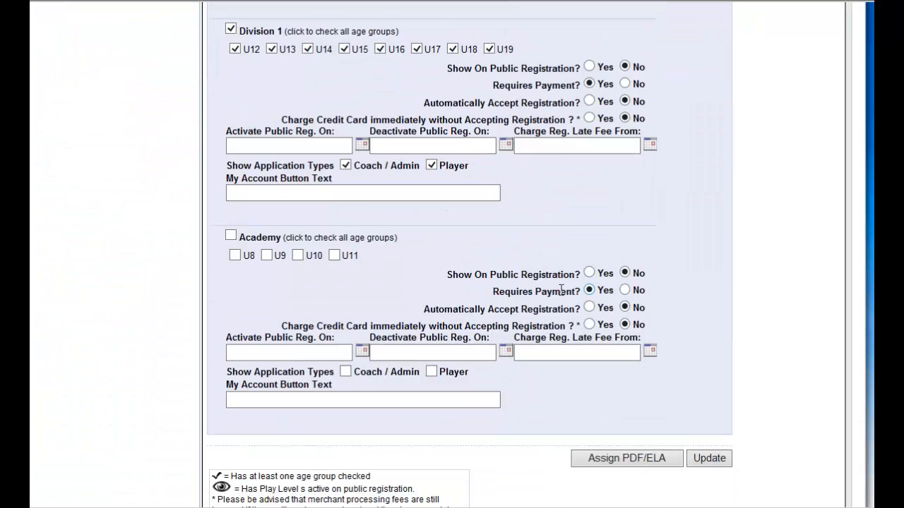
pyautogui.click(234, 236)
pyautogui.click(346, 372)
pyautogui.click(431, 372)
pyautogui.scroll(-2, 735, 351)
pyautogui.click(704, 383)
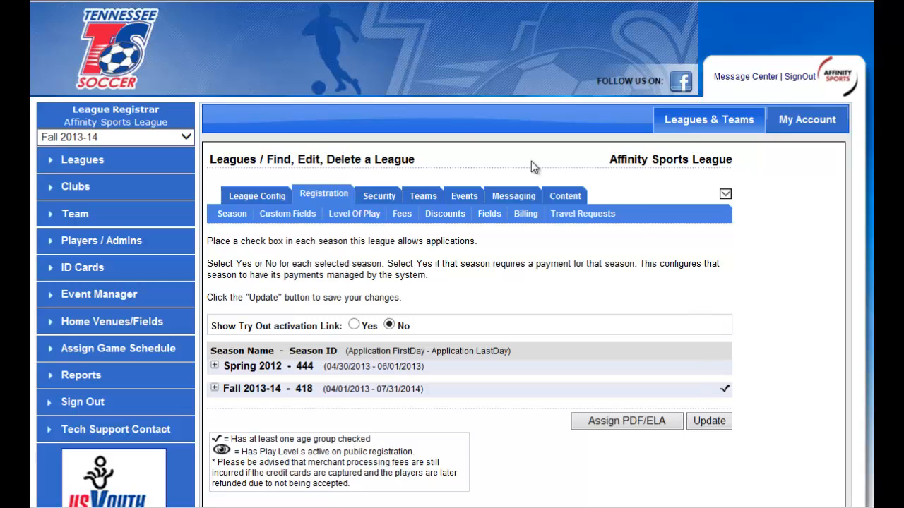
# Switch from the league configuration to the club Affinity Sports League - 01 and enter ASL as its short name.
pyautogui.click(273, 197)
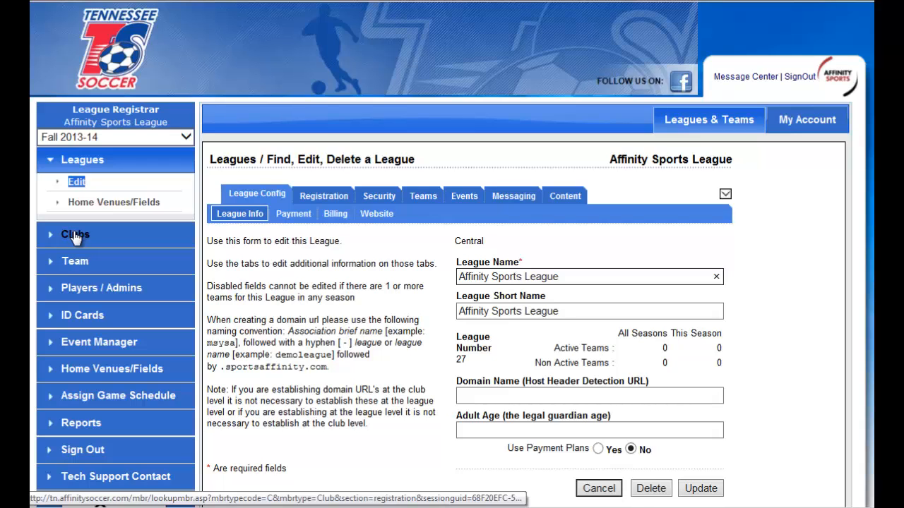
pyautogui.click(722, 194)
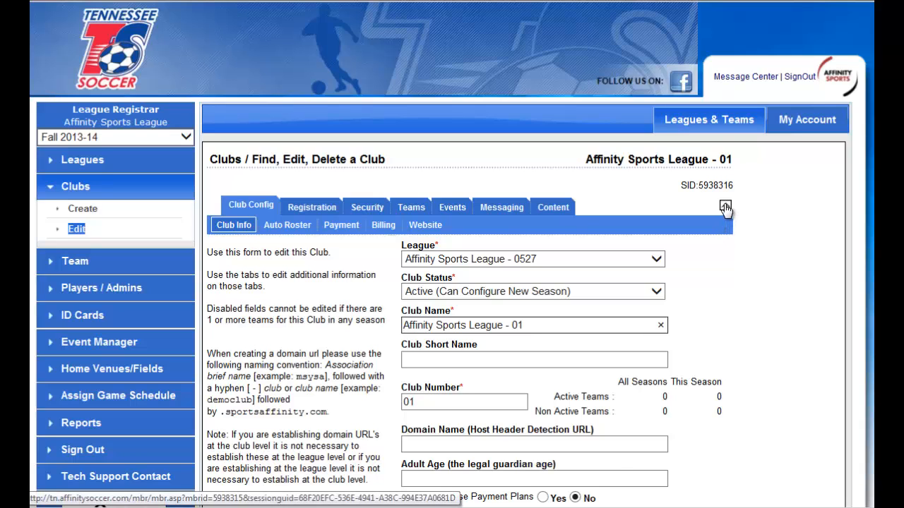
pyautogui.click(726, 207)
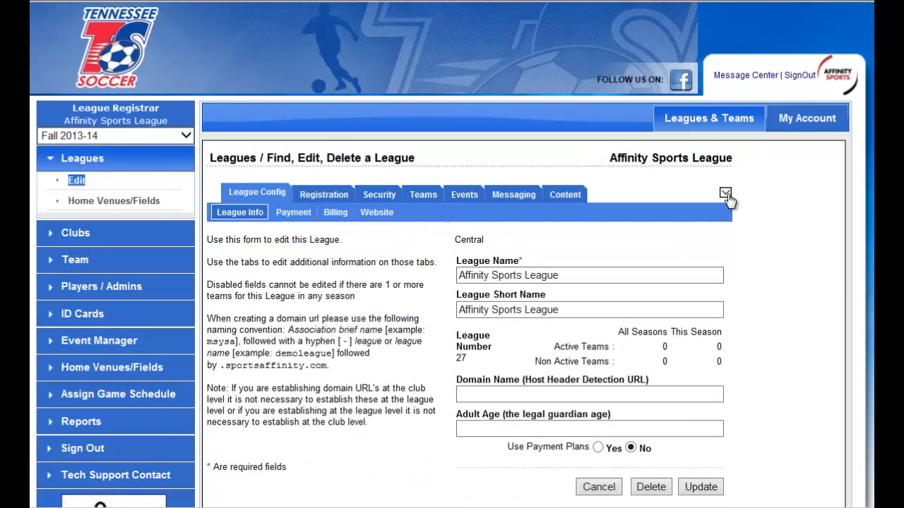
pyautogui.click(726, 196)
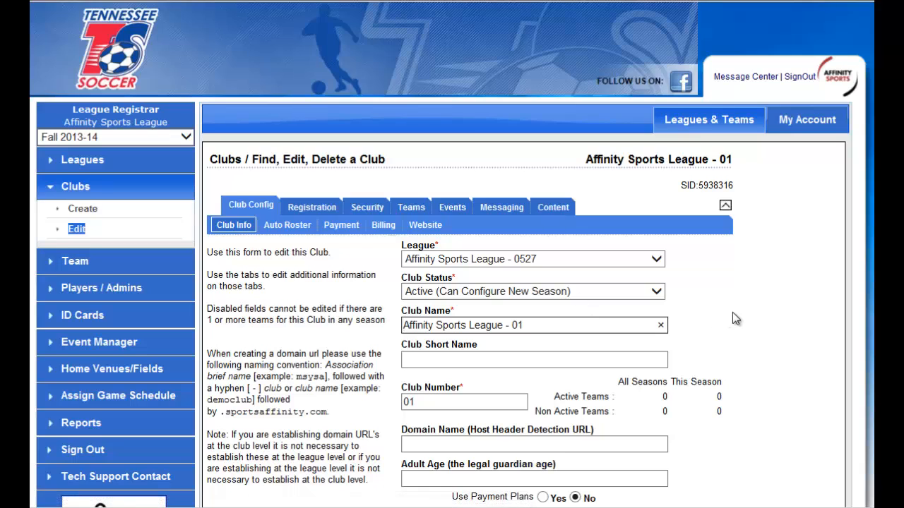
pyautogui.scroll(-1, 734, 309)
pyautogui.click(450, 281)
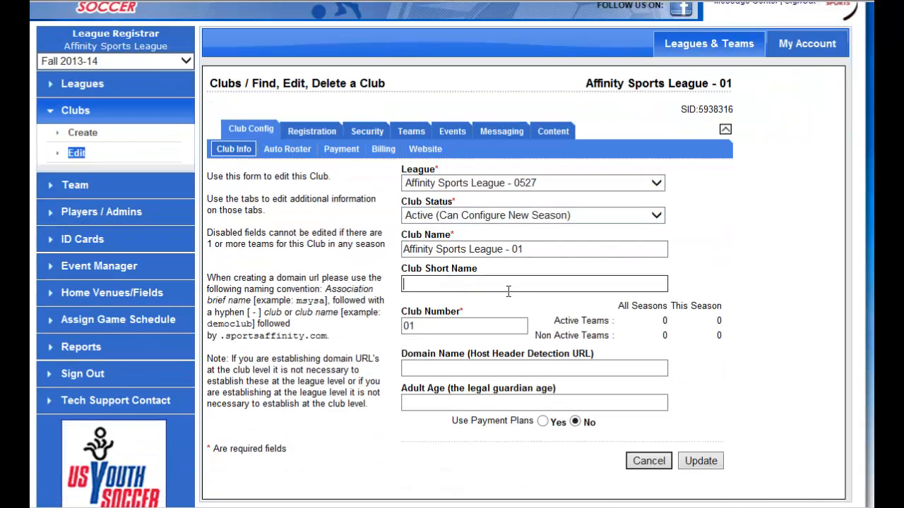
pyautogui.write('ASL')
# Set the club's domain name to tn-asl.sportsaffinity.com, save the club information and select the saved domain name.
pyautogui.click(445, 364)
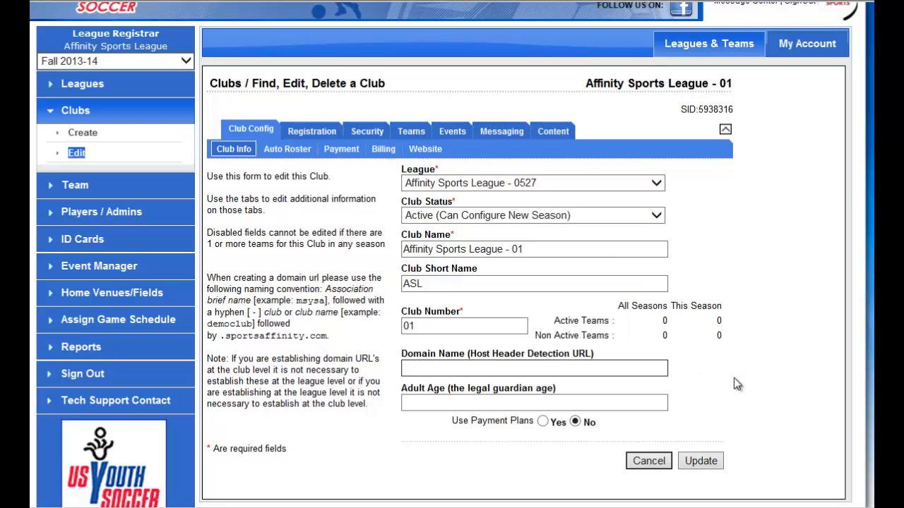
pyautogui.write('tn-asl.sportsaffinity.com')
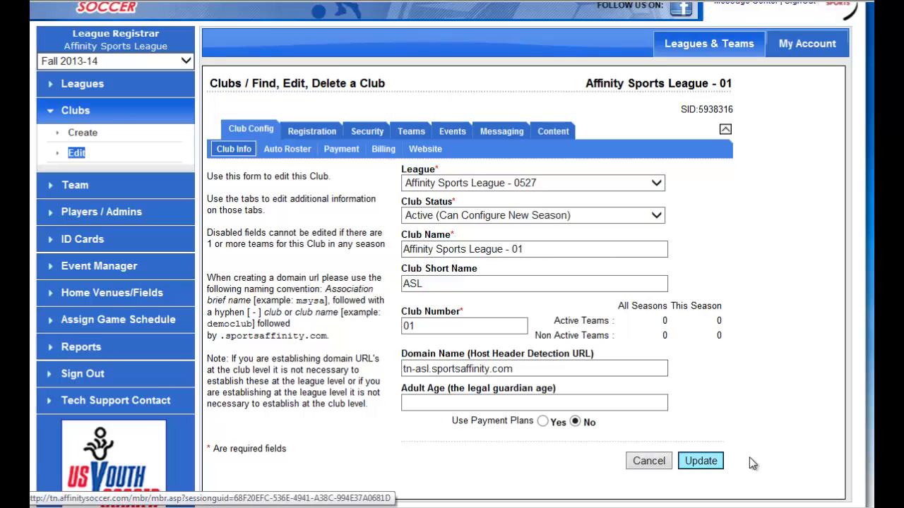
pyautogui.click(700, 461)
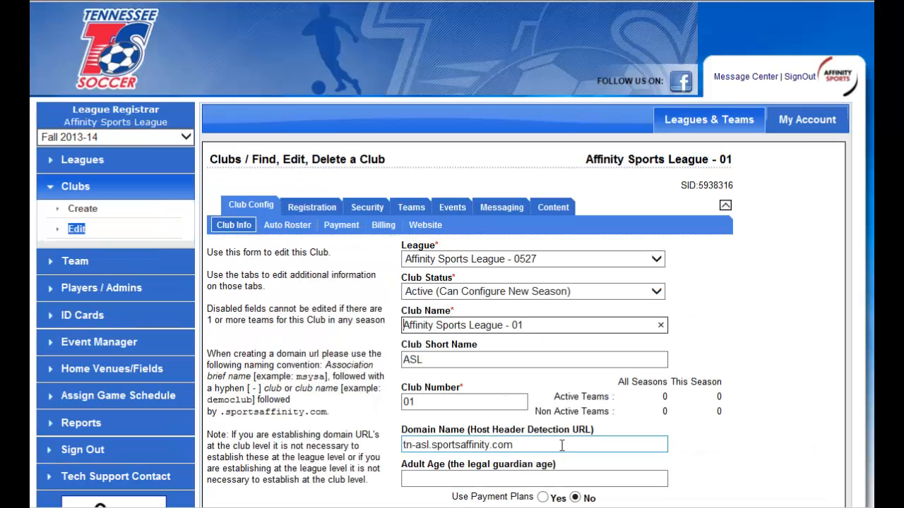
pyautogui.moveTo(536, 445); pyautogui.dragTo(376, 442)
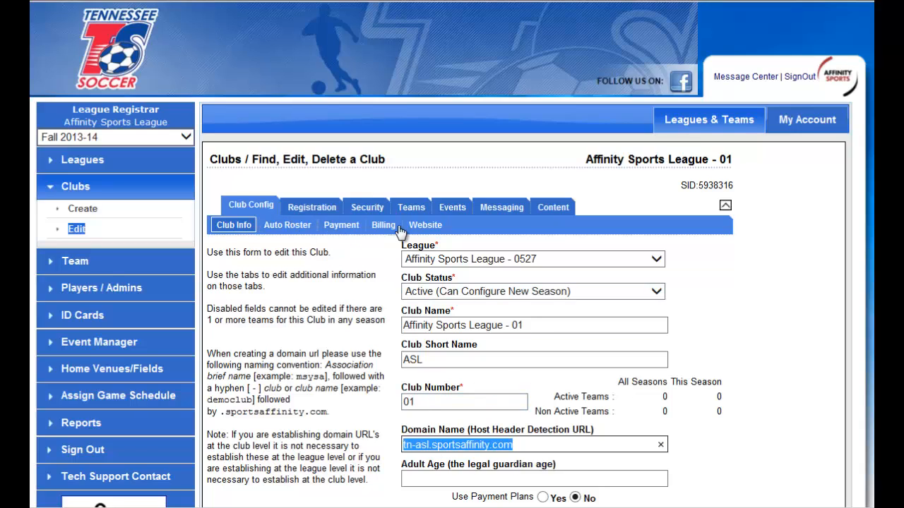
# Review the club's auto roster settings and its payment configuration.
pyautogui.click(289, 228)
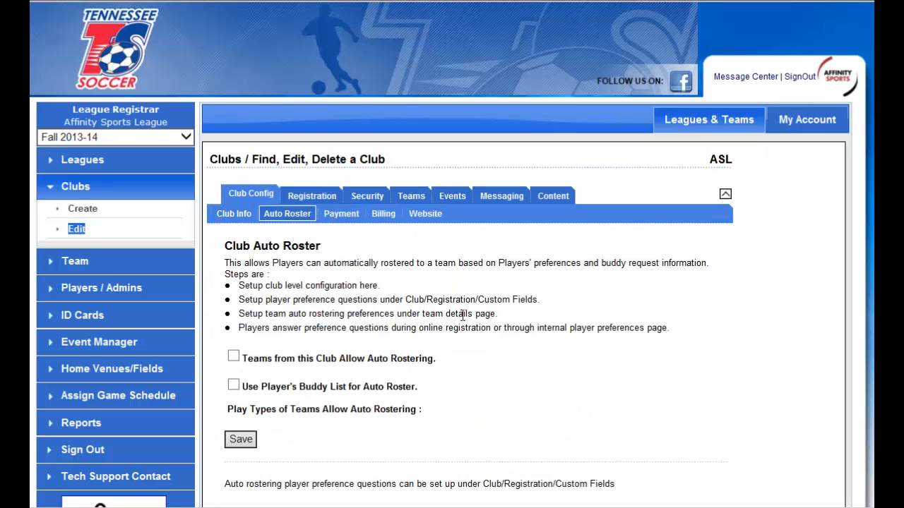
pyautogui.scroll(-2, 580, 321)
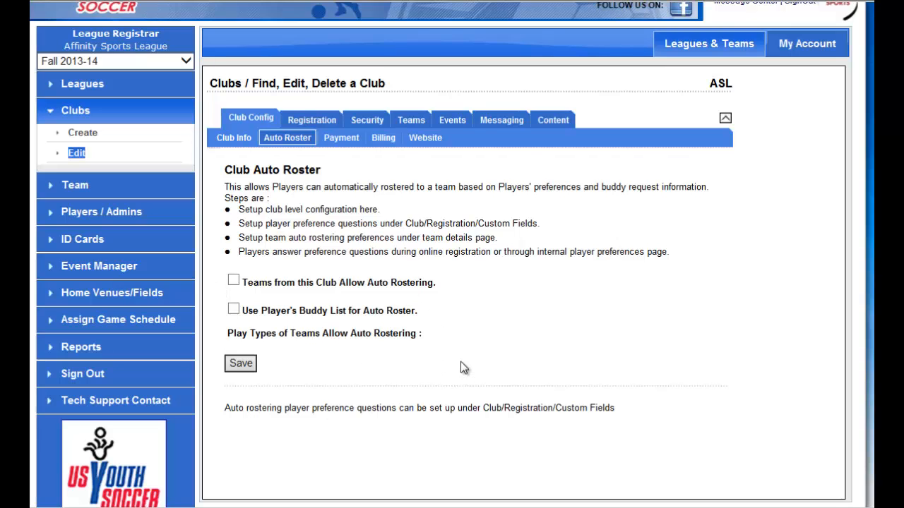
pyautogui.click(341, 138)
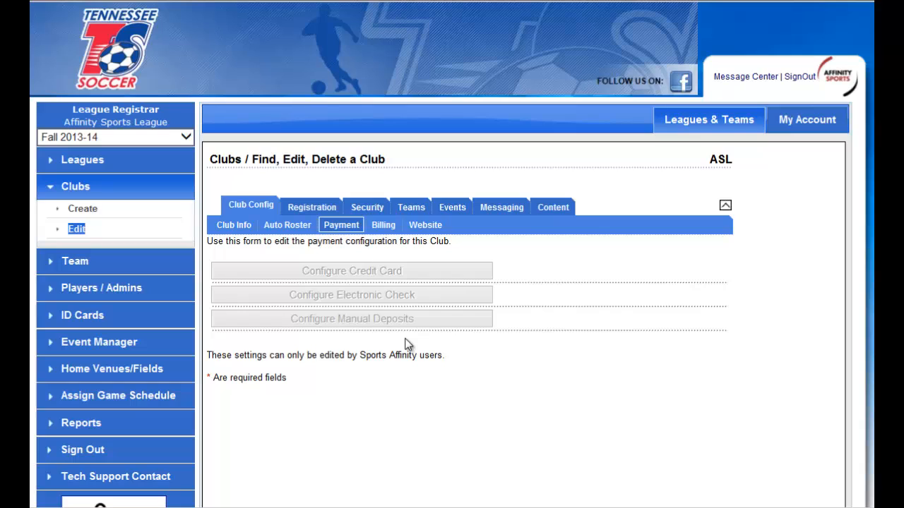
# Enter Affinity Sports Soccer Club as the club's check payee, enable a separate billing address and start its first line with PO Box.
pyautogui.click(381, 225)
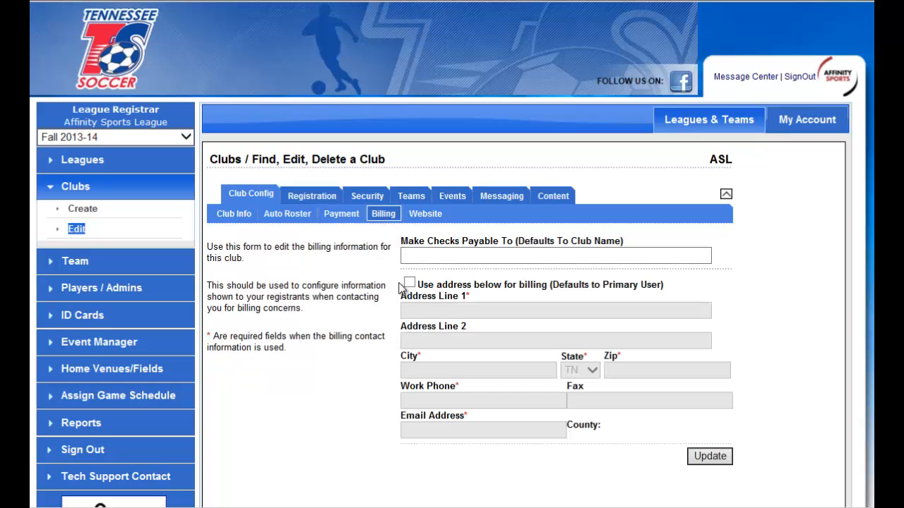
pyautogui.click(451, 256)
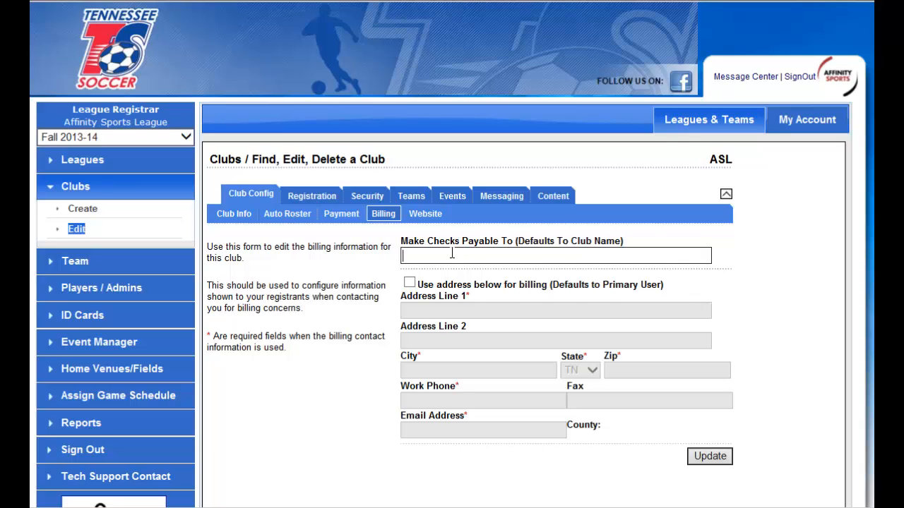
pyautogui.write('Affinity Sports SO')
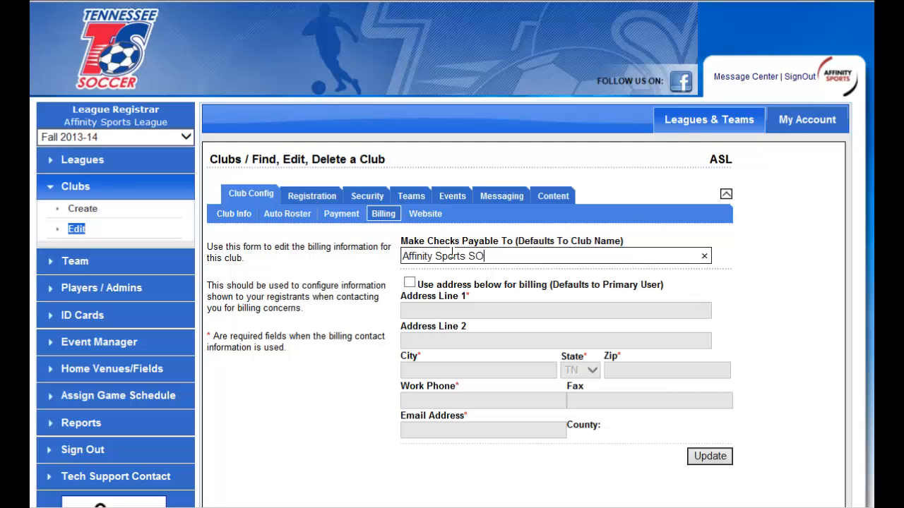
pyautogui.write('ccer Club')
pyautogui.click(410, 282)
pyautogui.click(535, 316)
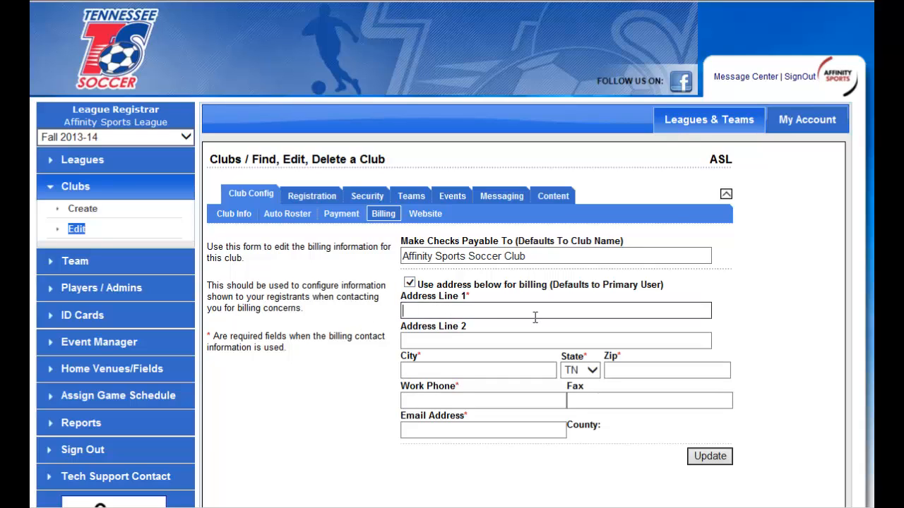
pyautogui.write('PO Box')
# Review the club's website setup options, including payment and moving an existing site.
pyautogui.click(425, 216)
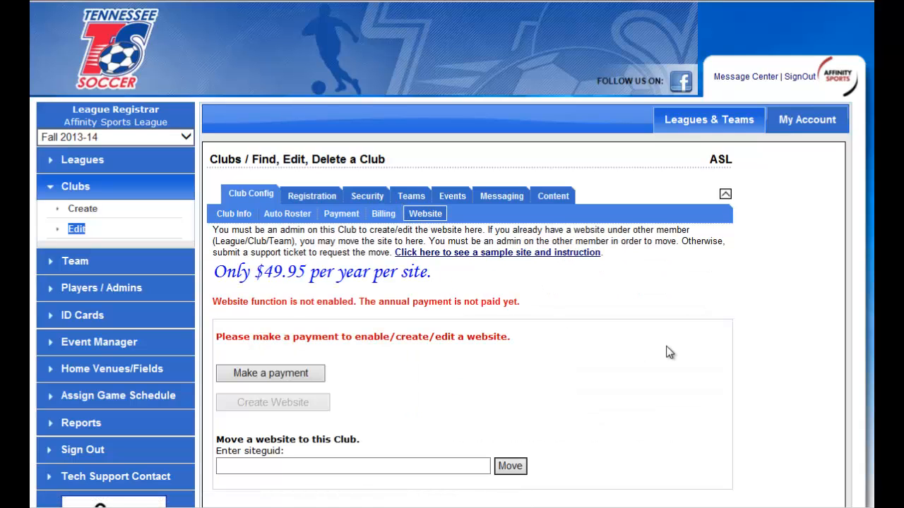
pyautogui.scroll(-2, 756, 348)
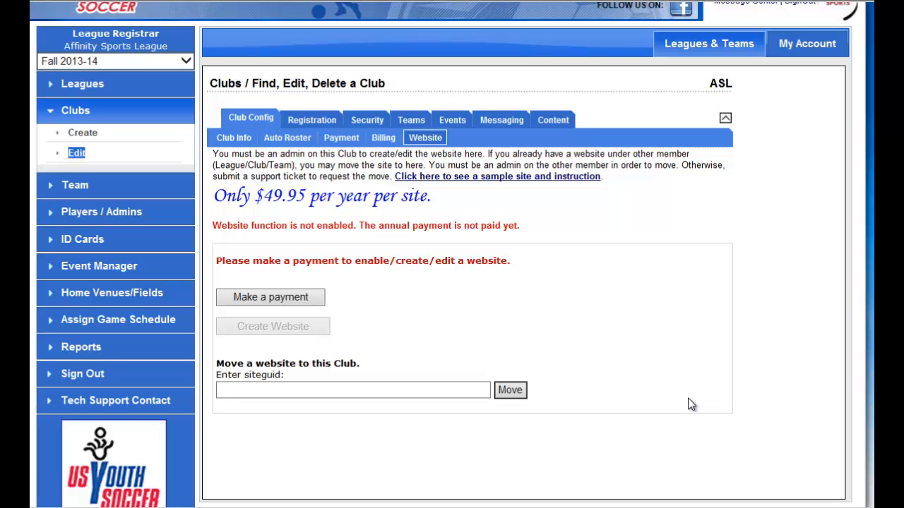
# Enable all Academy age groups in the club's Fall 2013-14 season for Coach / Admin and Player applications, shown on public registration.
pyautogui.click(303, 122)
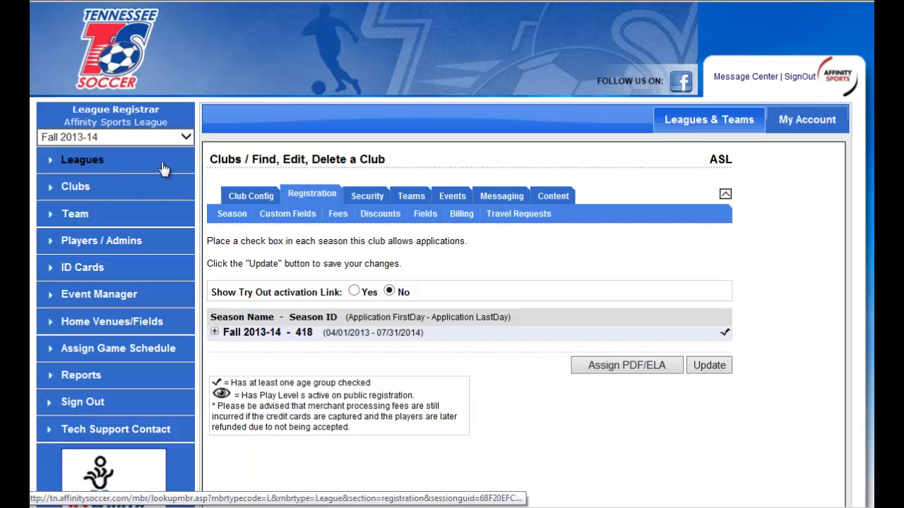
pyautogui.click(367, 337)
pyautogui.scroll(-5, 528, 305)
pyautogui.scroll(-3, 528, 304)
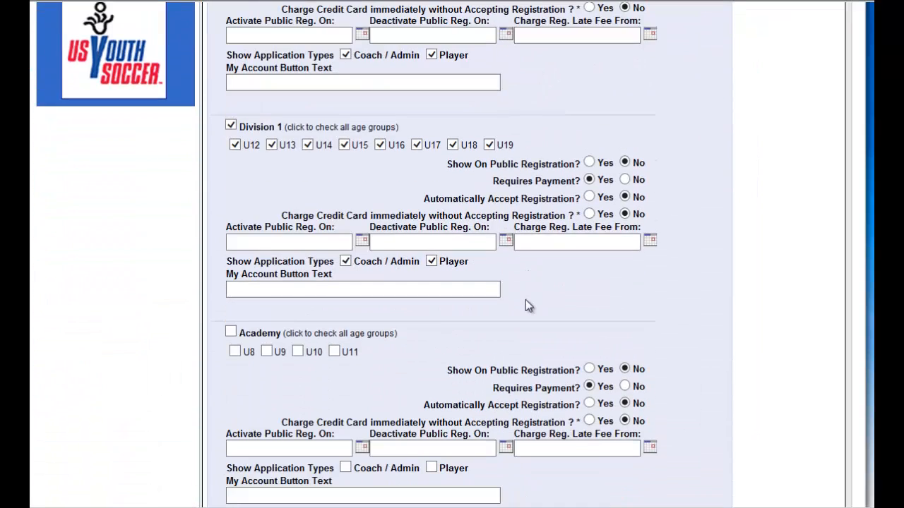
pyautogui.scroll(-2, 436, 318)
pyautogui.click(231, 256)
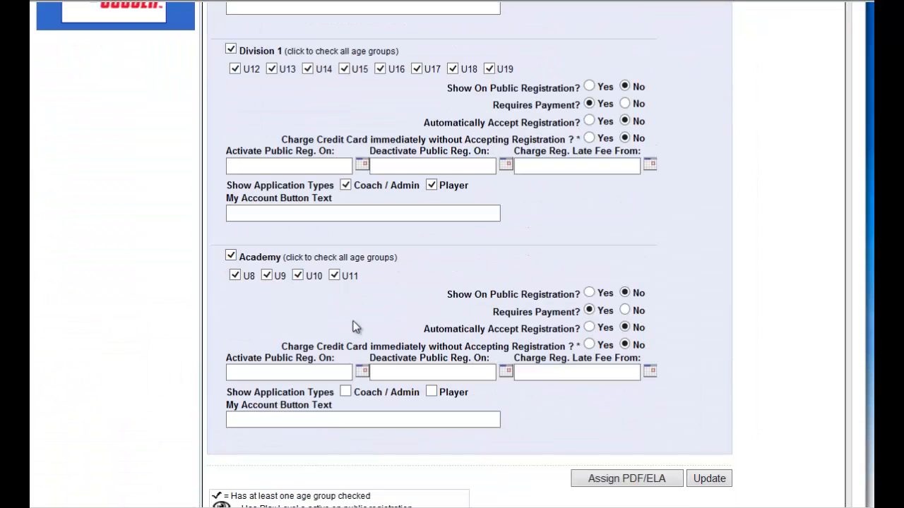
pyautogui.click(346, 392)
pyautogui.click(431, 392)
pyautogui.scroll(-2, 593, 294)
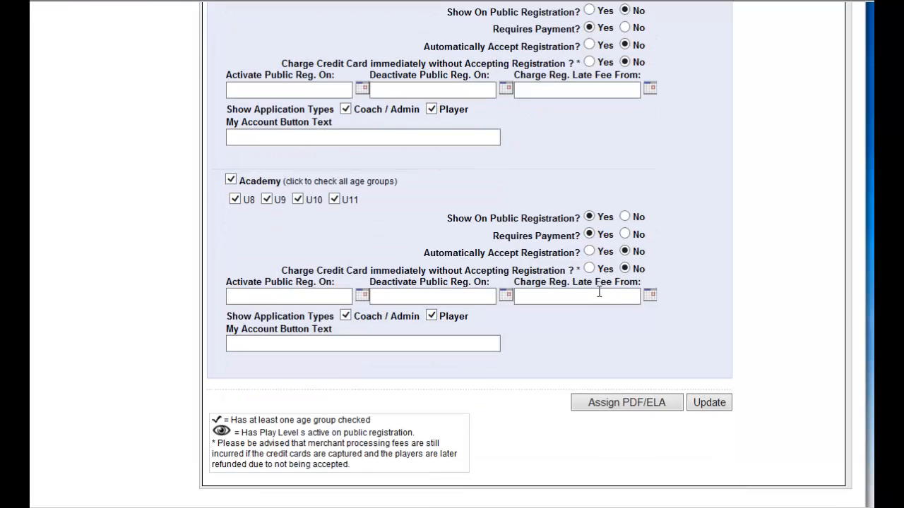
# Set the Academy public registration to activate on 8/3/2013 and deactivate on 9/28/2013.
pyautogui.click(362, 297)
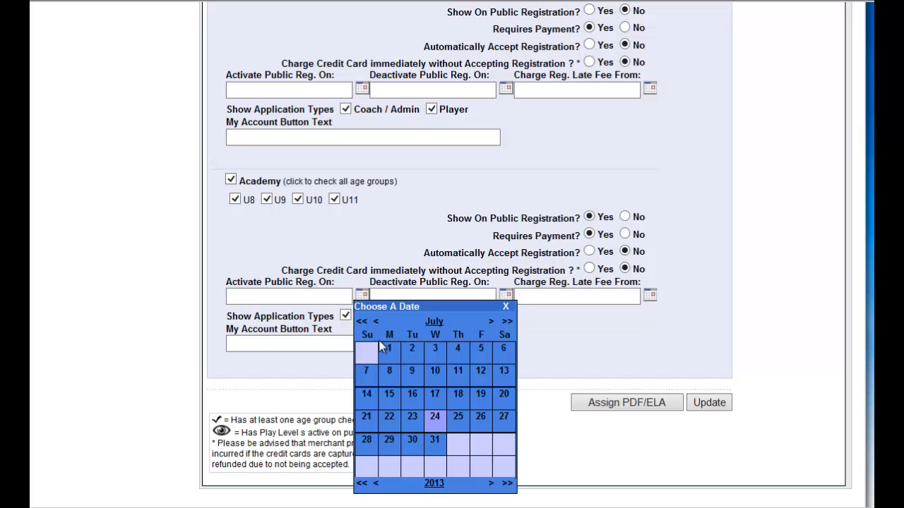
pyautogui.click(491, 324)
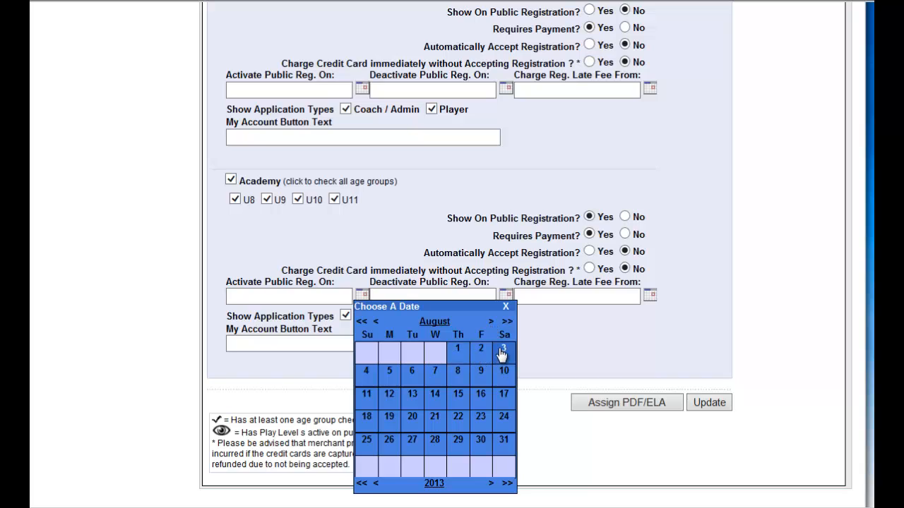
pyautogui.click(503, 351)
pyautogui.click(505, 295)
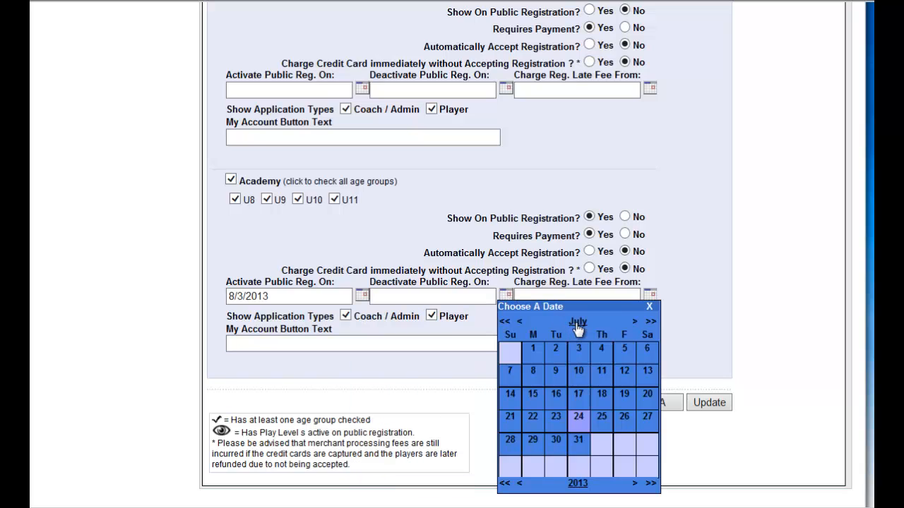
pyautogui.click(579, 323)
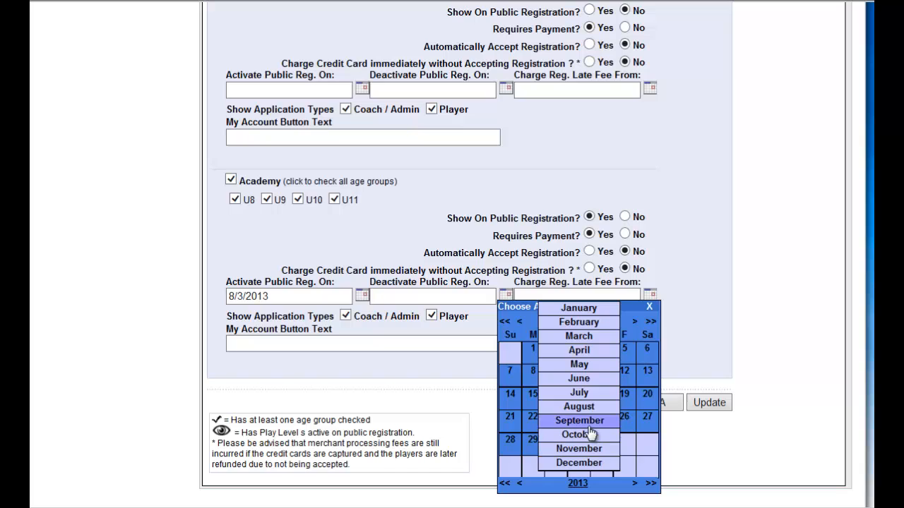
pyautogui.click(592, 421)
pyautogui.click(646, 418)
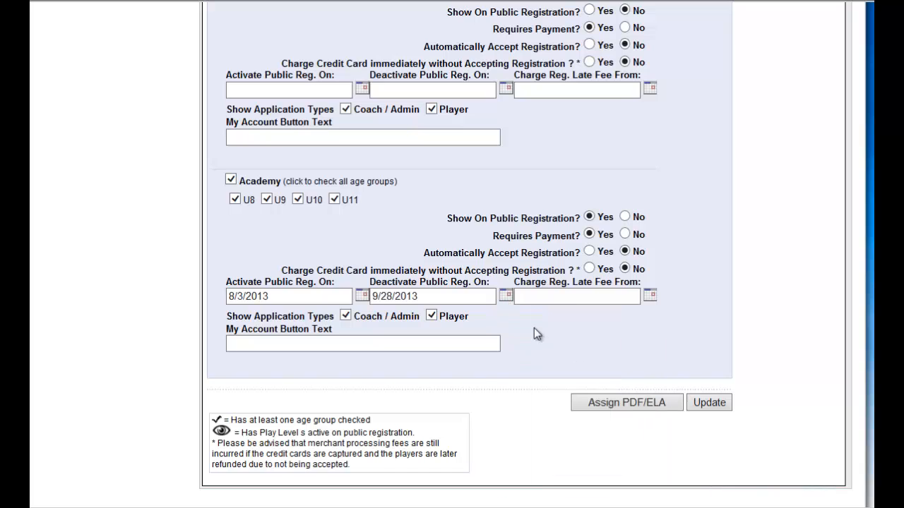
# Set the Academy registration late fee to be charged from 8/17/2013 and save the club's season settings.
pyautogui.click(651, 296)
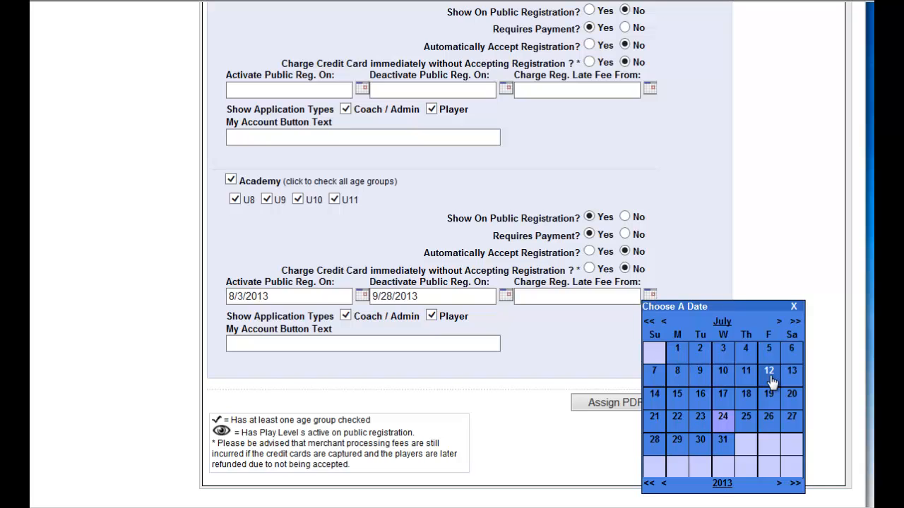
pyautogui.click(780, 322)
pyautogui.click(792, 396)
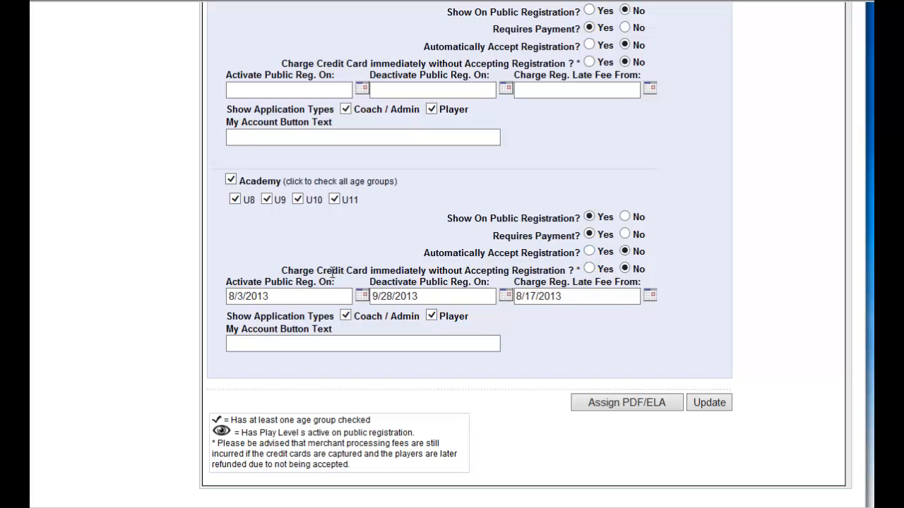
pyautogui.moveTo(317, 272); pyautogui.dragTo(568, 272)
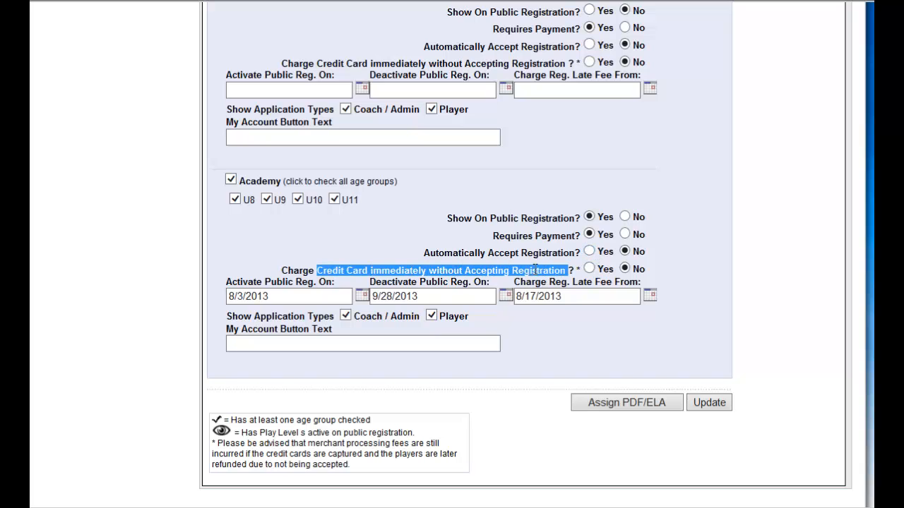
pyautogui.click(661, 266)
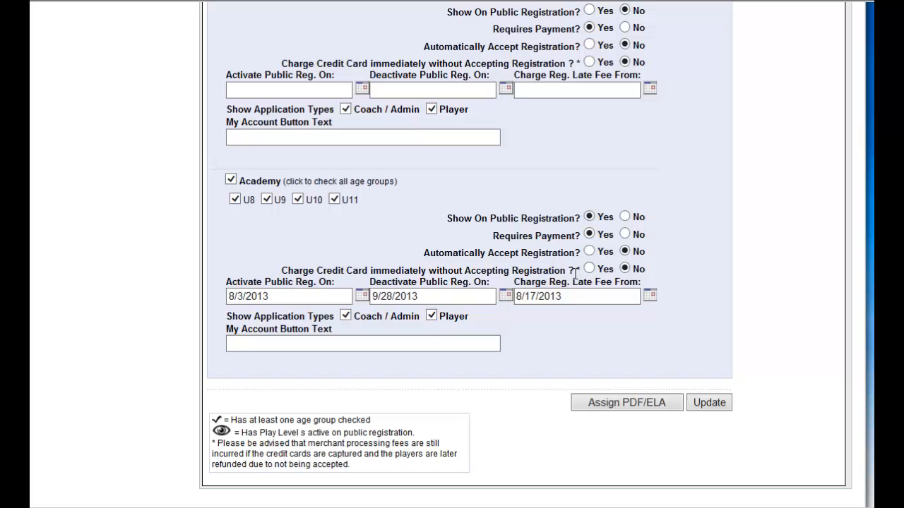
pyautogui.click(710, 404)
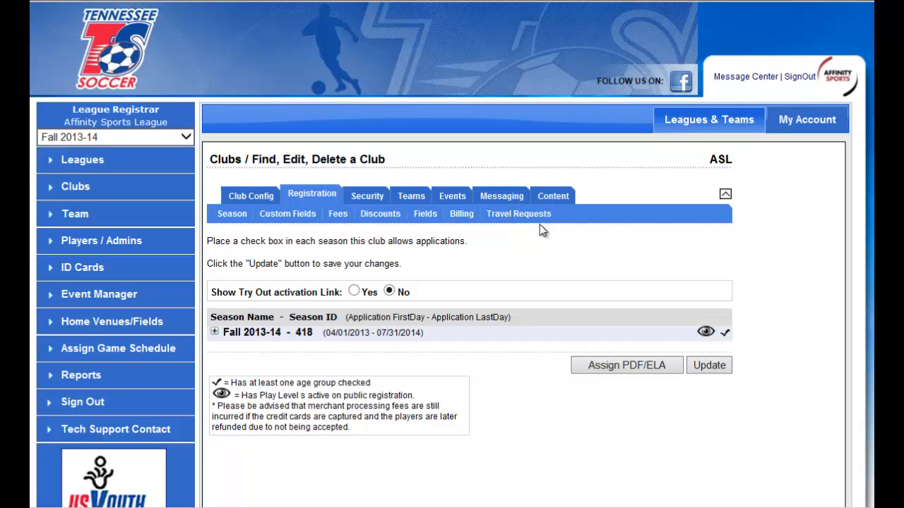
# Start creating a new Fall 2013-14 team in the club Affinity Sports League - 01.
pyautogui.click(104, 222)
pyautogui.click(91, 237)
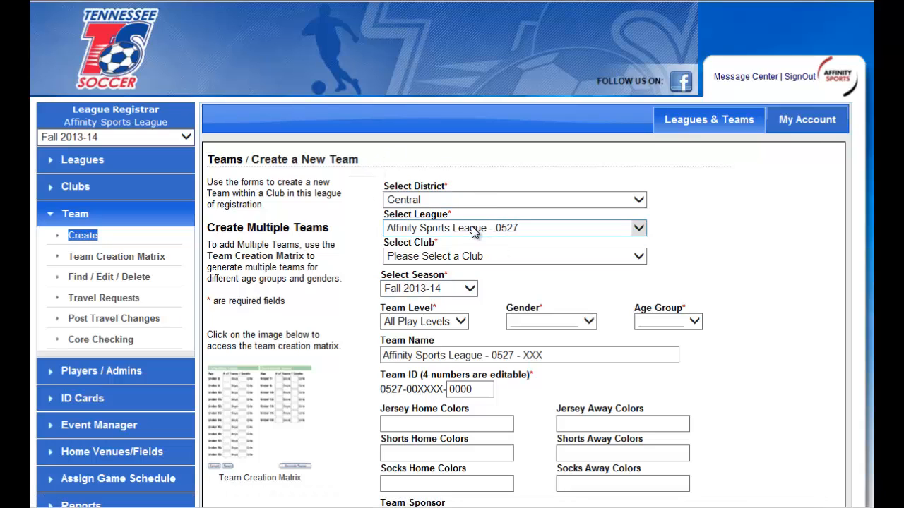
pyautogui.click(476, 256)
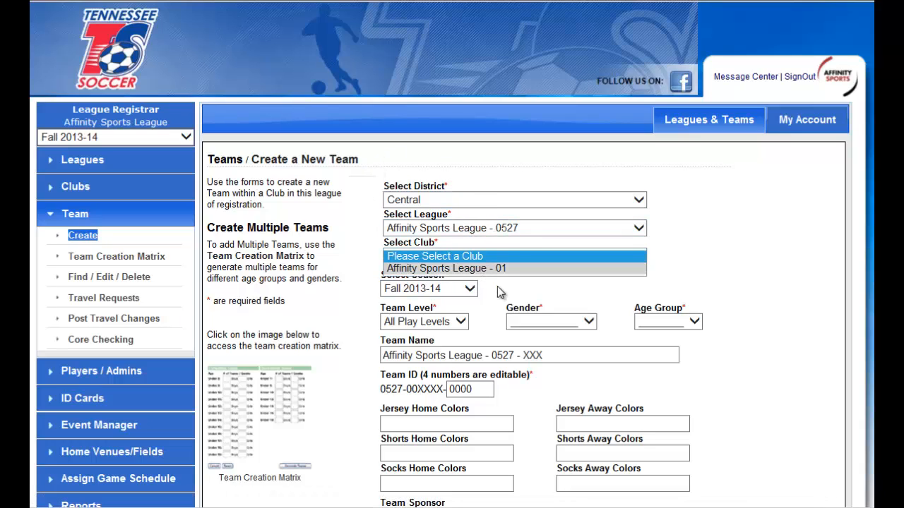
pyautogui.click(478, 269)
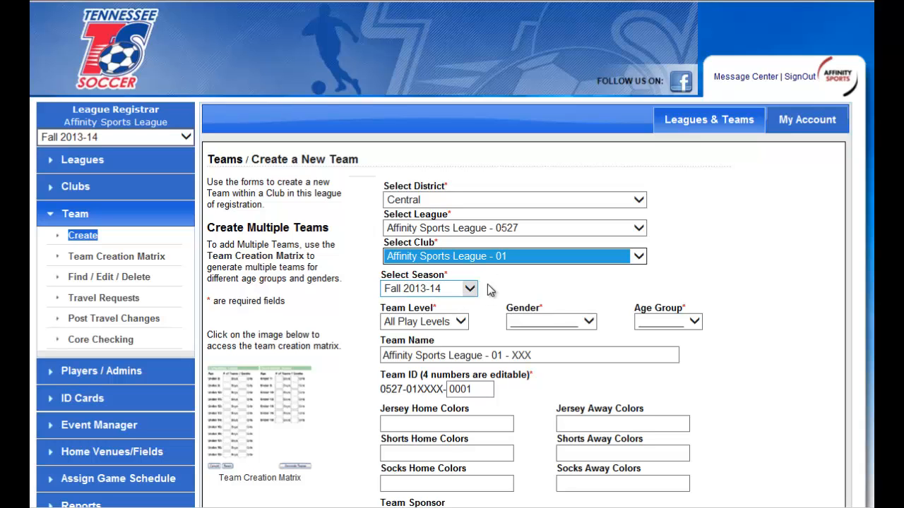
pyautogui.click(734, 300)
pyautogui.scroll(-2, 735, 289)
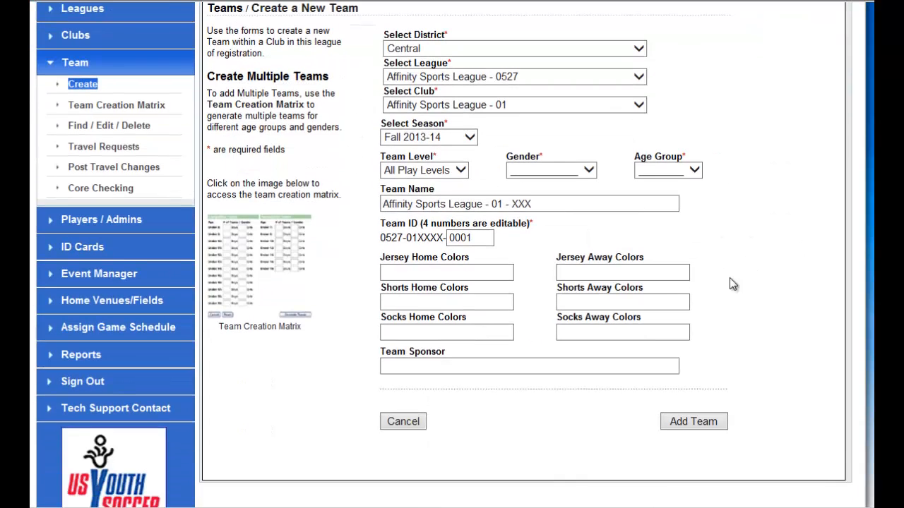
# Set the new team's level to Division 1, its gender to Boys and its age group to Under 18.
pyautogui.click(446, 170)
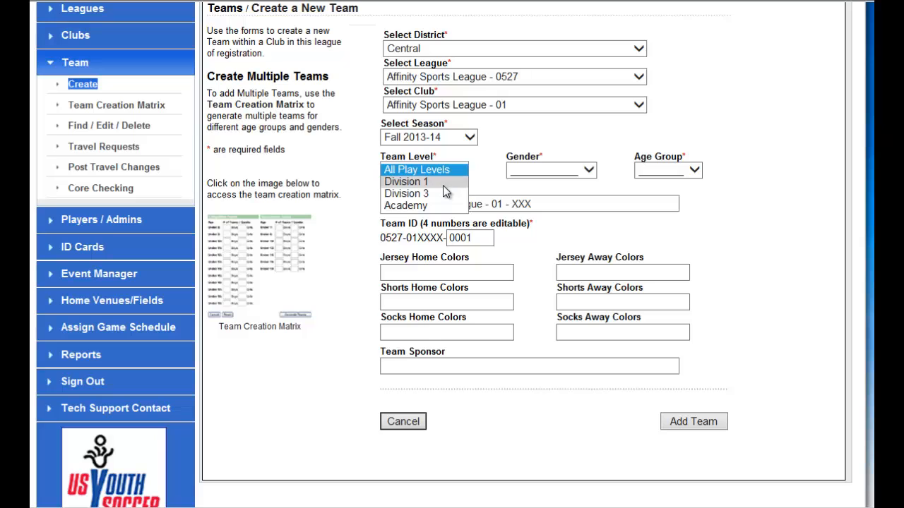
pyautogui.click(442, 183)
pyautogui.click(585, 170)
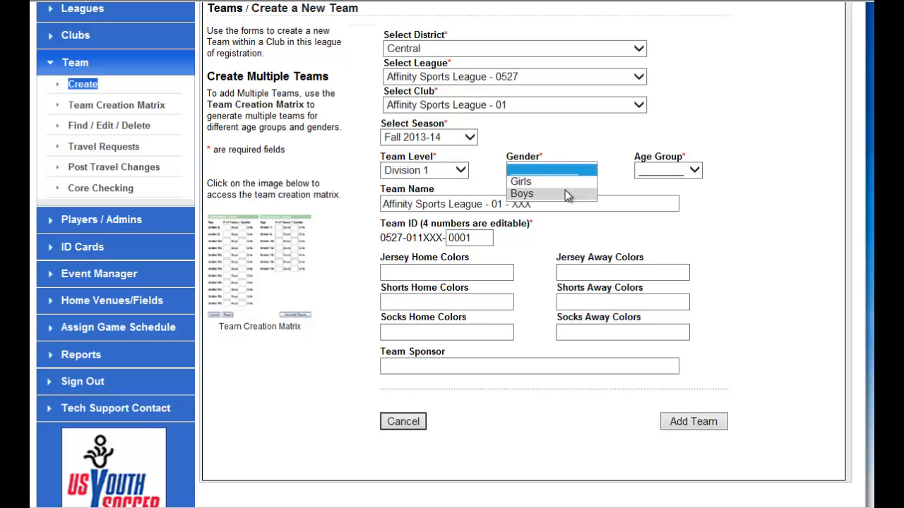
pyautogui.click(565, 191)
pyautogui.click(675, 173)
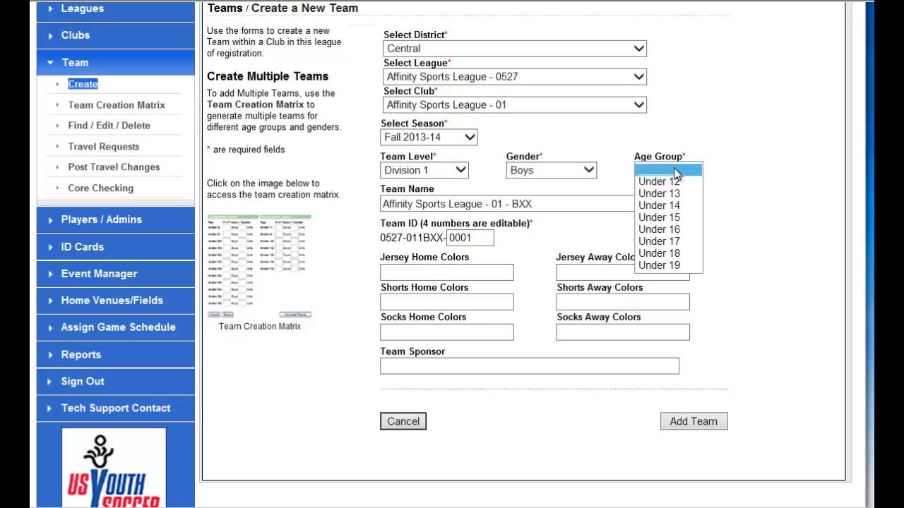
pyautogui.click(664, 253)
# Replace the default team name with Dragons BU18.
pyautogui.click(556, 203)
pyautogui.moveTo(588, 204); pyautogui.dragTo(359, 203)
pyautogui.press('BackSpace')
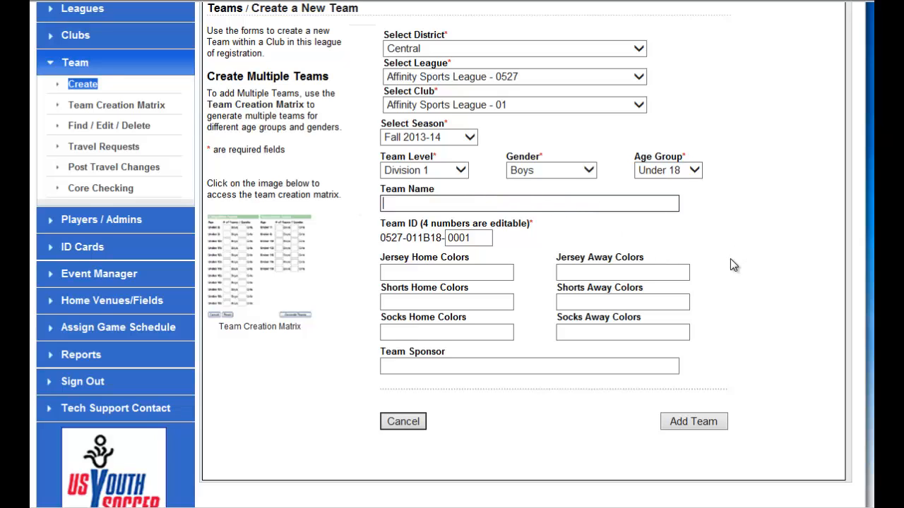
pyautogui.write('Dragons BU18')
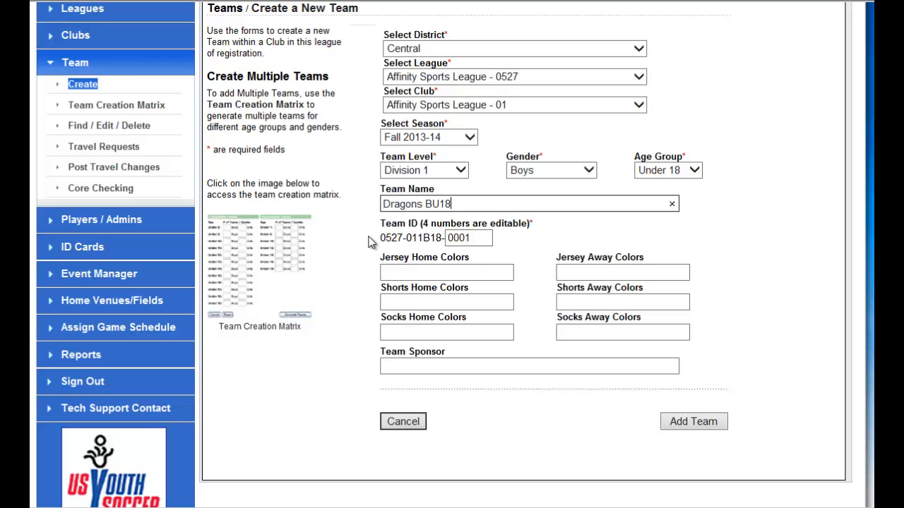
pyautogui.click(404, 240)
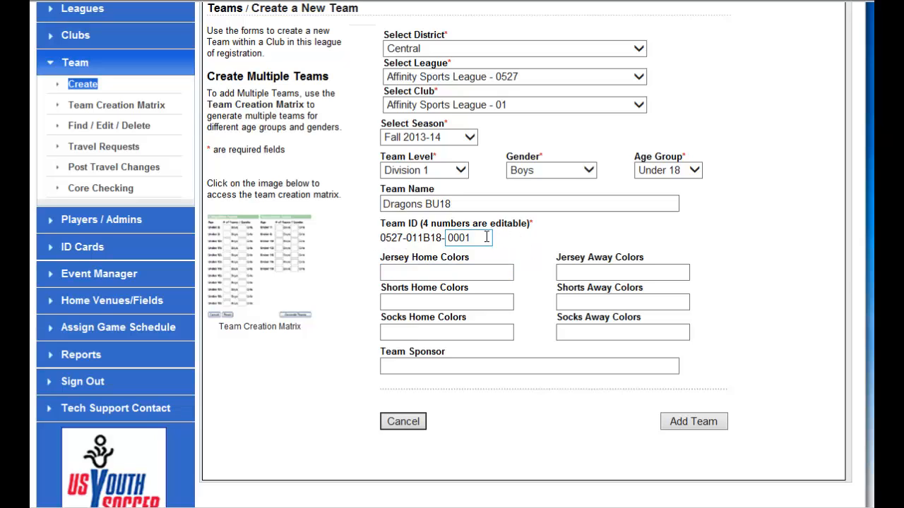
pyautogui.moveTo(484, 237); pyautogui.dragTo(428, 237)
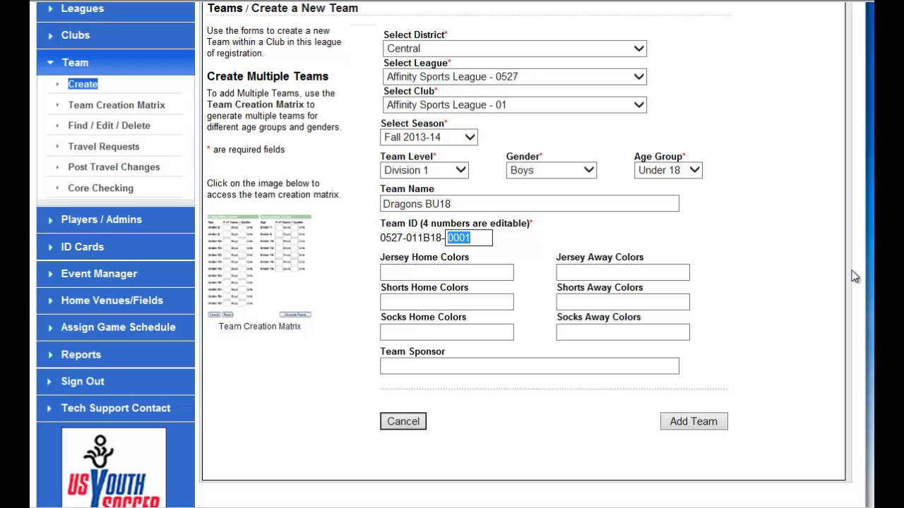
pyautogui.write('500')
pyautogui.write('3')
pyautogui.press('BackSpace')
pyautogui.press('BackSpace')
pyautogui.press('BackSpace')
# Set the editable last four digits of the team ID to 0001 and add the team.
pyautogui.write('0001')
pyautogui.click(702, 424)
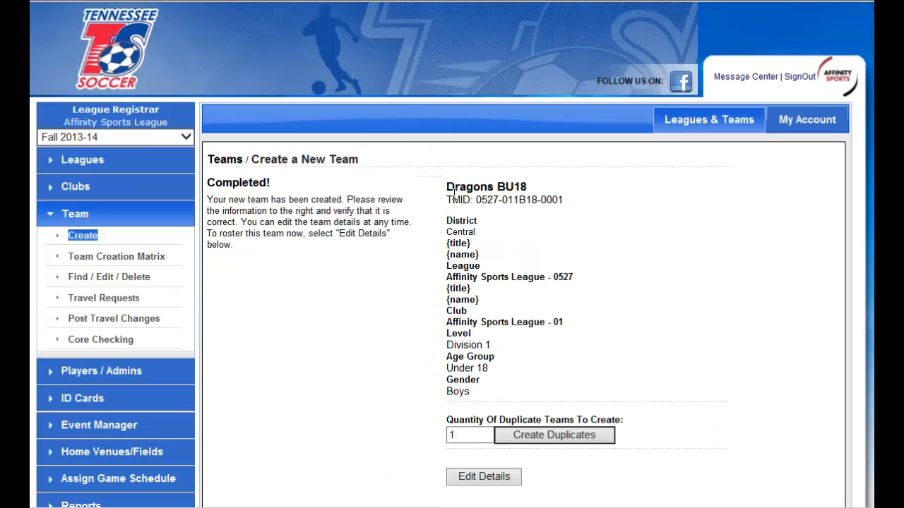
pyautogui.scroll(-1, 695, 421)
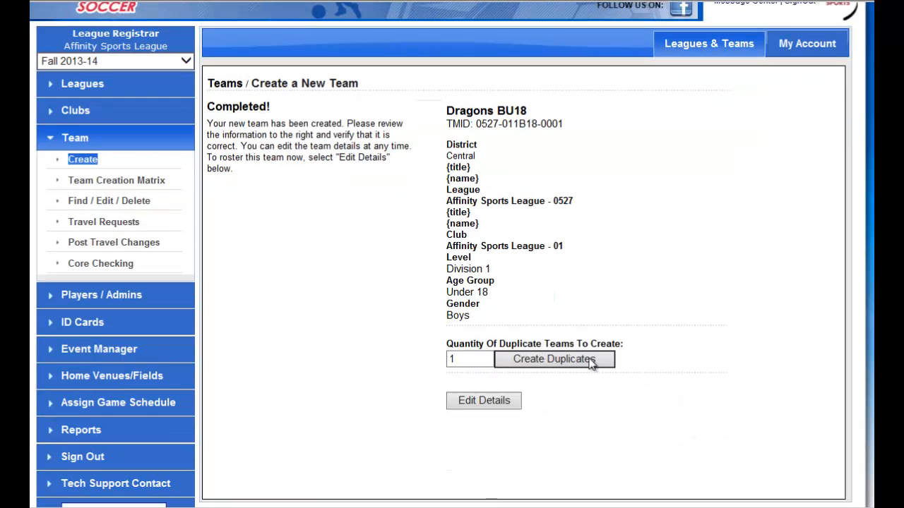
pyautogui.doubleClick(475, 358)
pyautogui.write('5')
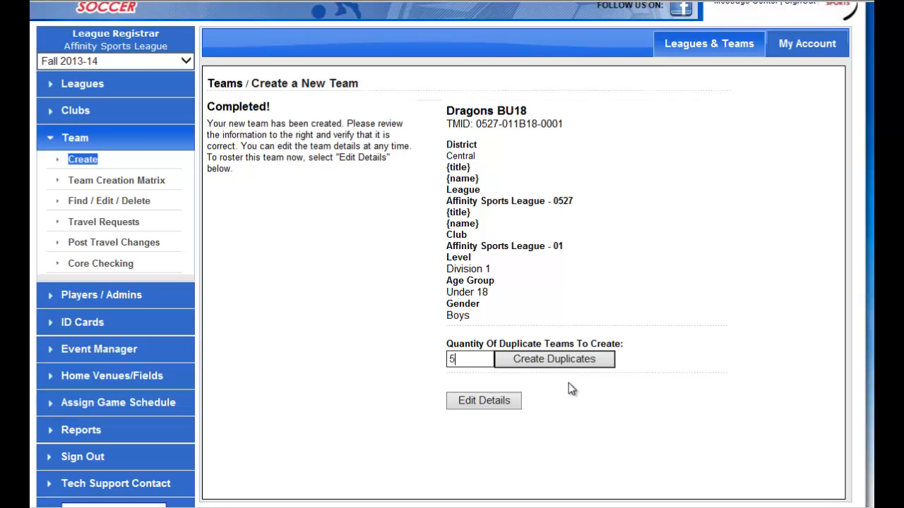
pyautogui.doubleClick(470, 359)
pyautogui.write('1')
# Open the Dragons BU18 team's details and search its available administrators by last name.
pyautogui.click(473, 400)
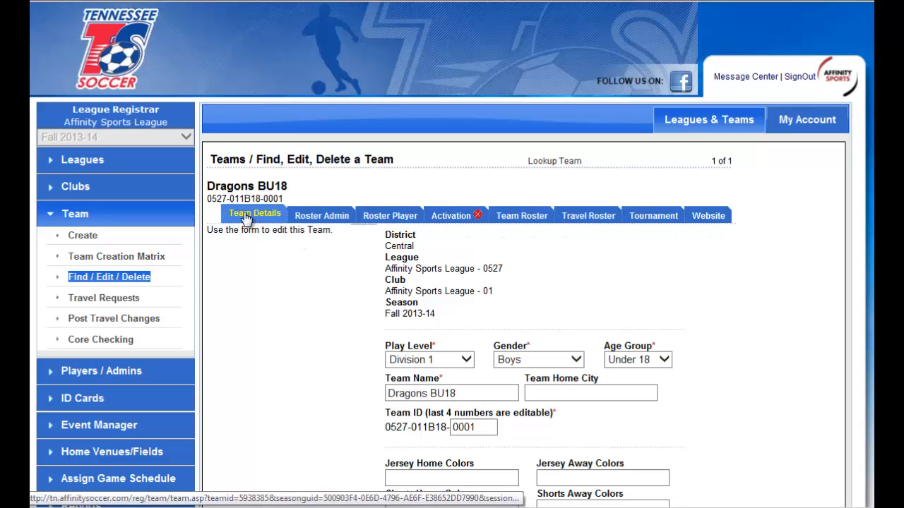
pyautogui.scroll(-1, 352, 294)
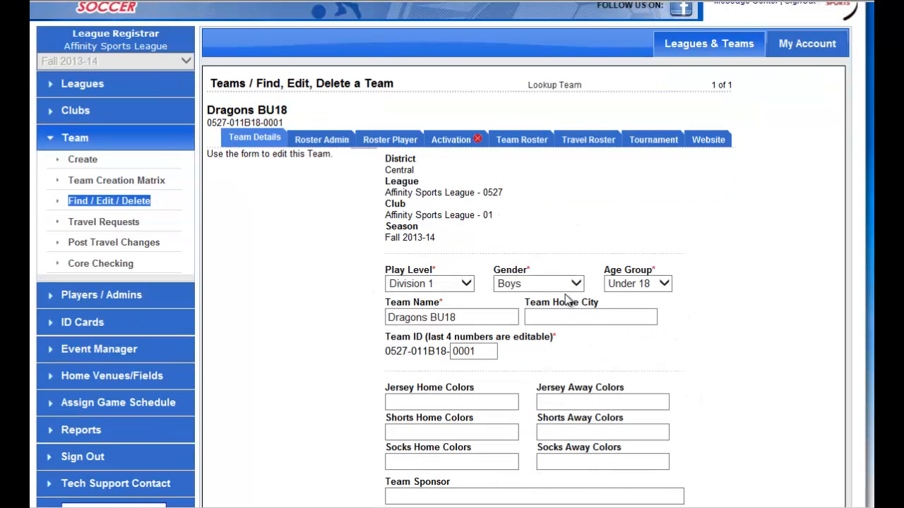
pyautogui.click(327, 140)
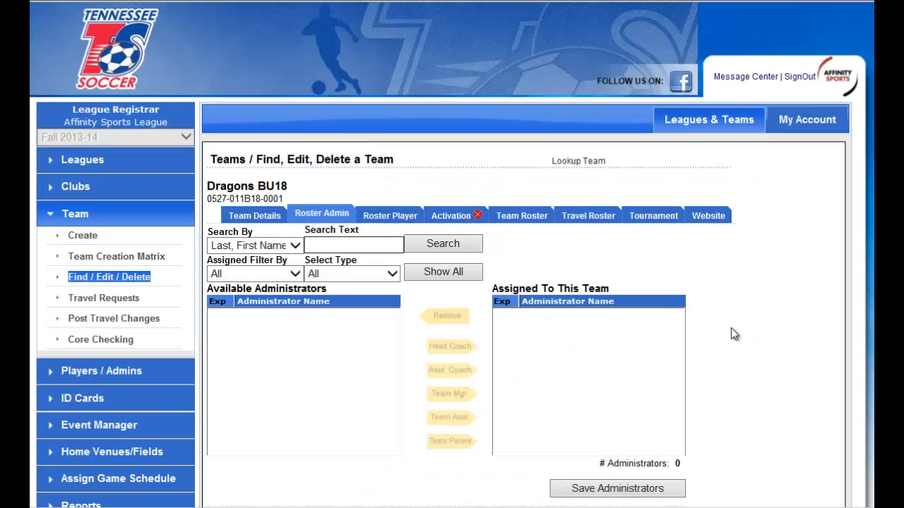
pyautogui.write('test')
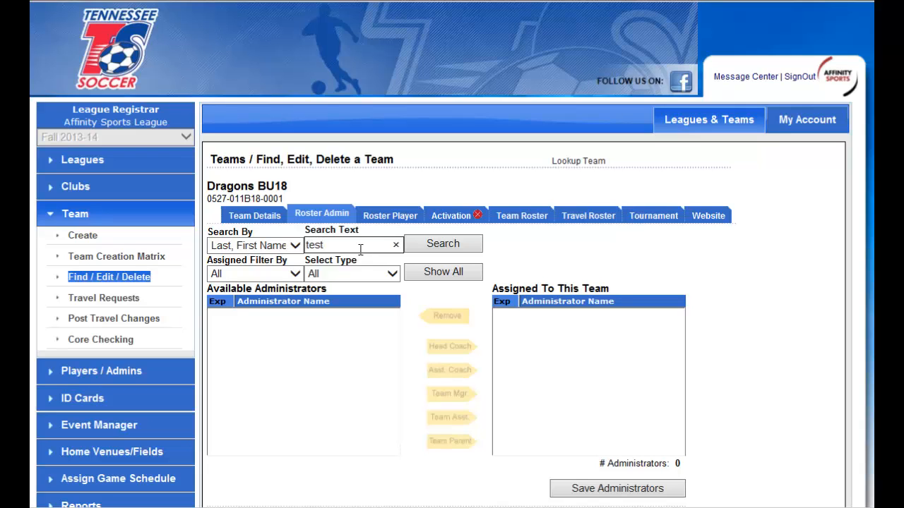
pyautogui.click(441, 244)
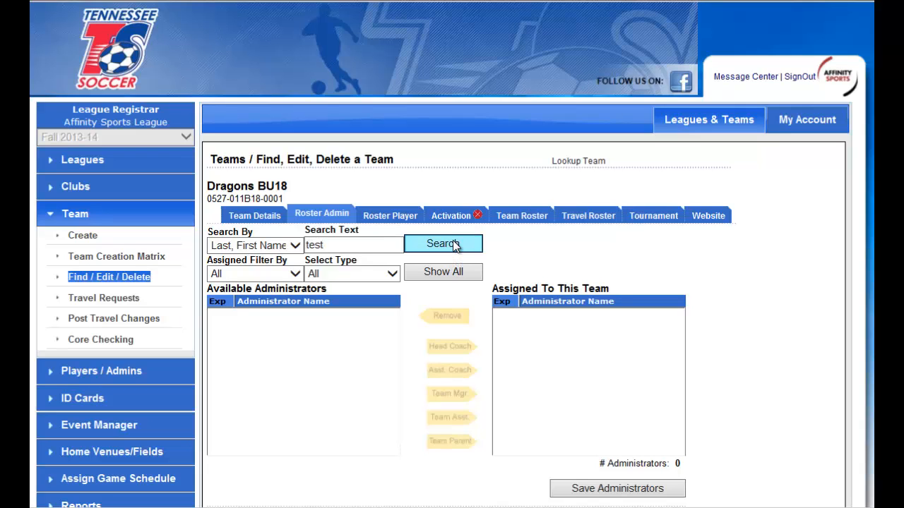
pyautogui.scroll(-2, 687, 311)
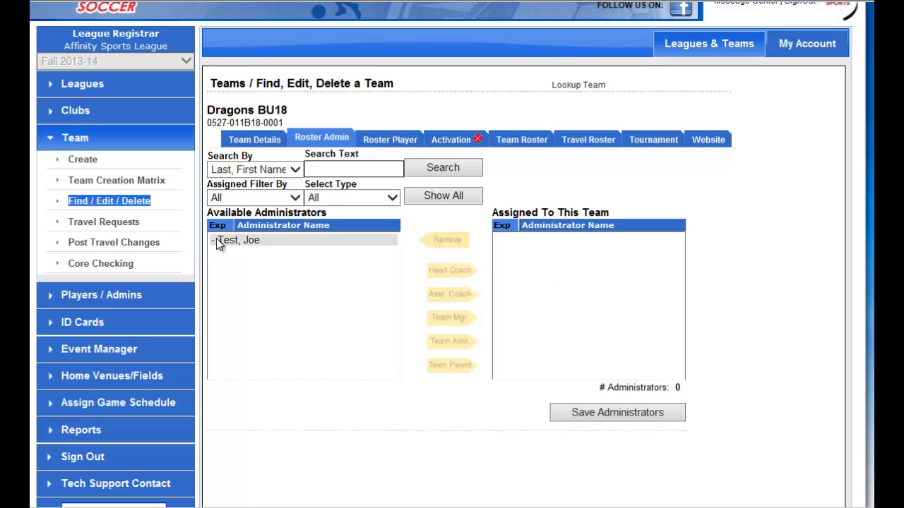
# Select the available administrator and review their ID, contact, license and risk status details.
pyautogui.click(255, 241)
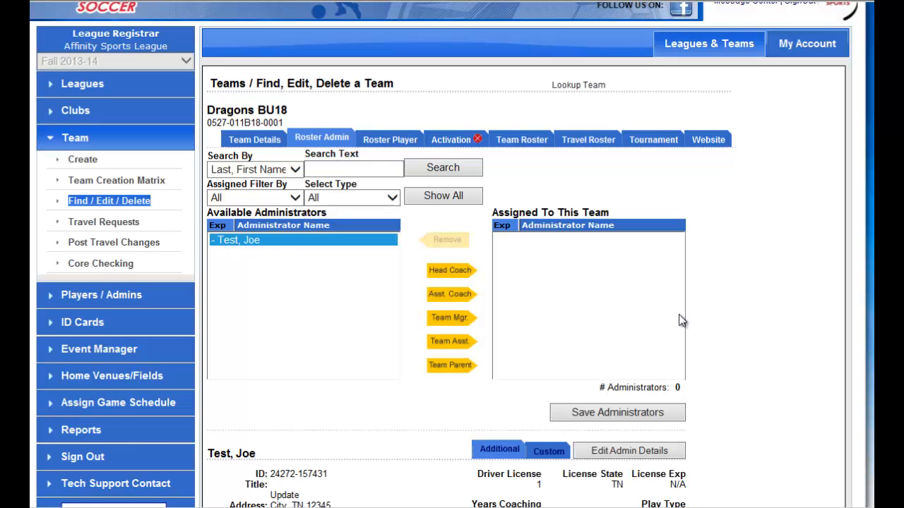
pyautogui.scroll(-2, 762, 322)
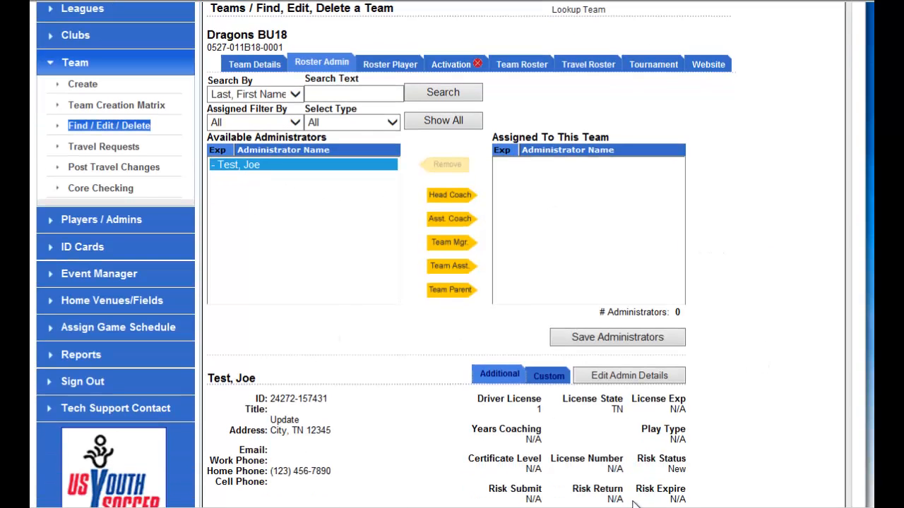
pyautogui.scroll(-2, 759, 406)
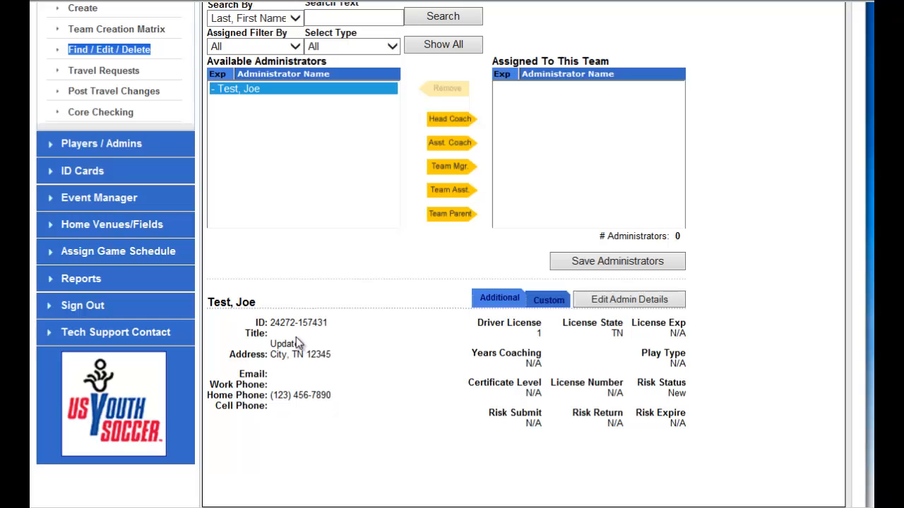
pyautogui.moveTo(275, 323); pyautogui.dragTo(316, 324)
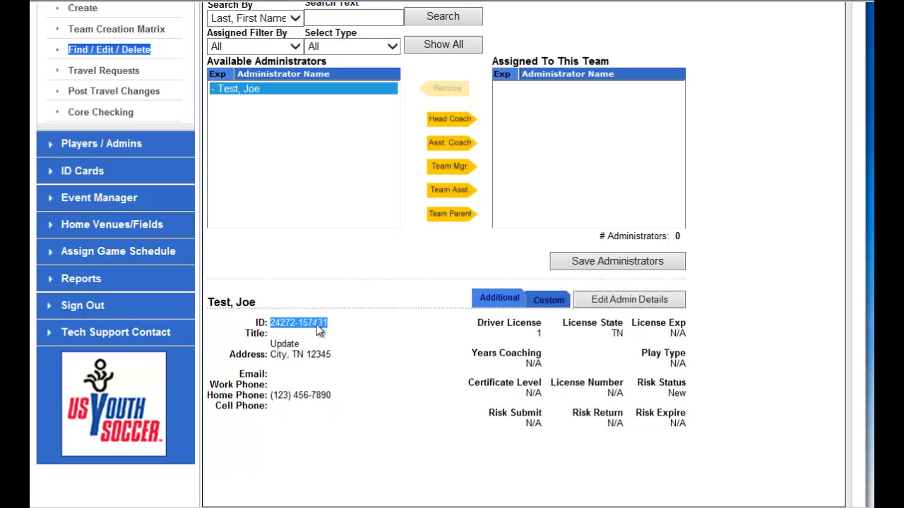
pyautogui.click(306, 365)
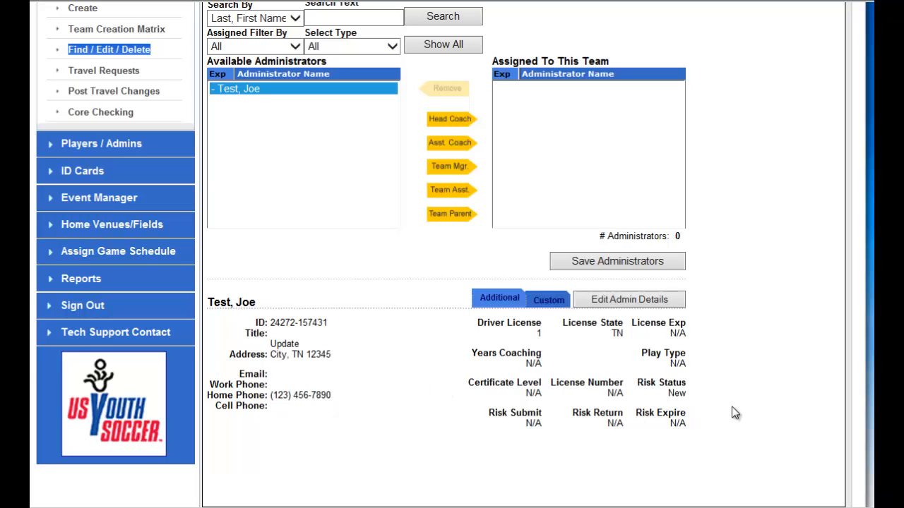
# Assign the available administrator to the Dragons BU18 team as head coach and save the administrators.
pyautogui.scroll(3, 727, 408)
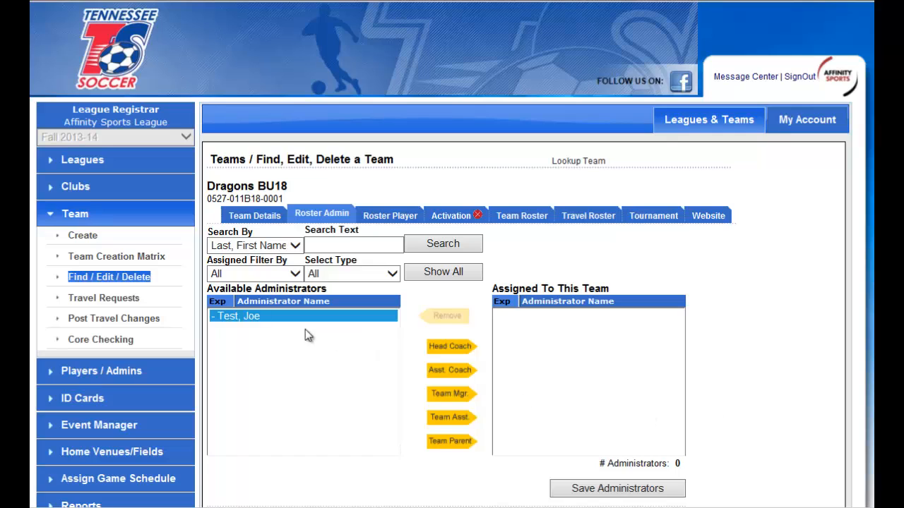
pyautogui.click(455, 349)
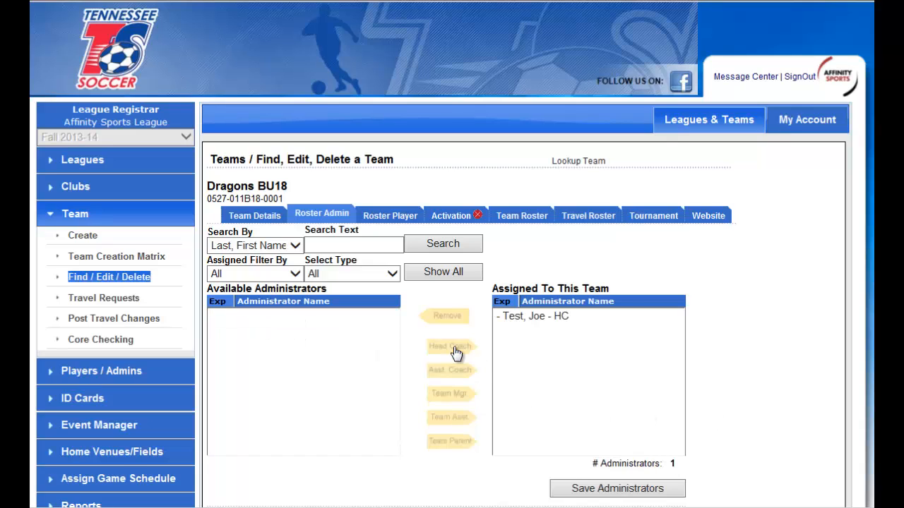
pyautogui.click(609, 488)
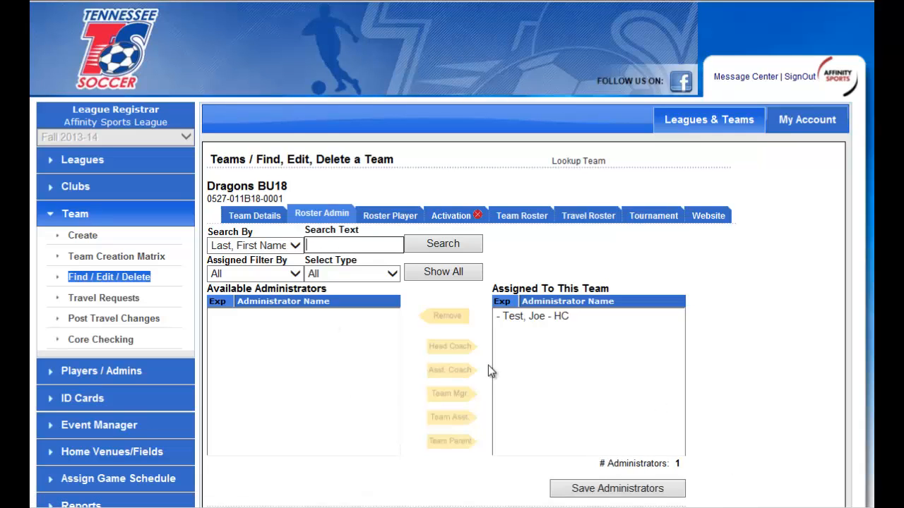
# Remove the assigned head coach, reassign the same administrator as team manager, and save the administrators.
pyautogui.click(541, 318)
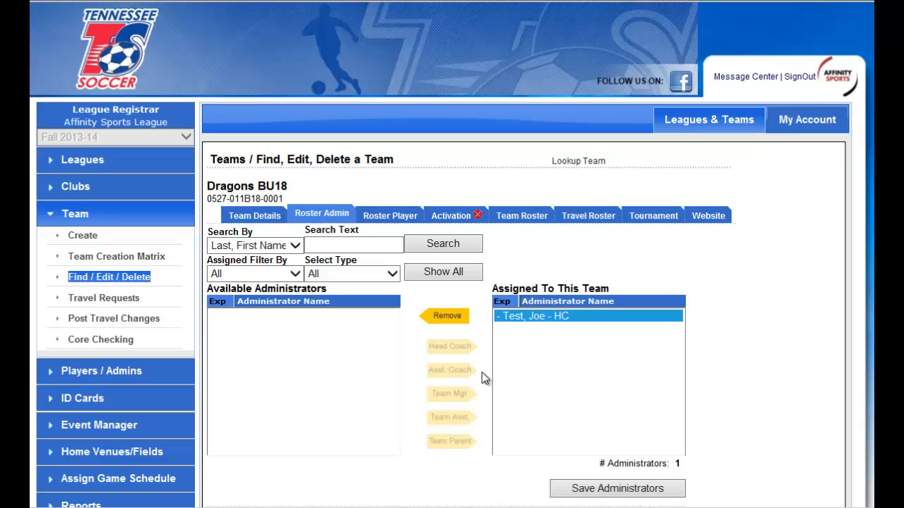
pyautogui.click(446, 316)
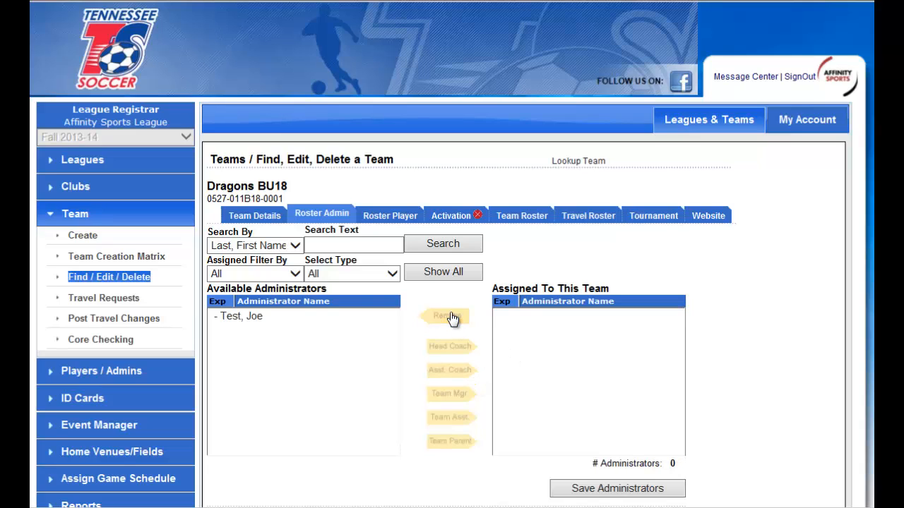
pyautogui.click(260, 320)
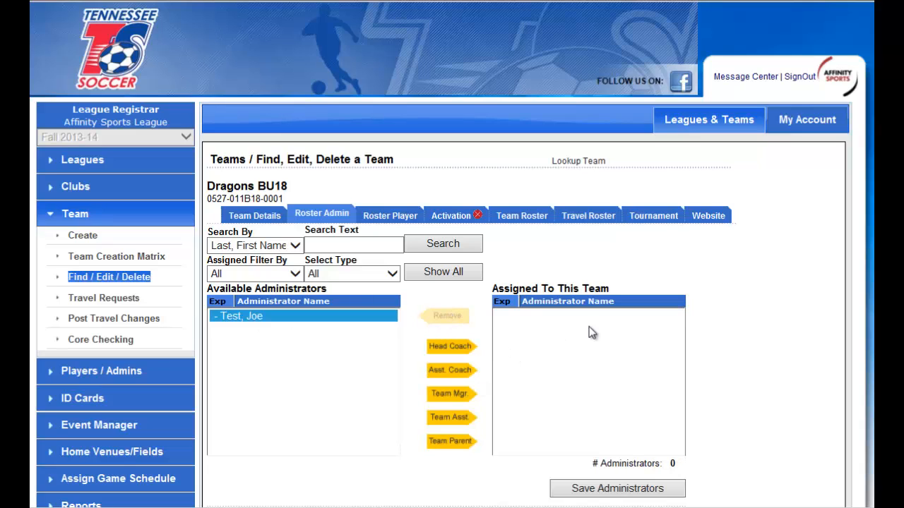
pyautogui.click(456, 395)
pyautogui.click(605, 492)
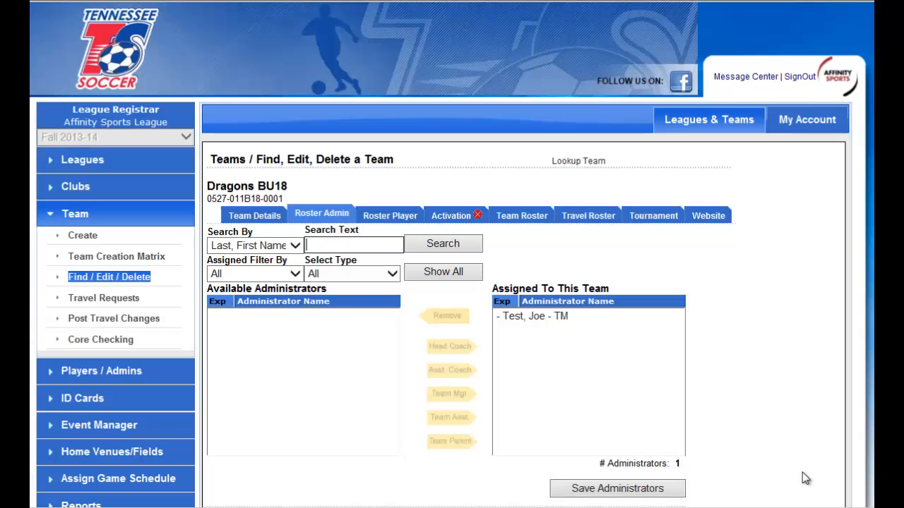
# Review the Dragons BU18 player rostering page, activation rule violations, and team roster with its print options.
pyautogui.click(394, 216)
pyautogui.scroll(-2, 722, 255)
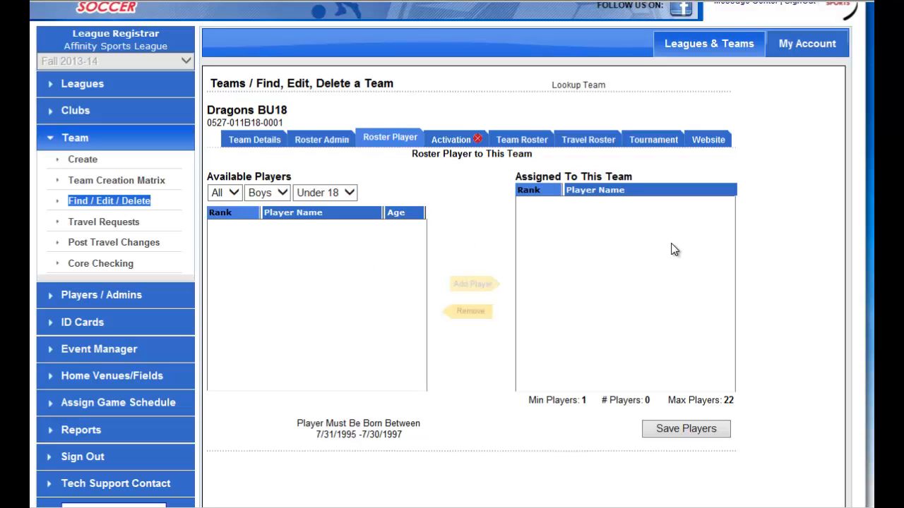
pyautogui.click(453, 139)
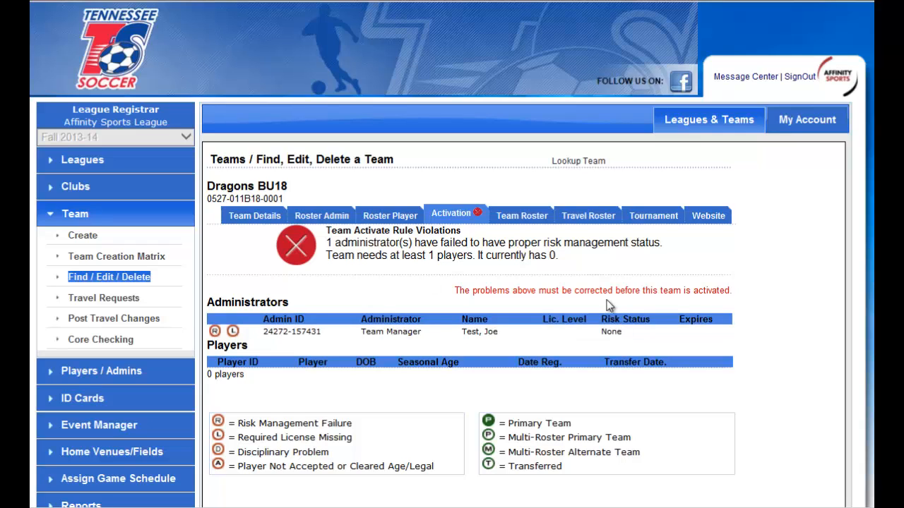
pyautogui.click(531, 220)
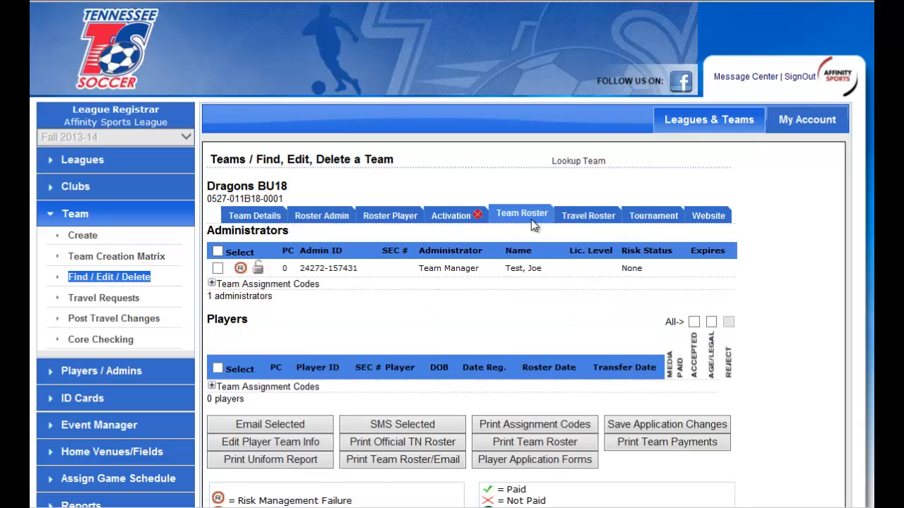
pyautogui.scroll(-2, 683, 291)
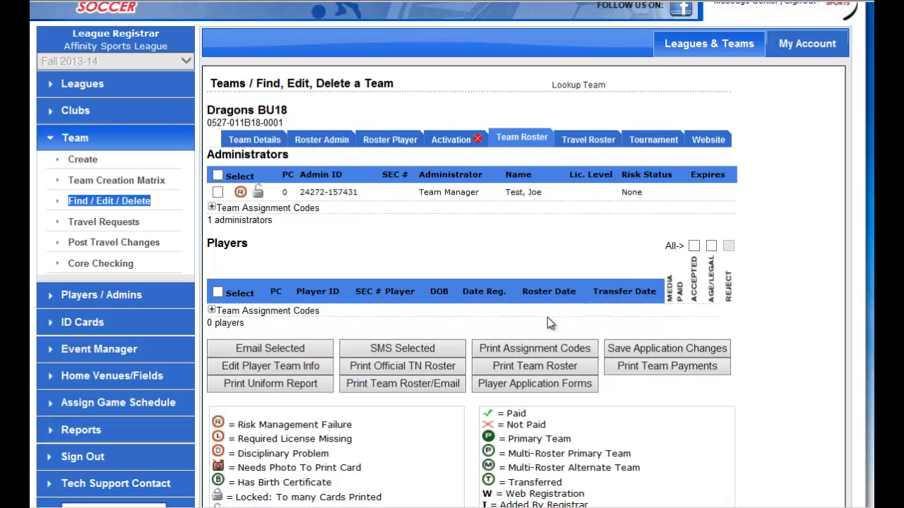
# Choose 2013-14 Tennessee State League (TSL) among the tournaments open for the team's registration.
pyautogui.click(653, 145)
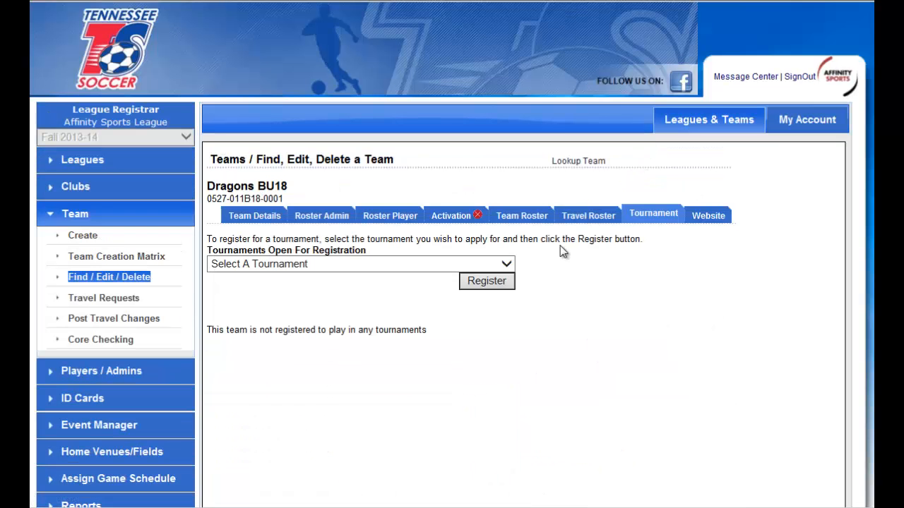
pyautogui.click(494, 265)
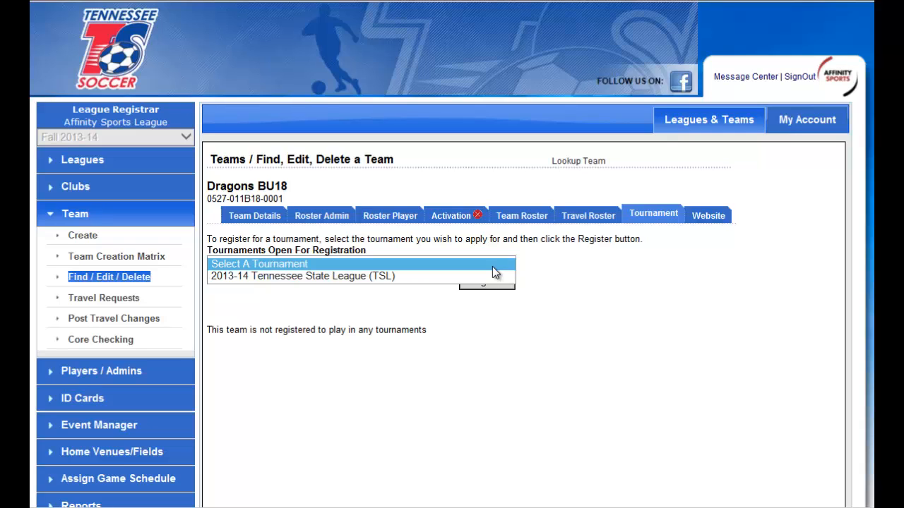
pyautogui.click(419, 276)
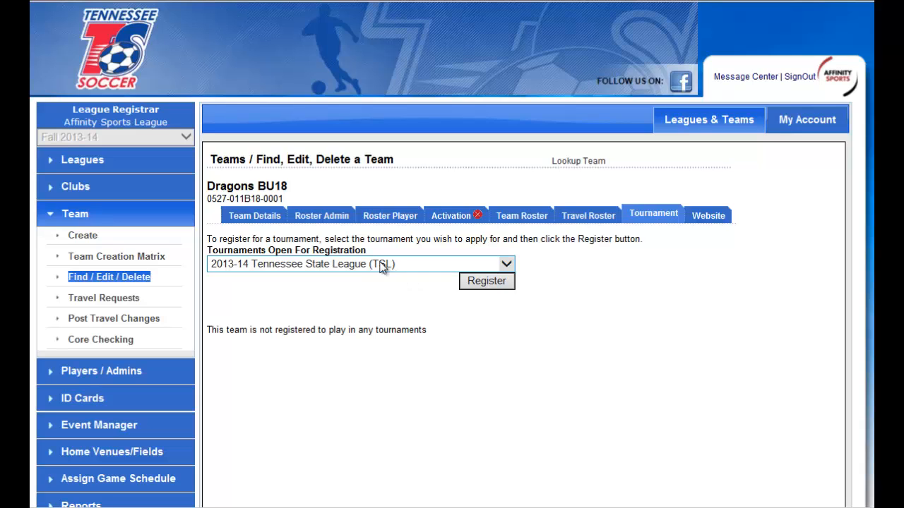
# Open the form for adding a player or administrator and enter the first parent's name with the relation Mother.
pyautogui.click(118, 373)
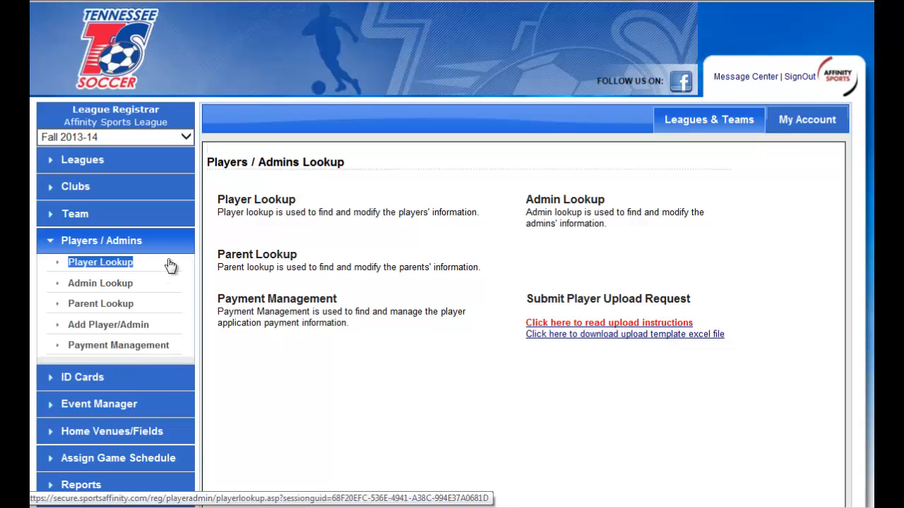
pyautogui.click(113, 326)
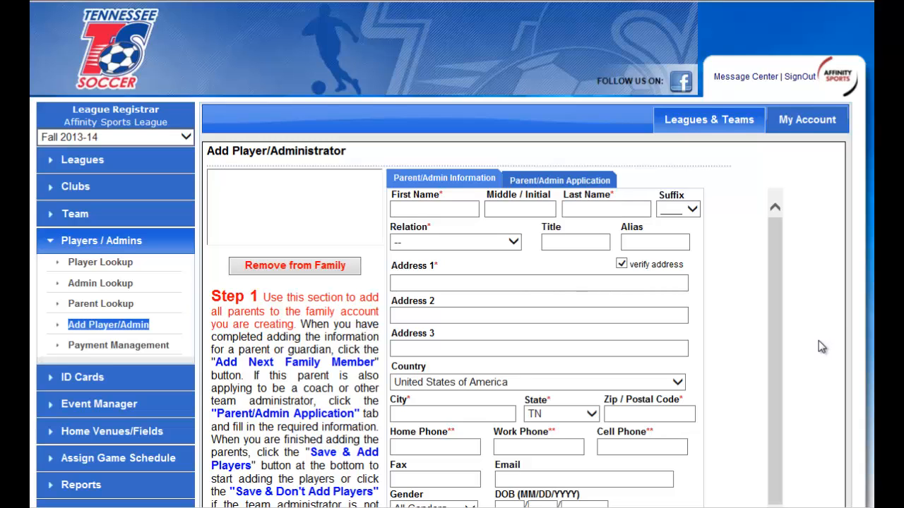
pyautogui.scroll(-2, 819, 341)
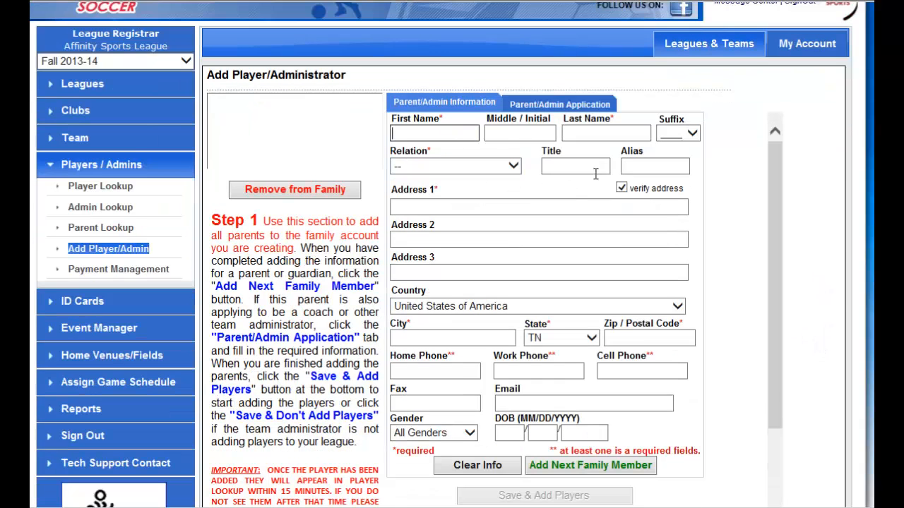
pyautogui.click(666, 212)
pyautogui.write('Nancy')
pyautogui.press('Tab')
pyautogui.press('Tab')
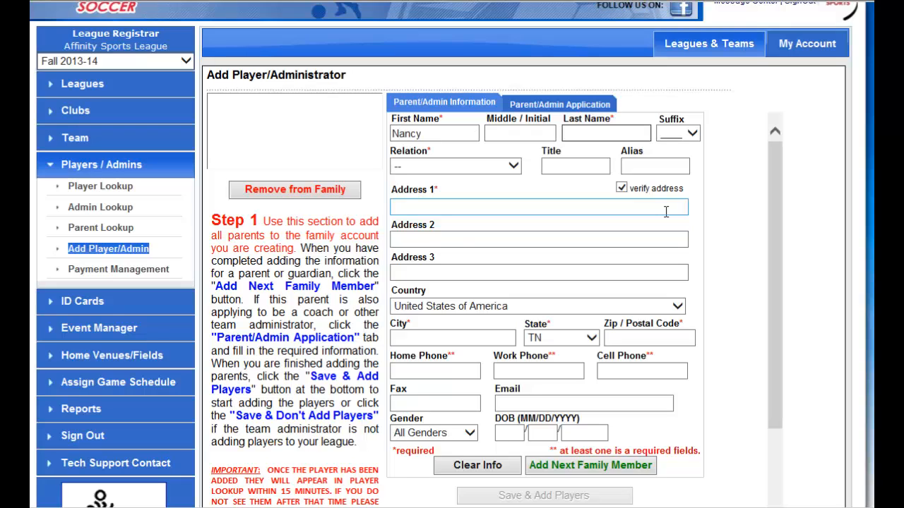
pyautogui.write('Test')
pyautogui.click(485, 164)
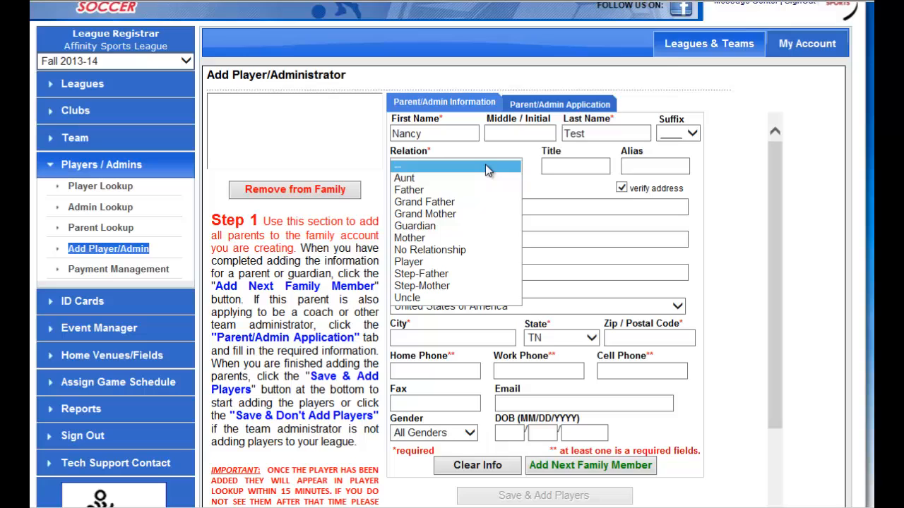
pyautogui.click(478, 238)
# Fill in the first parent's street address, city, and postal code.
pyautogui.click(493, 211)
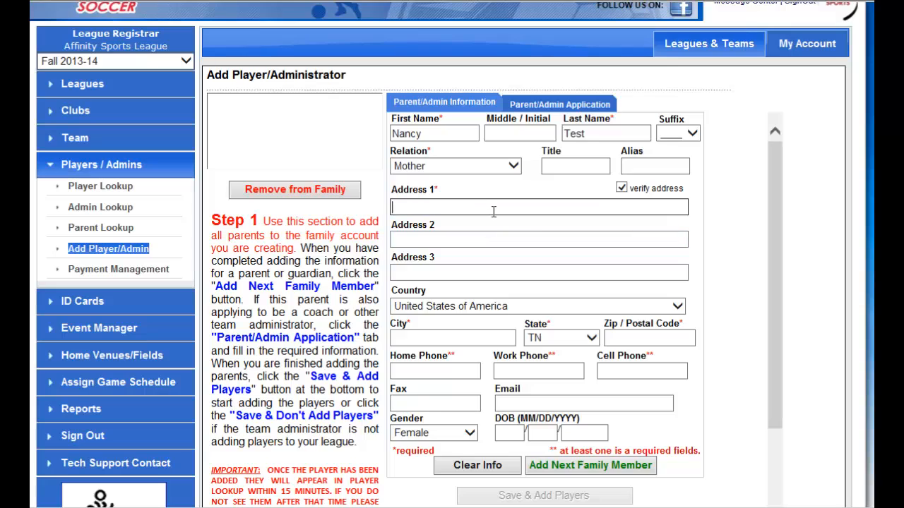
pyautogui.write('5896 Main St')
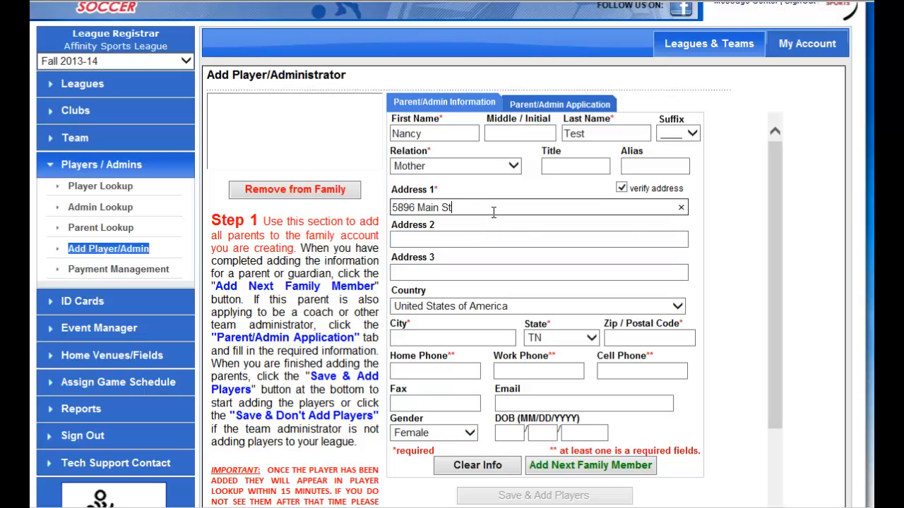
pyautogui.write('reet')
pyautogui.press('Tab')
pyautogui.press('Tab')
pyautogui.press('Tab')
pyautogui.press('Tab')
pyautogui.write('M')
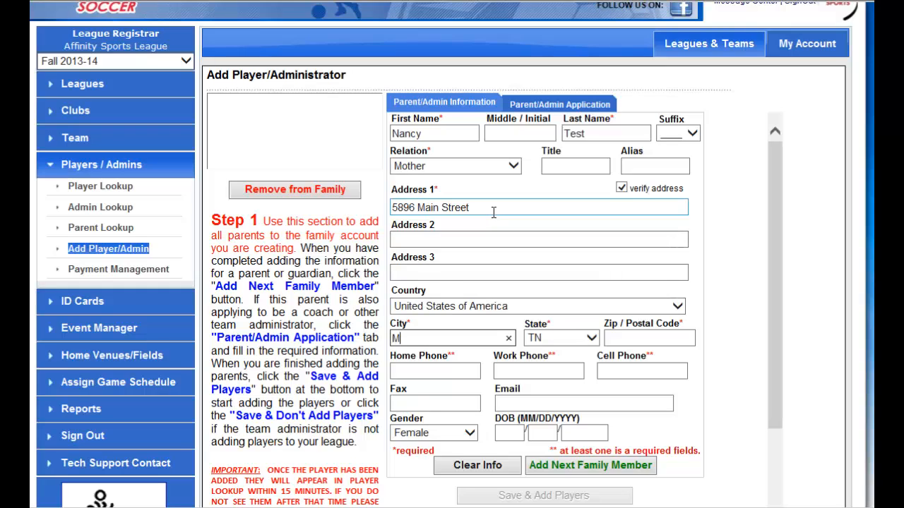
pyautogui.write('emphis')
pyautogui.press('Tab')
pyautogui.press('Tab')
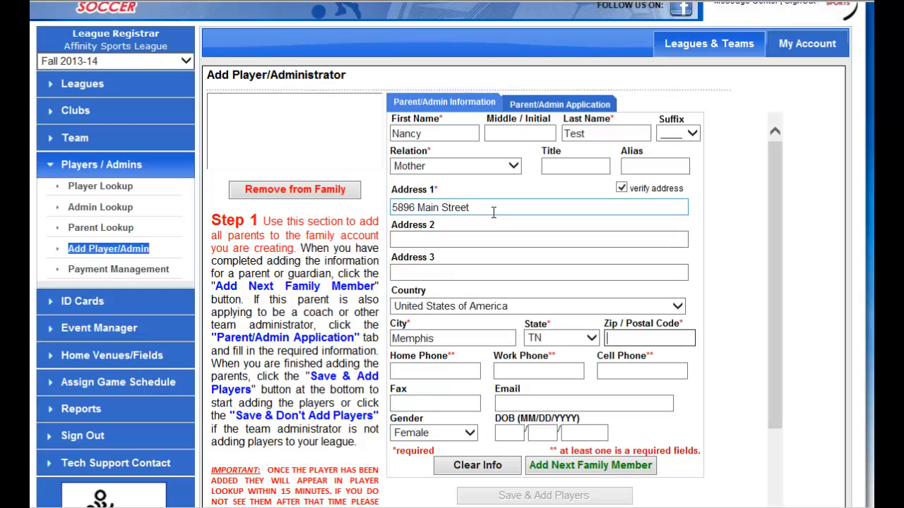
pyautogui.write('356200')
# Enter the first parent's home phone and email, and add the parent to the family as ready for another member.
pyautogui.click(435, 370)
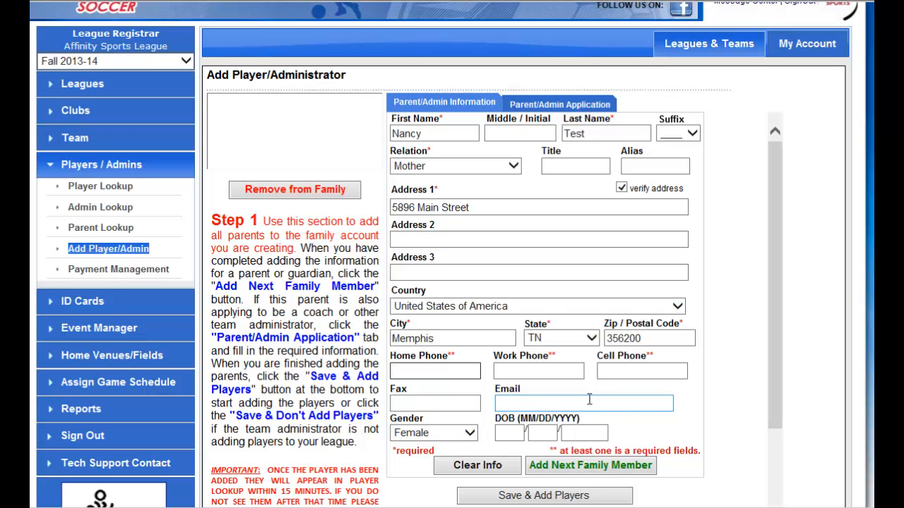
pyautogui.write('6175558888')
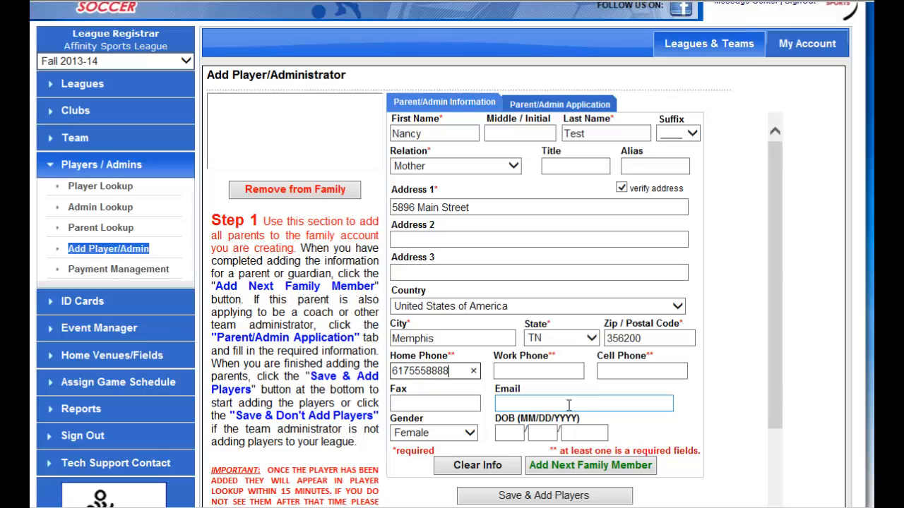
pyautogui.click(589, 399)
pyautogui.scroll(-1, 589, 400)
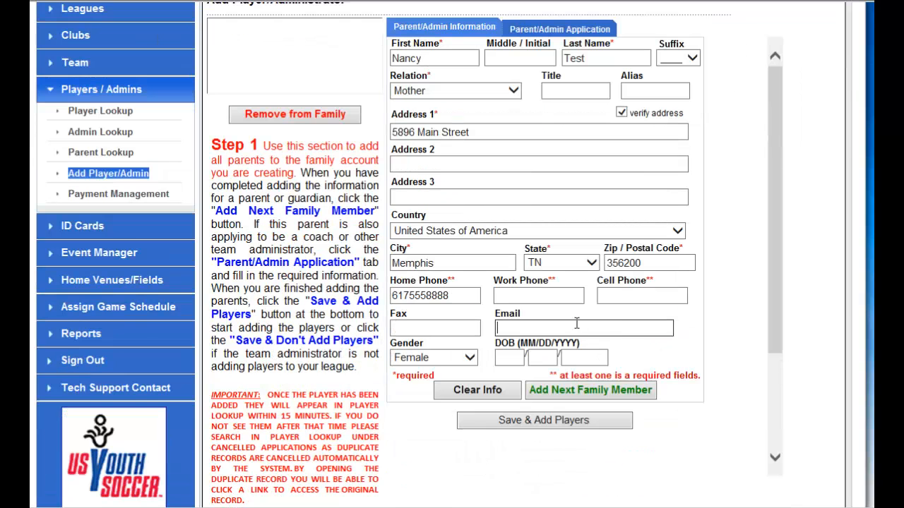
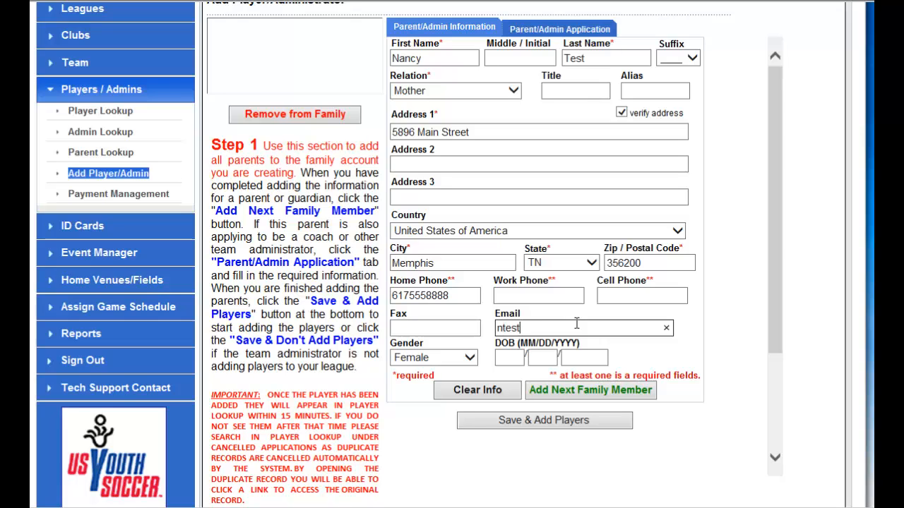
pyautogui.click(593, 393)
# Enter the second parent's first and last name and set the relation to Father.
pyautogui.click(433, 58)
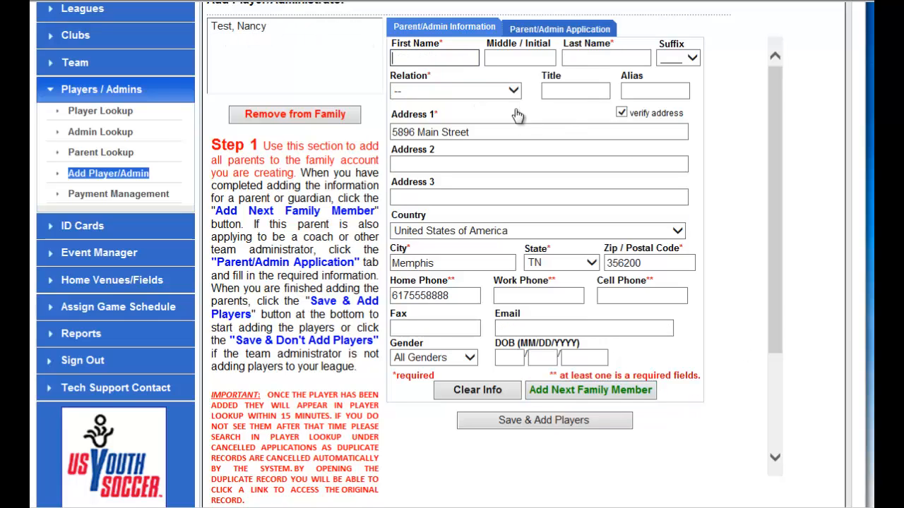
pyautogui.write('Frank')
pyautogui.press('Tab')
pyautogui.write('Test')
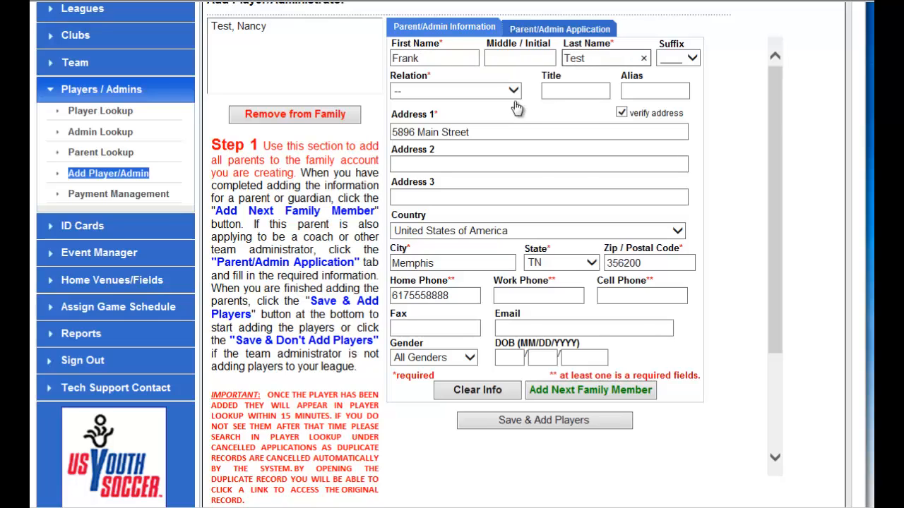
pyautogui.click(513, 90)
pyautogui.click(488, 116)
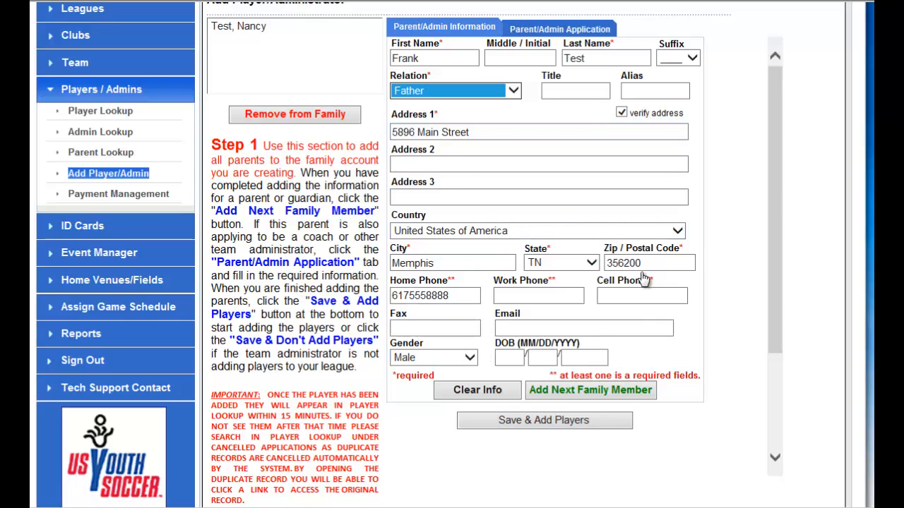
# Enter the second parent's cell phone, save the parents, and proceed to adding players.
pyautogui.click(642, 295)
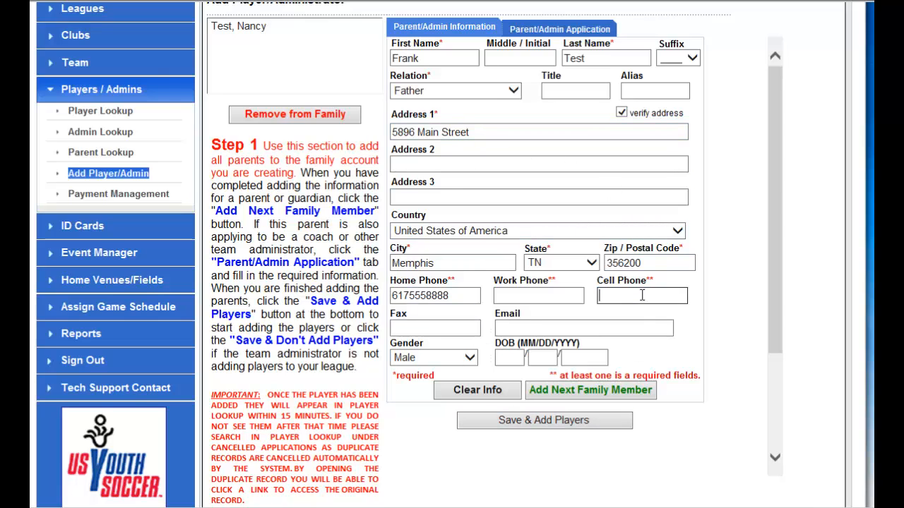
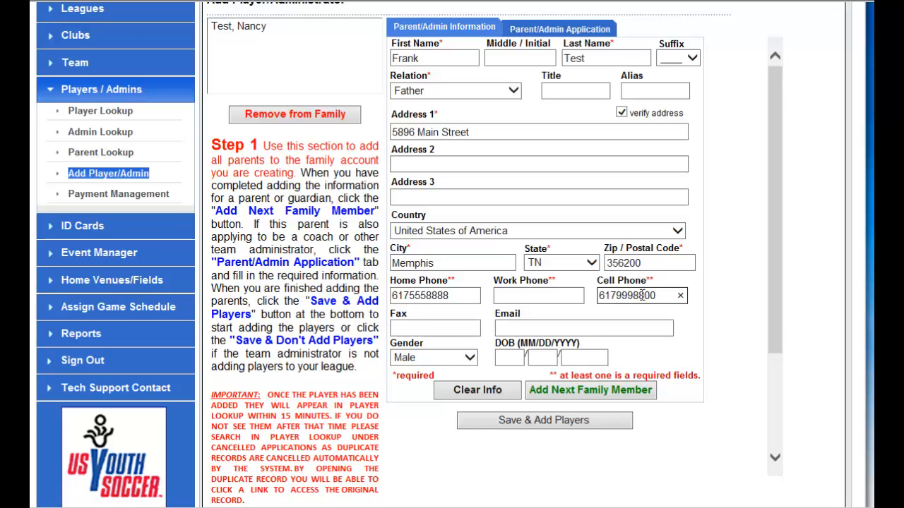
pyautogui.click(610, 424)
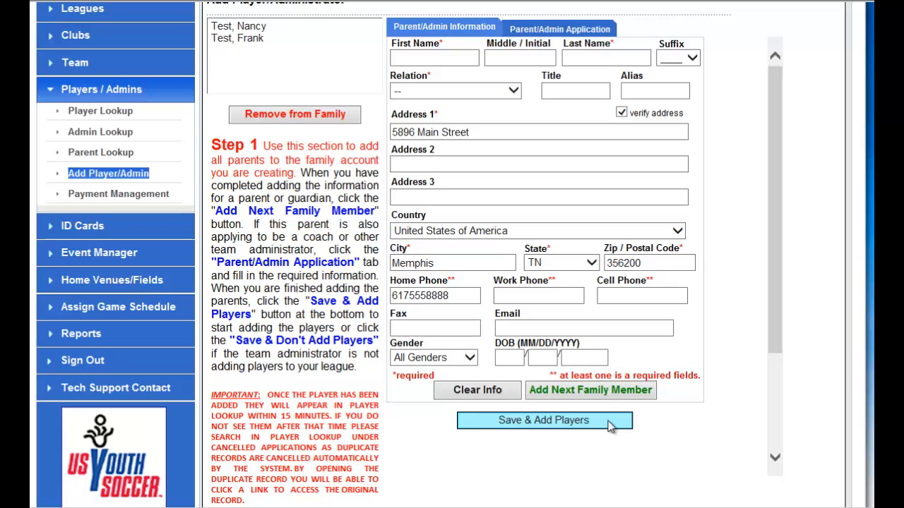
pyautogui.click(608, 421)
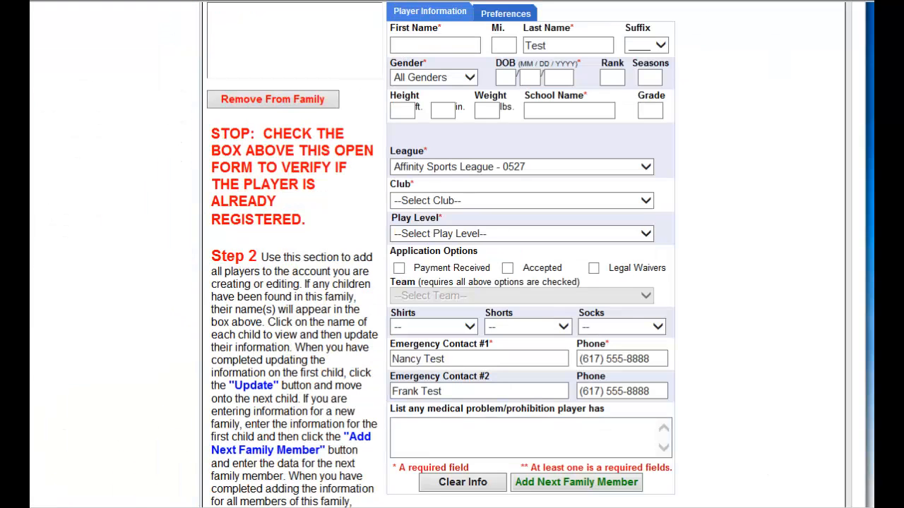
# Enter the player's first name and set the gender to Male.
pyautogui.click(409, 45)
pyautogui.write('Gavin')
pyautogui.scroll(3, 492, 132)
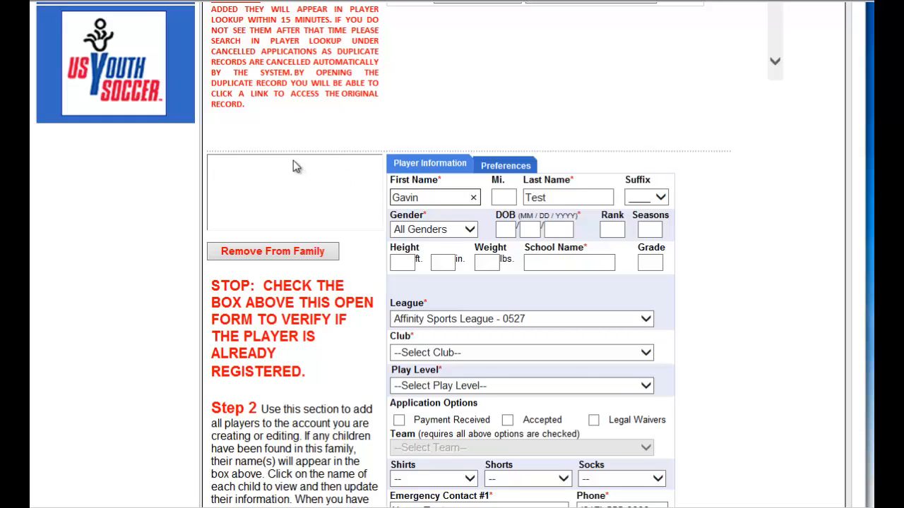
pyautogui.click(459, 230)
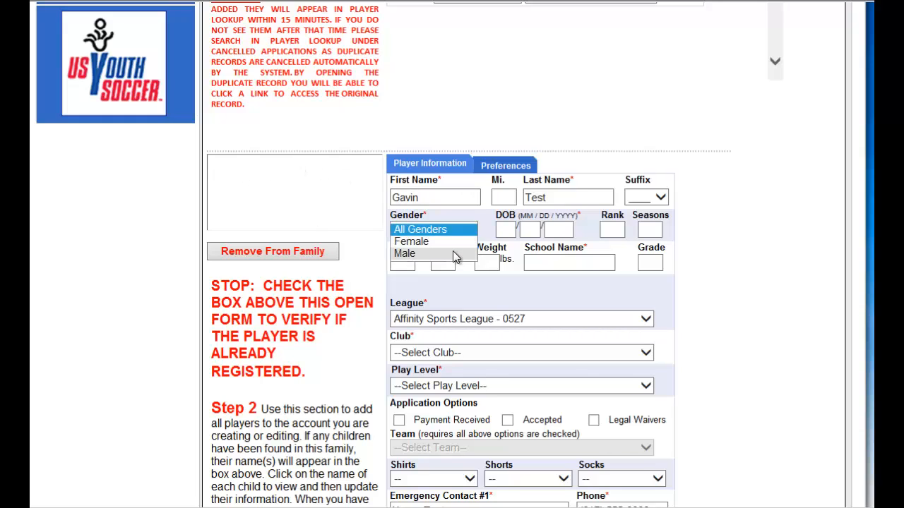
pyautogui.click(457, 255)
# Enter the player's date of birth and set the school name to blossom HS.
pyautogui.click(604, 259)
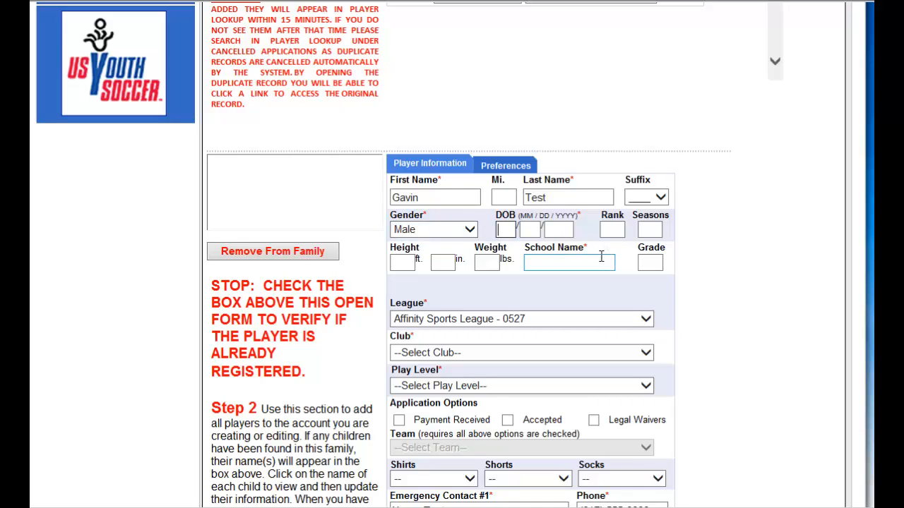
pyautogui.write('05/')
pyautogui.write('15')
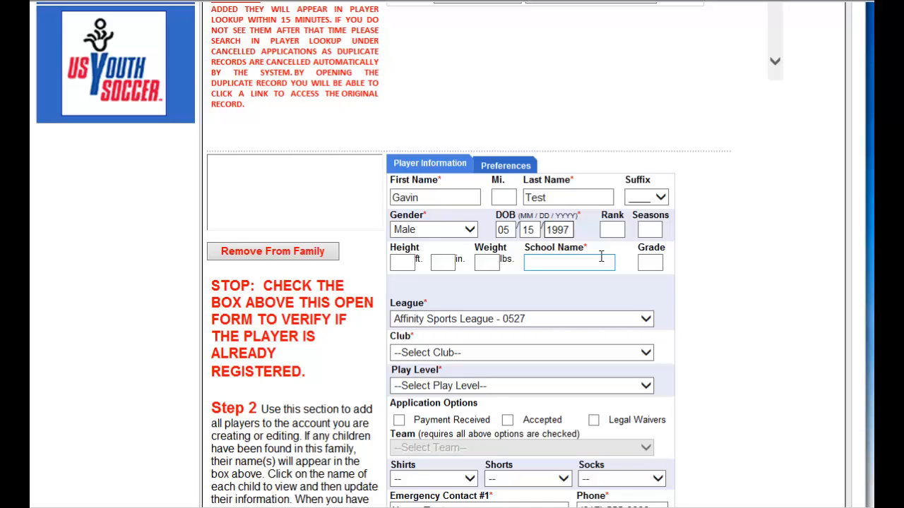
pyautogui.click(599, 262)
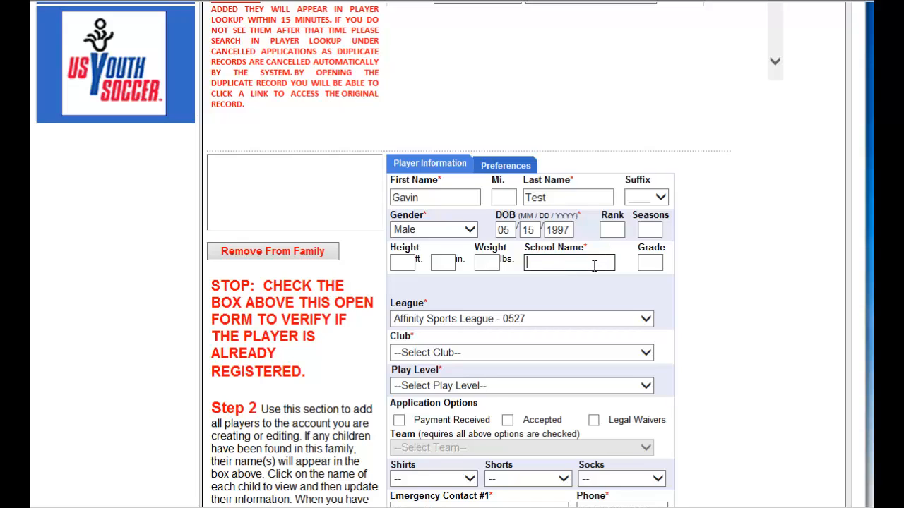
pyautogui.write('blossom HS')
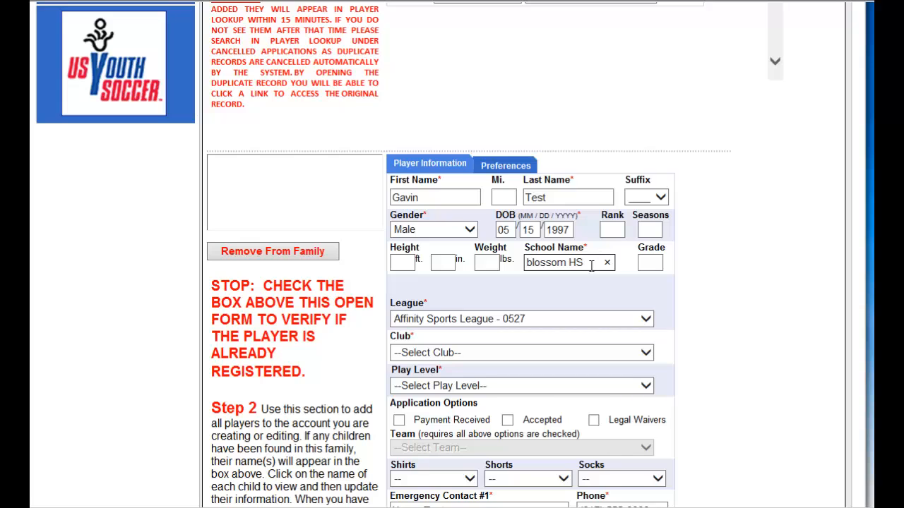
# Assign the player to the club Affinity Sports League - 01 with play level Division 1.
pyautogui.scroll(-1, 666, 253)
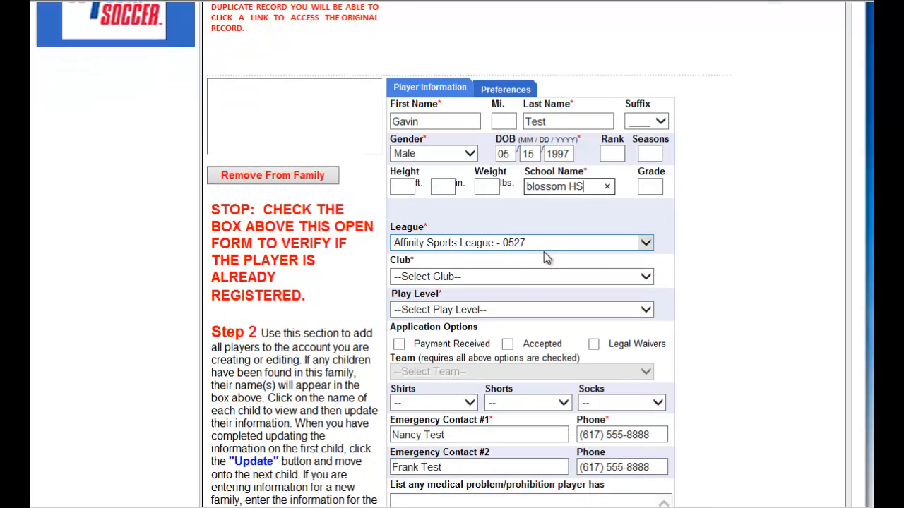
pyautogui.click(526, 277)
pyautogui.click(524, 288)
pyautogui.click(579, 311)
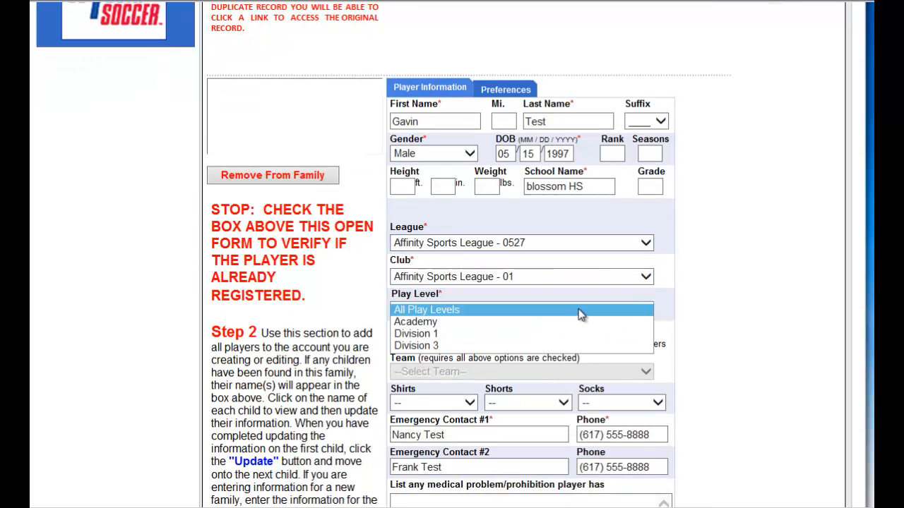
pyautogui.click(519, 335)
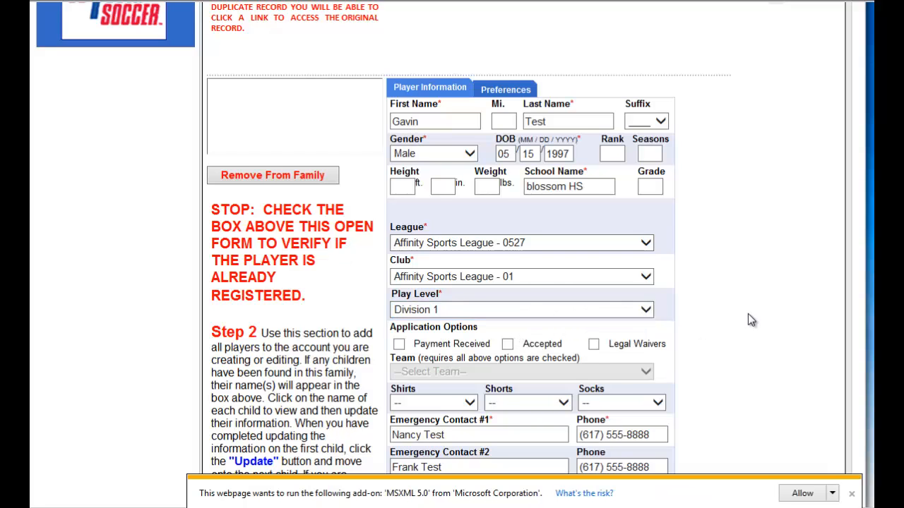
# Mark the application as Payment Received, Accepted and Legal Waivers, and assign the player to the Dragons BU18 team.
pyautogui.scroll(-1, 748, 314)
pyautogui.scroll(-1, 748, 313)
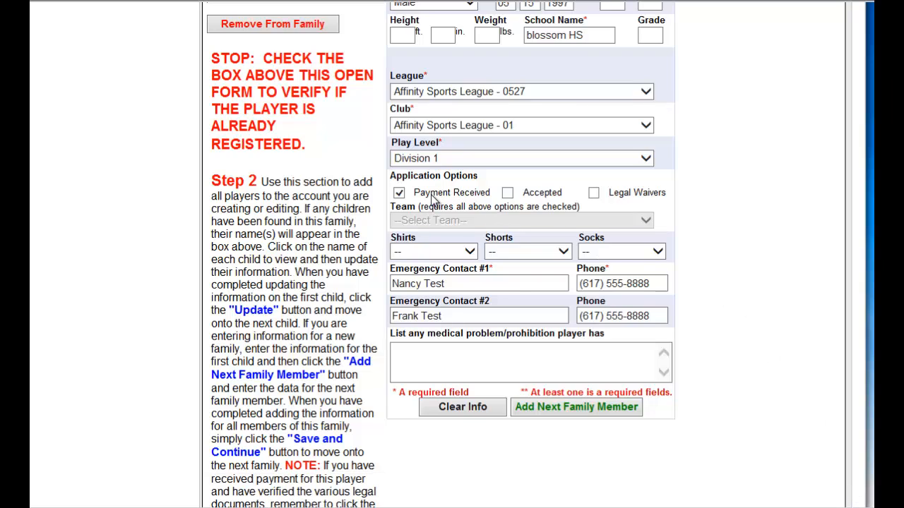
pyautogui.click(537, 198)
pyautogui.click(649, 197)
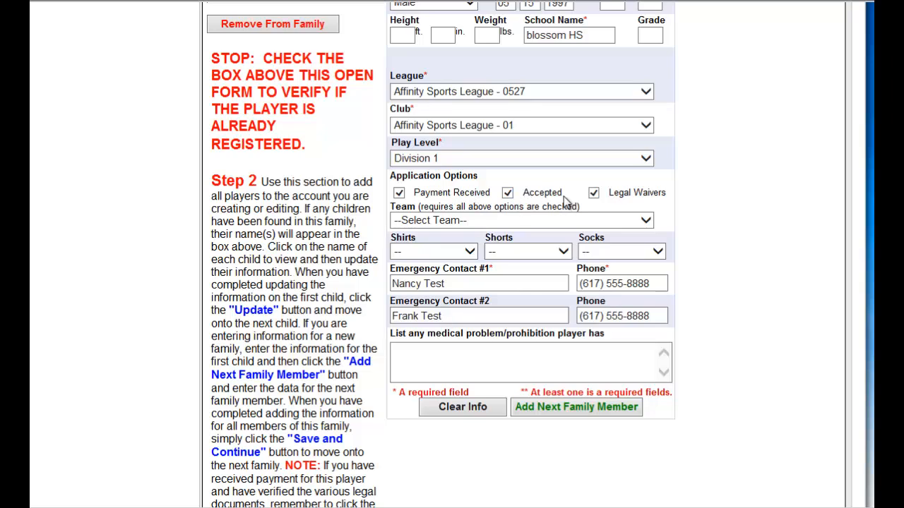
pyautogui.click(638, 221)
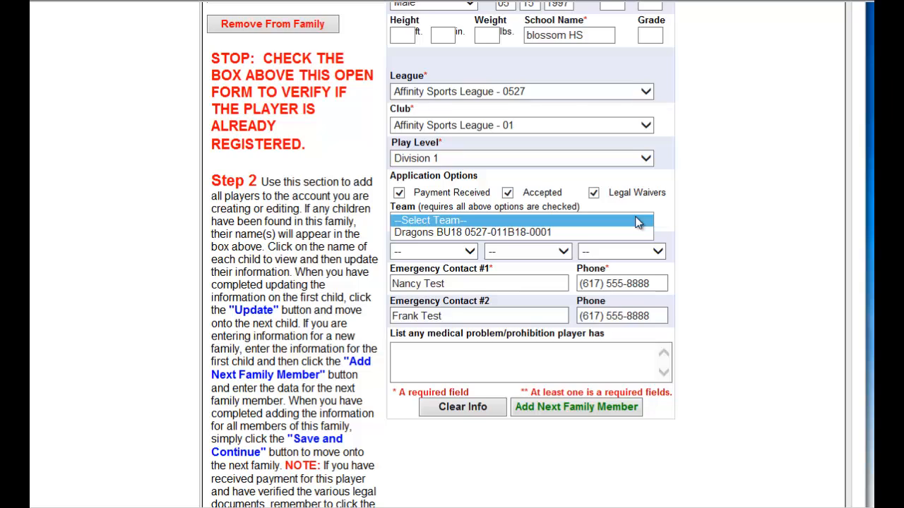
pyautogui.click(550, 233)
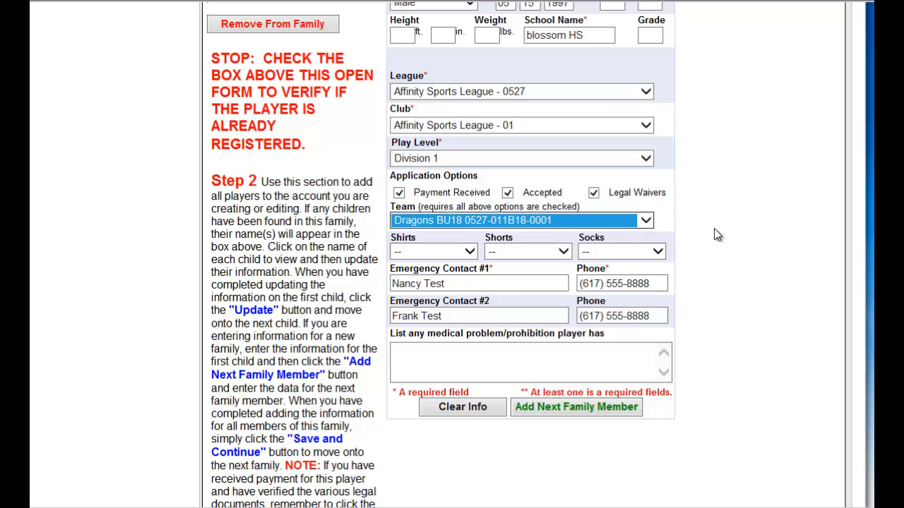
pyautogui.click(743, 266)
# Save the player and complete the family's registration, returning to an empty parent form.
pyautogui.scroll(-1, 738, 342)
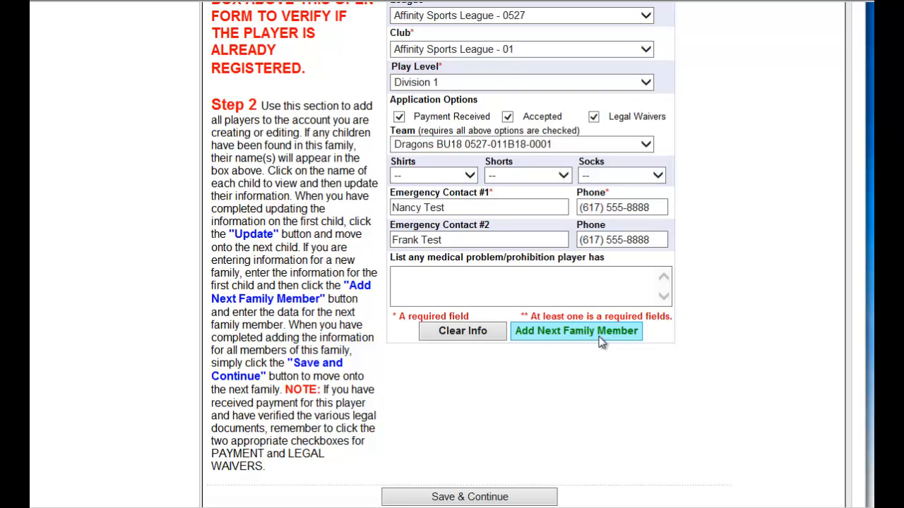
pyautogui.scroll(-1, 613, 391)
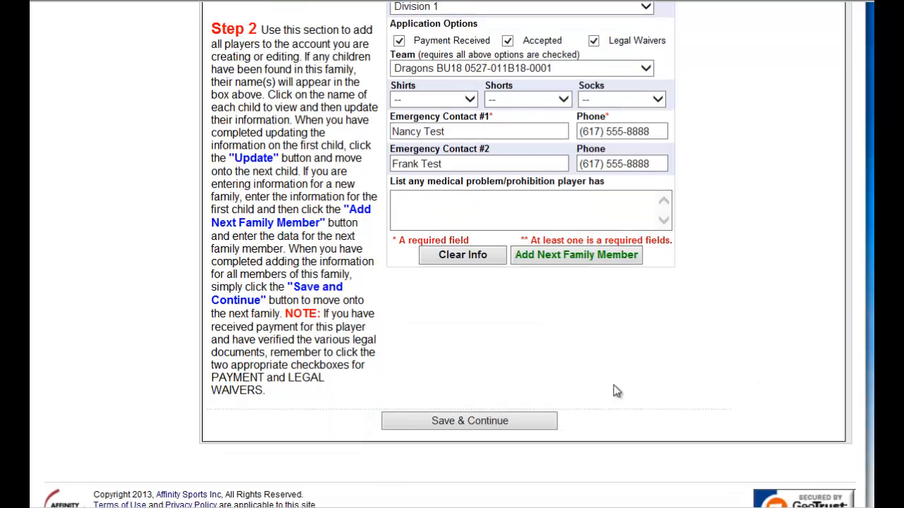
pyautogui.click(503, 420)
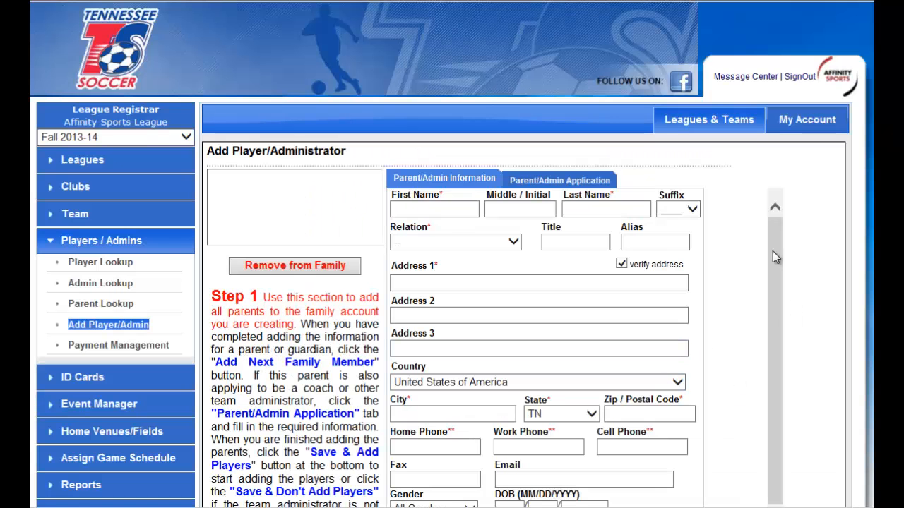
pyautogui.click(435, 210)
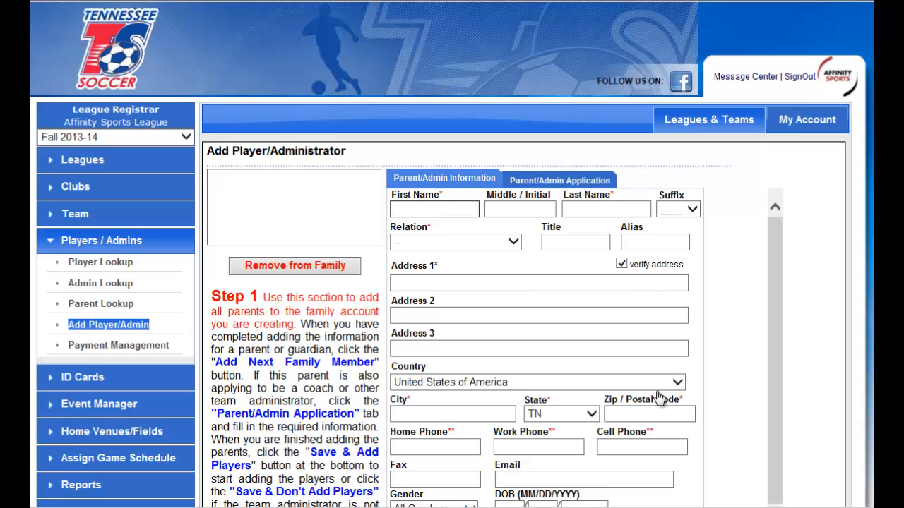
# From the Players / Admins overview, download the player upload template and open it maximized in Excel.
pyautogui.click(120, 246)
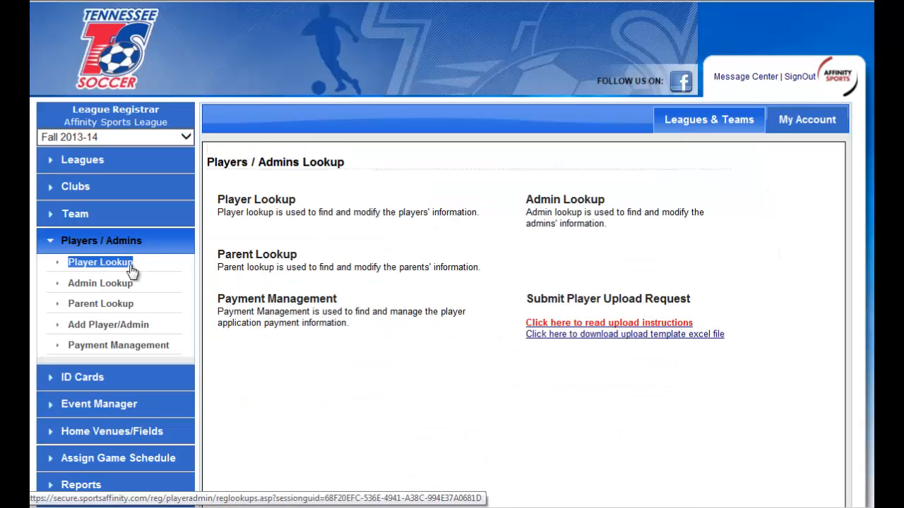
pyautogui.click(591, 343)
pyautogui.click(499, 189)
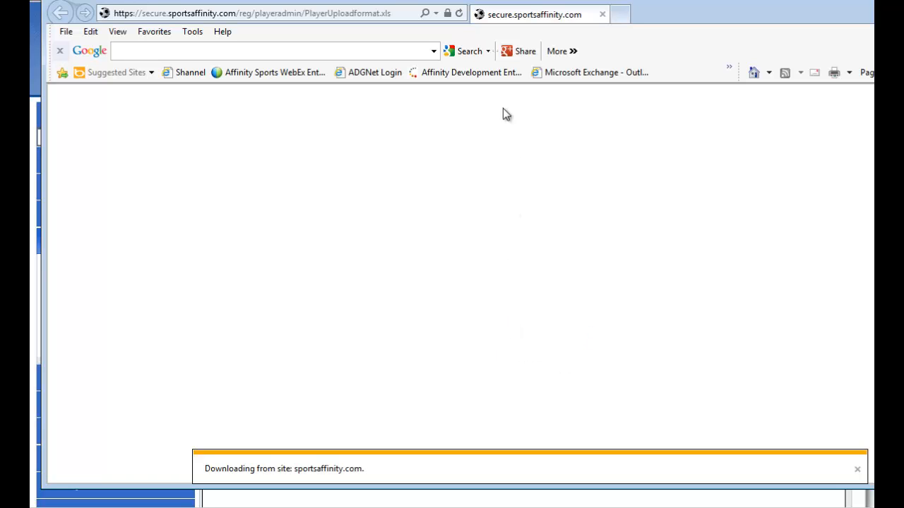
pyautogui.moveTo(463, 2); pyautogui.dragTo(450, 20)
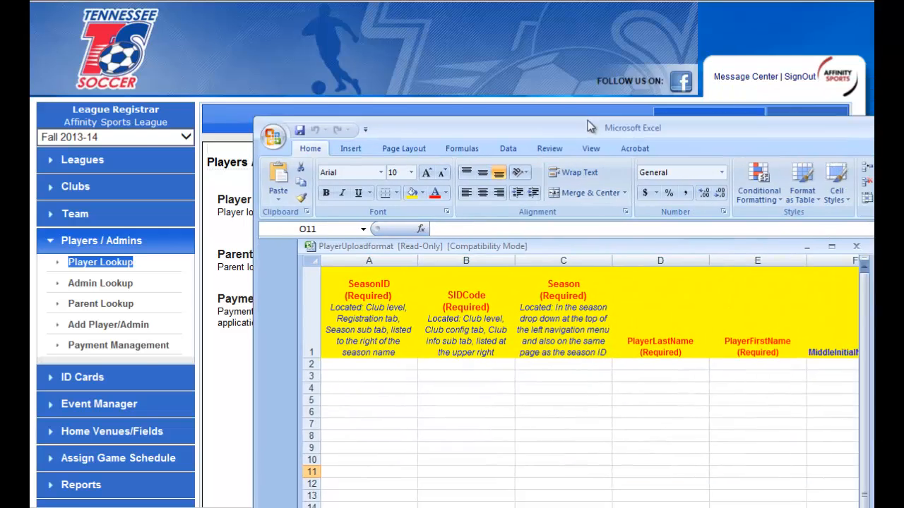
pyautogui.moveTo(587, 120); pyautogui.dragTo(448, 93)
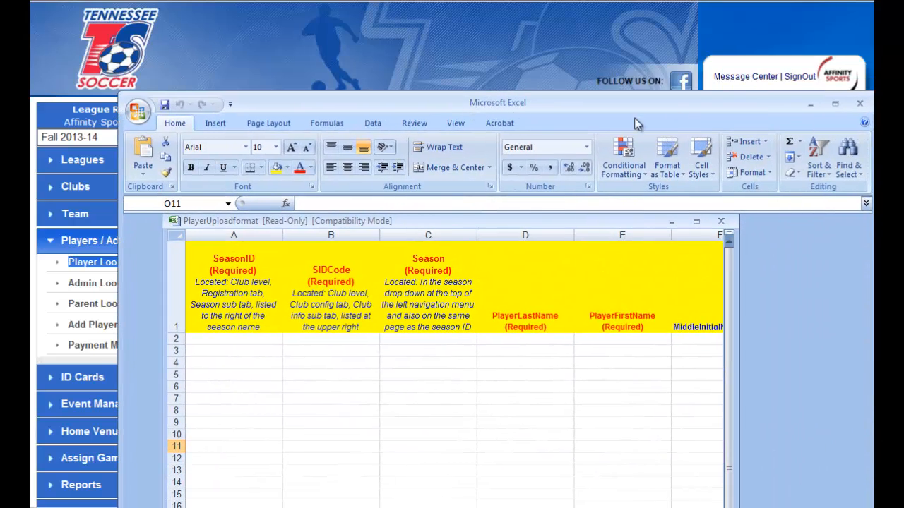
pyautogui.click(834, 103)
pyautogui.click(591, 29)
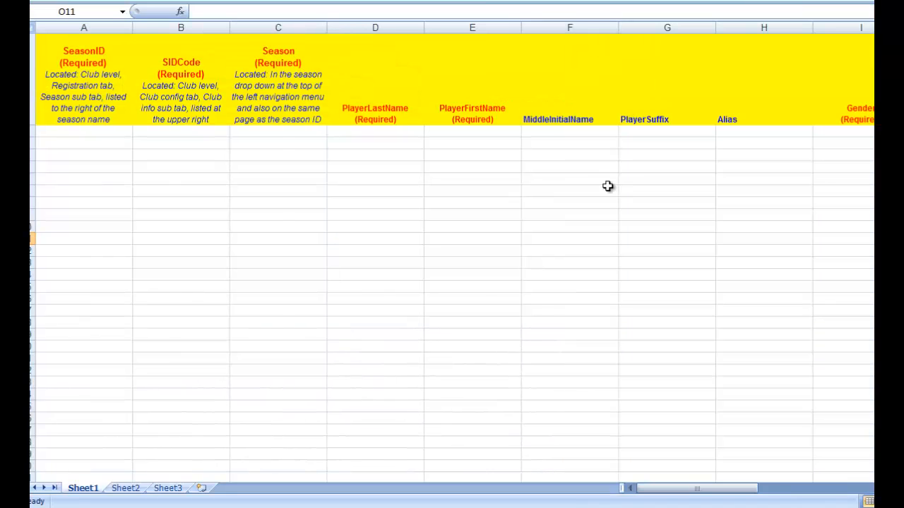
# Examine the template's player columns from SeasonID, SIDCode and Season through the player names, Gender and DOB.
pyautogui.click(101, 143)
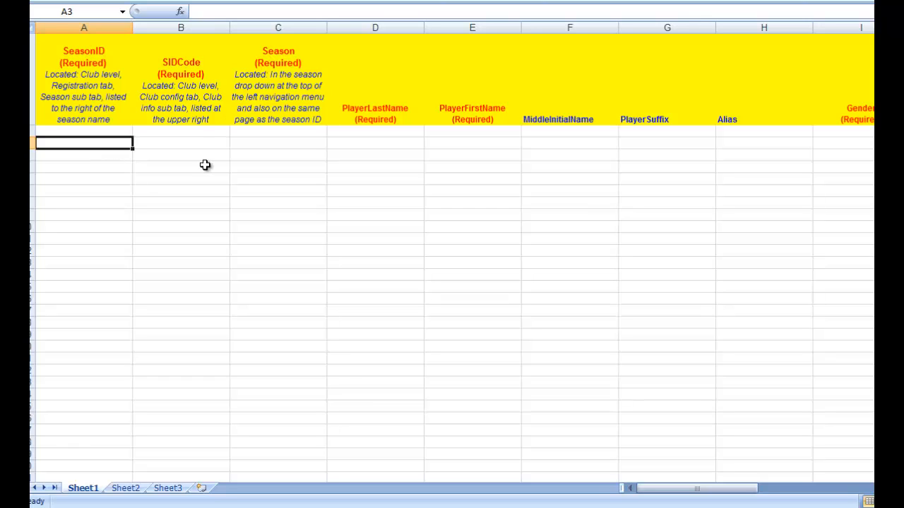
pyautogui.click(204, 140)
pyautogui.click(373, 140)
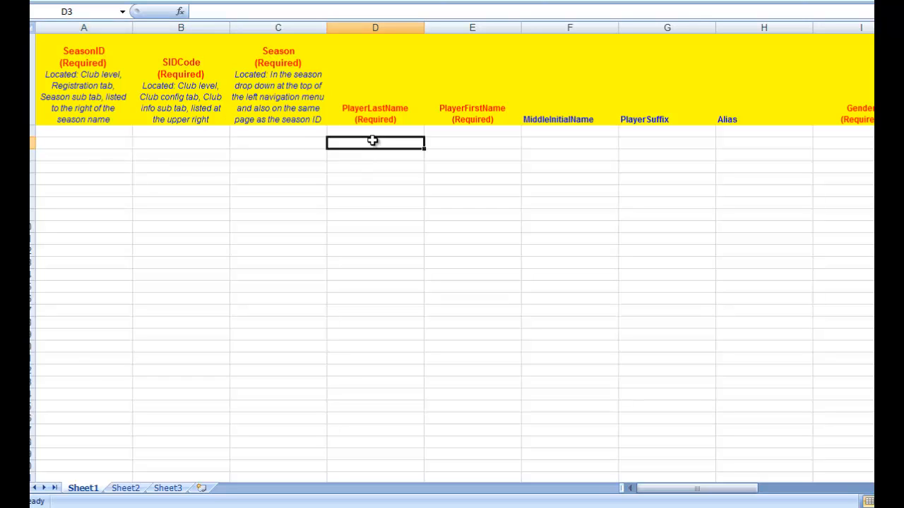
pyautogui.click(527, 141)
pyautogui.click(488, 140)
pyautogui.moveTo(728, 491); pyautogui.dragTo(803, 492)
pyautogui.click(363, 167)
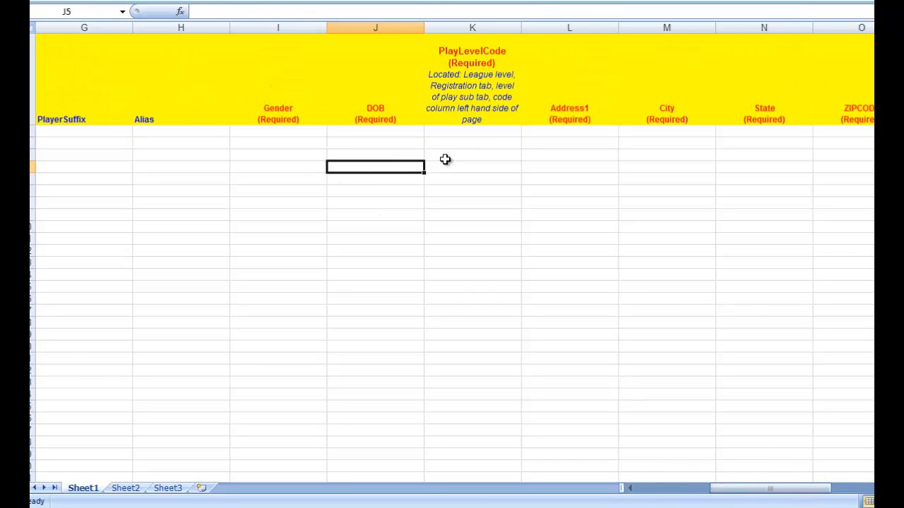
# Enter the sample play level codes D1 in cell K4 and A in cell K5.
pyautogui.click(472, 157)
pyautogui.moveTo(730, 490); pyautogui.dragTo(785, 489)
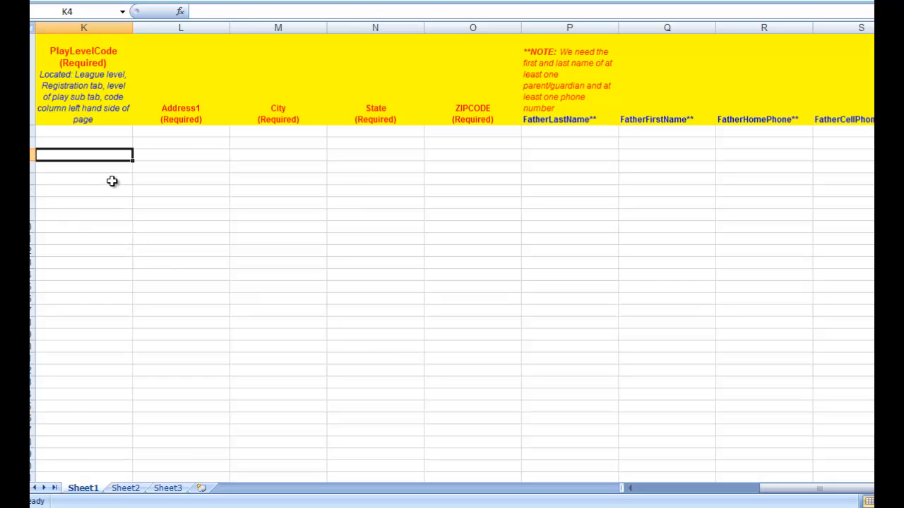
pyautogui.write('D1')
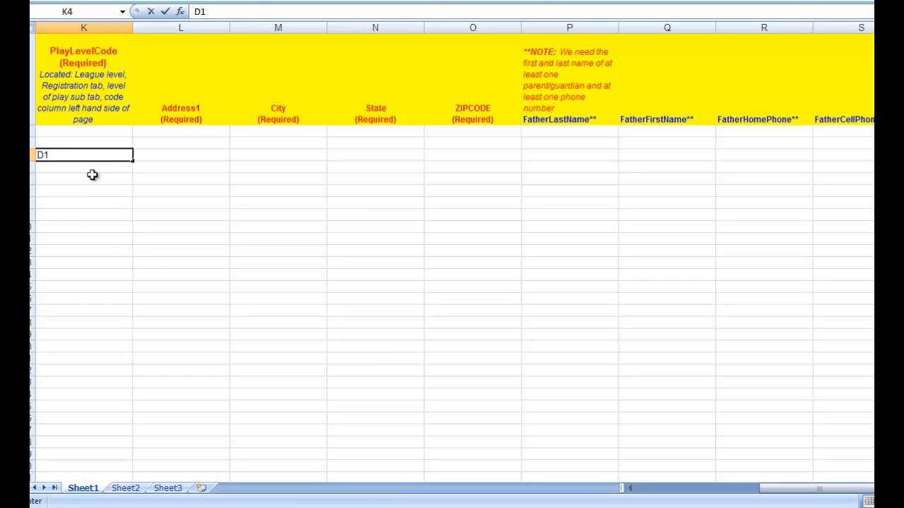
pyautogui.press('Return')
pyautogui.write('A')
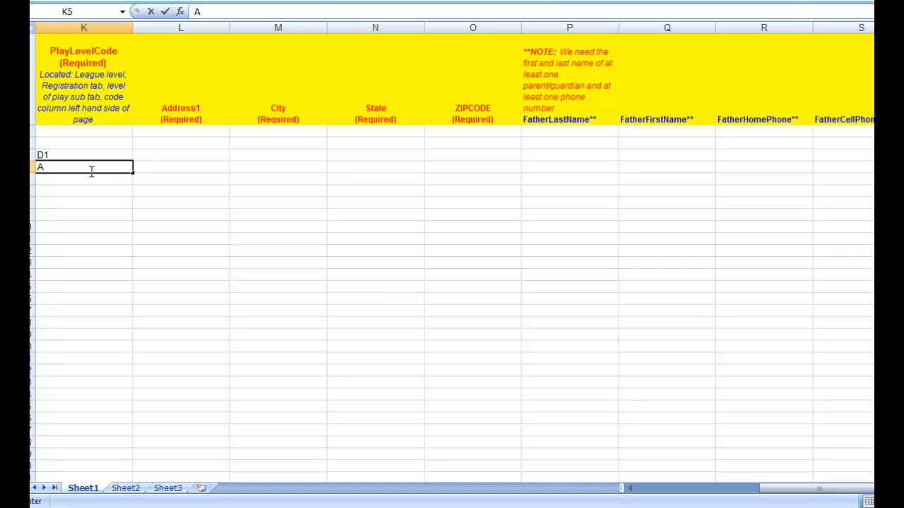
pyautogui.click(165, 166)
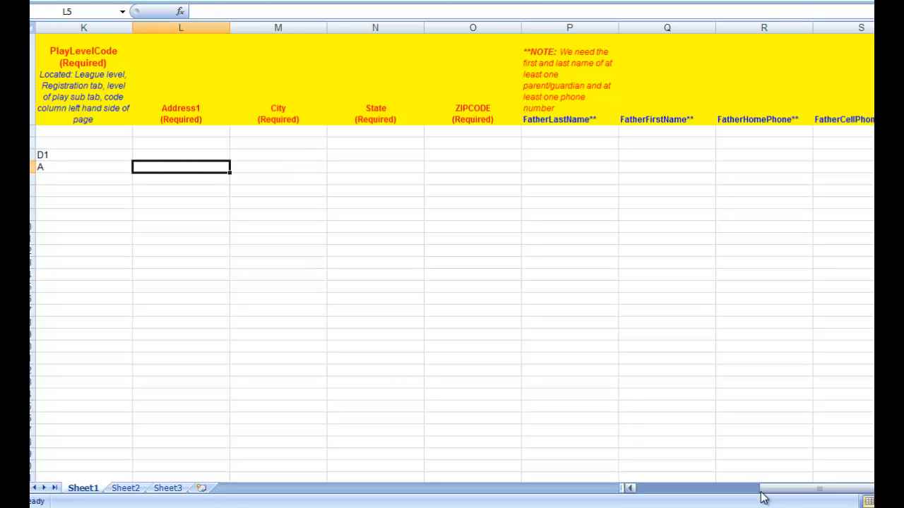
# Review the template's mother contact and team columns, and close the workbook without saving the changes.
pyautogui.moveTo(779, 487); pyautogui.dragTo(873, 487)
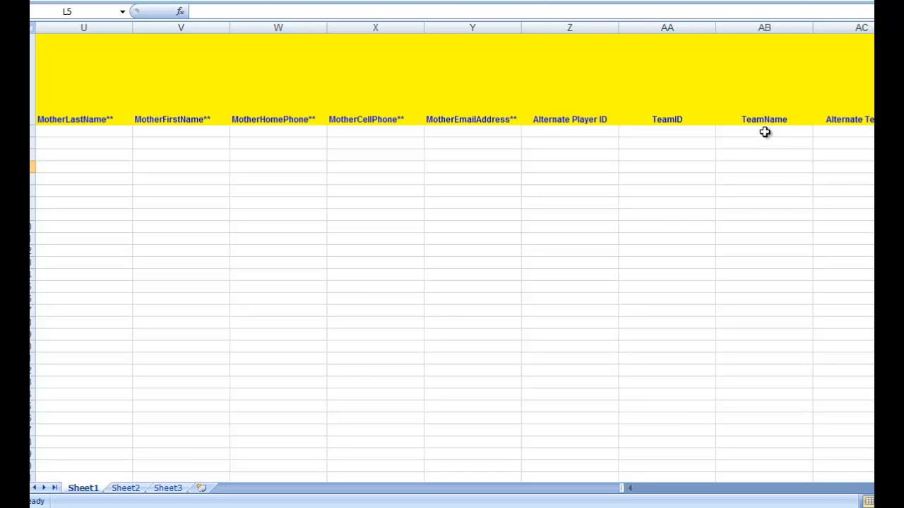
pyautogui.click(633, 132)
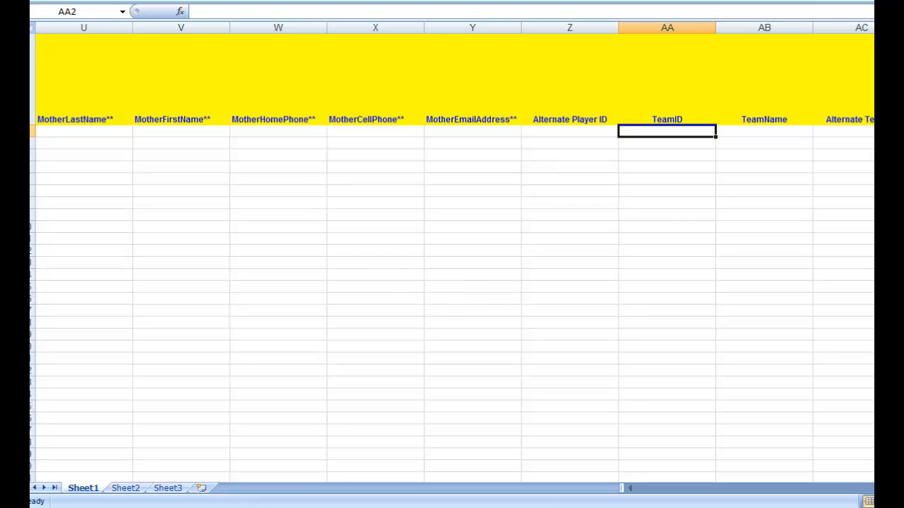
pyautogui.hotkey('alt', 'F4')
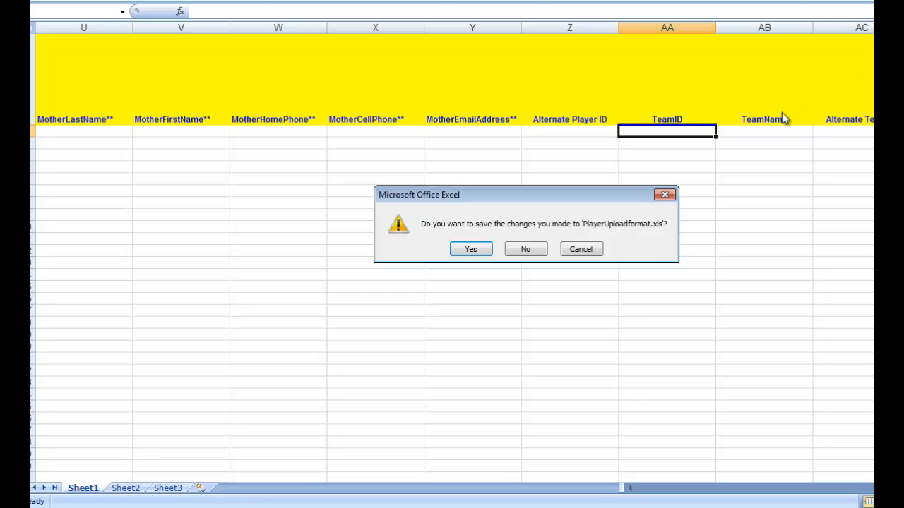
pyautogui.click(538, 249)
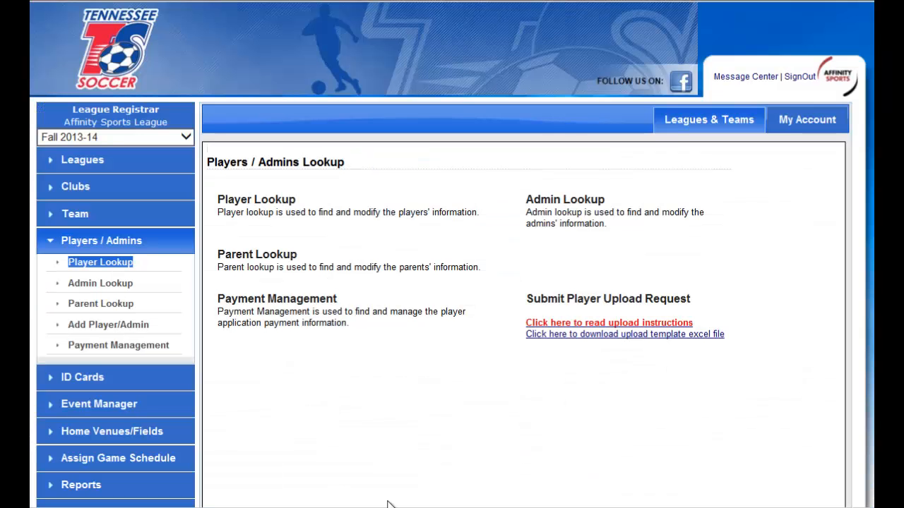
# Open the support request form for submitting a player upload and bring up its contact information fields.
pyautogui.click(627, 305)
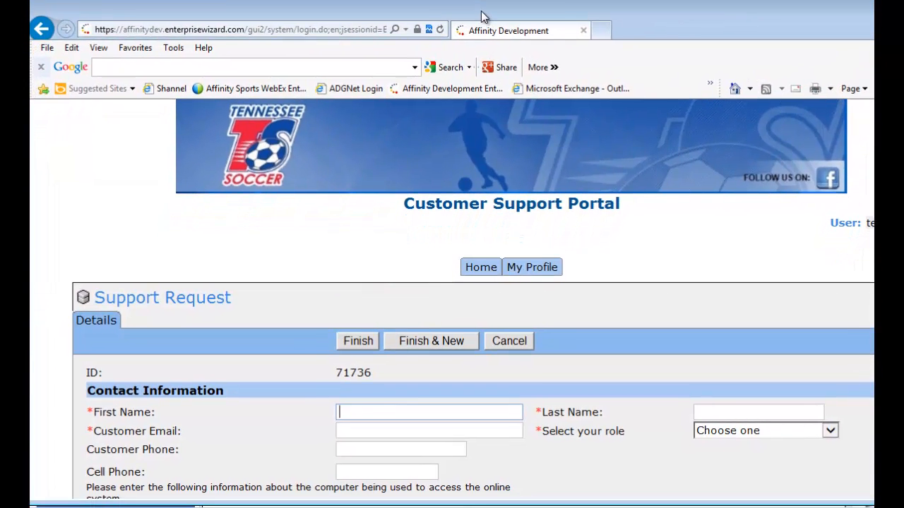
pyautogui.scroll(-2, 495, 436)
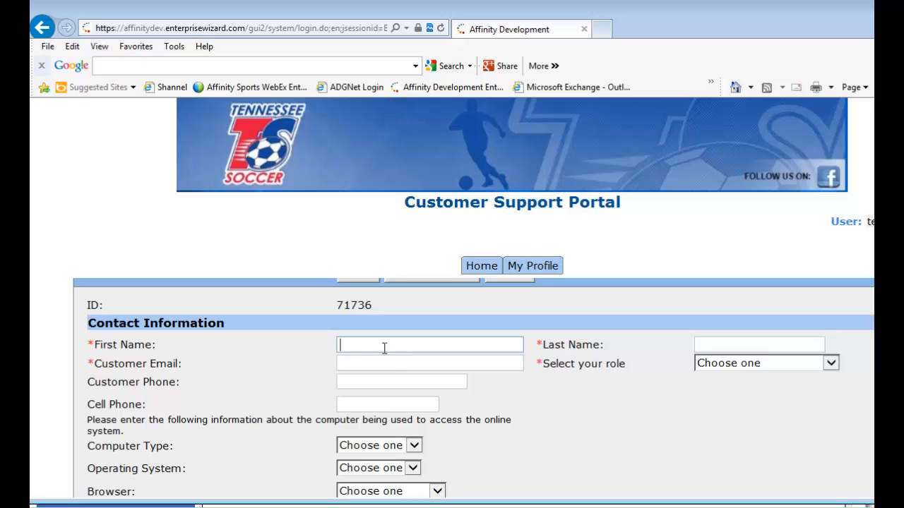
# Go through the name and email fields of the contact information and set the role to League Registrar.
pyautogui.click(697, 345)
pyautogui.click(424, 368)
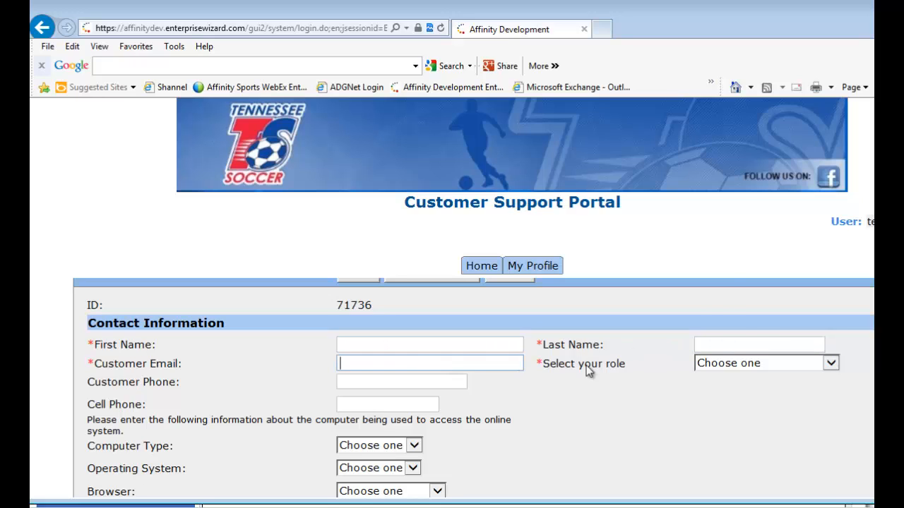
pyautogui.click(782, 364)
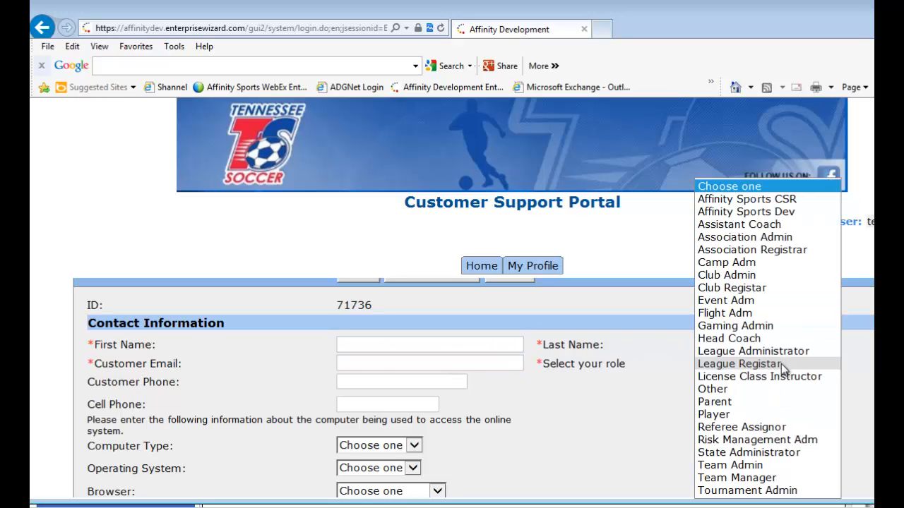
pyautogui.click(779, 363)
# Enter the problem title "Upload" and the problem detail "Please upload my file" in the support request.
pyautogui.scroll(-6, 607, 423)
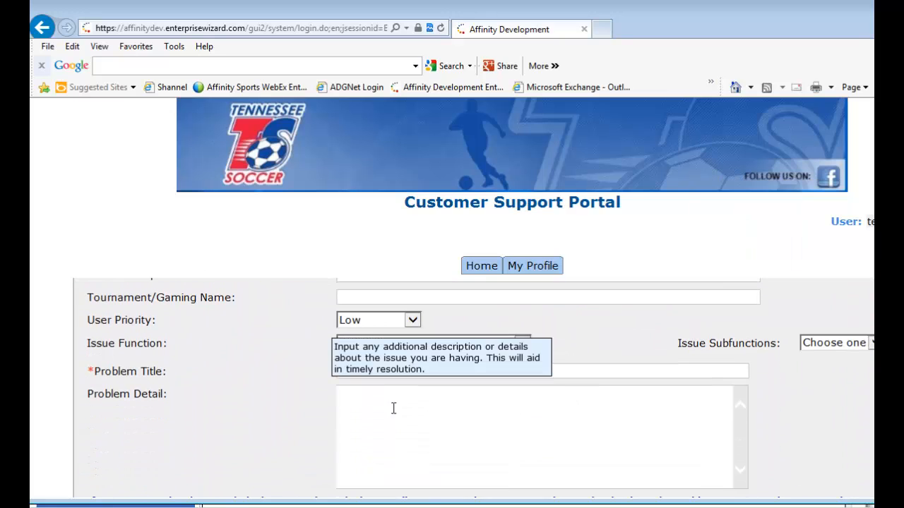
pyautogui.click(386, 393)
pyautogui.click(385, 368)
pyautogui.write('Upload')
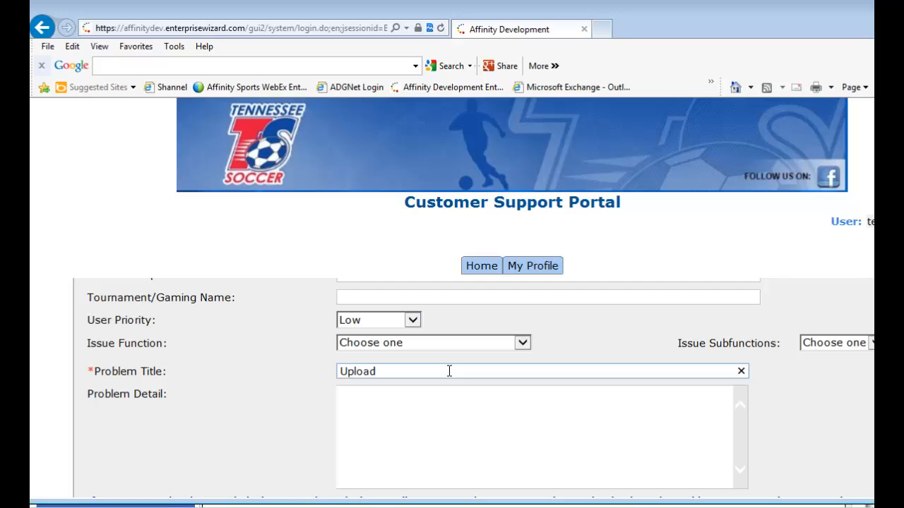
pyautogui.press('Tab')
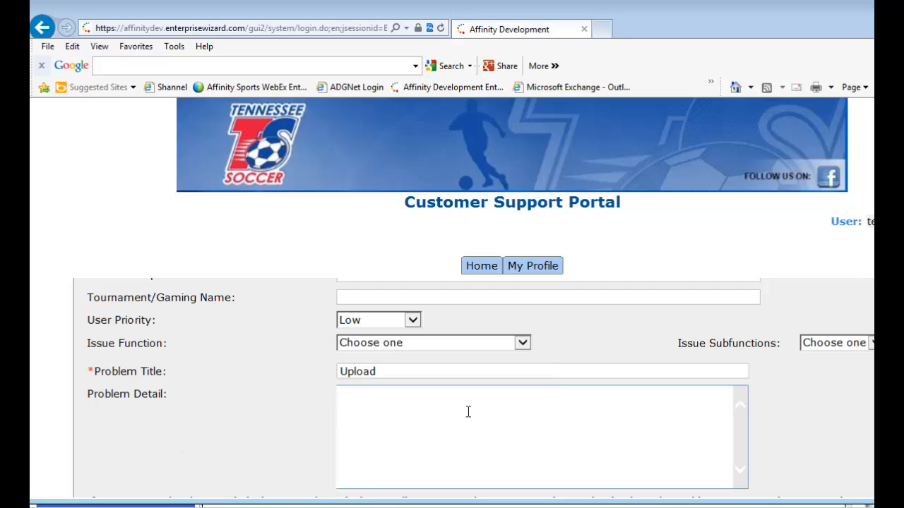
pyautogui.write('Please upload my file')
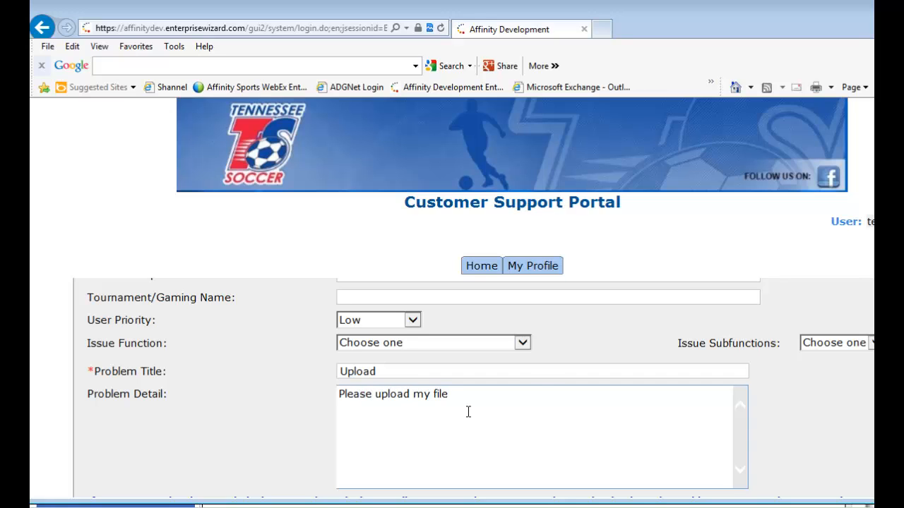
# Try to open the attachment manager in the request's Attached Files section.
pyautogui.scroll(-1, 544, 371)
pyautogui.scroll(-5, 541, 365)
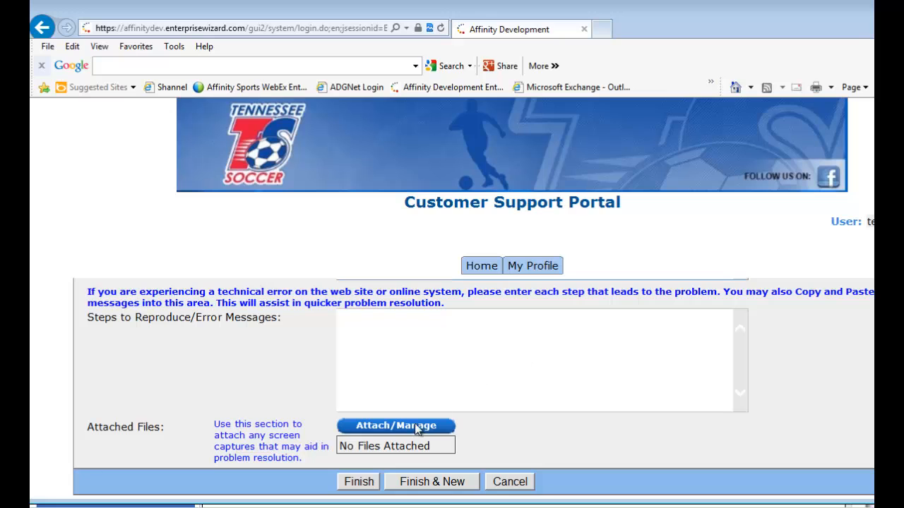
pyautogui.click(417, 426)
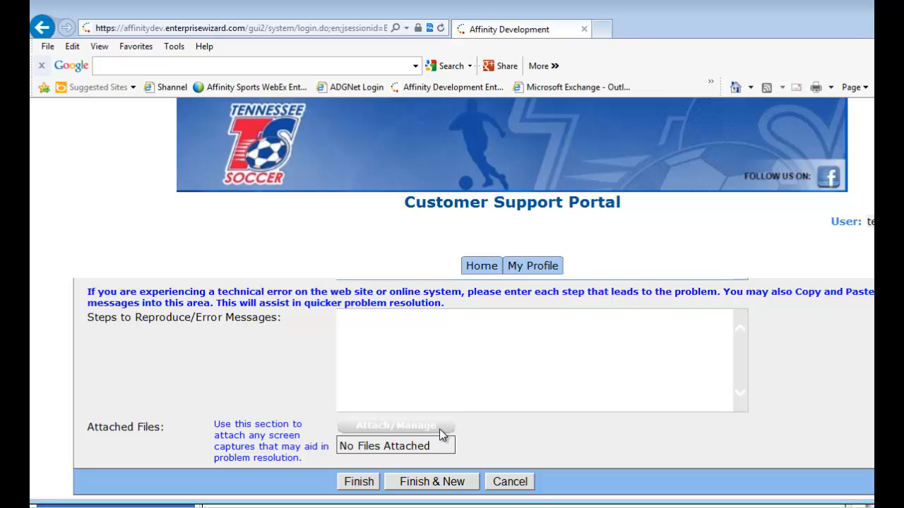
# View the list of leagues in the Problem Description section and close it without choosing one.
pyautogui.scroll(8, 521, 422)
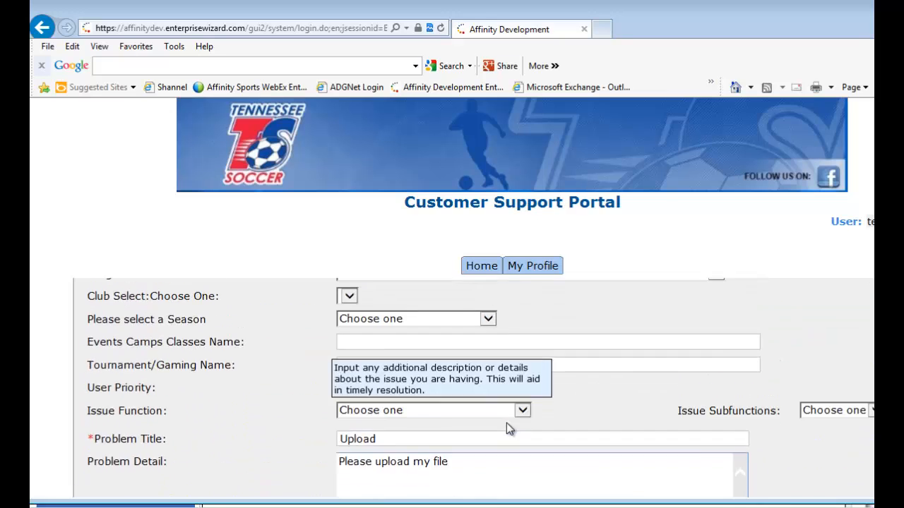
pyautogui.scroll(2, 494, 424)
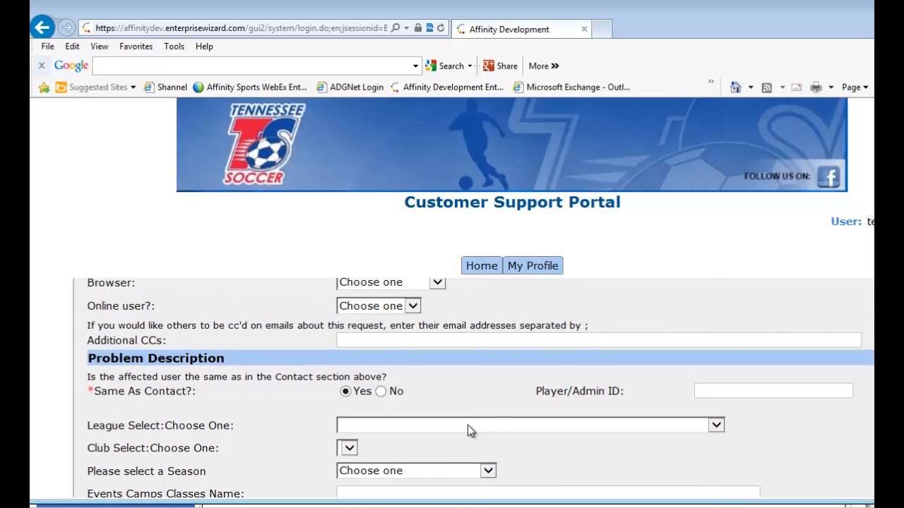
pyautogui.click(468, 426)
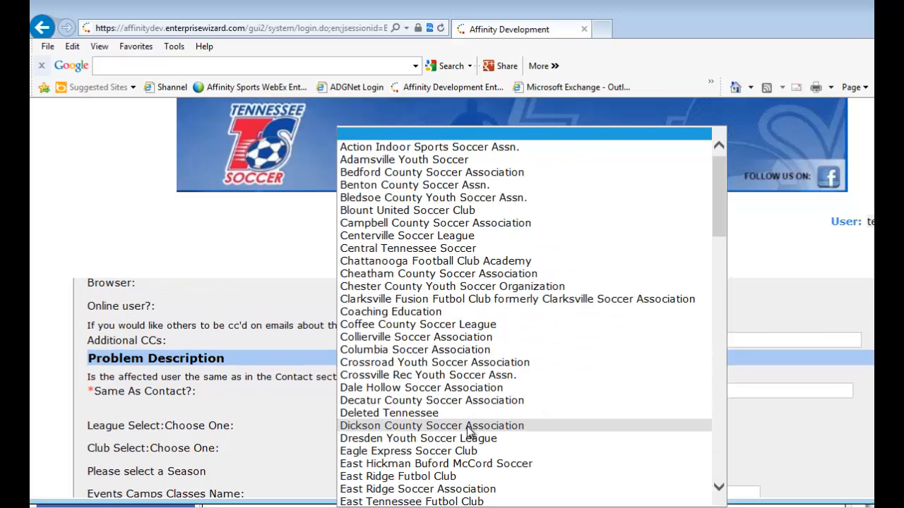
pyautogui.click(832, 433)
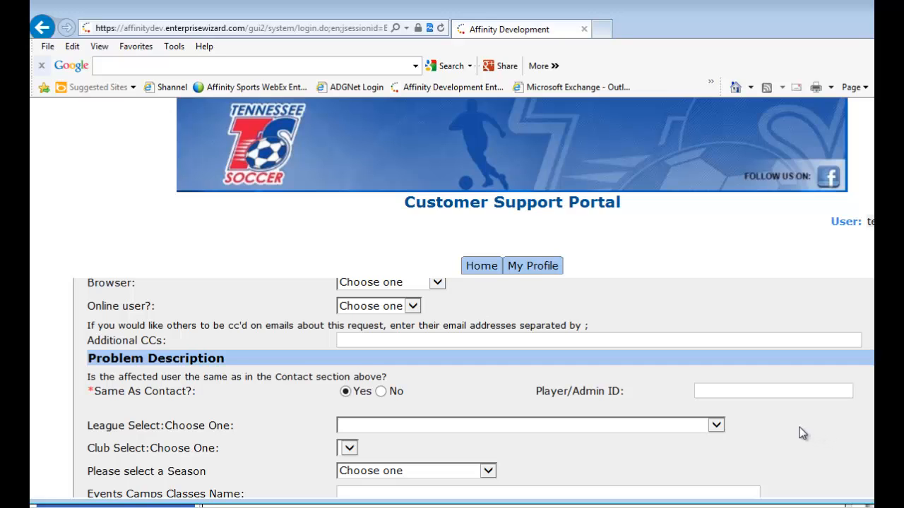
# Place the cursor in the request's Steps to Reproduce/Error Messages field.
pyautogui.scroll(-5, 800, 427)
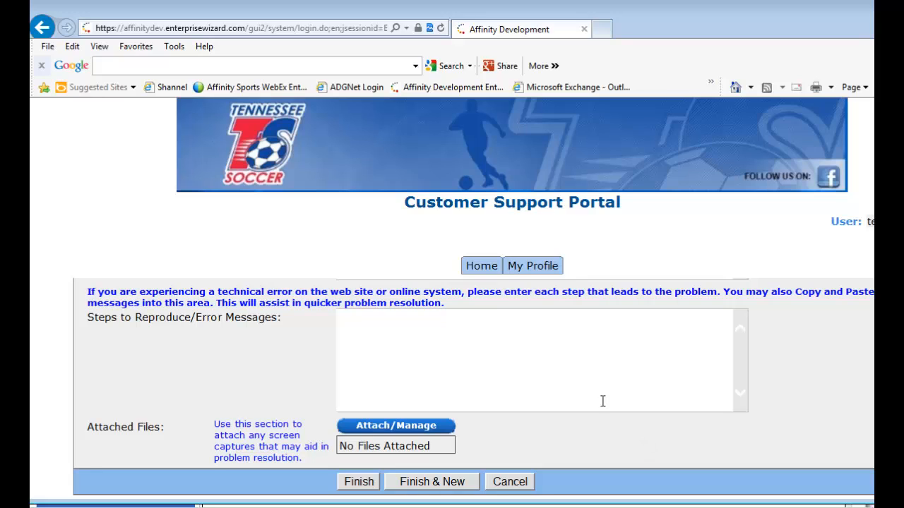
pyautogui.click(440, 341)
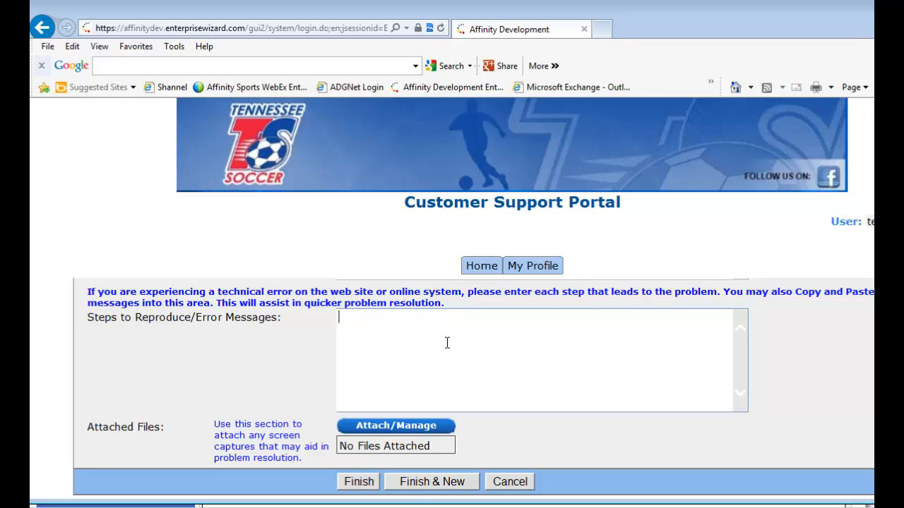
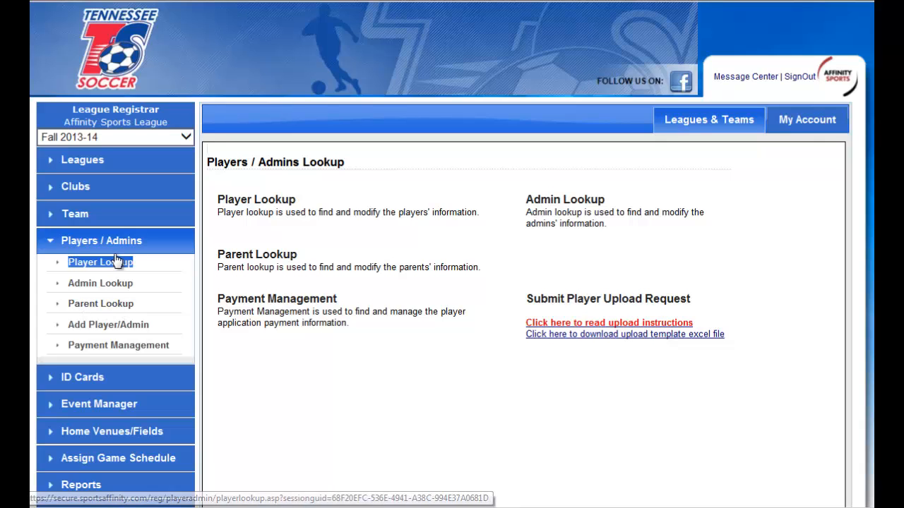
# Look up all players in league Affinity Sports League - 0527 and club Affinity Sports League - 01.
pyautogui.click(117, 265)
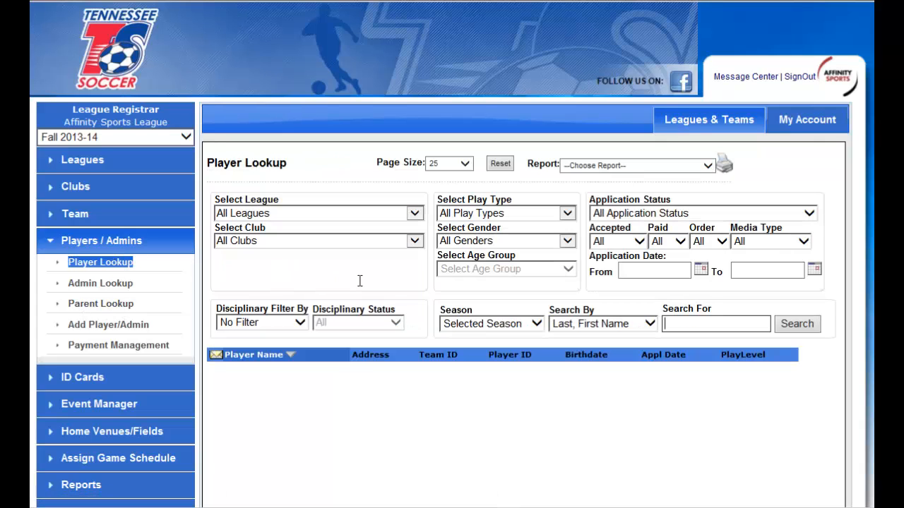
pyautogui.click(390, 216)
pyautogui.click(389, 226)
pyautogui.click(388, 241)
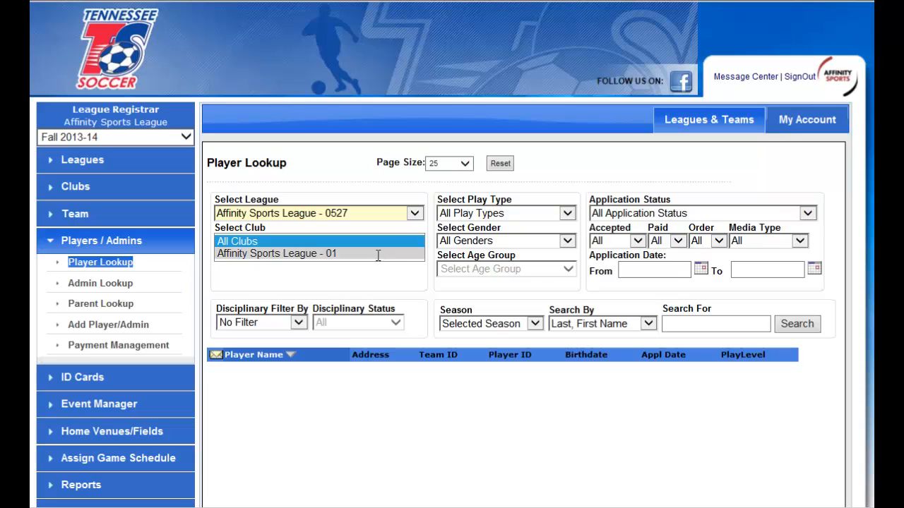
pyautogui.click(378, 253)
pyautogui.click(792, 324)
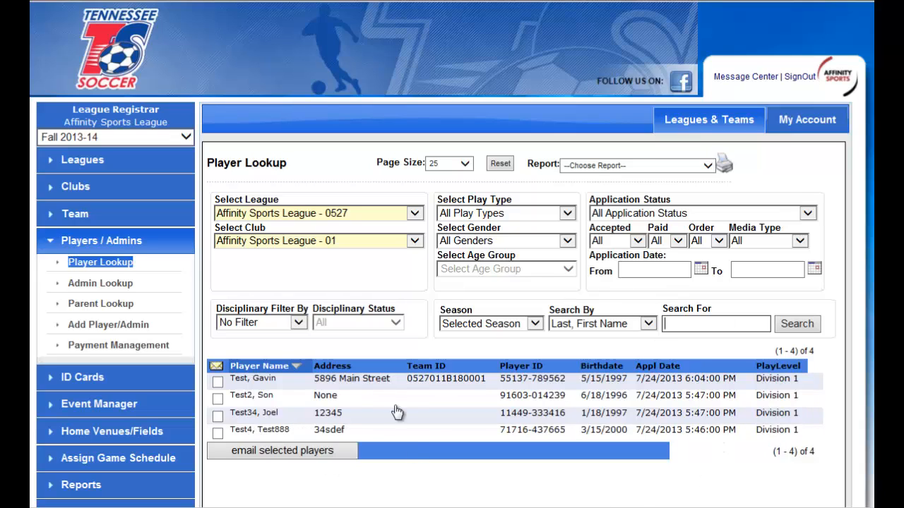
# Narrow the player search to the Division 1 play type.
pyautogui.click(554, 214)
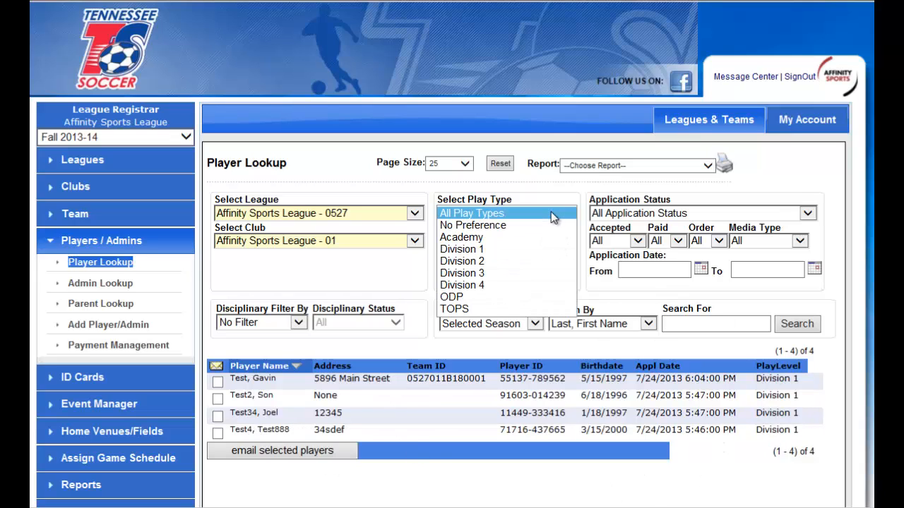
pyautogui.click(544, 251)
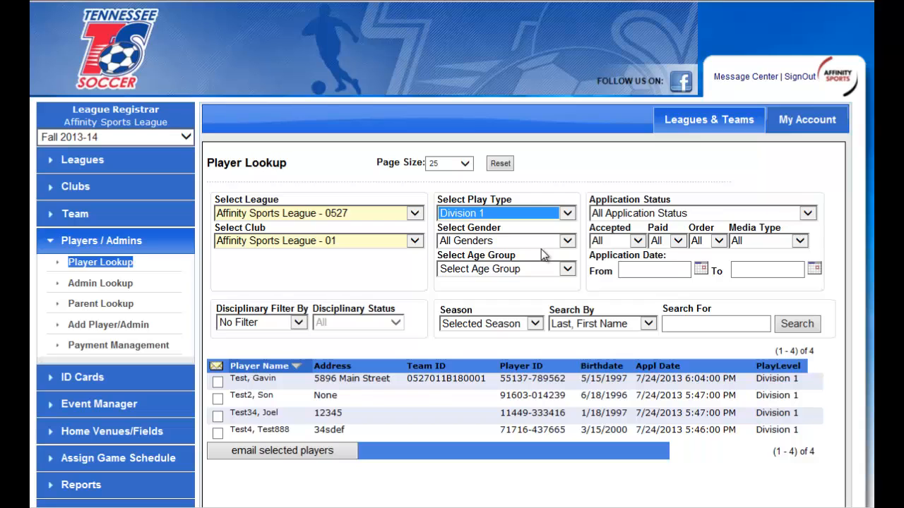
pyautogui.click(803, 324)
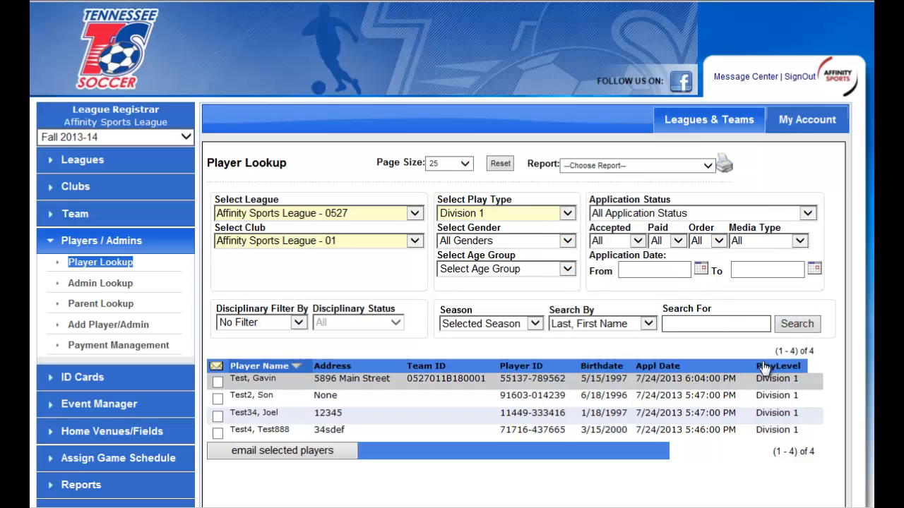
# Search for Girls only, view the age group choices, and reset all lookup filters.
pyautogui.click(530, 241)
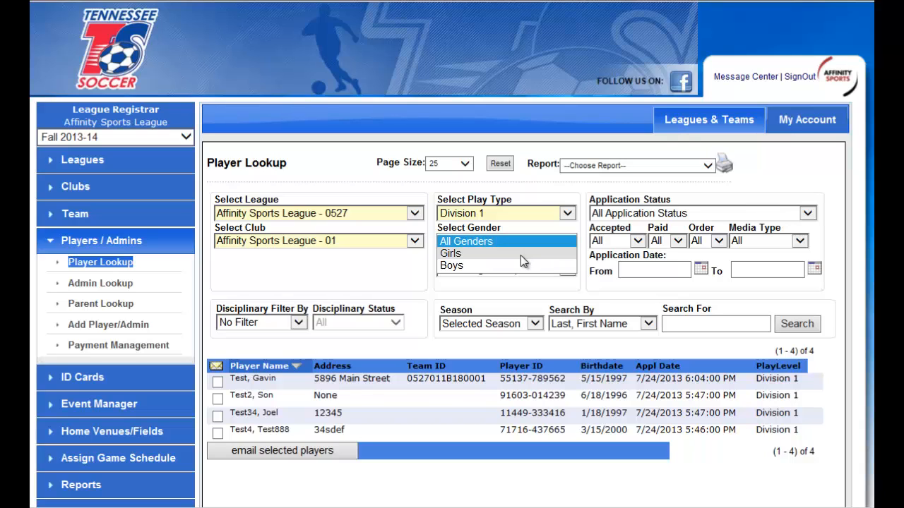
pyautogui.click(521, 255)
pyautogui.click(793, 325)
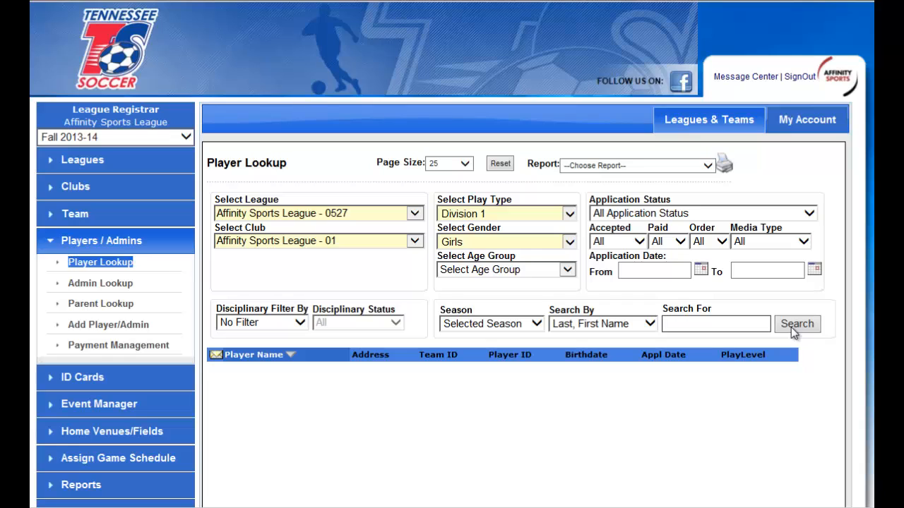
pyautogui.click(524, 267)
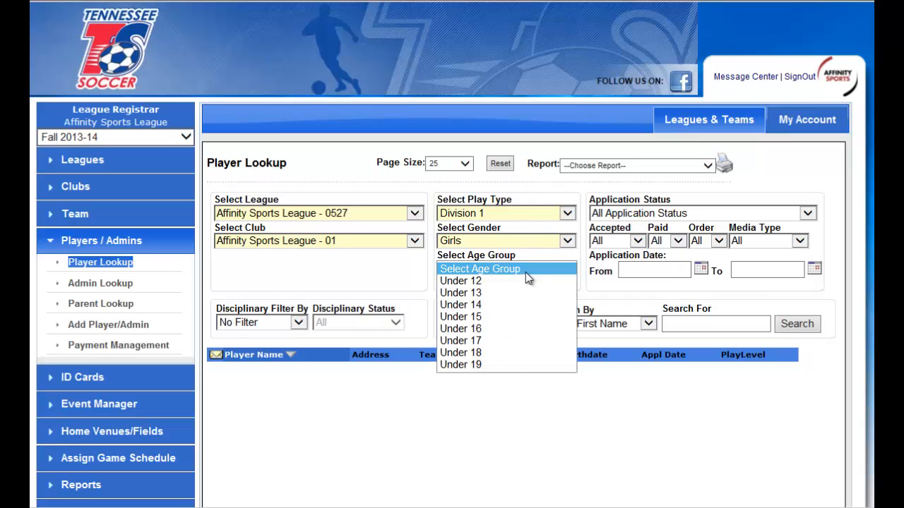
pyautogui.click(501, 164)
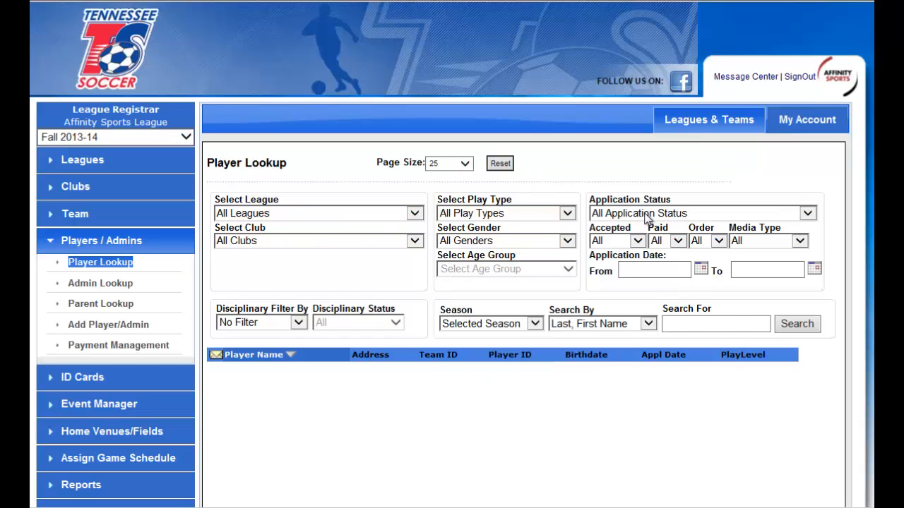
# Search for players with the application status Pending All Applications.
pyautogui.click(647, 219)
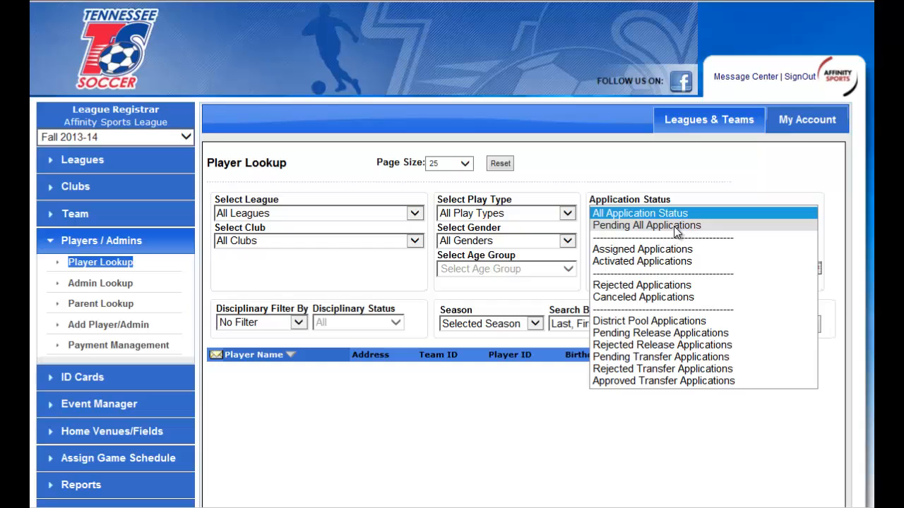
pyautogui.click(677, 226)
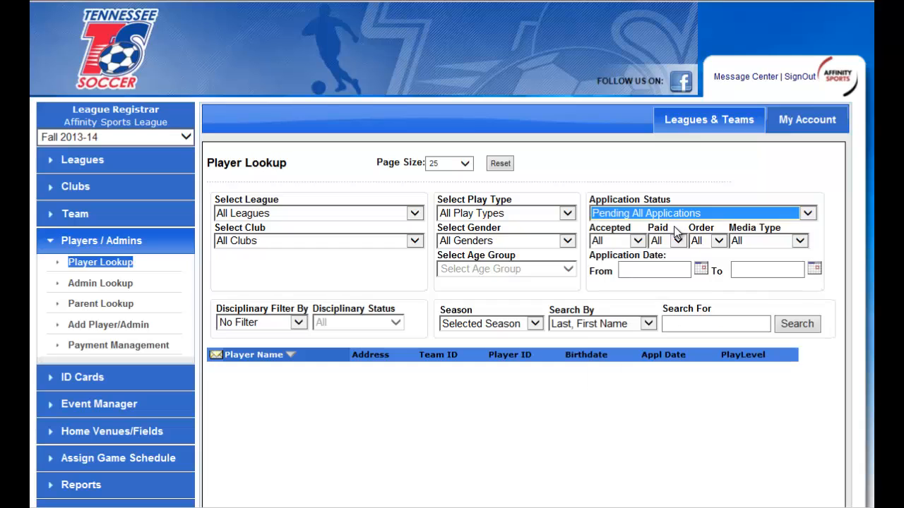
pyautogui.click(790, 324)
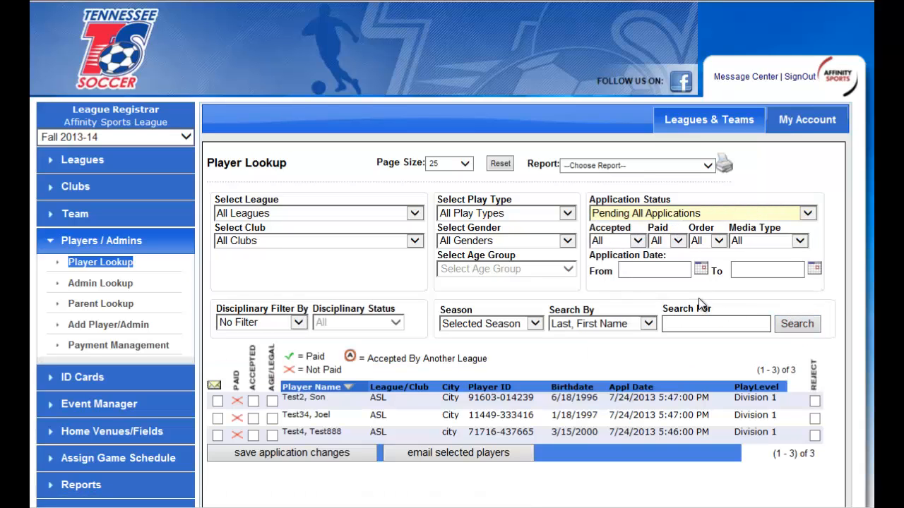
# Mark all three pending player applications as Accepted and Age/Legal and save the application changes.
pyautogui.scroll(-1, 444, 497)
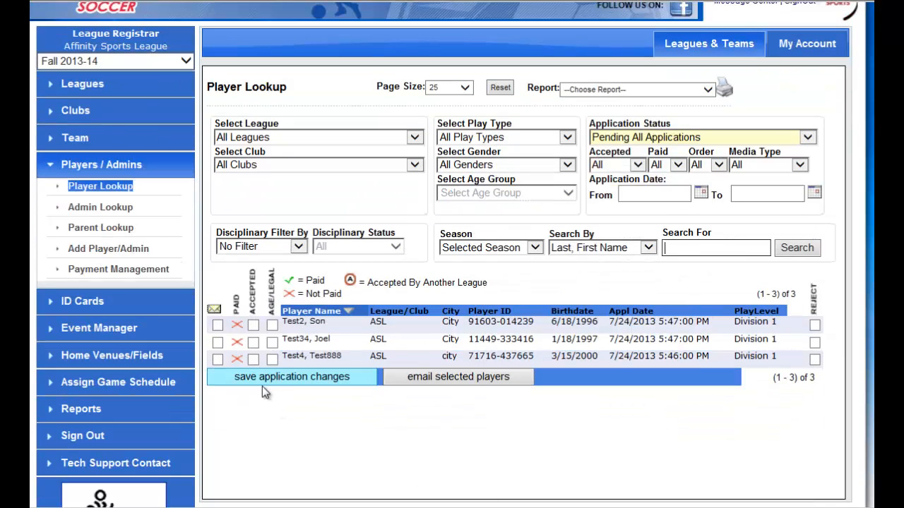
pyautogui.click(252, 343)
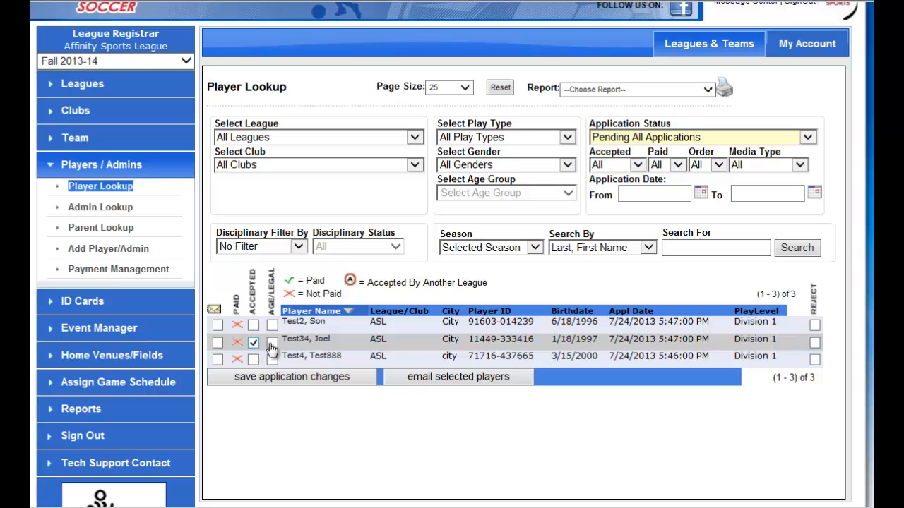
pyautogui.click(272, 343)
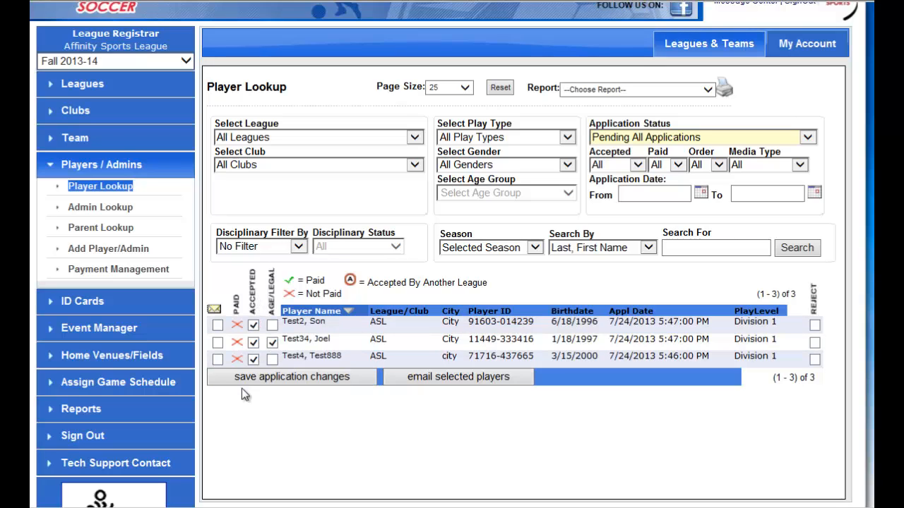
pyautogui.click(276, 302)
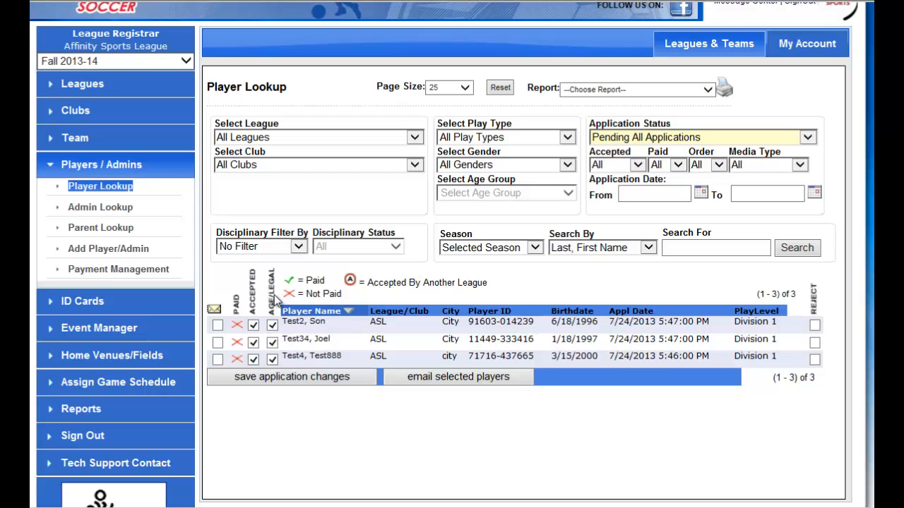
pyautogui.click(329, 380)
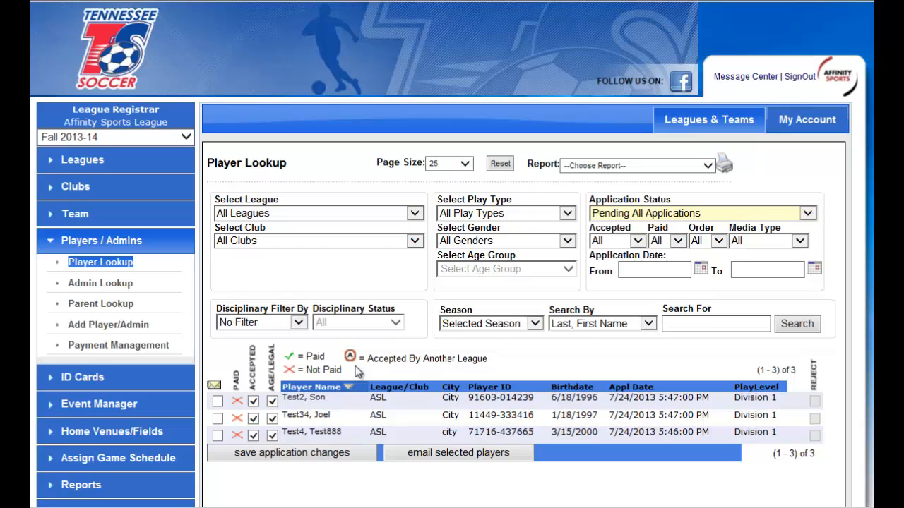
# Select all listed players for email and open the email form for them.
pyautogui.scroll(-1, 226, 315)
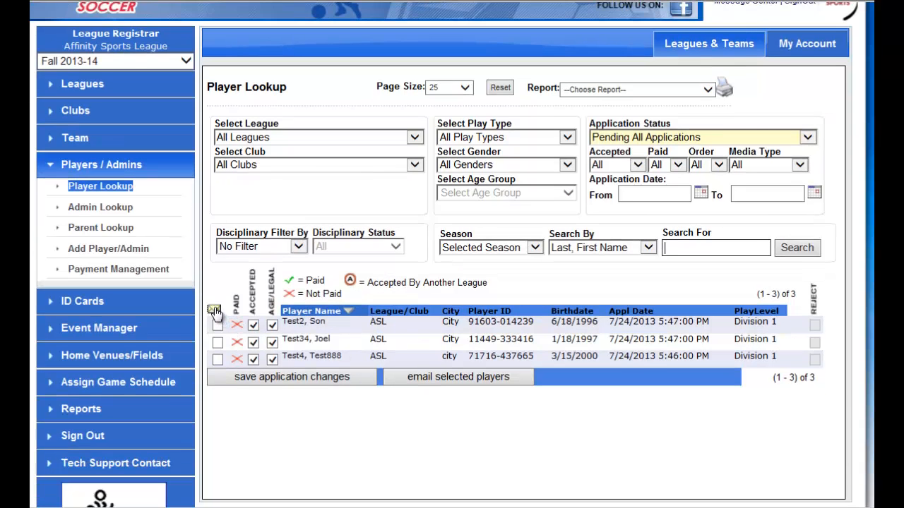
pyautogui.click(214, 309)
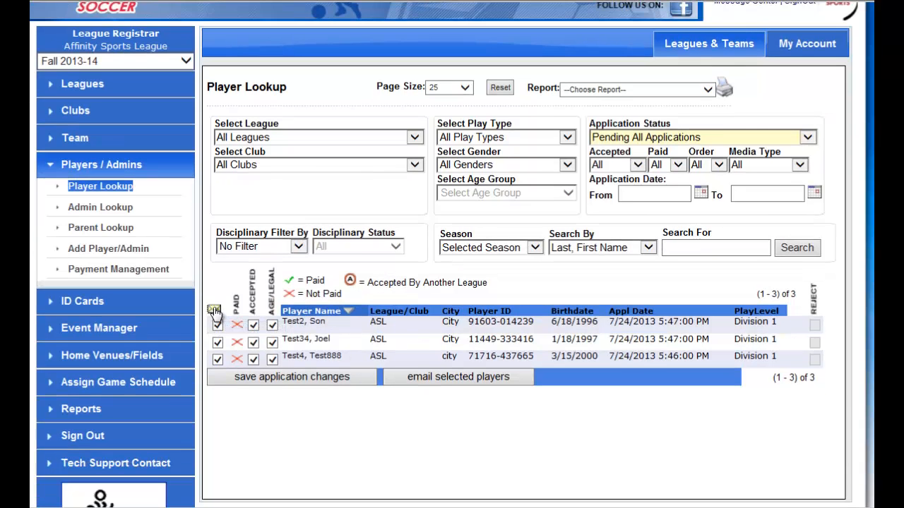
pyautogui.click(433, 379)
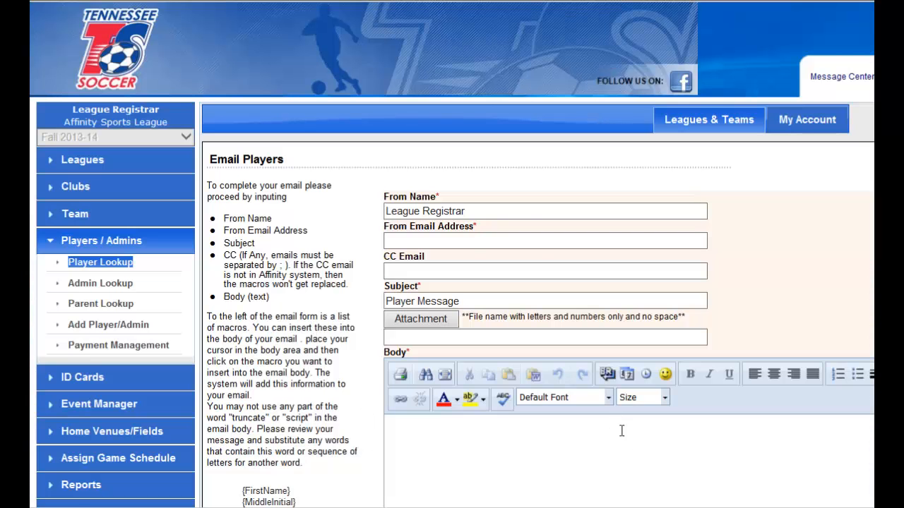
# Enter the sender's email address in the player email form.
pyautogui.click(476, 242)
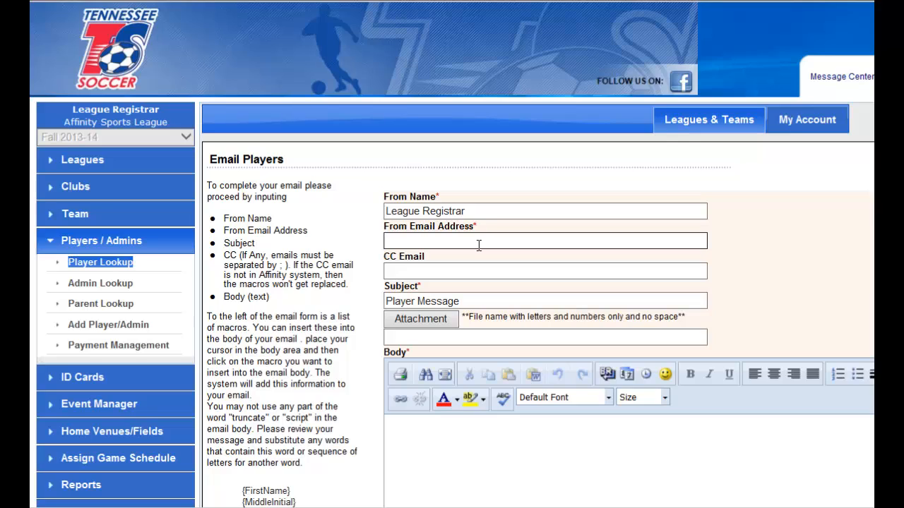
pyautogui.write('none@none@')
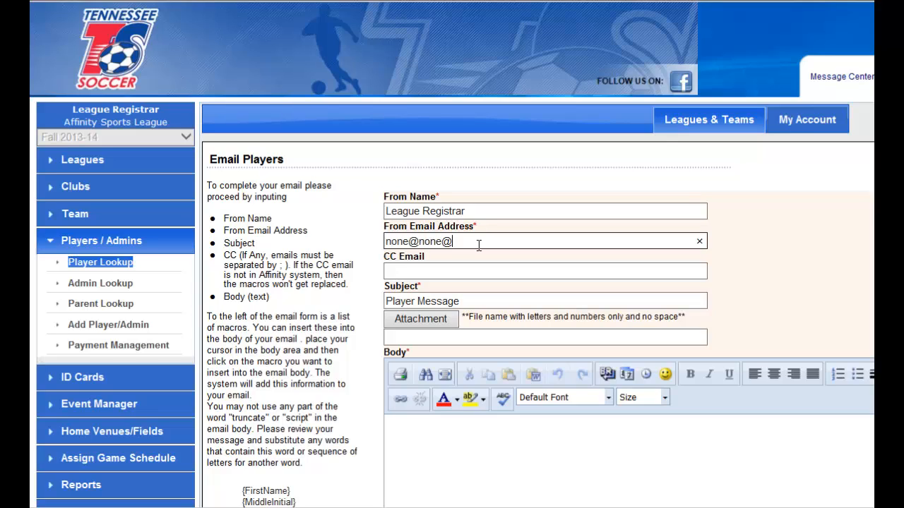
pyautogui.press('BackSpace')
pyautogui.write('.com')
# View the file chooser for the email attachment and close the upload window without attaching a file.
pyautogui.click(434, 320)
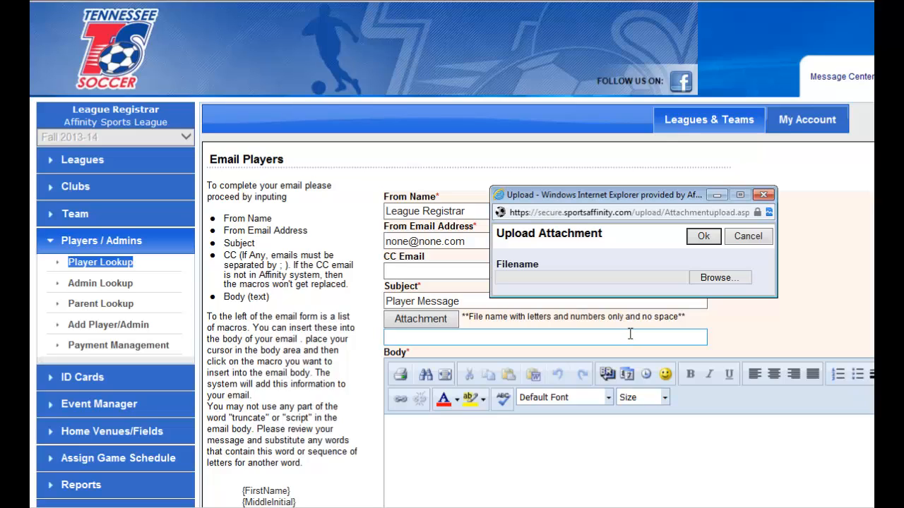
pyautogui.click(716, 281)
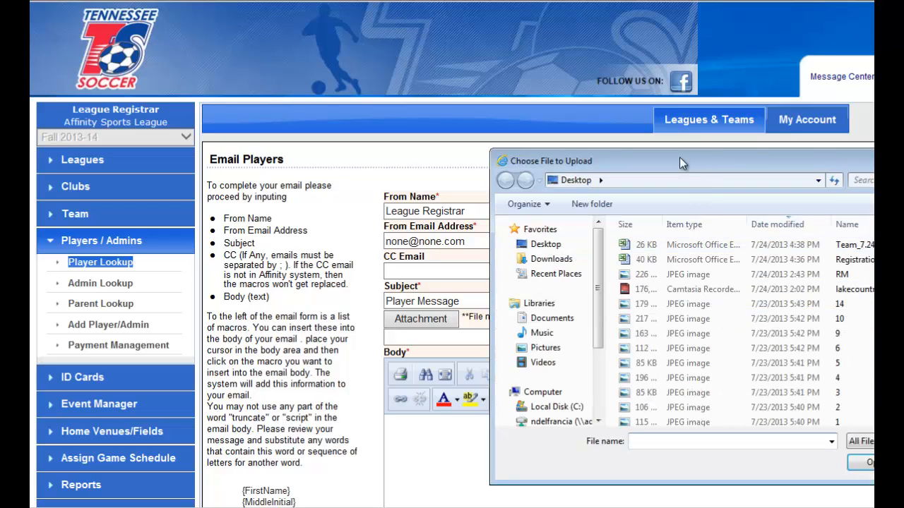
pyautogui.moveTo(663, 165); pyautogui.dragTo(554, 166)
pyautogui.moveTo(872, 235)
pyautogui.mouseDown()
pyautogui.moveTo(872, 257)
pyautogui.moveTo(873, 232)
pyautogui.mouseUp()
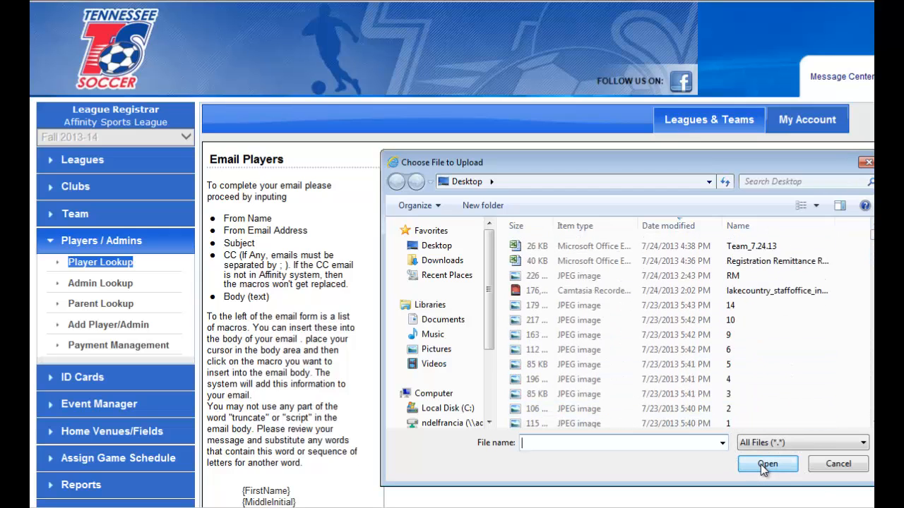
pyautogui.click(843, 469)
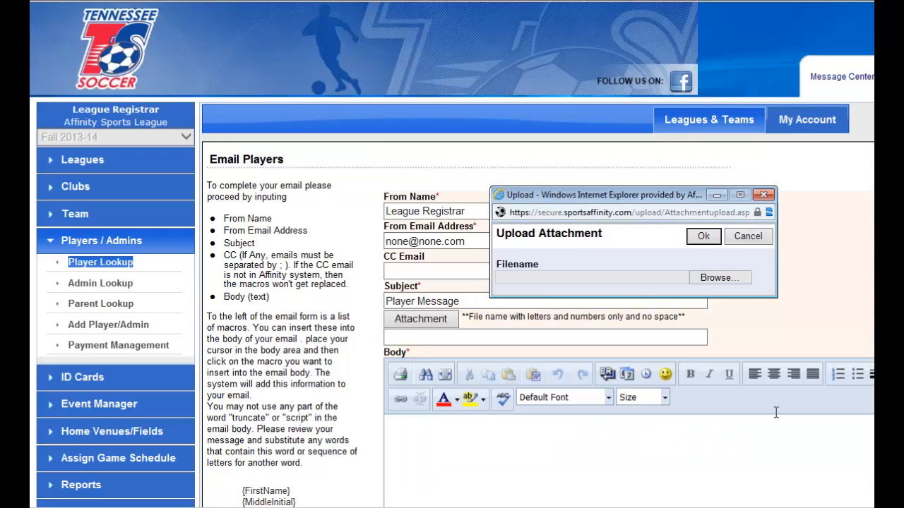
pyautogui.click(769, 197)
# Insert the {FirstName} and {LastName} macros at the start of the email body.
pyautogui.click(531, 434)
pyautogui.scroll(-2, 509, 402)
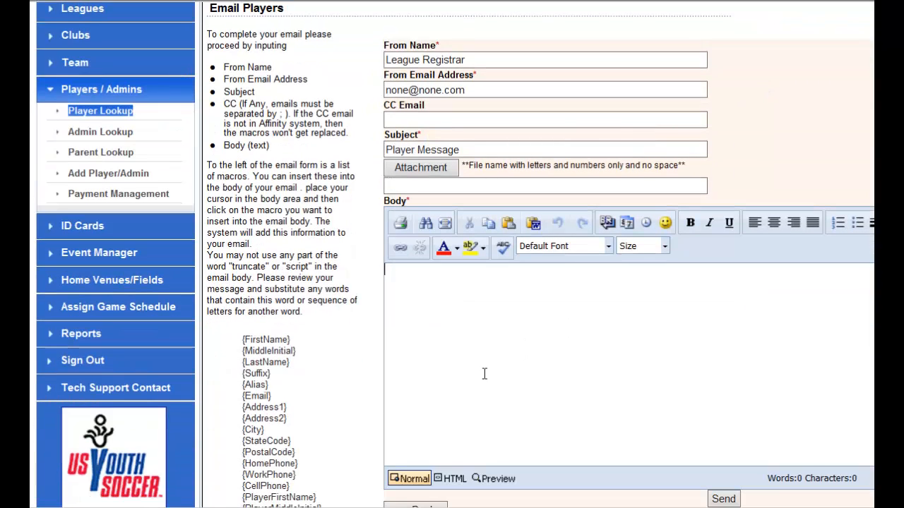
pyautogui.click(267, 341)
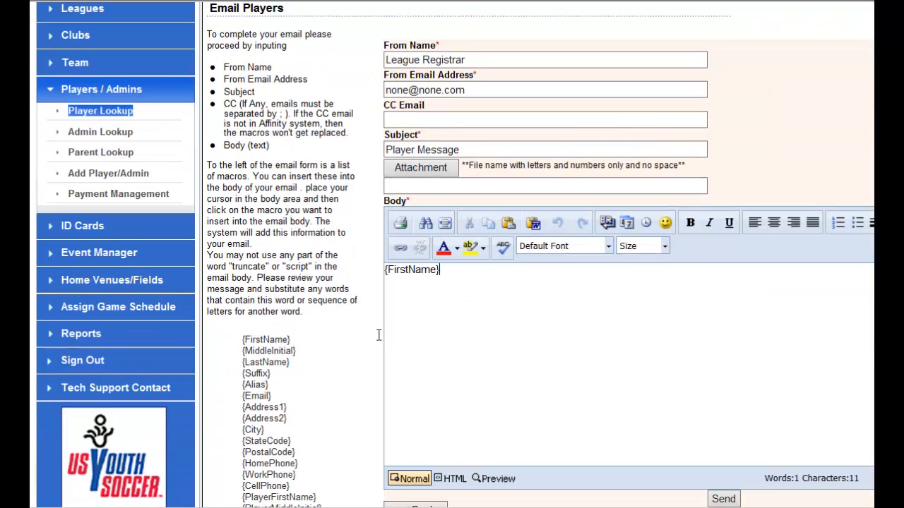
pyautogui.click(274, 363)
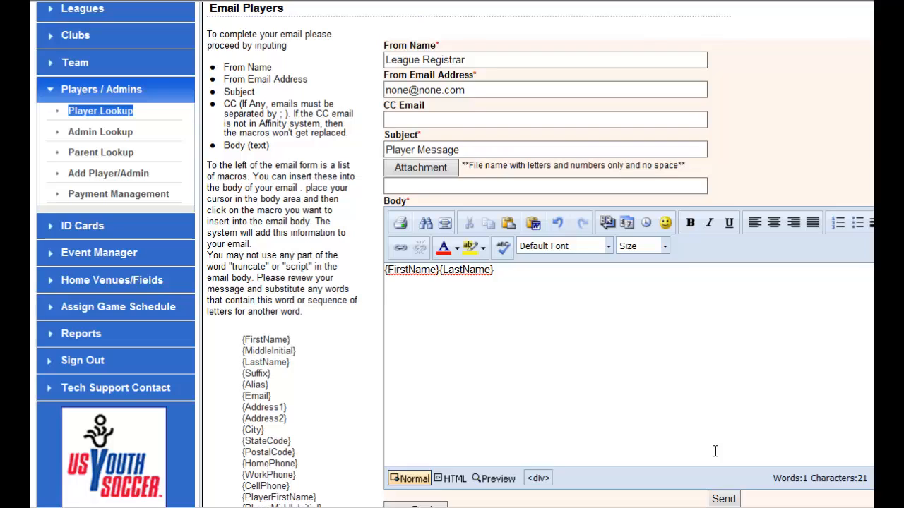
# Add a line reading "Due to bad w" followed by the {PlayerFirstName} macro to the email body, and review the recipient list.
pyautogui.write('Due to bad w')
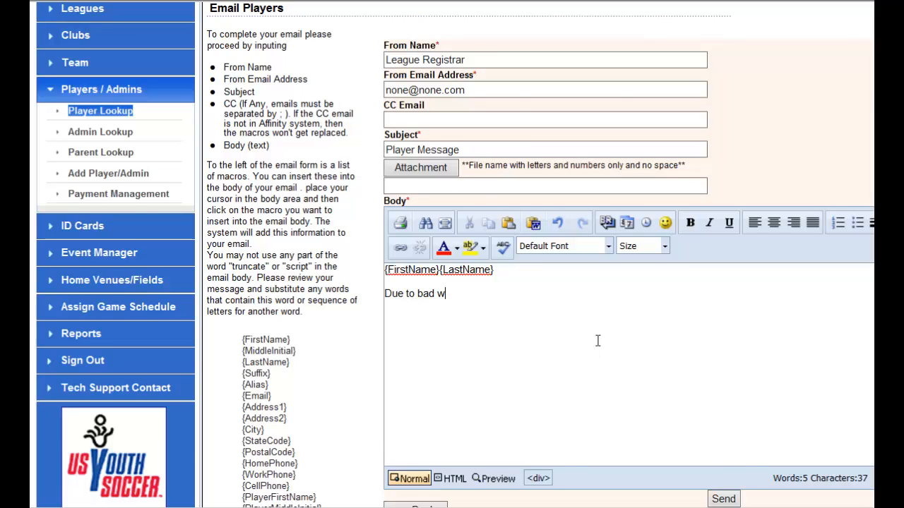
pyautogui.scroll(-1, 593, 344)
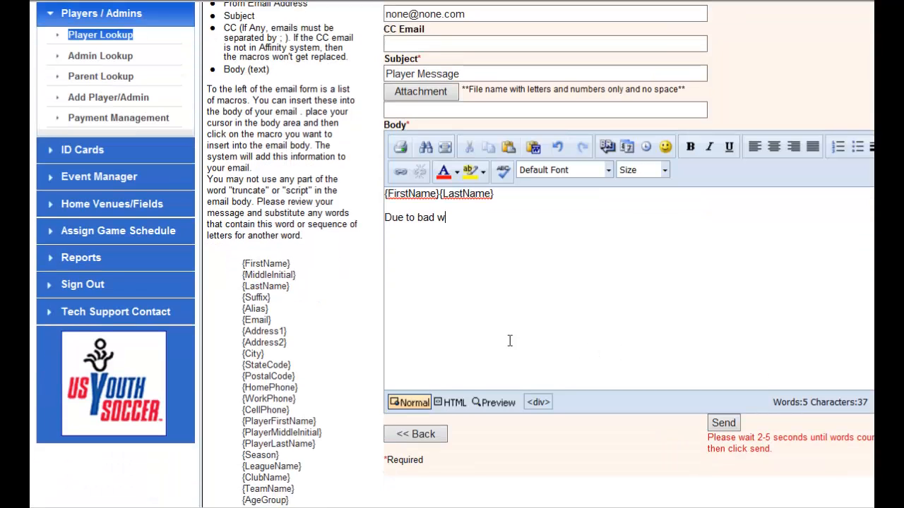
pyautogui.click(294, 424)
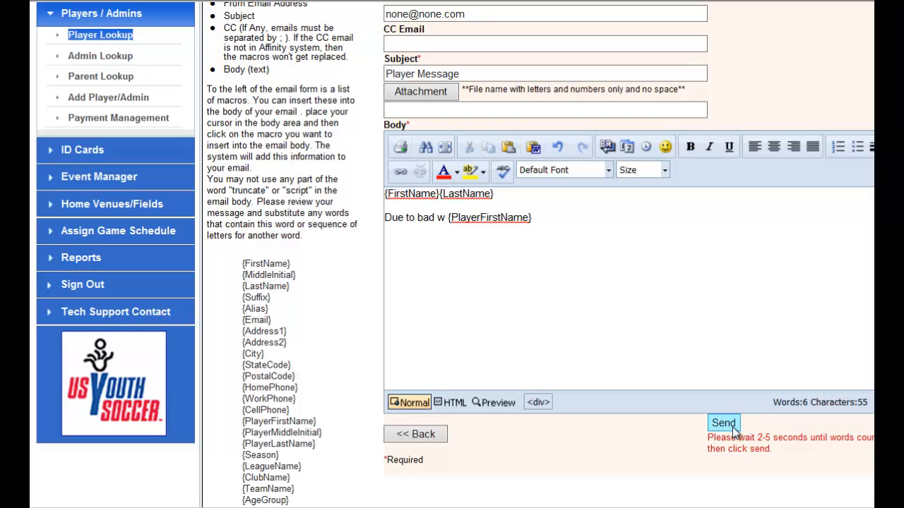
pyautogui.scroll(-3, 742, 353)
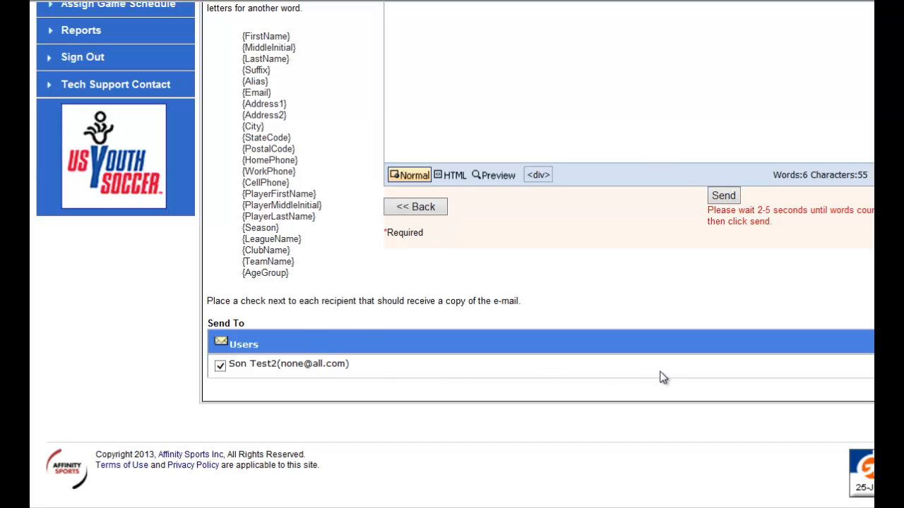
pyautogui.scroll(6, 639, 385)
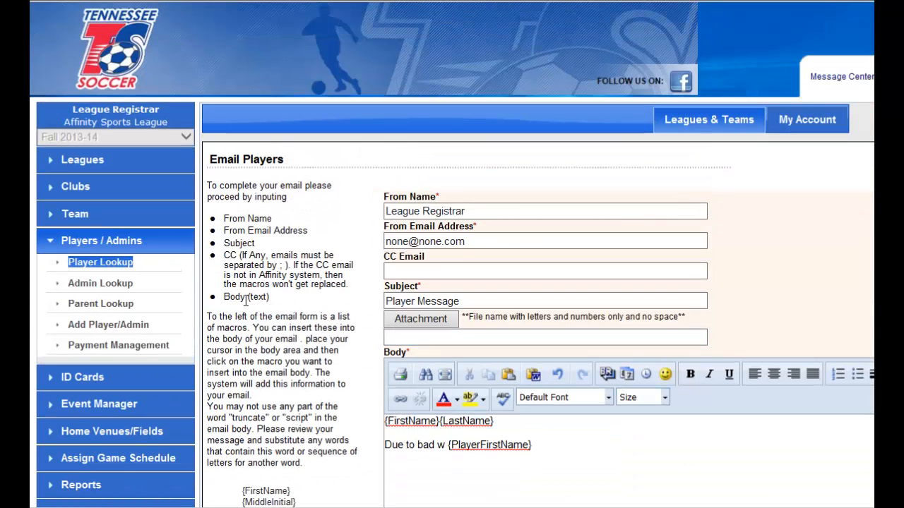
# Return to Player Lookup and search the pending applications for one player by last and first name.
pyautogui.click(125, 262)
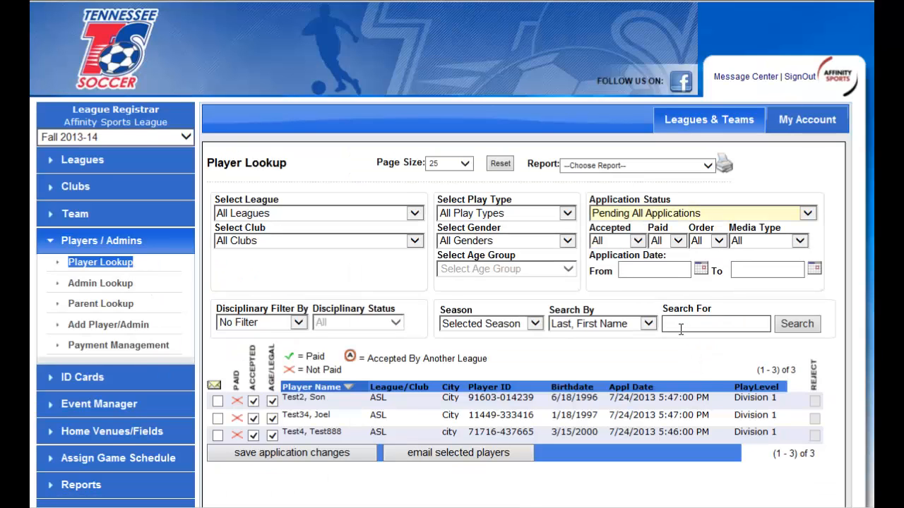
pyautogui.write('test2,son')
pyautogui.press('Return')
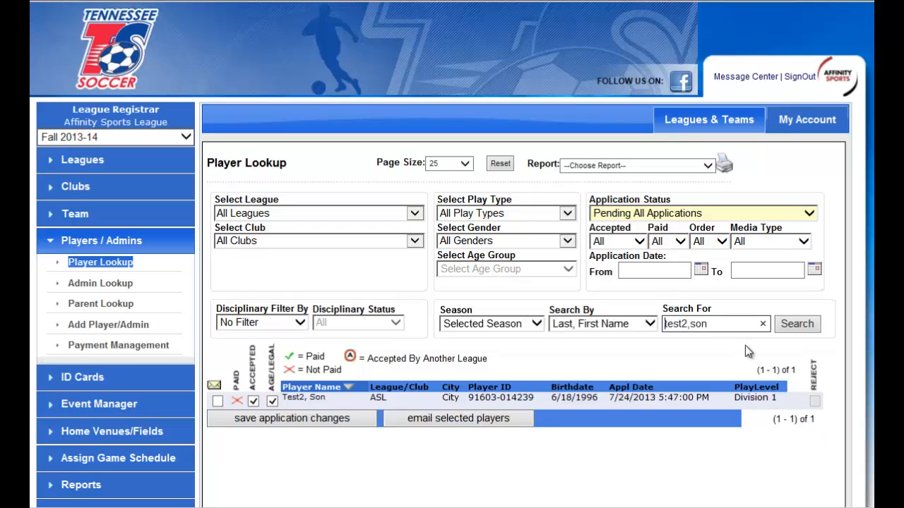
pyautogui.click(807, 326)
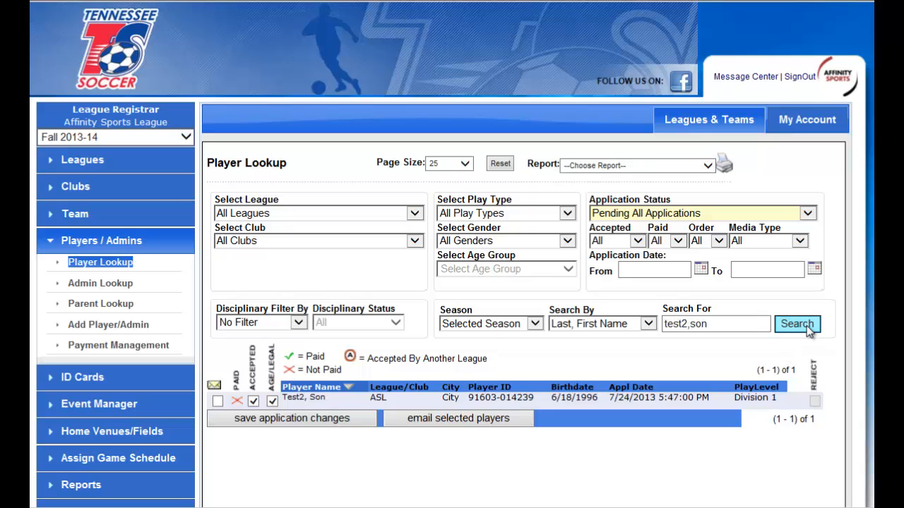
# Search the pending player applications by the partial last name "t".
pyautogui.moveTo(665, 323); pyautogui.dragTo(799, 329)
pyautogui.write('t')
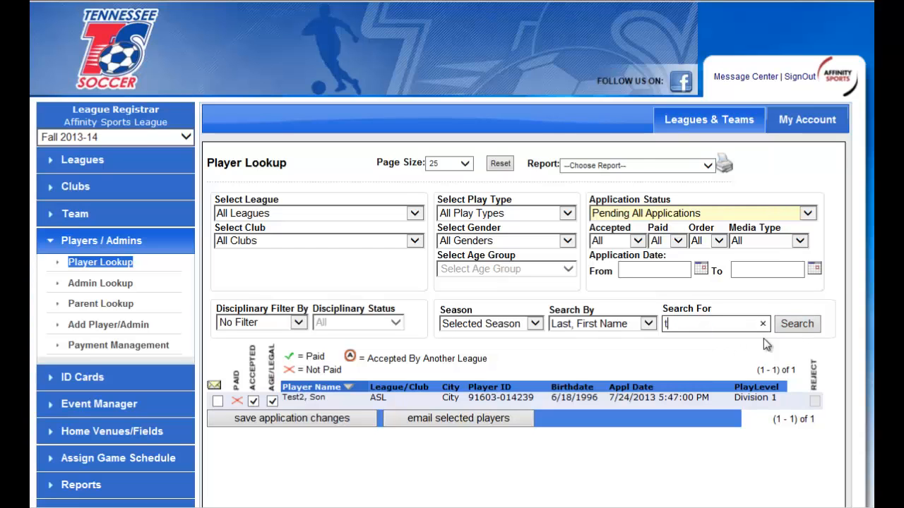
pyautogui.click(796, 323)
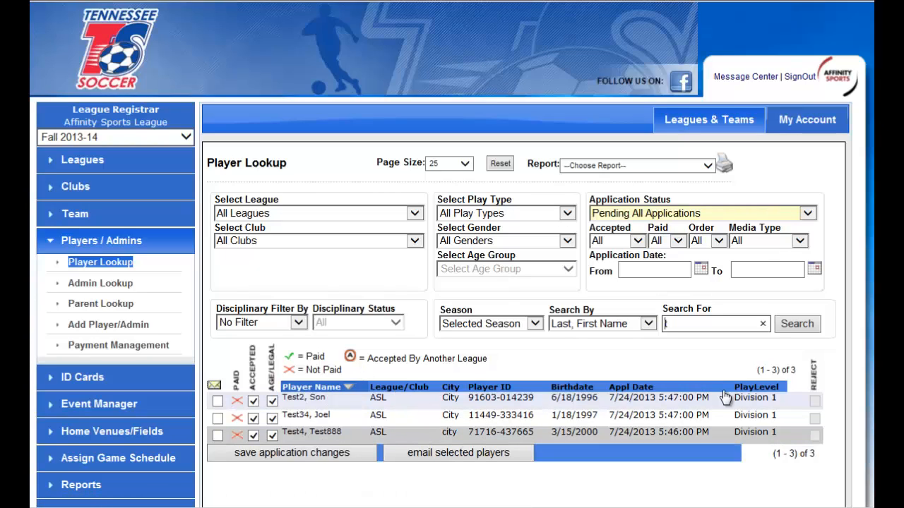
# Set the application start date filter to 7/25/2013 and view the media type filter options.
pyautogui.click(701, 269)
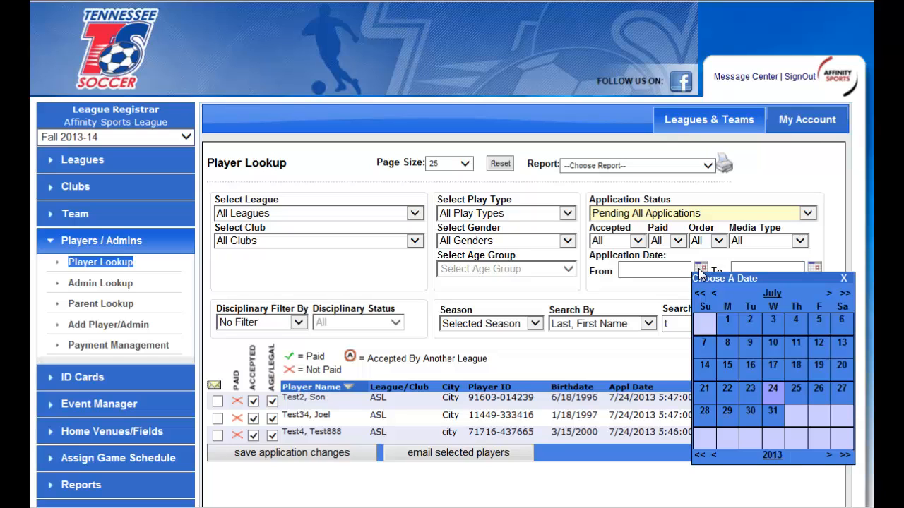
pyautogui.click(796, 388)
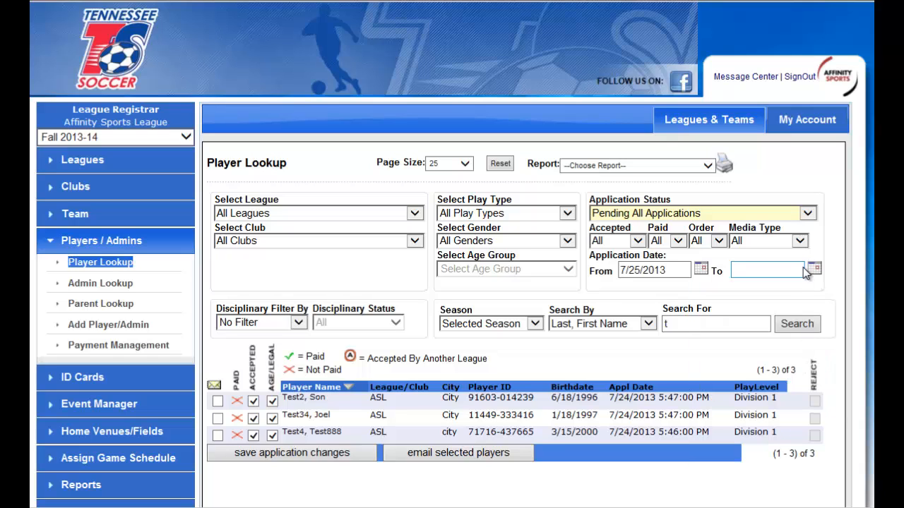
pyautogui.click(799, 245)
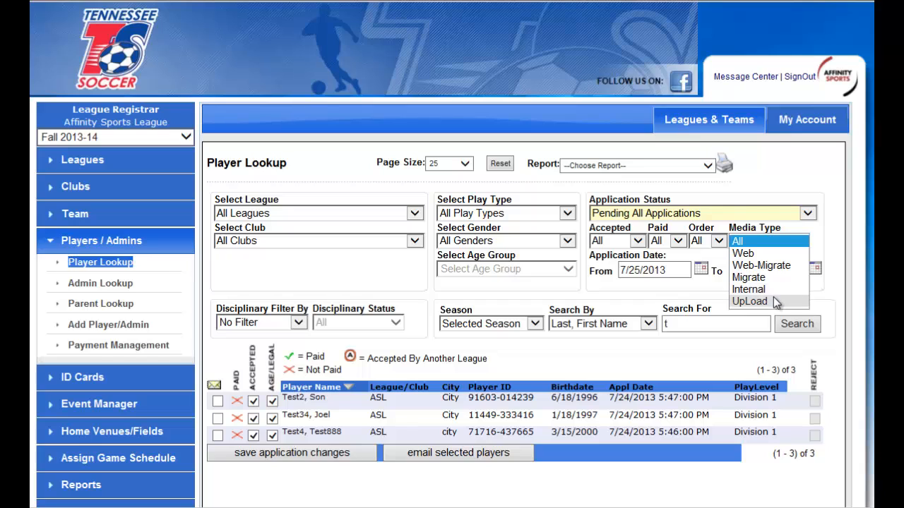
pyautogui.click(540, 292)
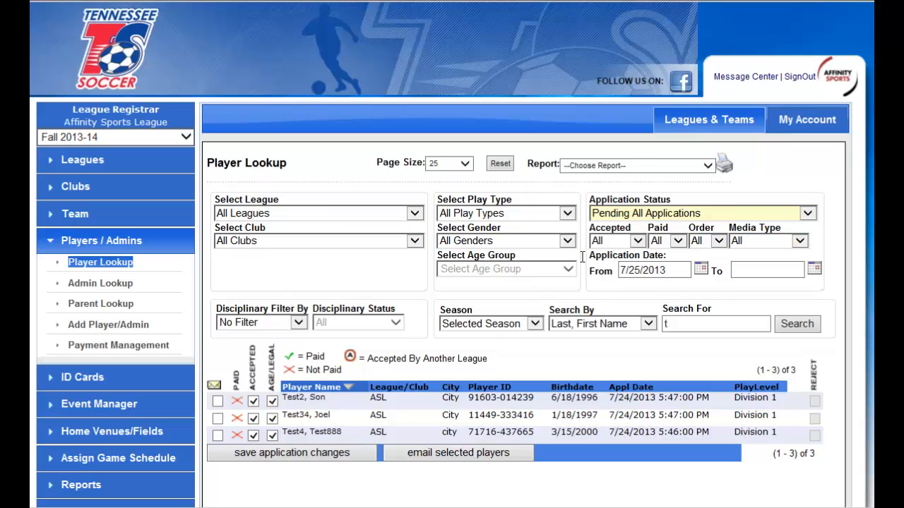
# Open Admin Lookup and search for team admins with the risk filter set to Approved.
pyautogui.click(118, 285)
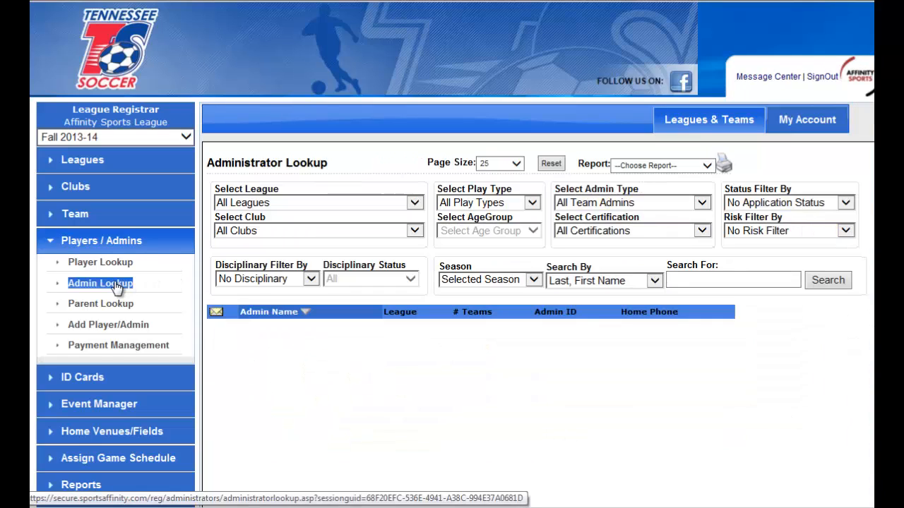
pyautogui.click(800, 231)
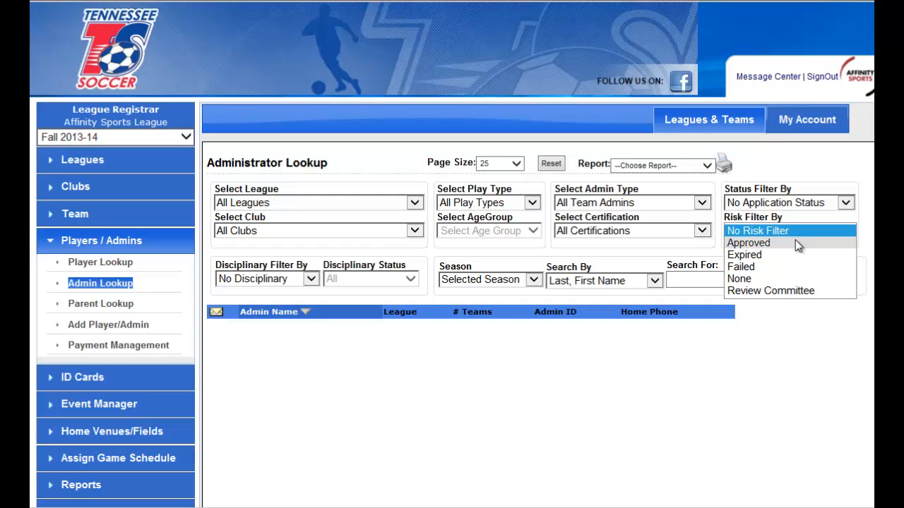
pyautogui.click(787, 244)
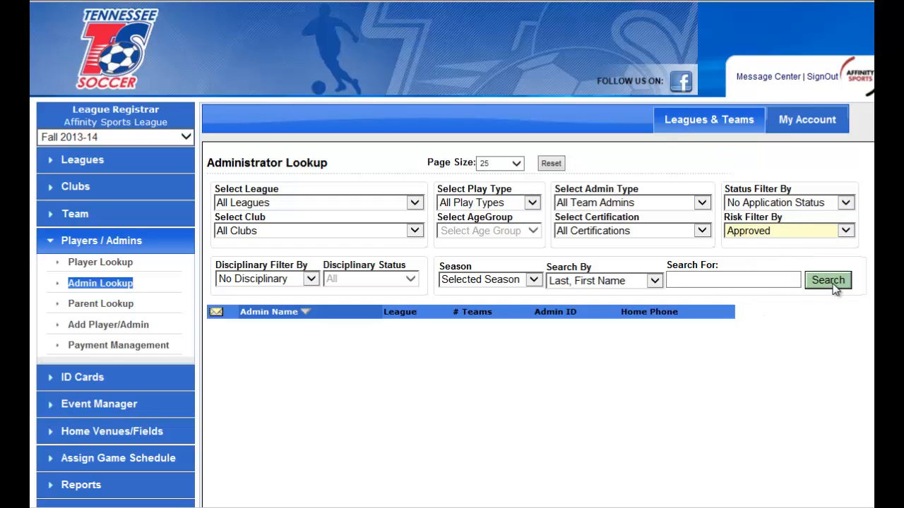
# Set the risk filter to No Risk Filter and search for all team admins.
pyautogui.click(798, 231)
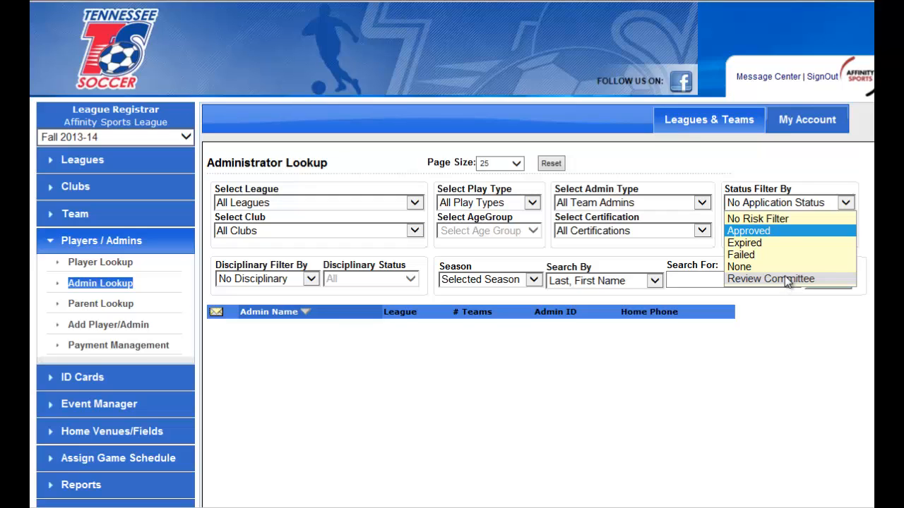
pyautogui.click(782, 220)
pyautogui.click(827, 281)
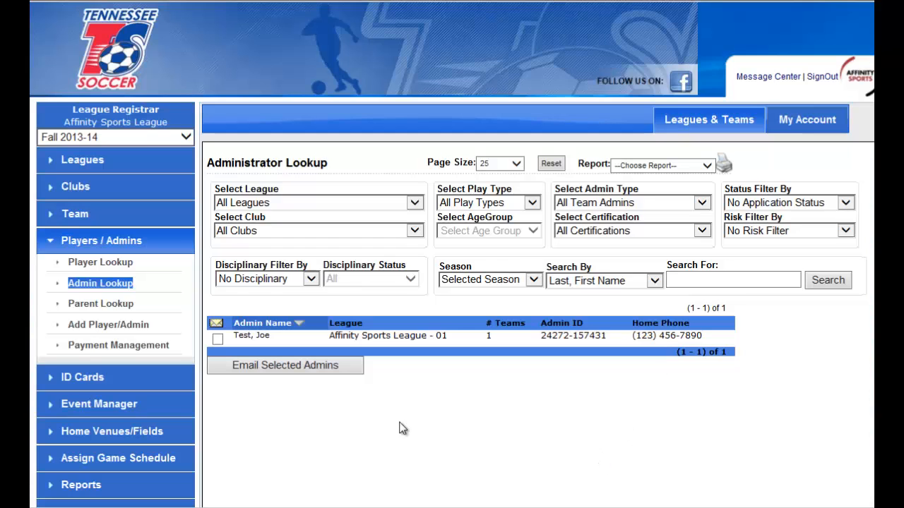
# Open the listed administrator's record and examine the contact details, positions, risk status and login fields.
pyautogui.click(431, 338)
pyautogui.scroll(-3, 795, 318)
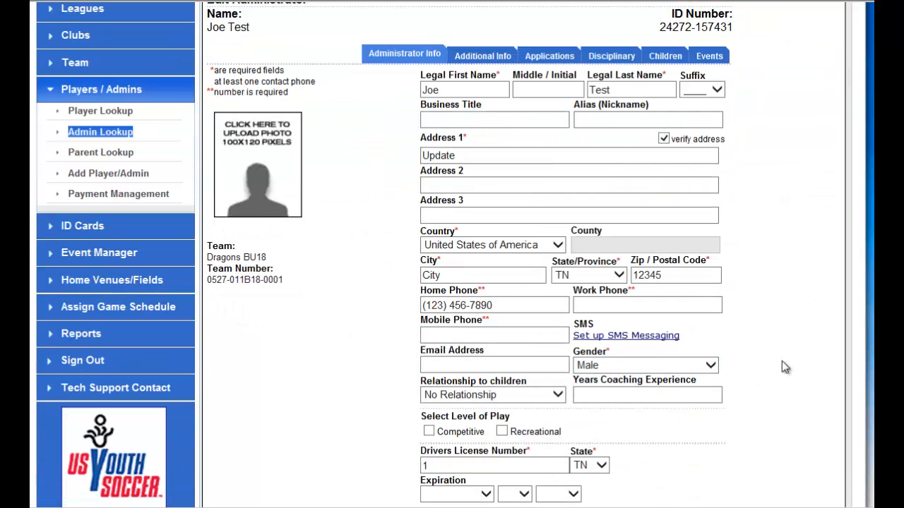
pyautogui.scroll(-9, 784, 366)
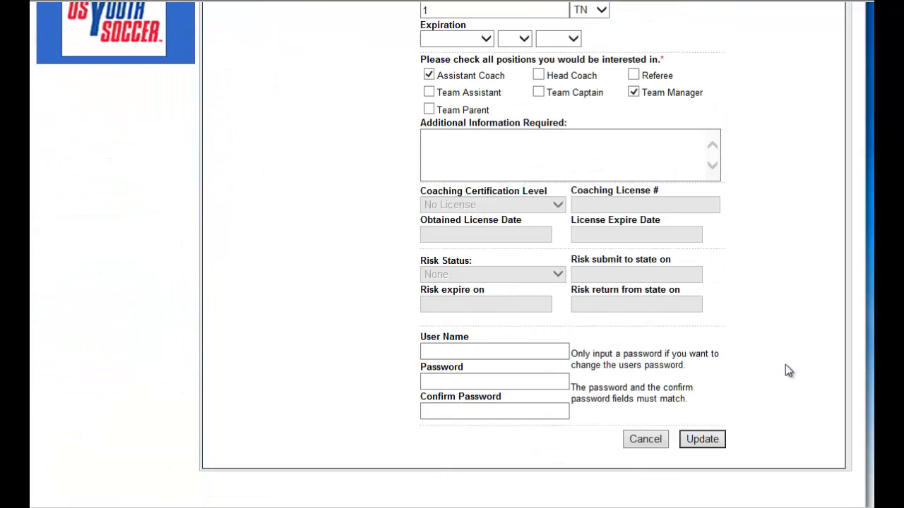
pyautogui.click(502, 347)
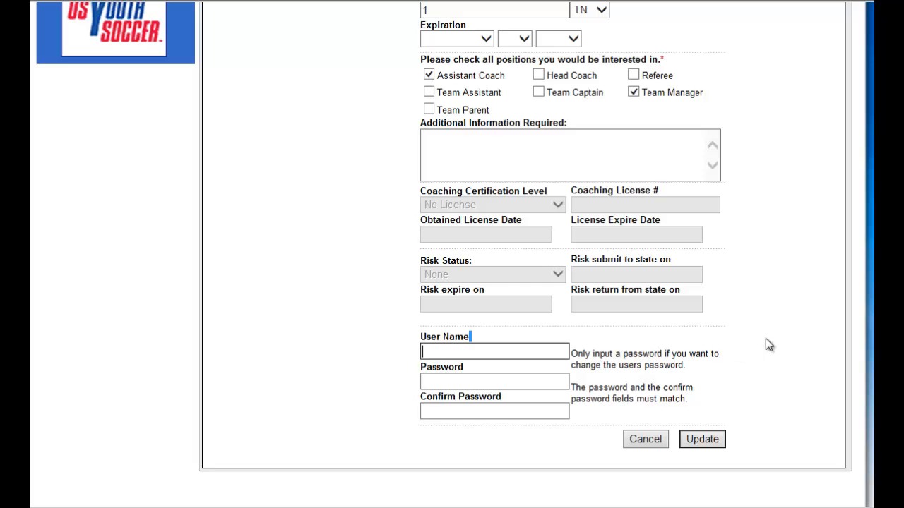
pyautogui.scroll(9, 724, 310)
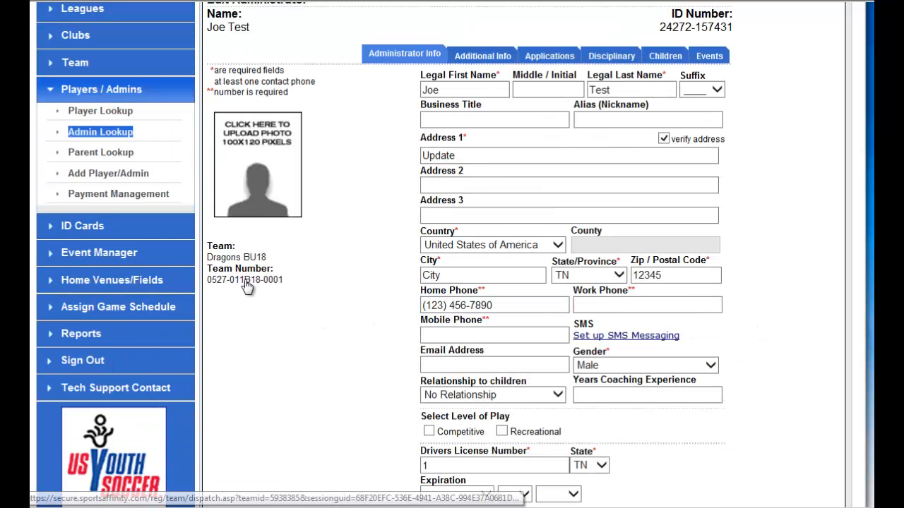
# Open the administrator's team, Dragons BU18, check its roster, and assign the available BU18 player to the team, saving the players.
pyautogui.click(262, 281)
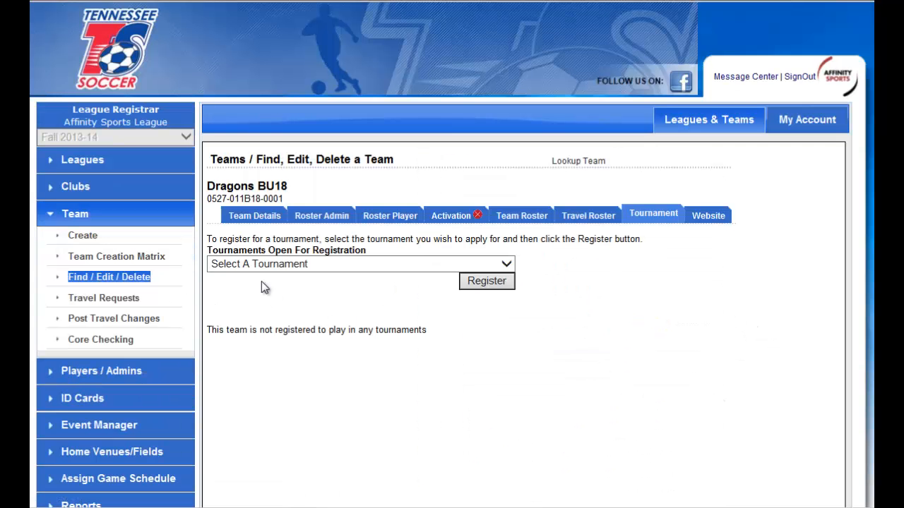
pyautogui.click(521, 215)
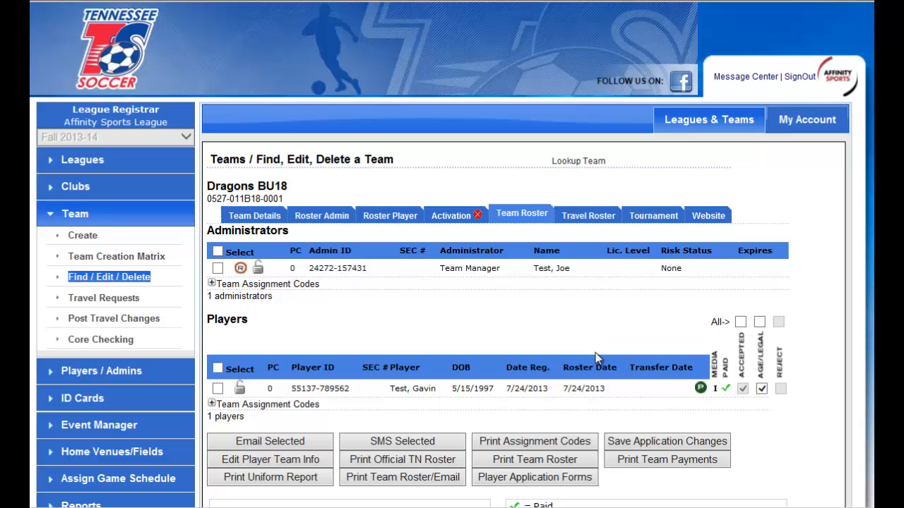
pyautogui.click(388, 218)
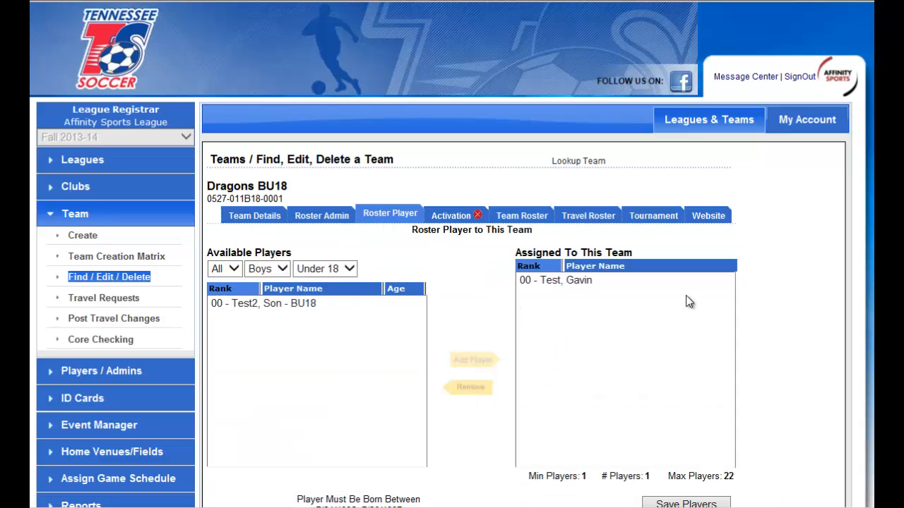
pyautogui.click(289, 303)
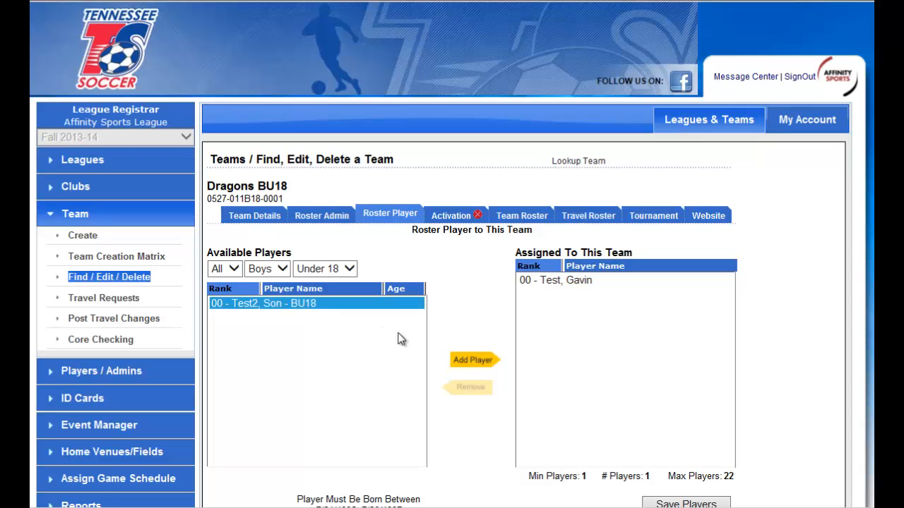
pyautogui.click(472, 360)
pyautogui.scroll(-1, 516, 366)
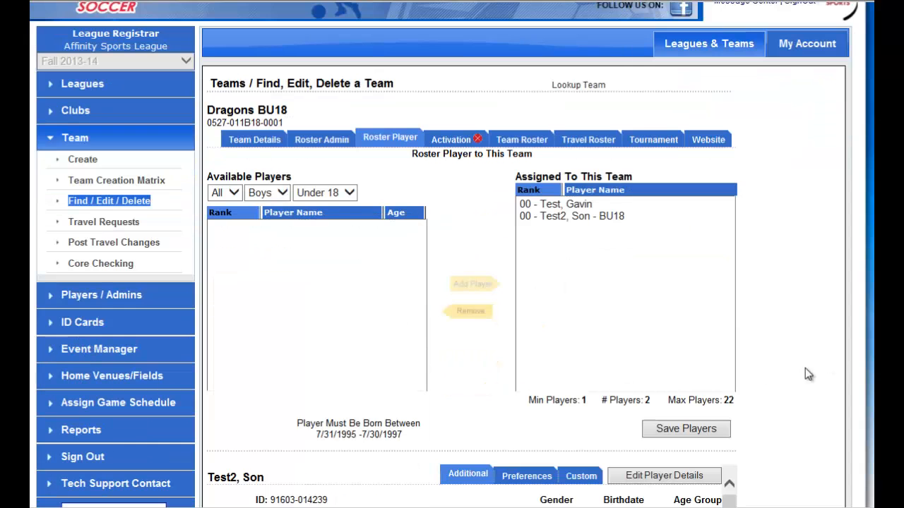
pyautogui.click(697, 431)
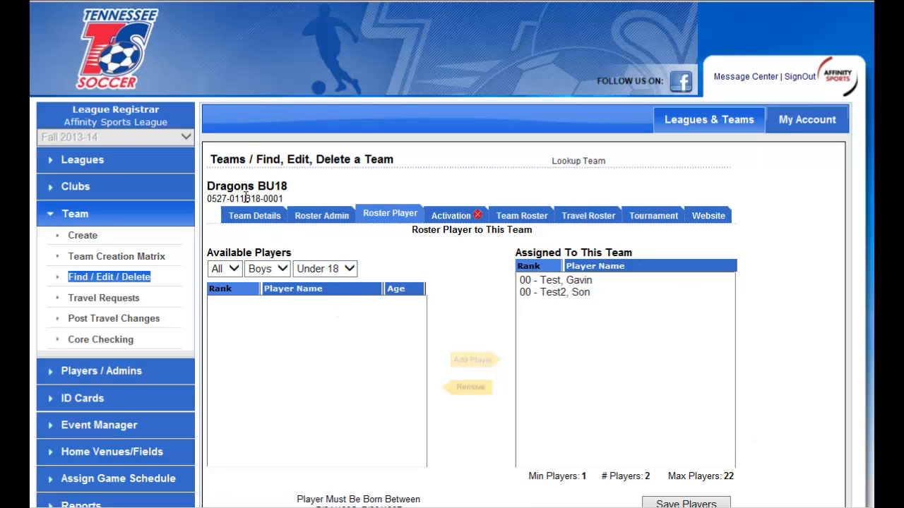
# List available boys of all ages and assign the BU17 player to Dragons BU18, saving the players.
pyautogui.moveTo(244, 199); pyautogui.dragTo(261, 198)
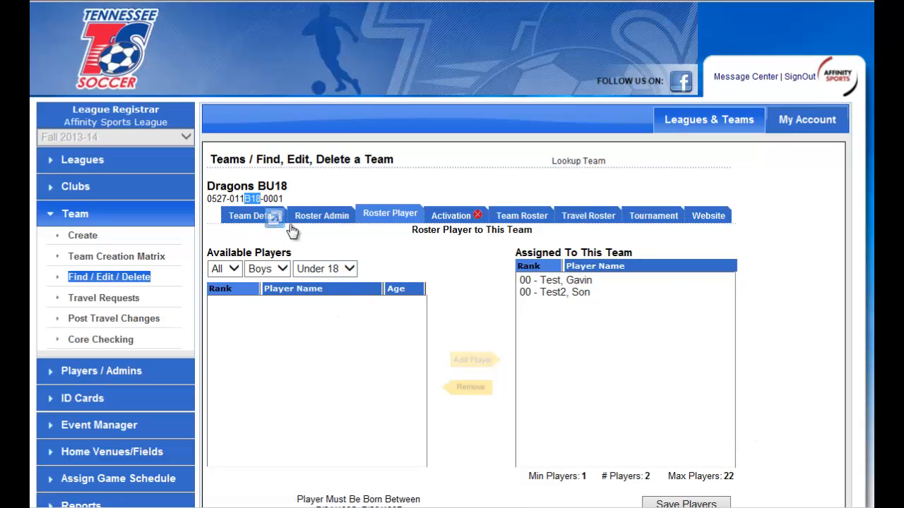
pyautogui.click(343, 269)
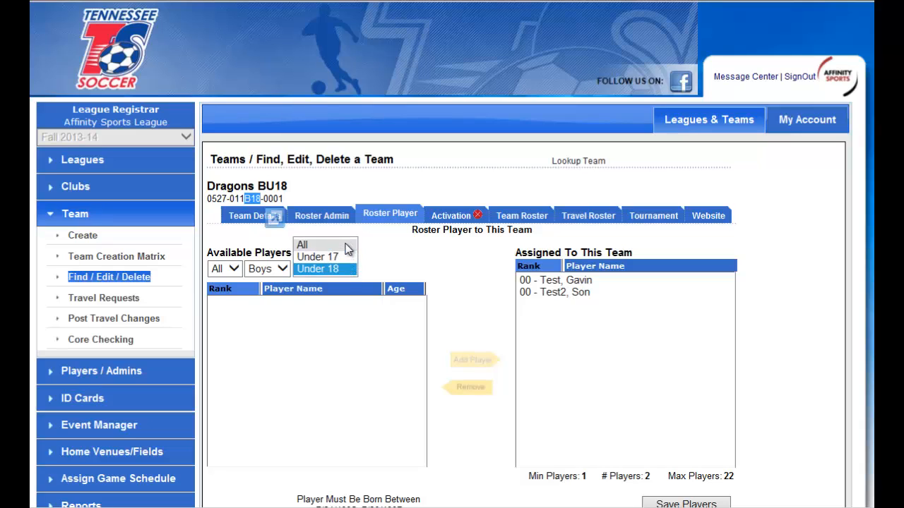
pyautogui.click(310, 245)
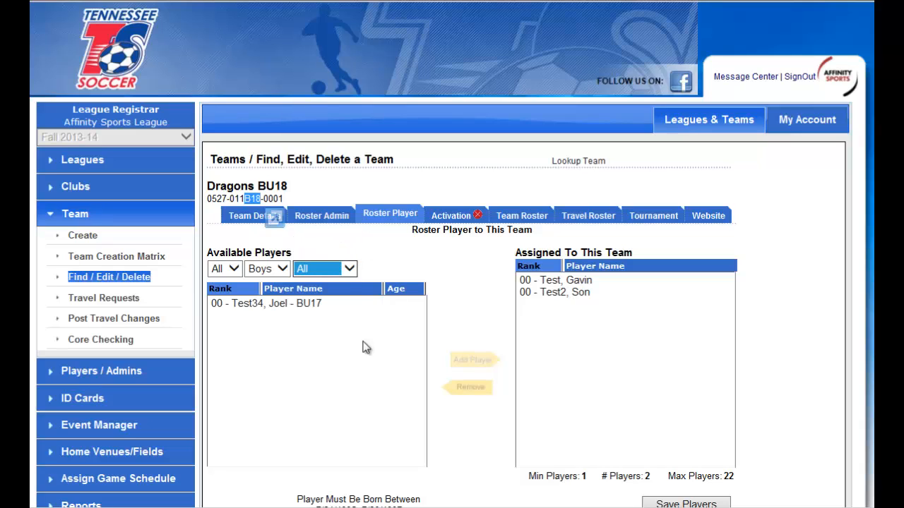
pyautogui.click(292, 303)
pyautogui.click(473, 362)
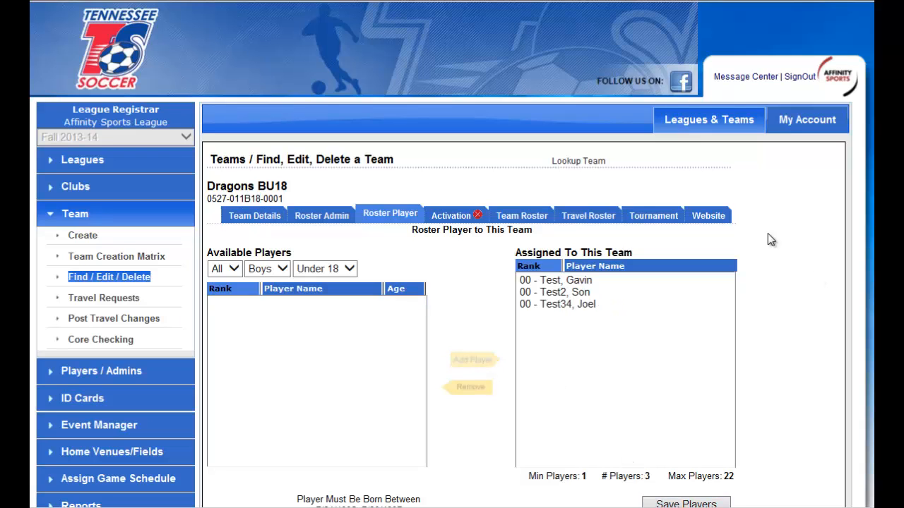
# Review the Dragons BU18 team roster and its activation rule violations.
pyautogui.click(523, 224)
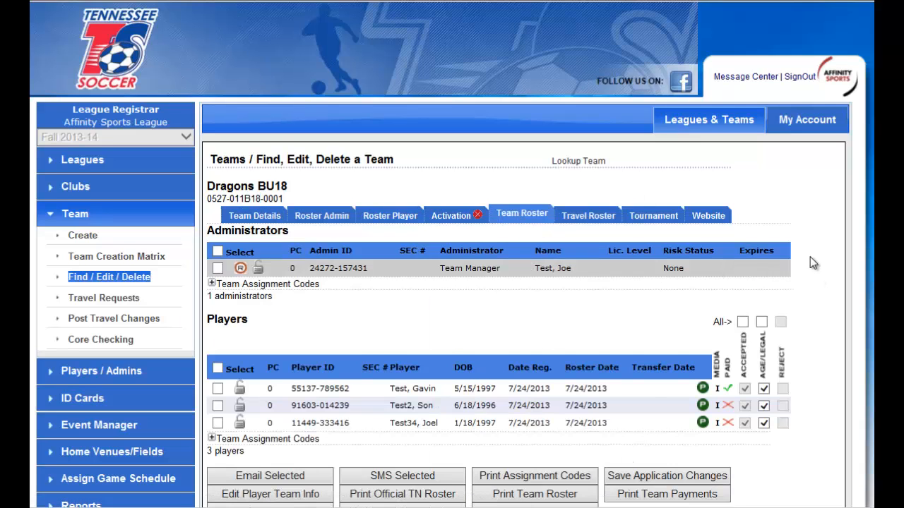
pyautogui.scroll(-2, 521, 219)
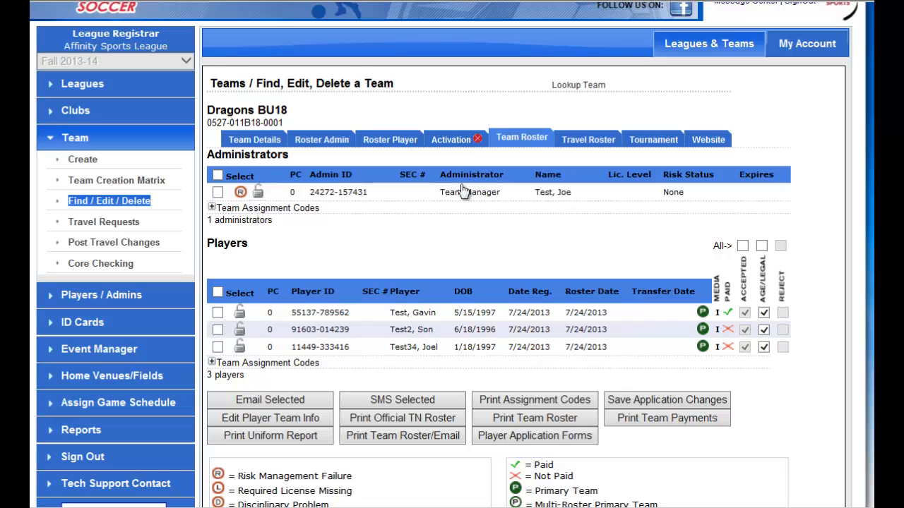
pyautogui.click(458, 144)
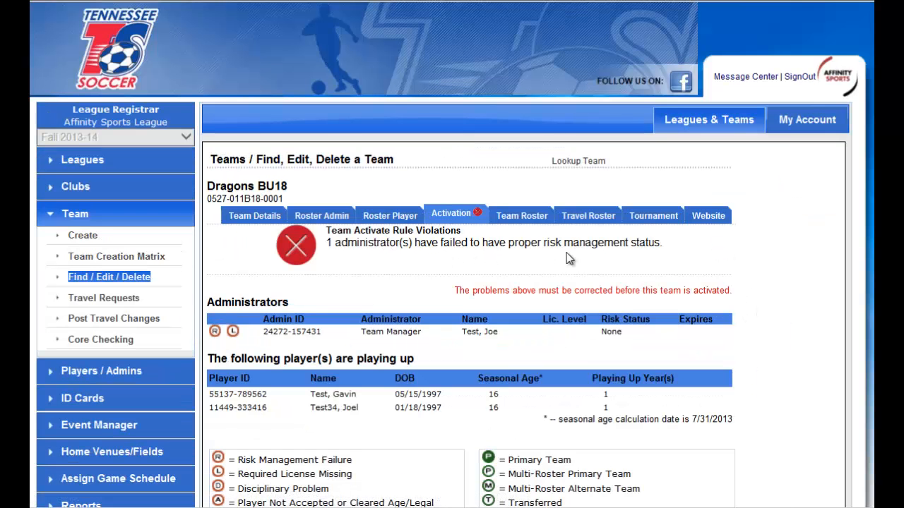
# Return to the Dragons BU18 team roster and select all its administrators and players.
pyautogui.click(521, 215)
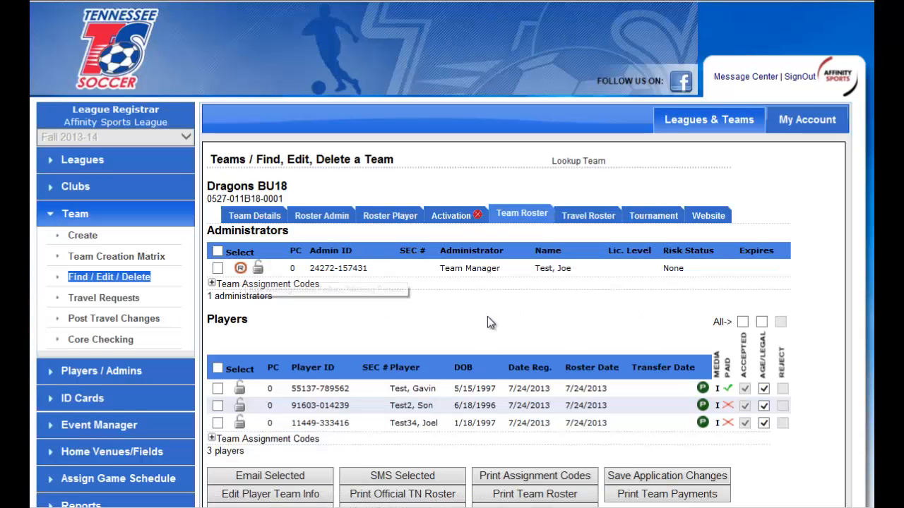
pyautogui.scroll(-1, 534, 319)
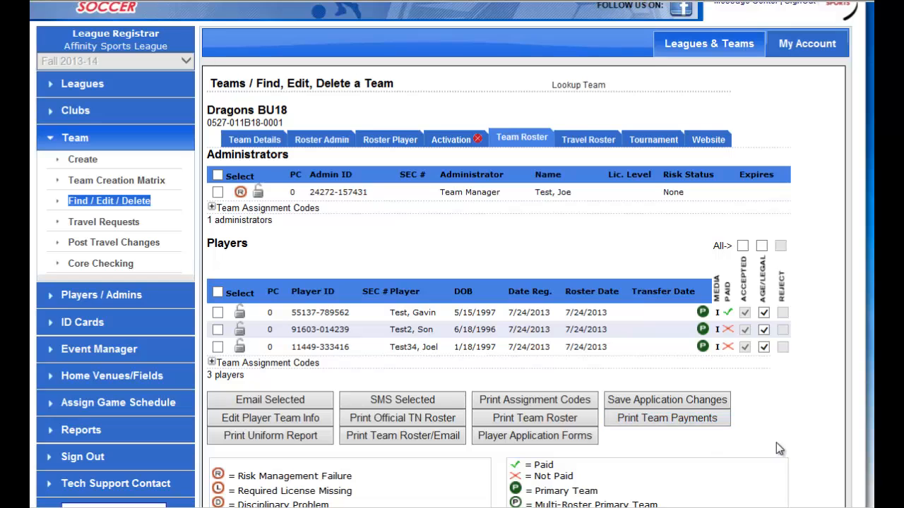
pyautogui.scroll(-1, 773, 416)
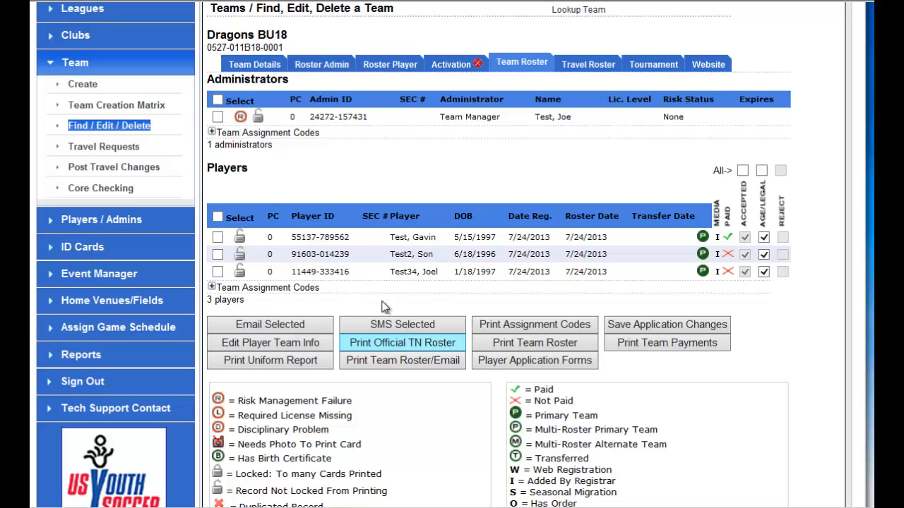
pyautogui.click(218, 100)
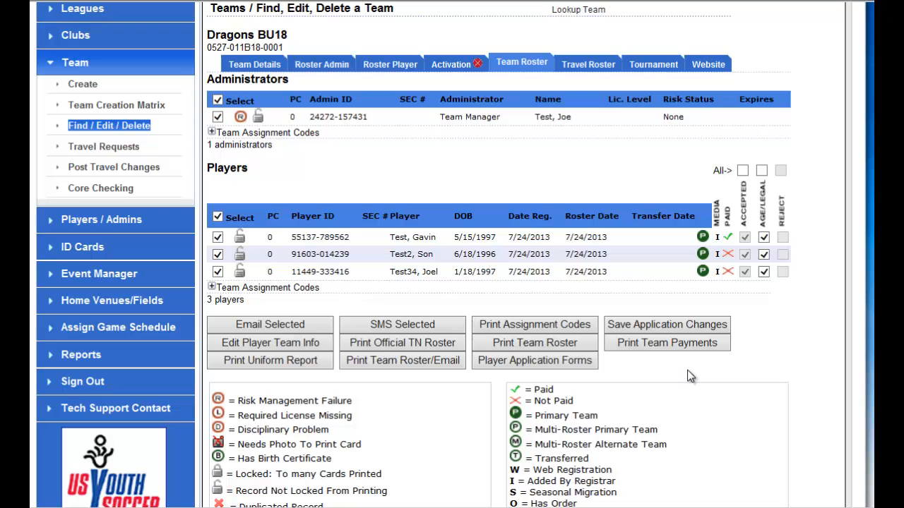
# Start the Team Creation Matrix for the club Affinity Sports League - 01.
pyautogui.scroll(4, 555, 342)
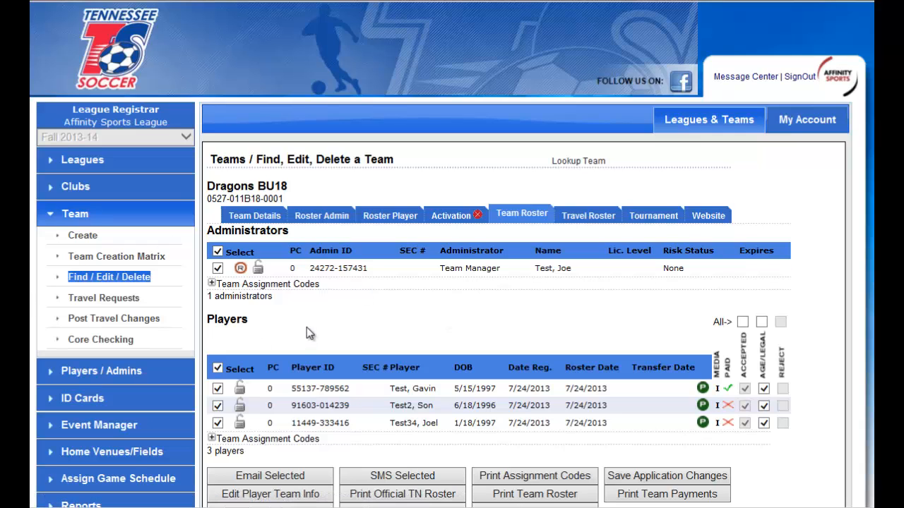
pyautogui.click(149, 258)
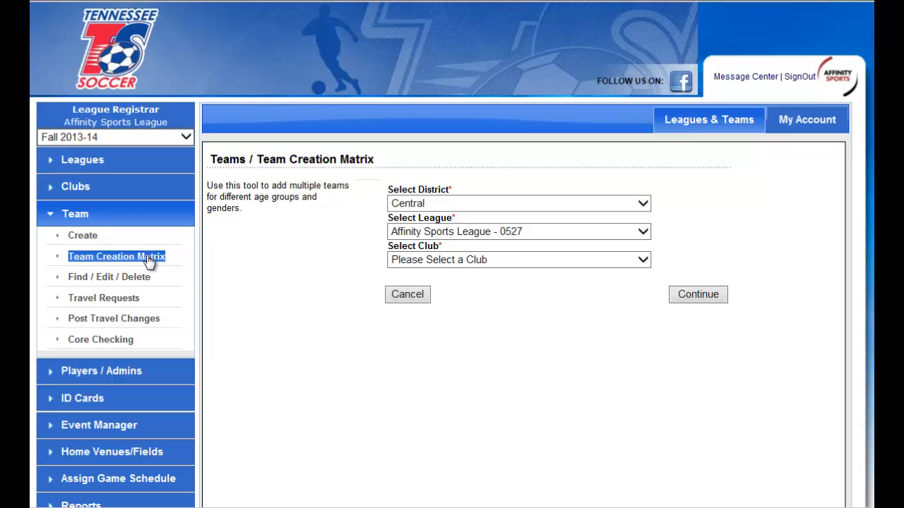
pyautogui.click(490, 260)
pyautogui.click(488, 274)
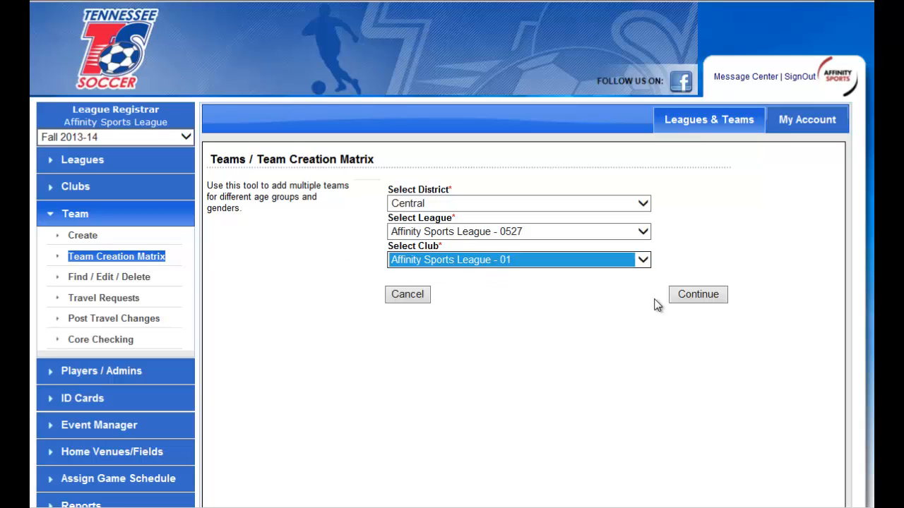
pyautogui.click(697, 294)
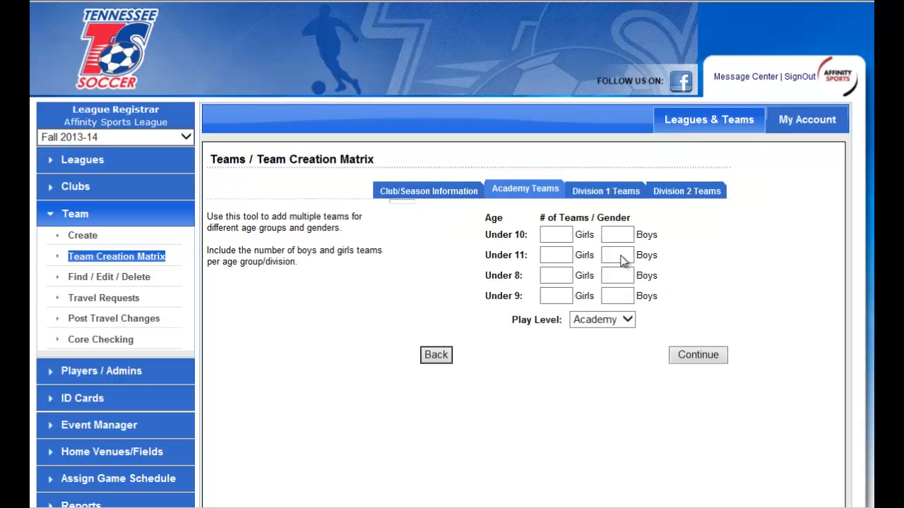
# Request one girls and one boys Under 10 Academy team and continue to the Division 1 teams.
pyautogui.click(558, 236)
pyautogui.click(612, 238)
pyautogui.click(690, 353)
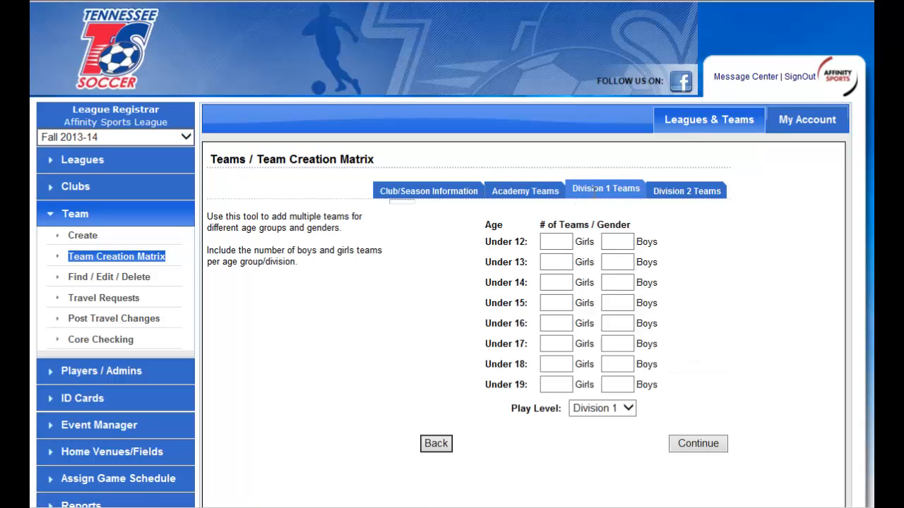
# Request Division 1 teams: Under 12 with 1 girls and 2 boys, Under 13 and Under 14 with 1 girls and 1 boys each.
pyautogui.click(555, 242)
pyautogui.write('1')
pyautogui.click(609, 241)
pyautogui.click(562, 263)
pyautogui.write('1')
pyautogui.click(610, 262)
pyautogui.write('1')
pyautogui.click(546, 286)
pyautogui.write('1')
pyautogui.click(598, 284)
pyautogui.write('1')
# Request 2 girls and 2 boys Under 17 Division 1 teams and continue to the Division 2 teams.
pyautogui.click(561, 345)
pyautogui.write('2')
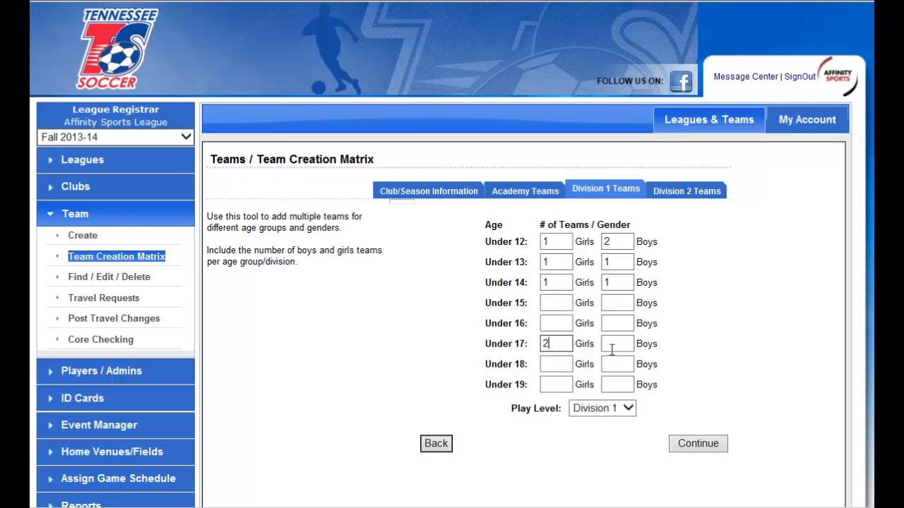
pyautogui.click(612, 345)
pyautogui.write('2')
pyautogui.click(697, 443)
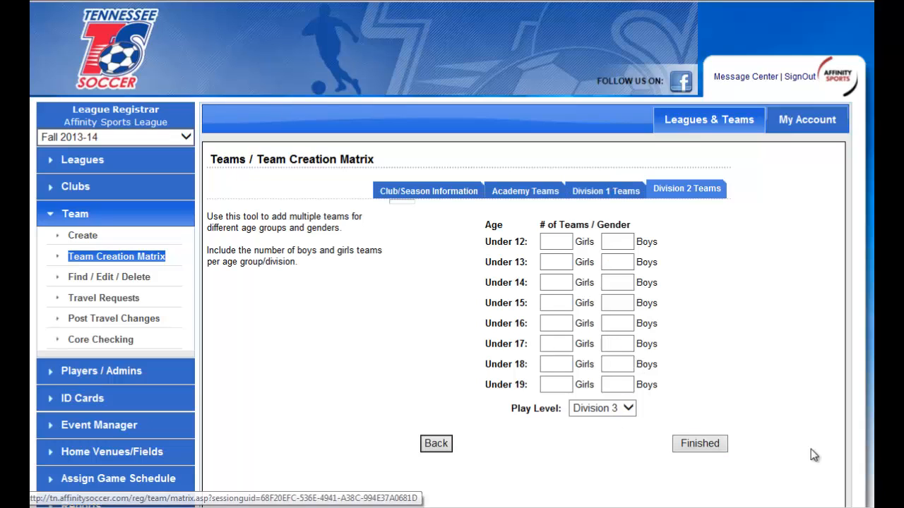
# Request 1 Under 12 girls, 2 Under 14 girls and 8 Under 16 boys teams at Division 3 play level, and finish the matrix.
pyautogui.click(554, 245)
pyautogui.write('1')
pyautogui.click(557, 282)
pyautogui.write('2')
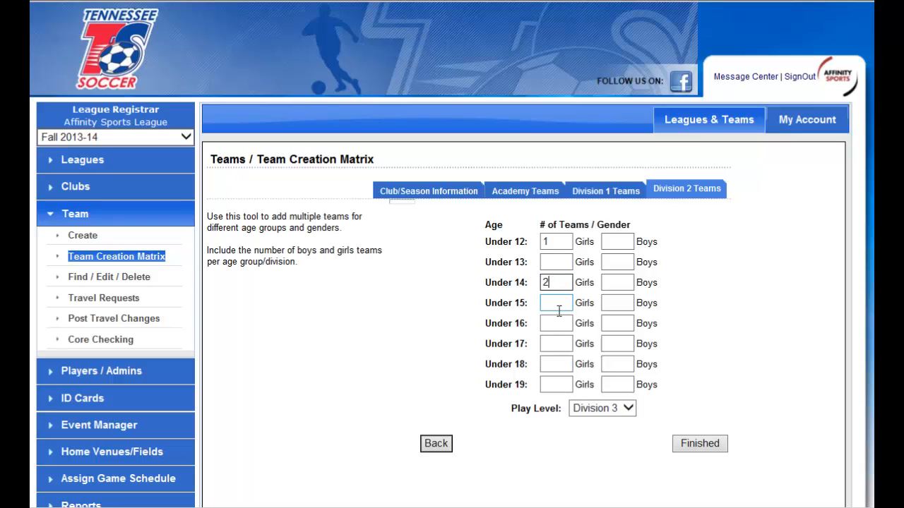
pyautogui.click(614, 324)
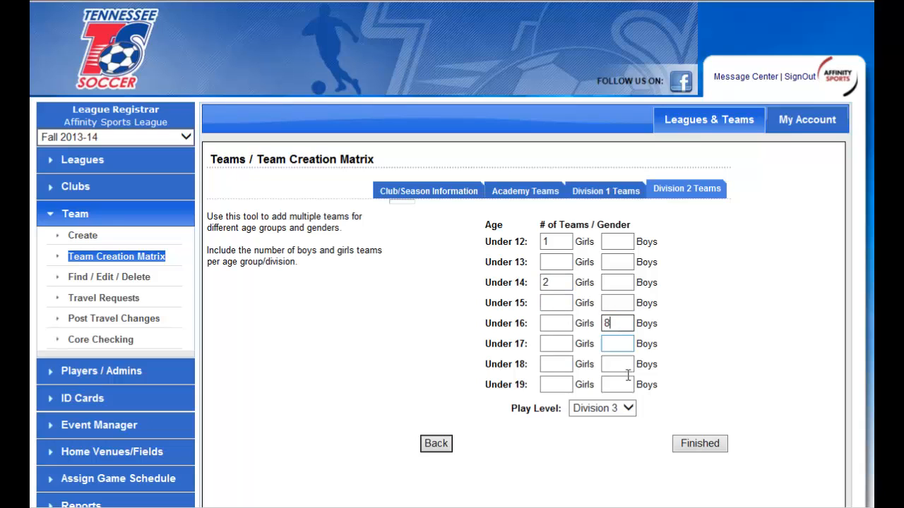
pyautogui.click(694, 445)
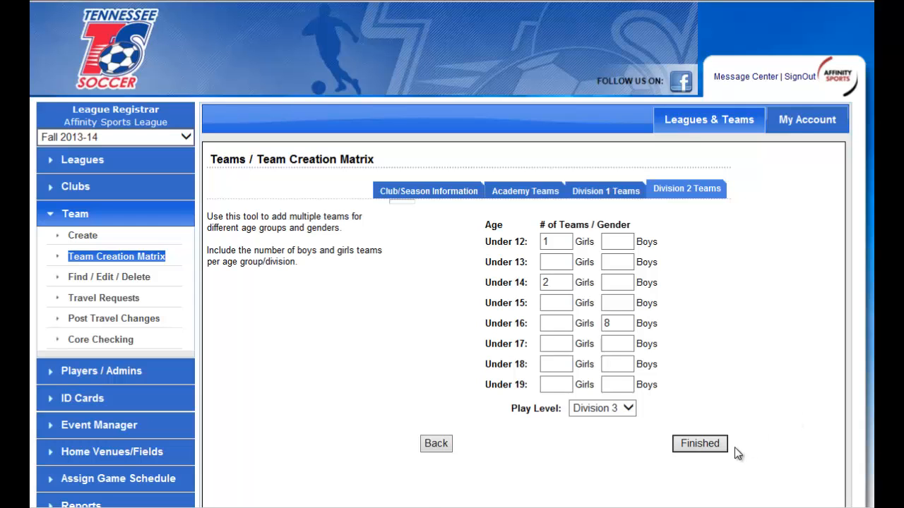
pyautogui.click(703, 443)
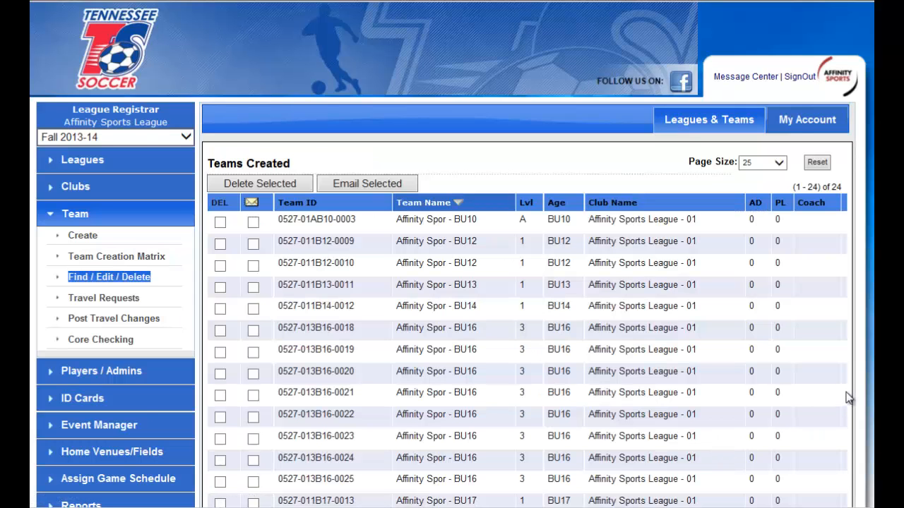
# Open the details of the newly created BU10 Academy team and enter Starz as its team name.
pyautogui.scroll(-2, 850, 400)
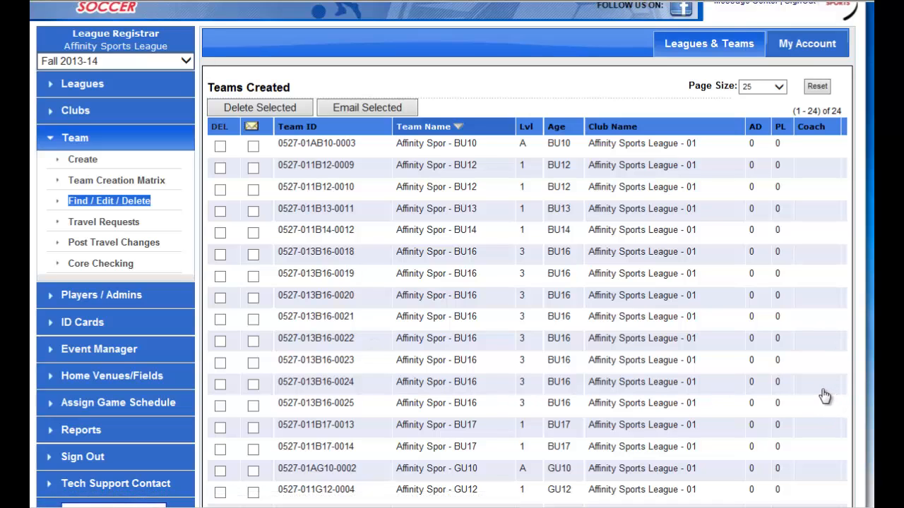
pyautogui.scroll(-2, 824, 397)
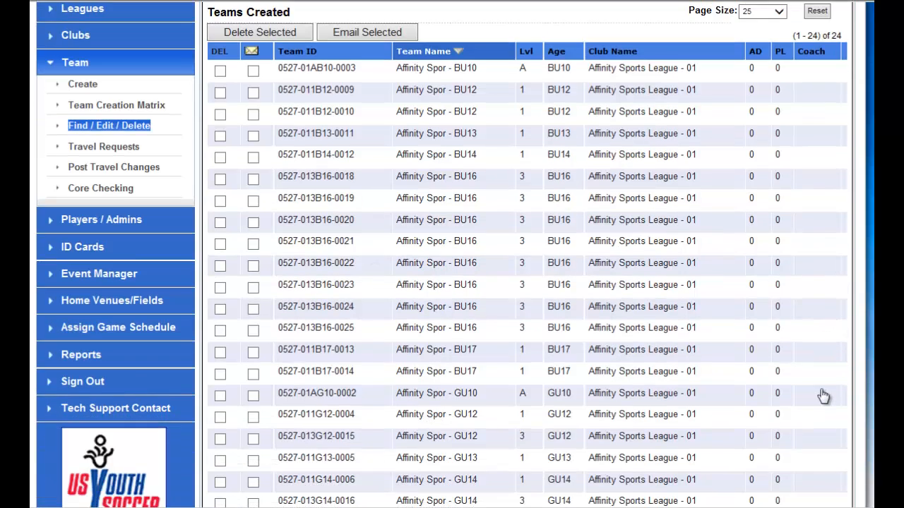
pyautogui.click(316, 71)
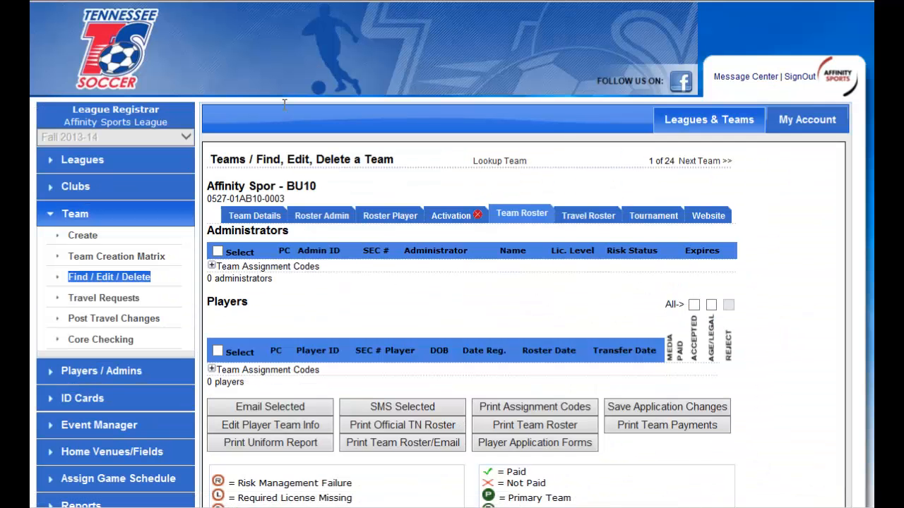
pyautogui.click(255, 217)
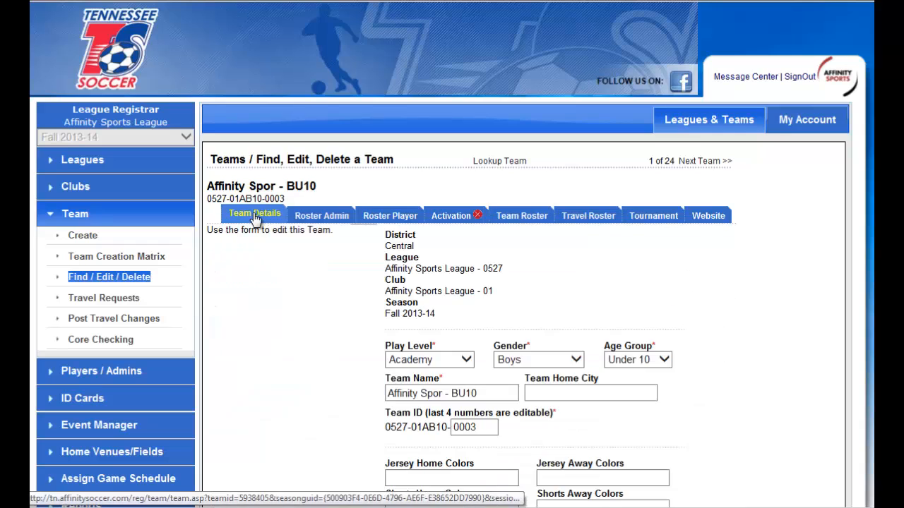
pyautogui.scroll(-2, 633, 319)
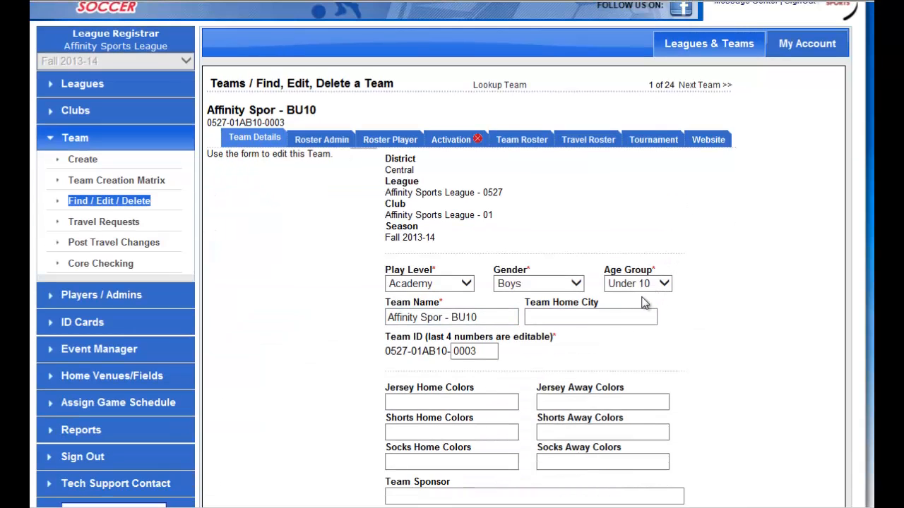
pyautogui.tripleClick(507, 317)
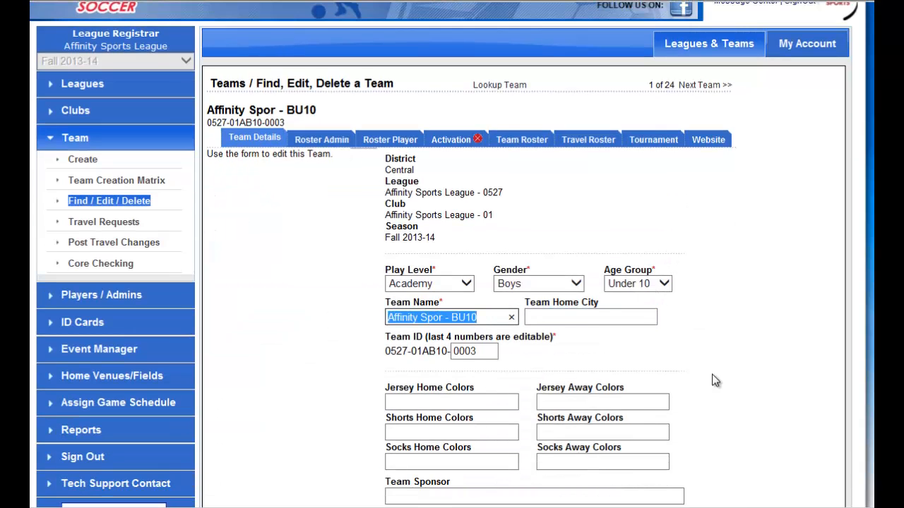
pyautogui.write('Starz')
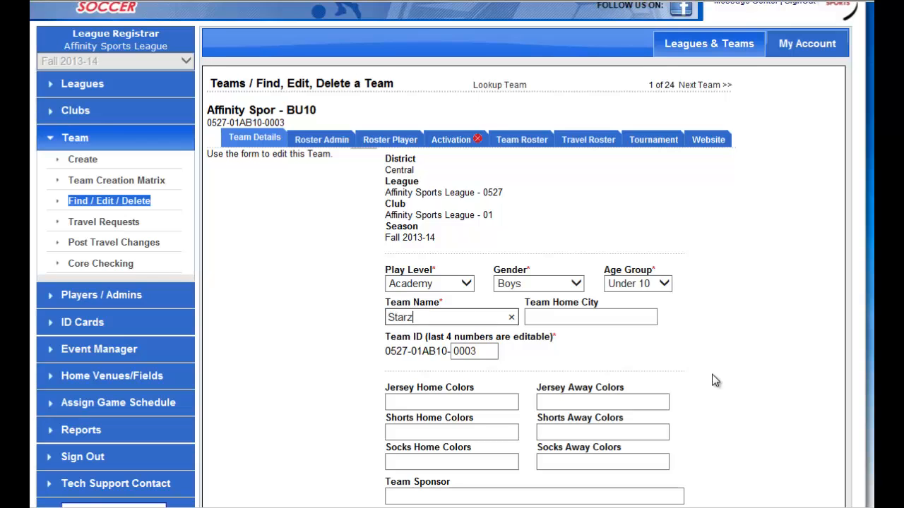
# Set the Starz team's age group to Under 09 and save the team details.
pyautogui.scroll(-2, 720, 364)
pyautogui.click(661, 208)
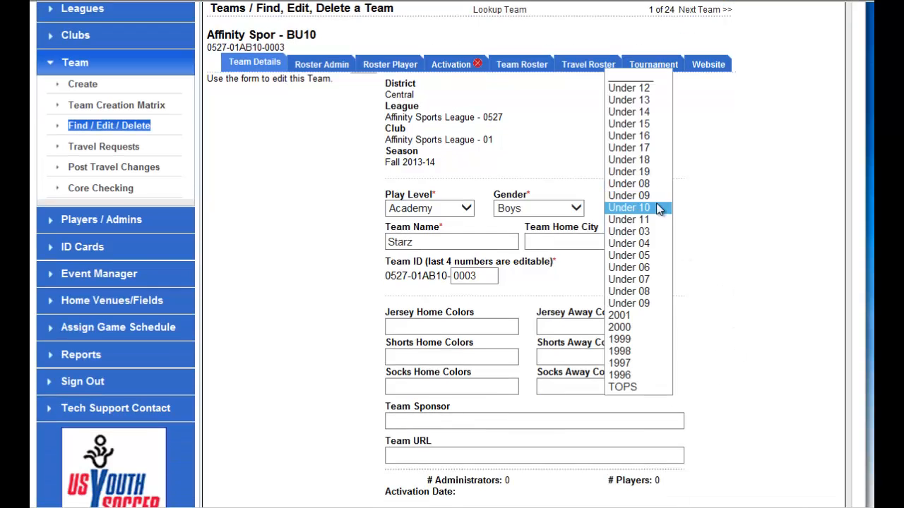
pyautogui.click(649, 191)
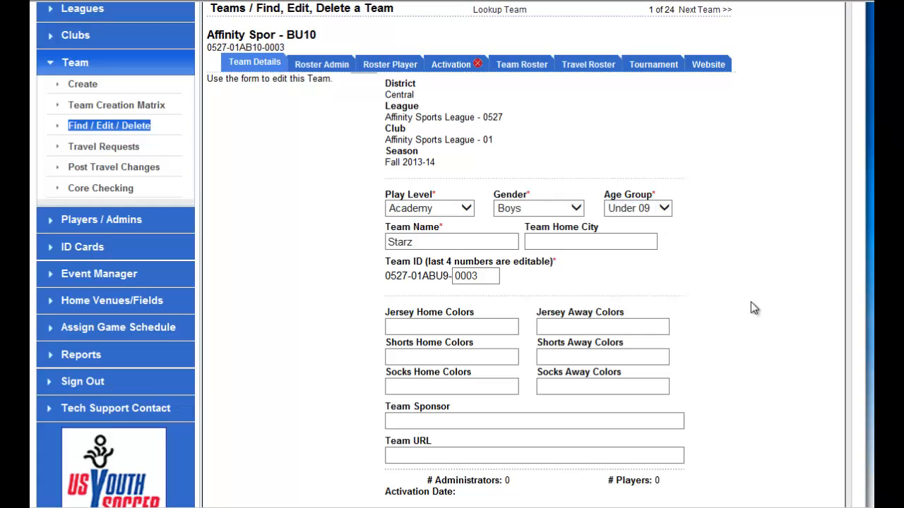
pyautogui.scroll(-4, 751, 302)
pyautogui.click(674, 394)
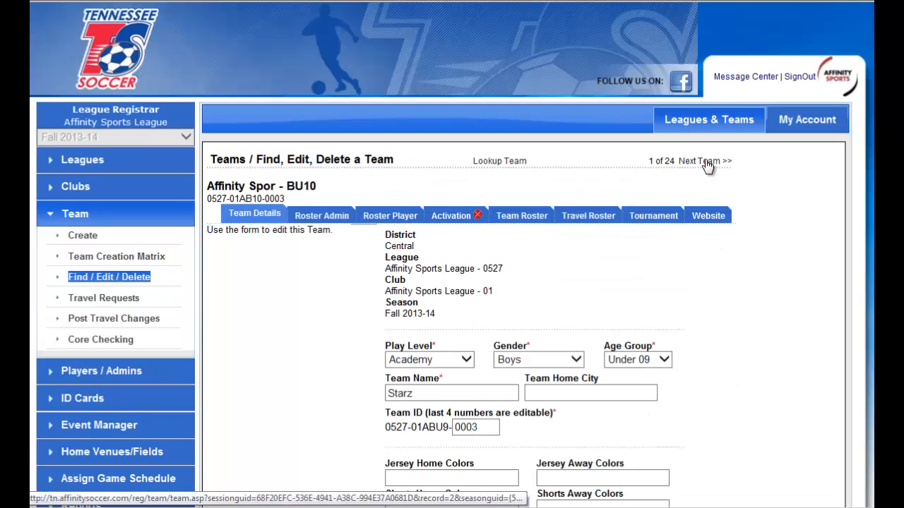
# Go to the following created team, the first BU12 team, and enter Jaguars as its team name.
pyautogui.click(706, 162)
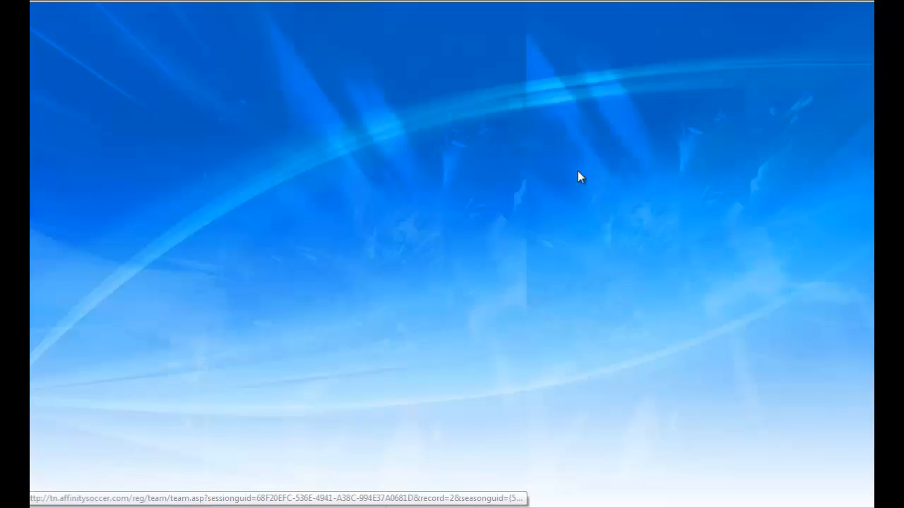
pyautogui.scroll(-2, 671, 350)
pyautogui.click(399, 312)
pyautogui.hotkey('ctrl', 'a')
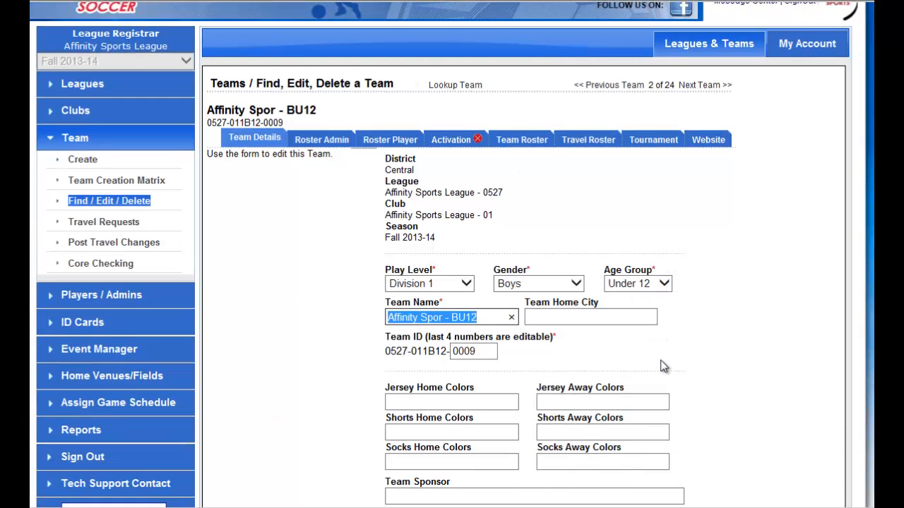
pyautogui.write('Jaguars')
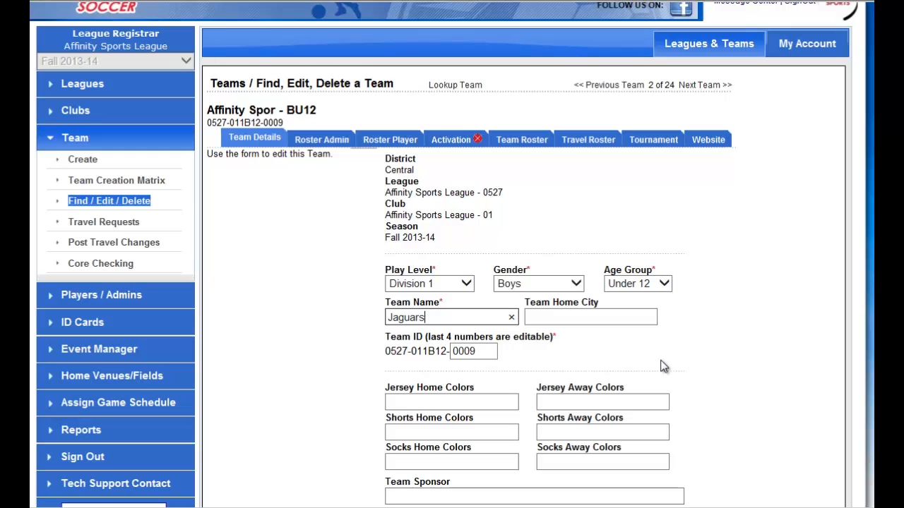
# Set the Jaguars team's gender to Girls and age group to Under 17, and save the team details.
pyautogui.click(569, 284)
pyautogui.click(555, 272)
pyautogui.click(644, 284)
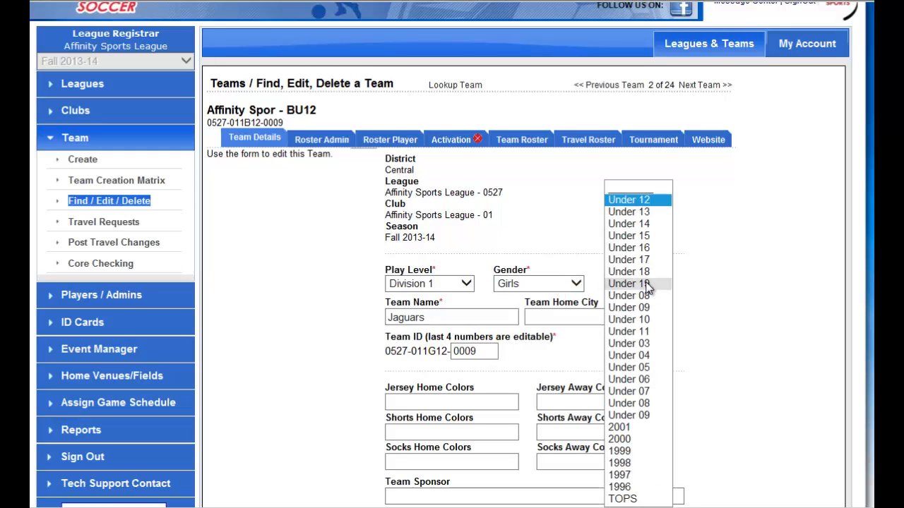
pyautogui.click(645, 259)
pyautogui.scroll(-3, 723, 333)
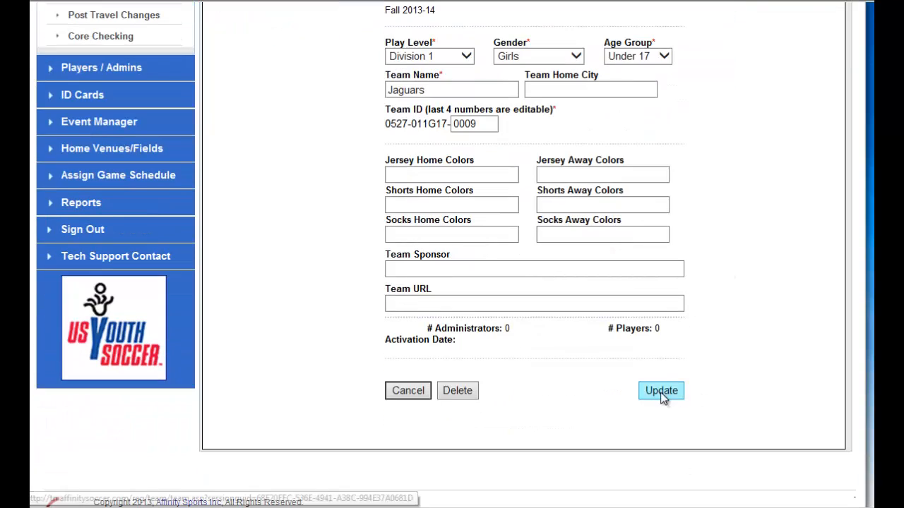
pyautogui.click(662, 395)
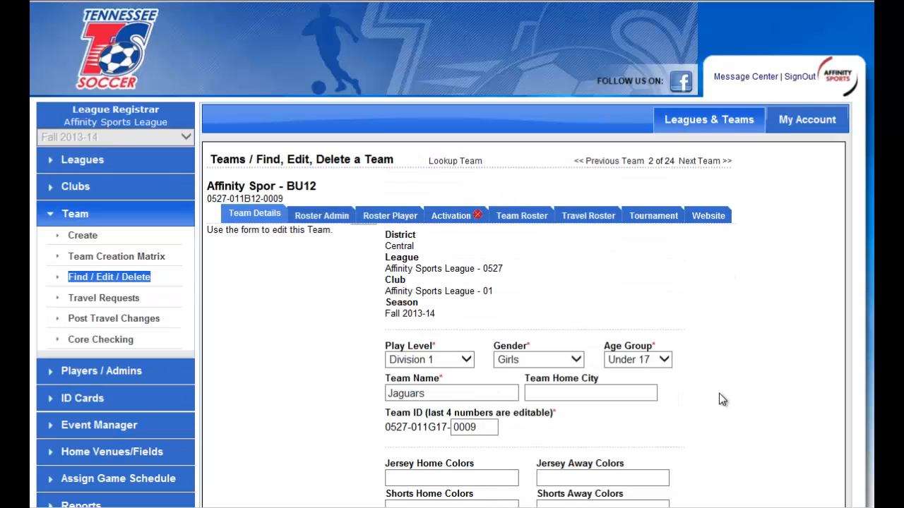
# Return to the team lookup and search for teams whose name contains "jag".
pyautogui.click(96, 219)
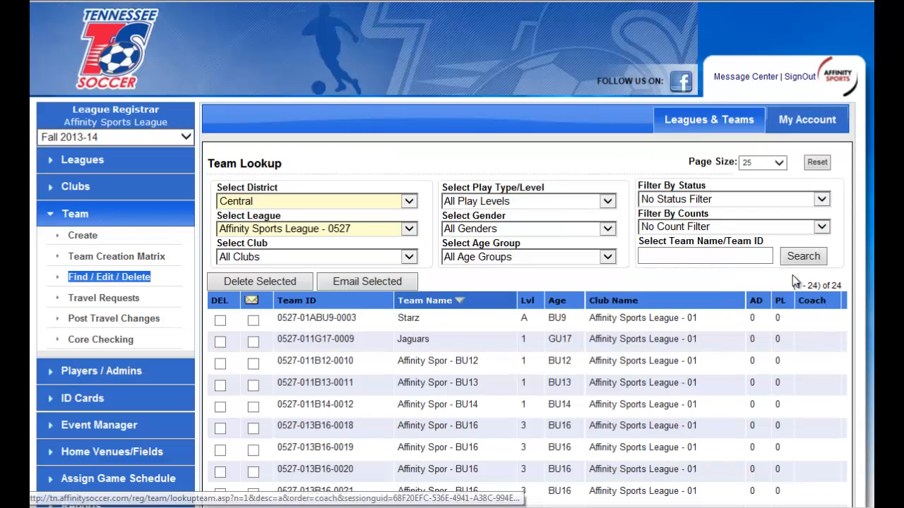
pyautogui.click(681, 257)
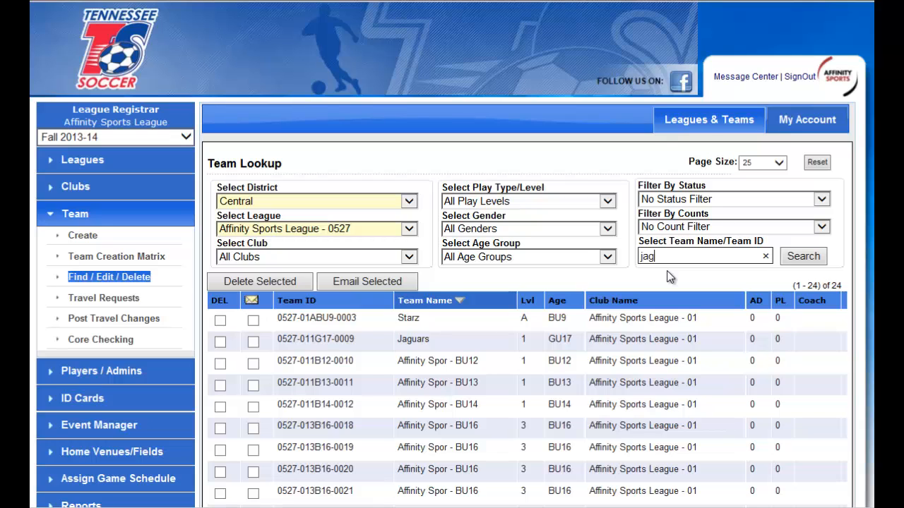
pyautogui.write('jag')
pyautogui.click(810, 259)
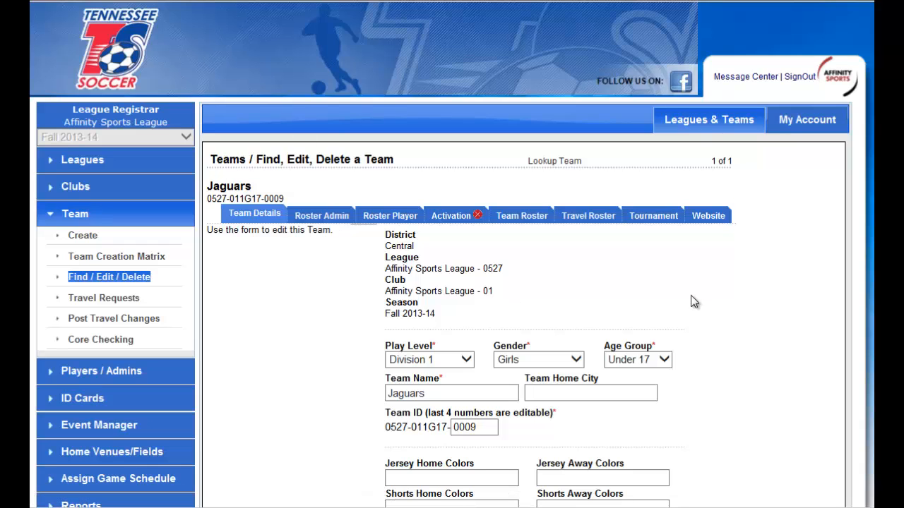
# Return to the team lookup and search for the Jaguars by team ID number.
pyautogui.click(78, 214)
pyautogui.click(675, 256)
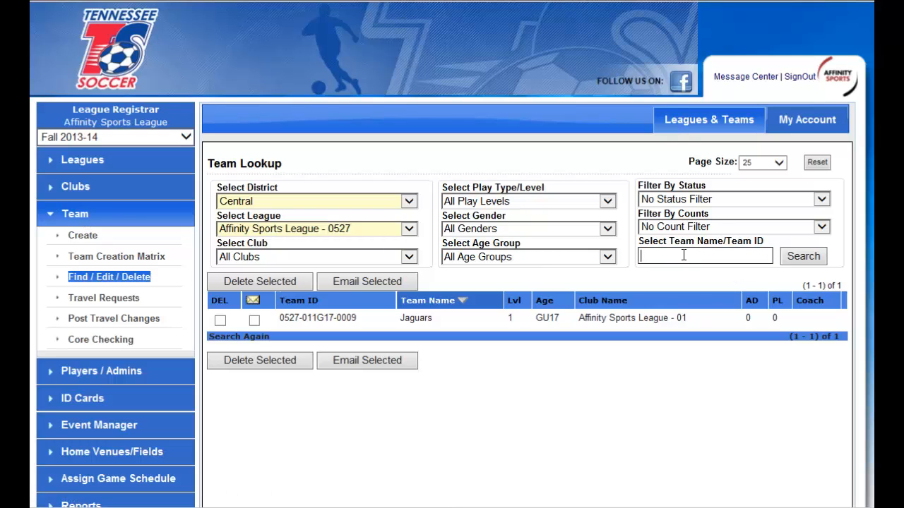
pyautogui.write('0527-0009')
pyautogui.click(817, 258)
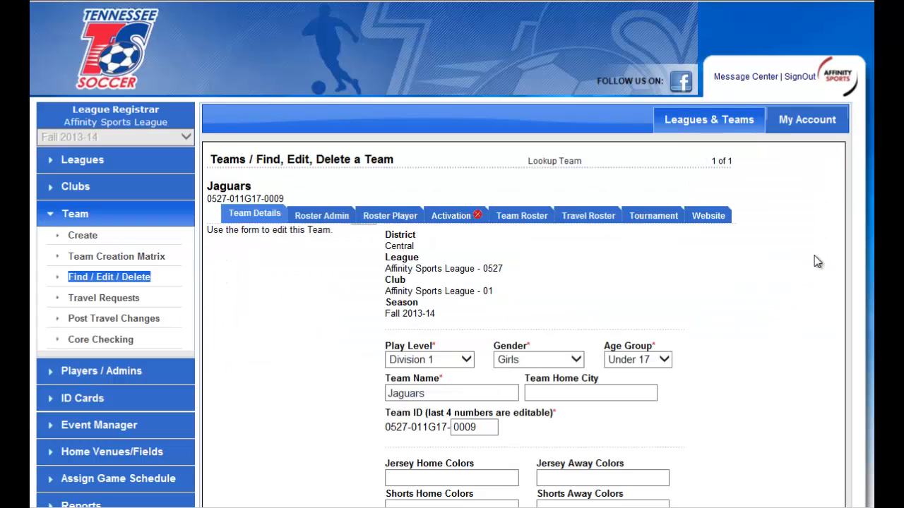
# Return to the team lookup, review the play level, gender and age group filter options, and search for all of the league's teams.
pyautogui.click(86, 215)
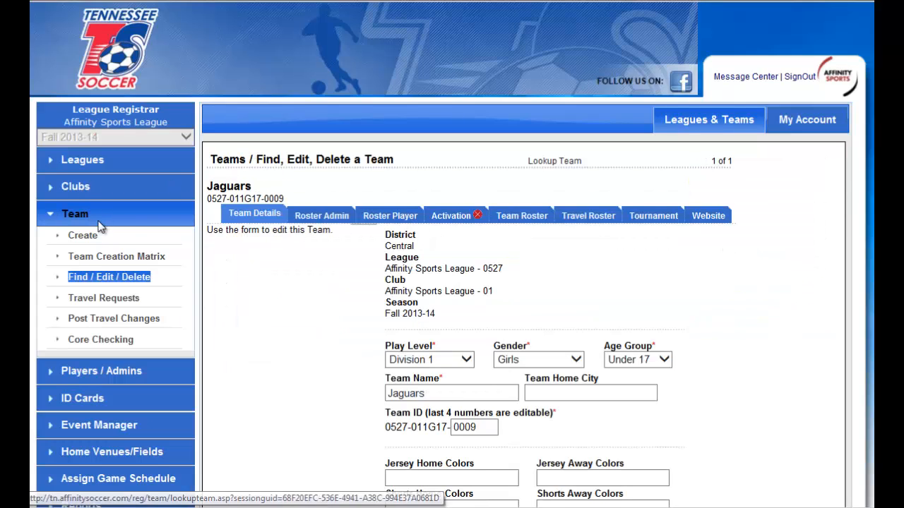
pyautogui.click(571, 202)
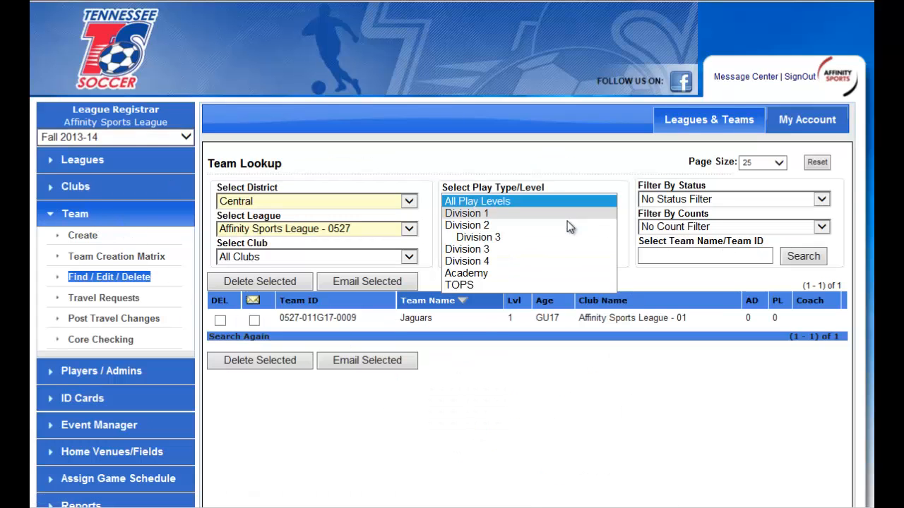
pyautogui.click(585, 200)
pyautogui.click(590, 228)
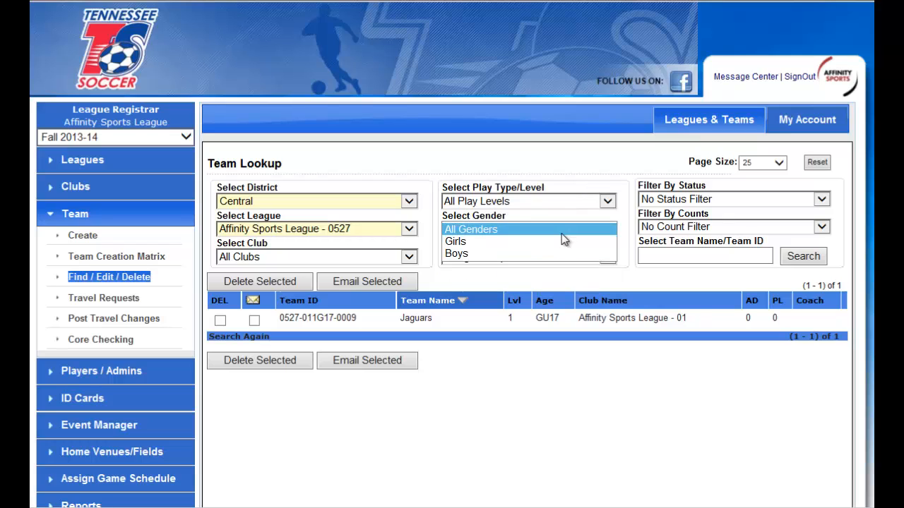
pyautogui.click(565, 229)
pyautogui.click(590, 256)
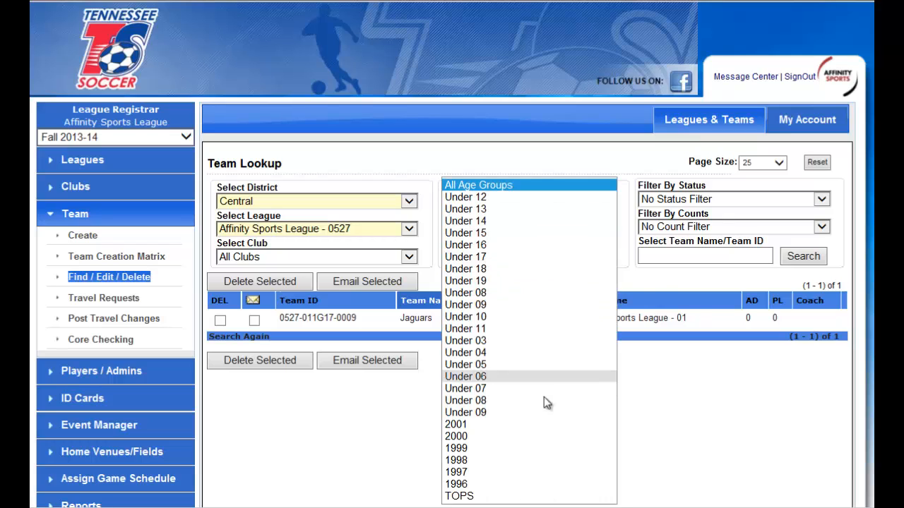
pyautogui.click(801, 346)
pyautogui.click(803, 257)
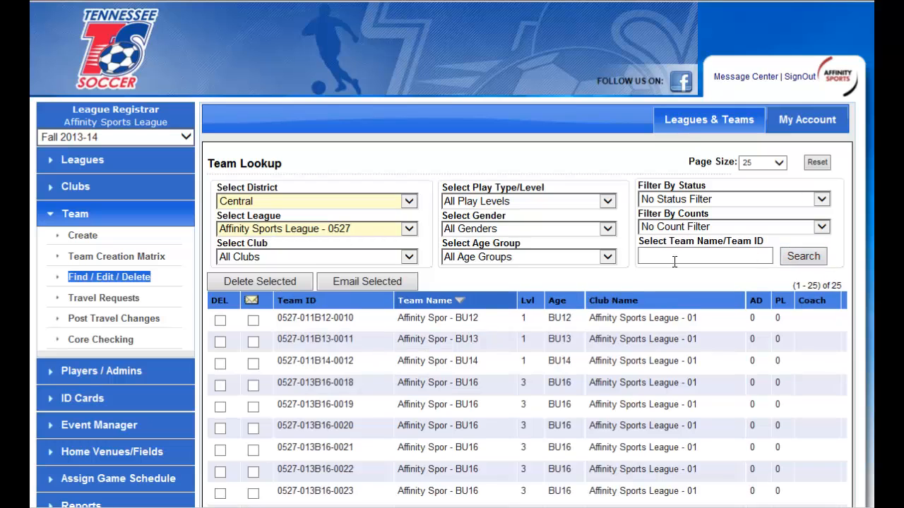
# Mark all listed teams for emailing except the last BU16 team, both BU17 teams and the GU10 team, and open the email form.
pyautogui.scroll(-2, 866, 355)
pyautogui.scroll(-2, 866, 355)
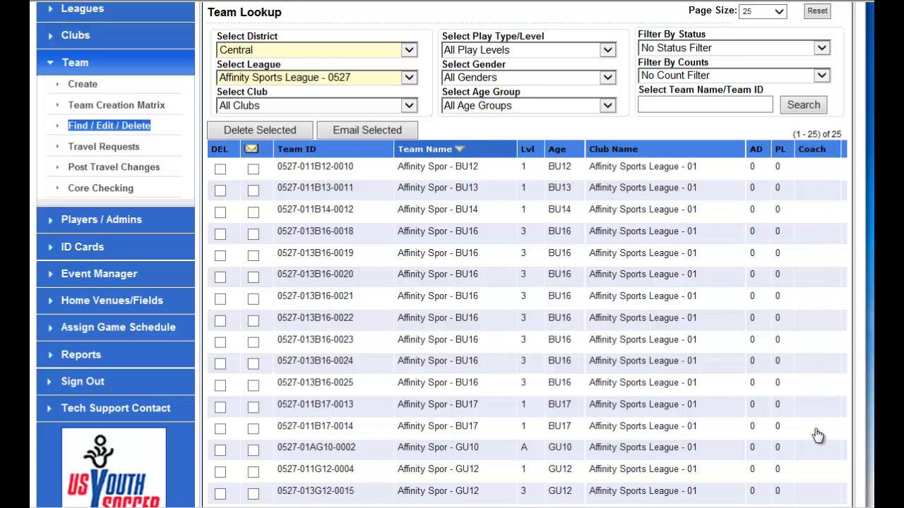
pyautogui.click(252, 149)
pyautogui.scroll(-2, 374, 200)
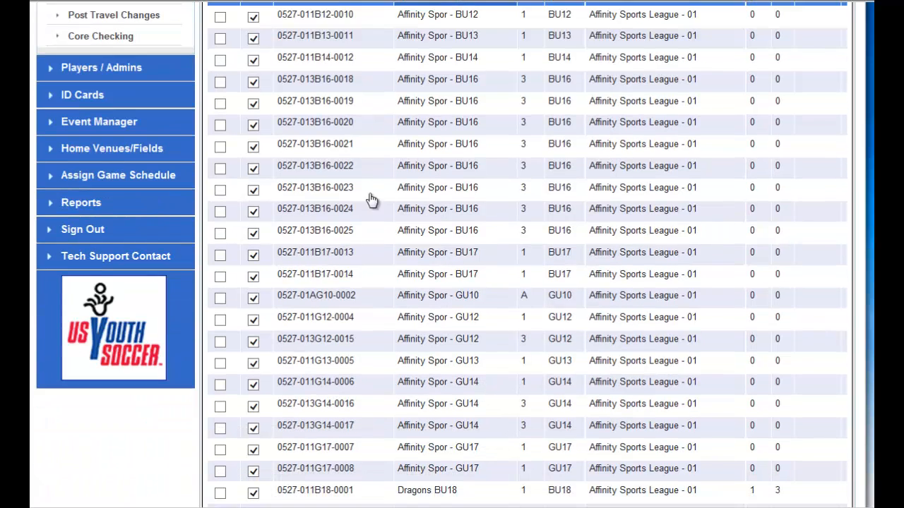
pyautogui.click(253, 254)
pyautogui.click(253, 233)
pyautogui.click(254, 277)
pyautogui.click(254, 299)
pyautogui.scroll(-3, 471, 289)
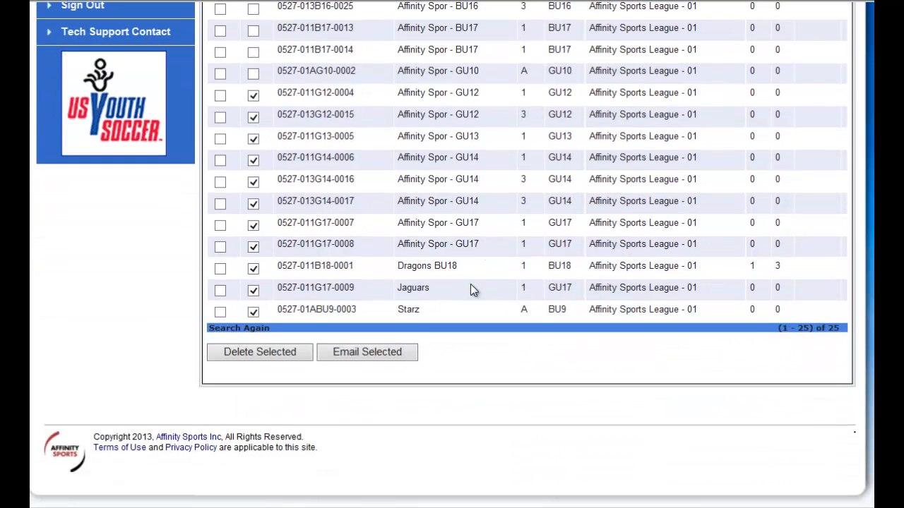
pyautogui.click(385, 356)
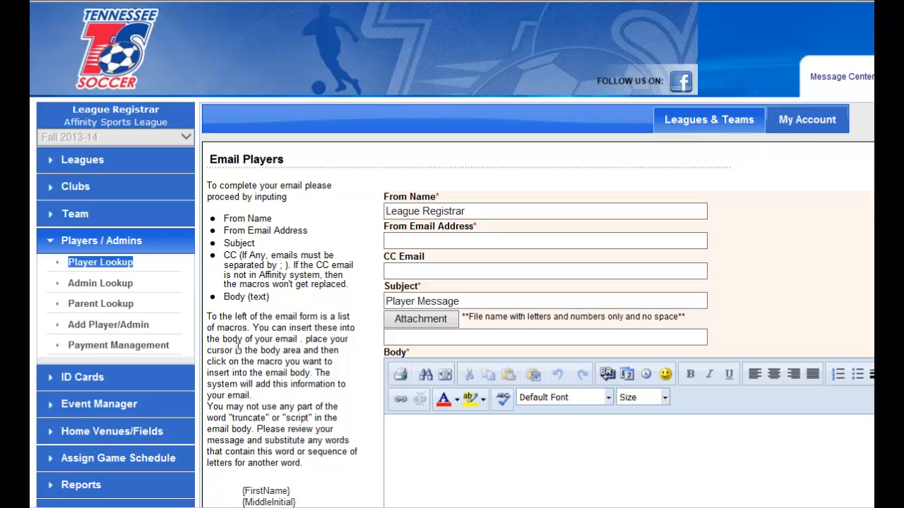
# View the ID card creation page and the Event Manager's form for creating a new event.
pyautogui.scroll(-2, 254, 356)
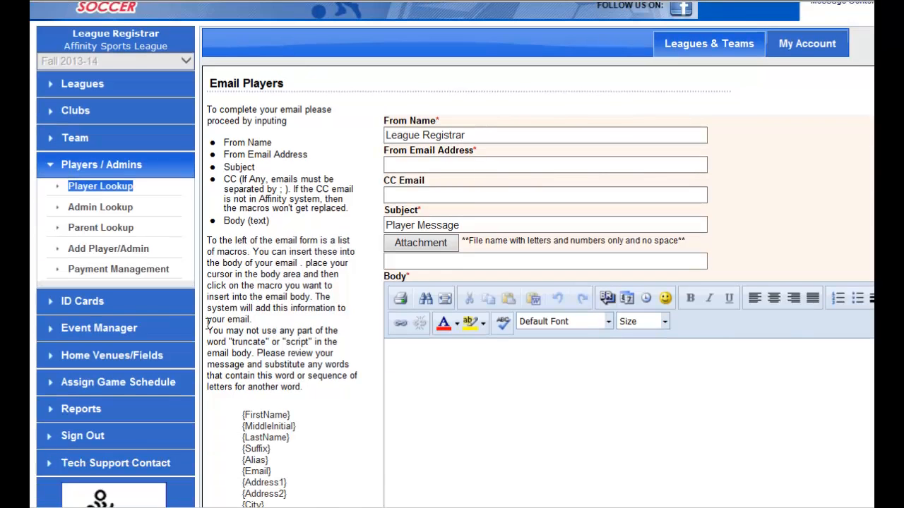
pyautogui.click(91, 303)
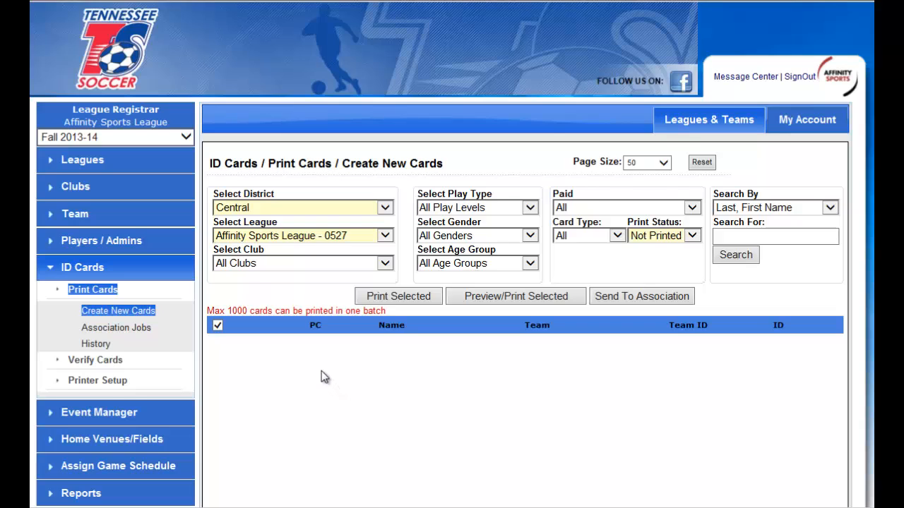
pyautogui.scroll(-2, 311, 367)
pyautogui.click(97, 337)
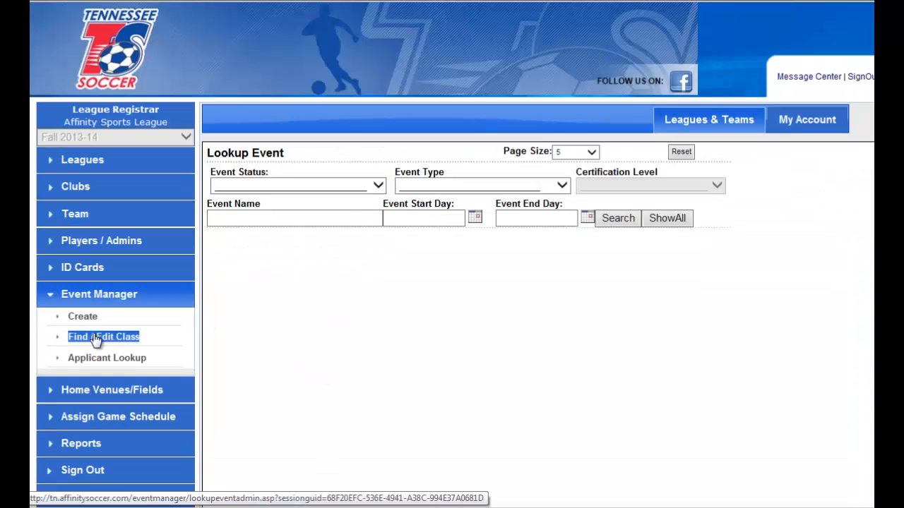
pyautogui.click(89, 317)
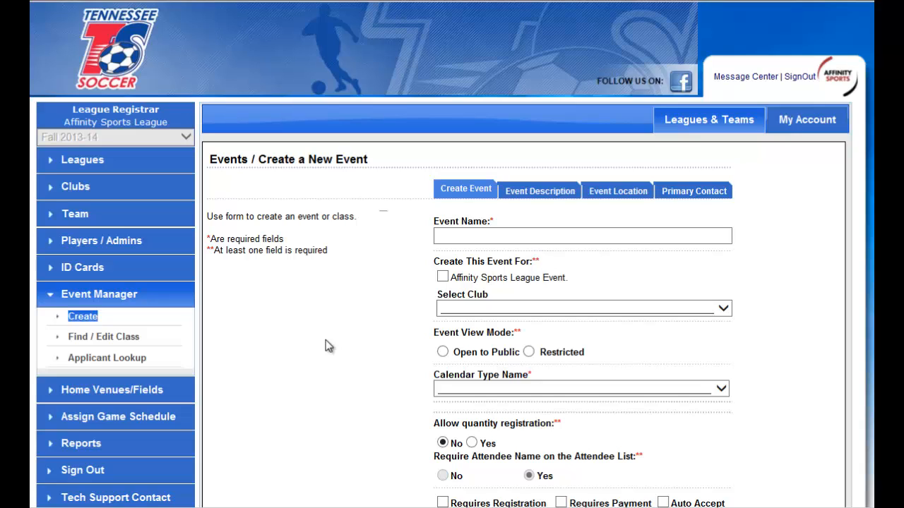
pyautogui.scroll(-2, 782, 357)
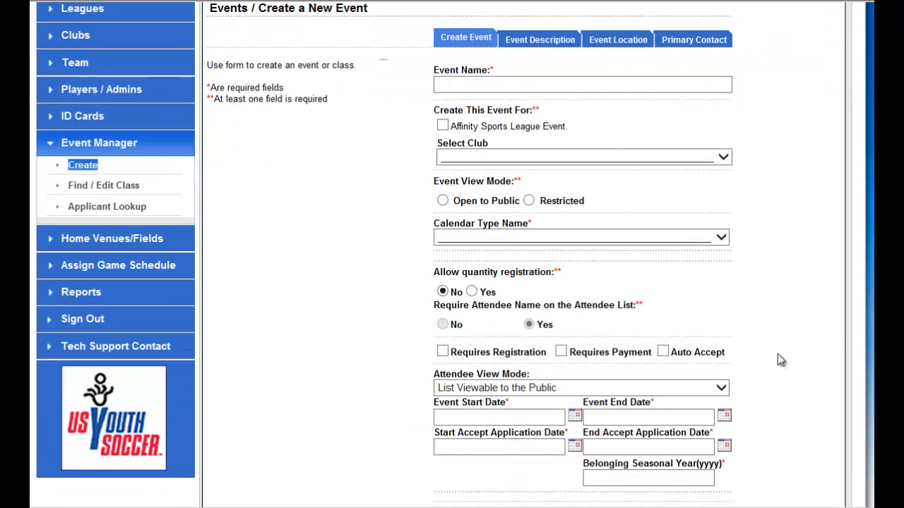
pyautogui.scroll(1, 764, 366)
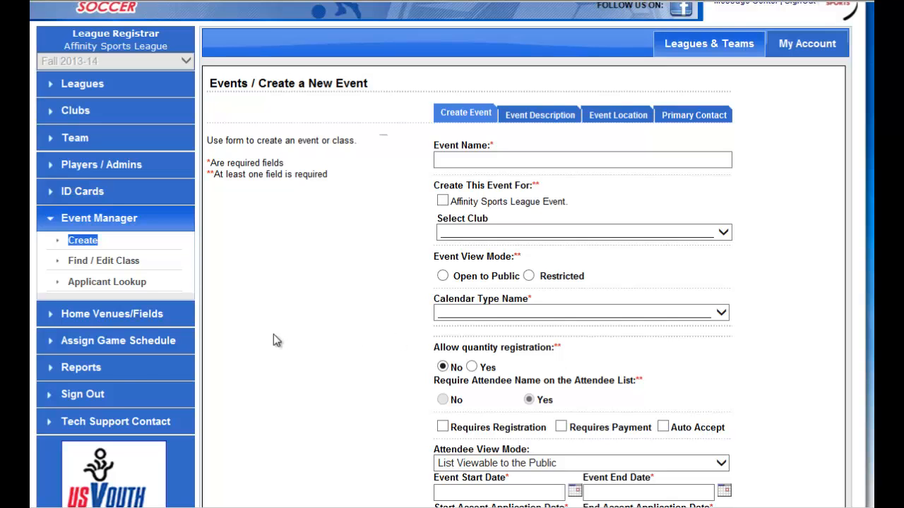
# Open the registration Team Report and review its filters and available report types.
pyautogui.click(75, 368)
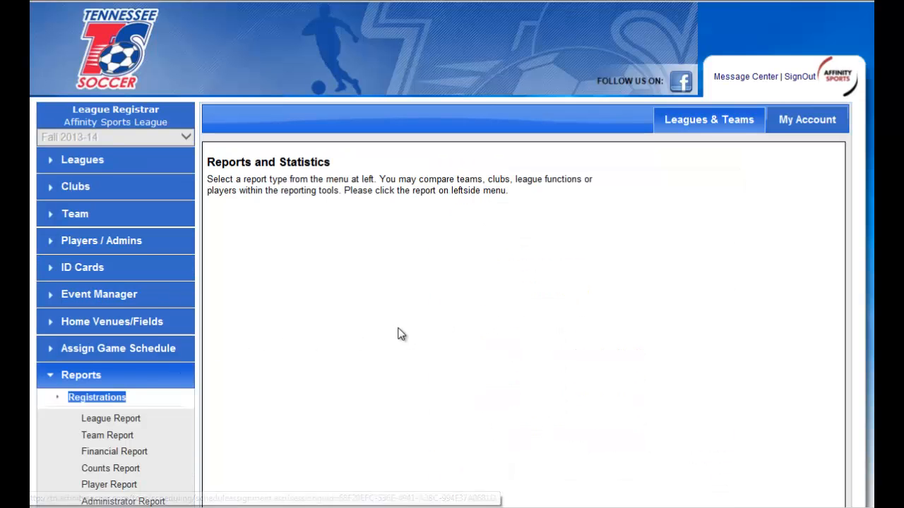
pyautogui.scroll(-2, 400, 334)
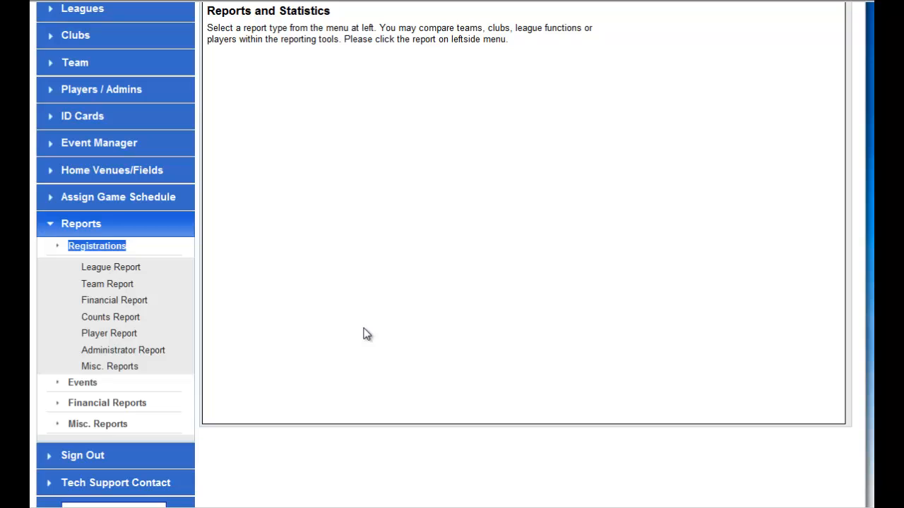
pyautogui.scroll(-1, 369, 327)
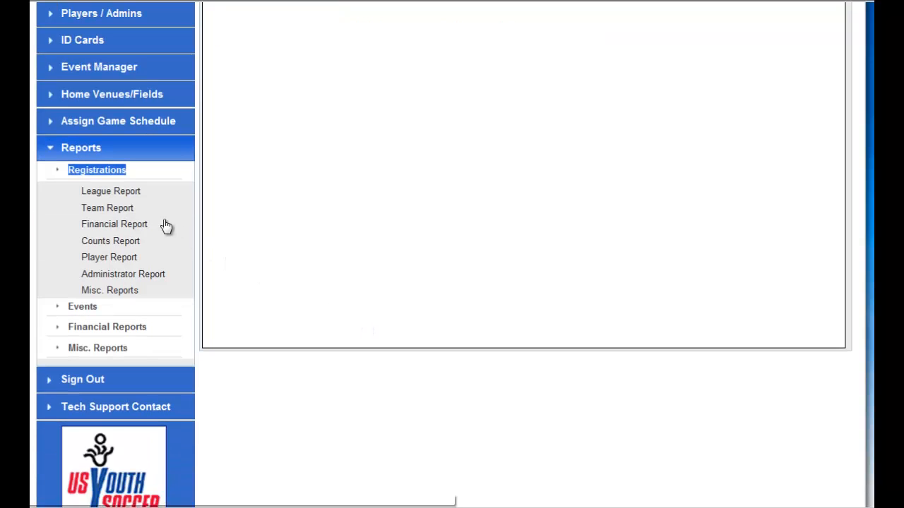
pyautogui.click(117, 209)
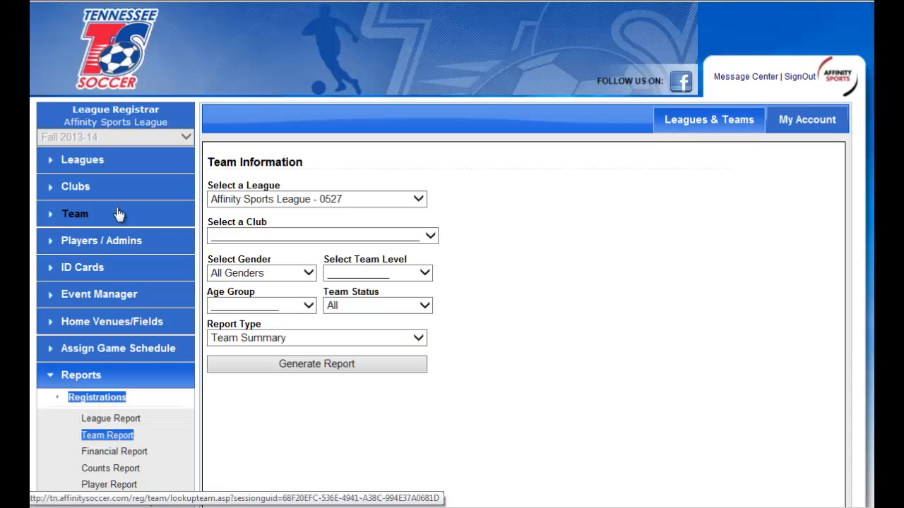
pyautogui.click(294, 276)
pyautogui.click(377, 308)
pyautogui.click(438, 353)
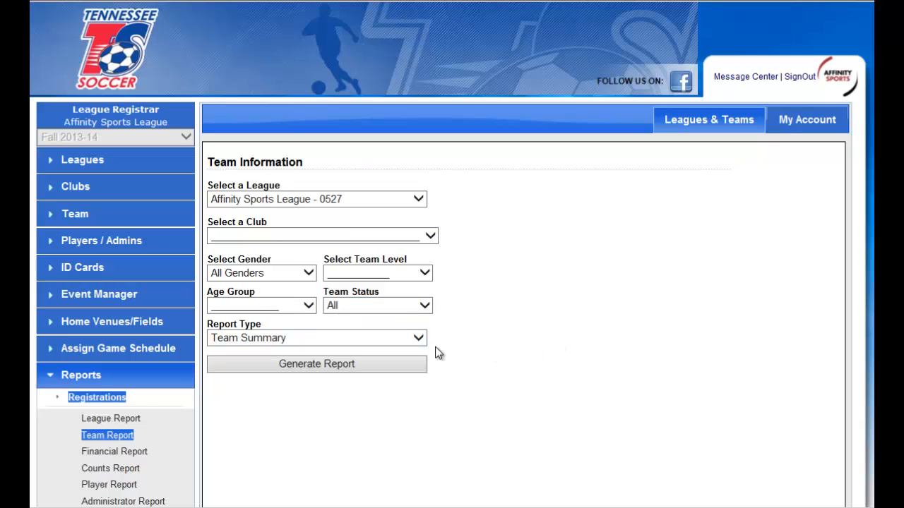
pyautogui.click(418, 339)
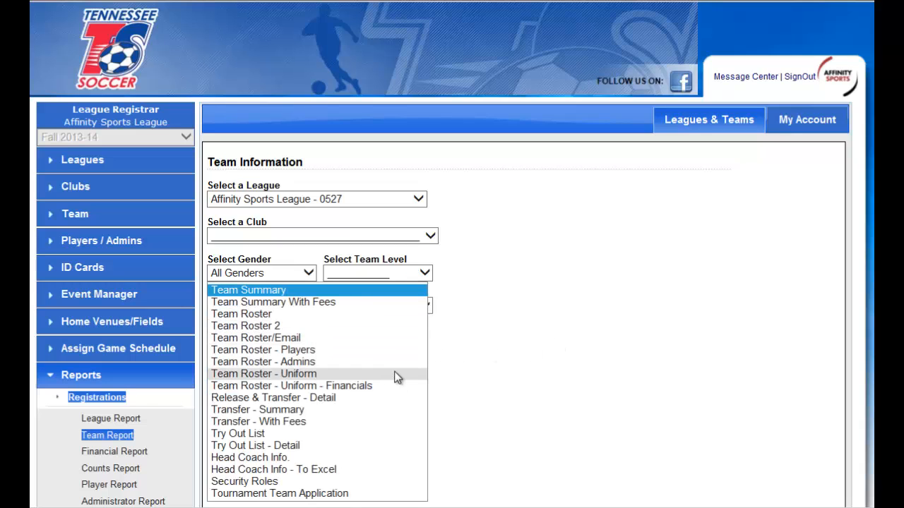
pyautogui.click(507, 338)
# Open the Counts Report and generate the Player Count - Detail report for all clubs in Affinity Sports League - 0527.
pyautogui.scroll(-1, 494, 382)
pyautogui.scroll(-2, 451, 402)
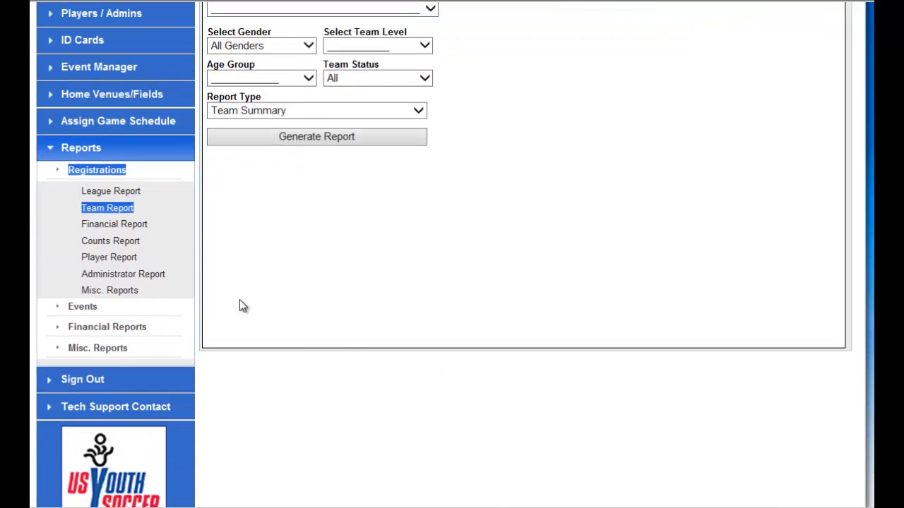
pyautogui.click(118, 244)
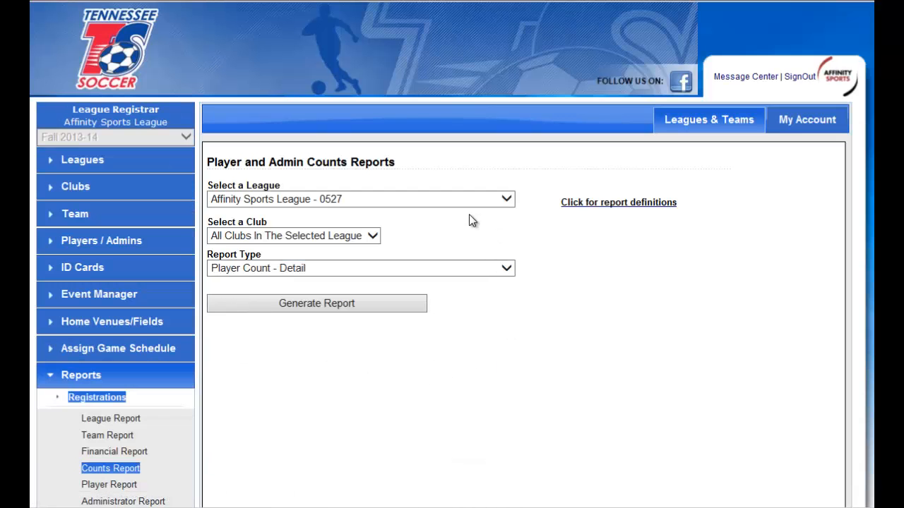
pyautogui.click(447, 267)
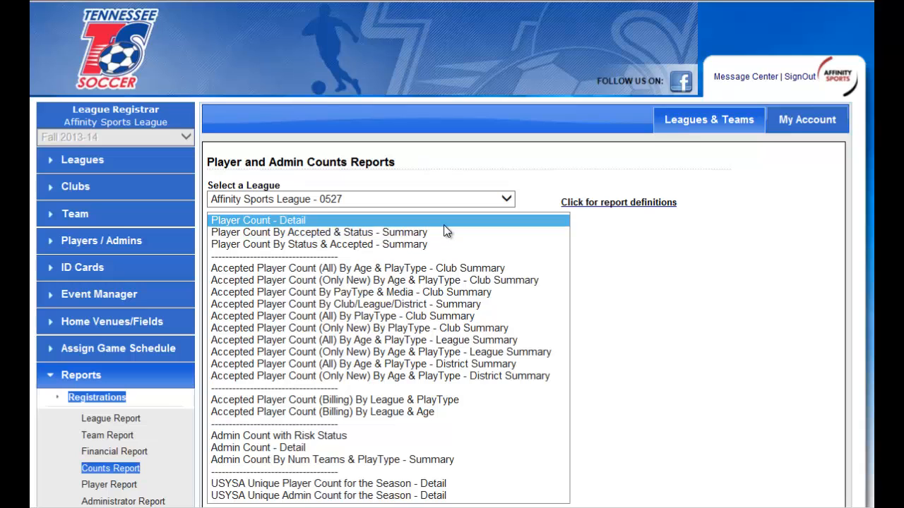
pyautogui.click(591, 259)
pyautogui.click(336, 304)
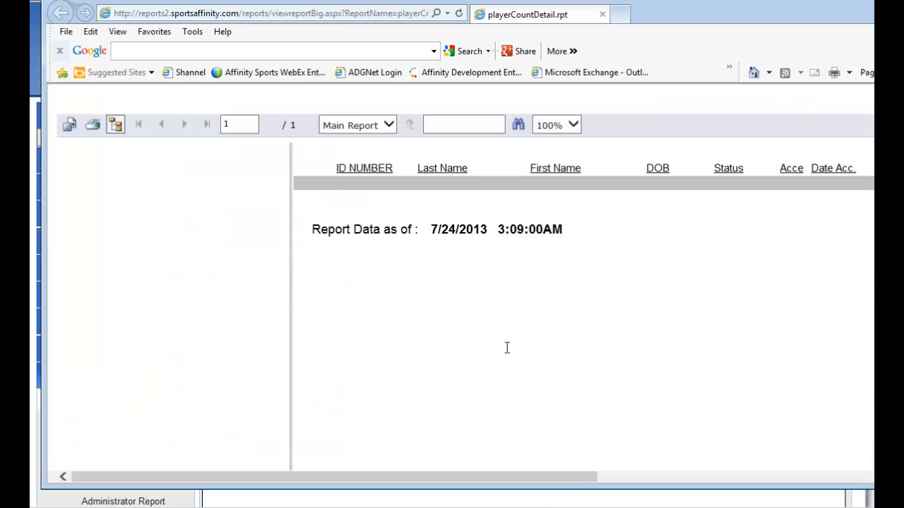
# Examine the columns across the full width of the player count report and close the report window.
pyautogui.moveTo(501, 480); pyautogui.dragTo(534, 479)
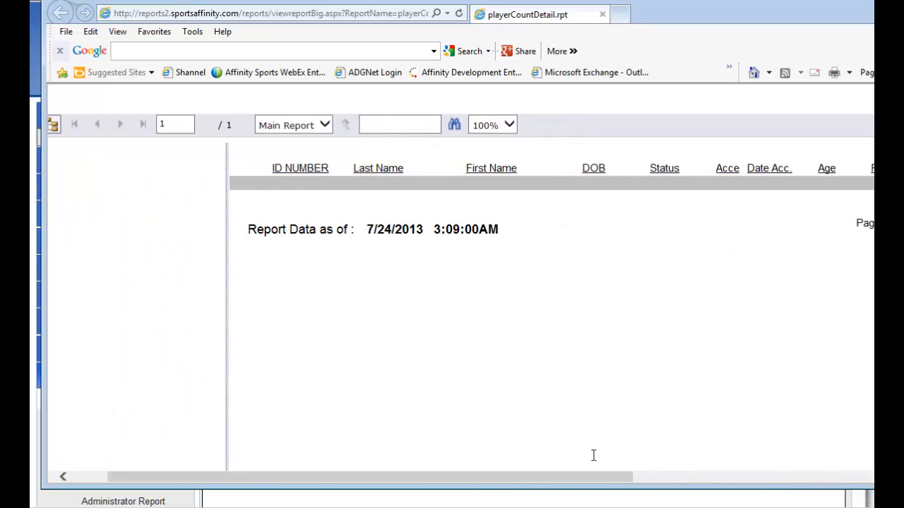
pyautogui.moveTo(610, 478); pyautogui.dragTo(855, 480)
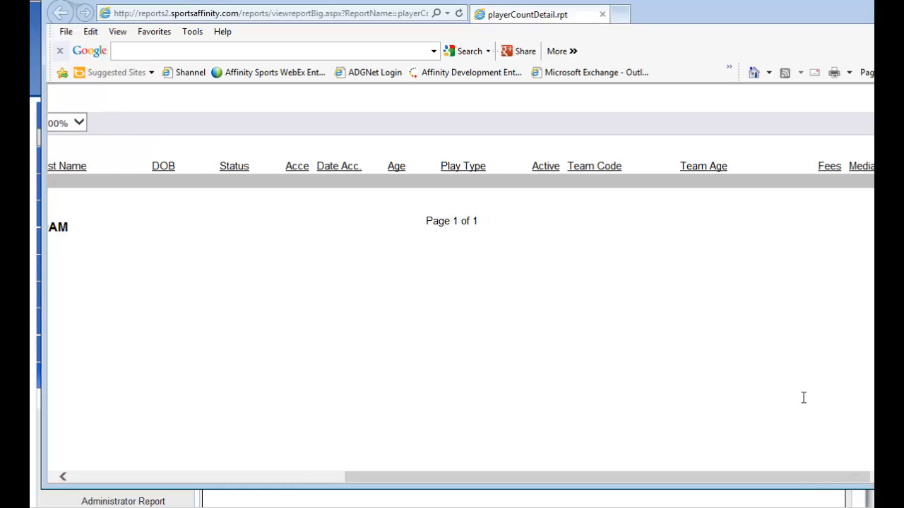
pyautogui.moveTo(700, 485); pyautogui.dragTo(817, 485)
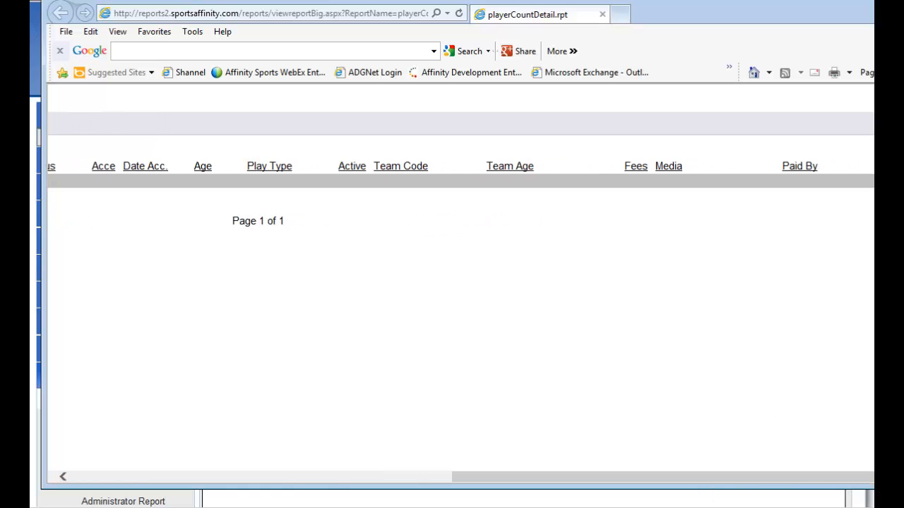
pyautogui.click(873, 3)
# Open the financial reports and choose Registration Payment Details By Product By Player as the report type.
pyautogui.scroll(-2, 304, 387)
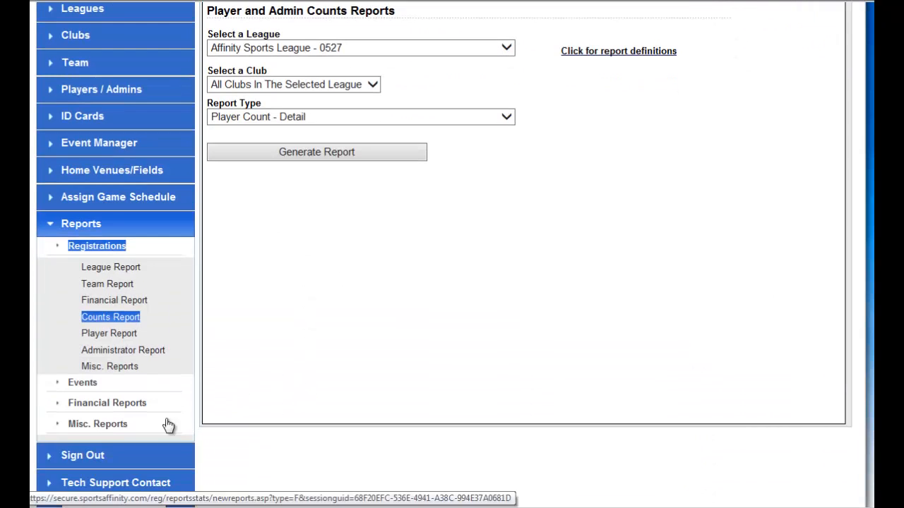
pyautogui.click(113, 410)
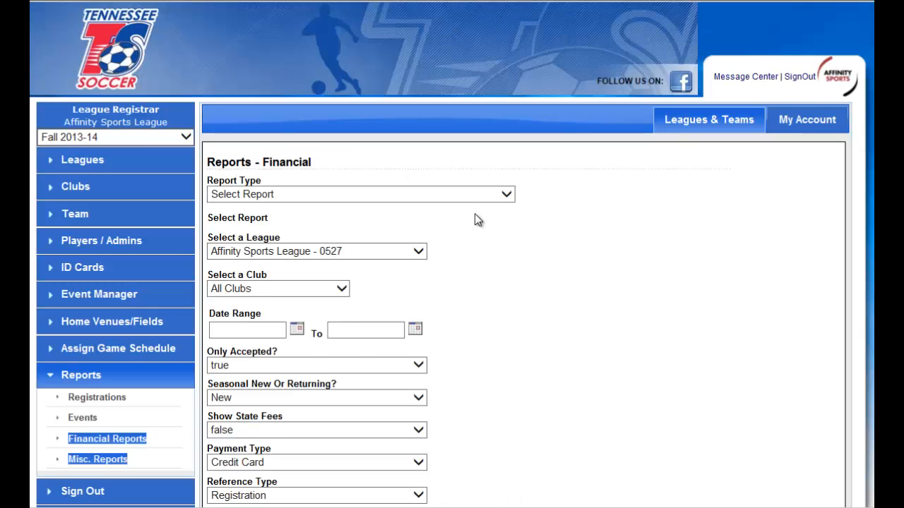
pyautogui.click(482, 194)
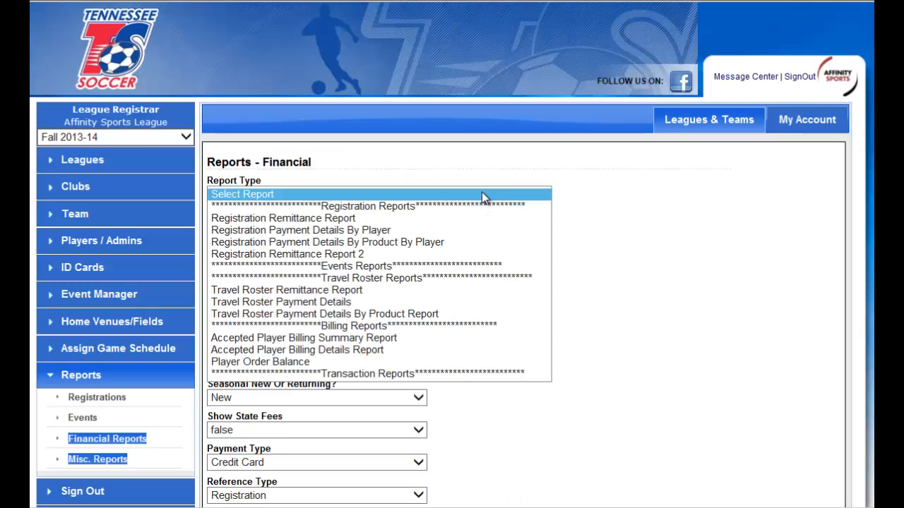
pyautogui.click(419, 243)
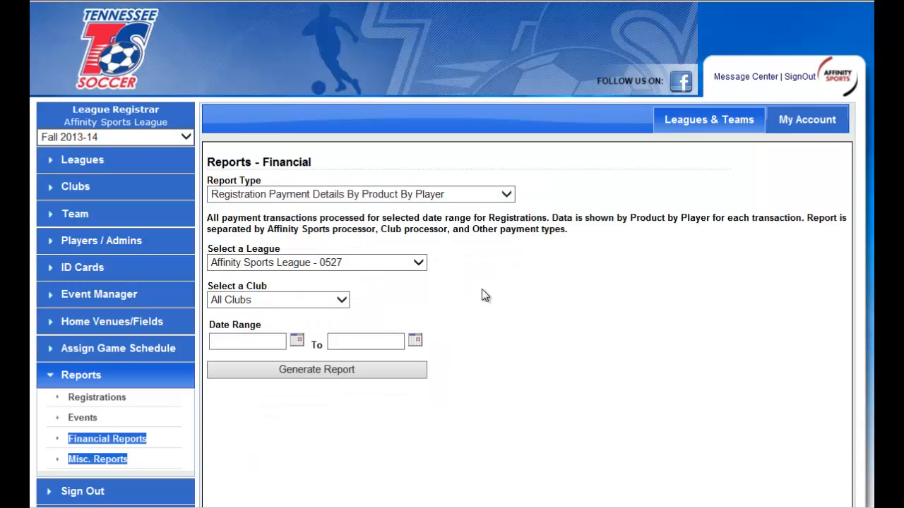
# Set the report's date range to start on 7/1/2013, pick an end date, and generate the payment details report.
pyautogui.scroll(-1, 480, 294)
pyautogui.click(295, 265)
pyautogui.click(303, 322)
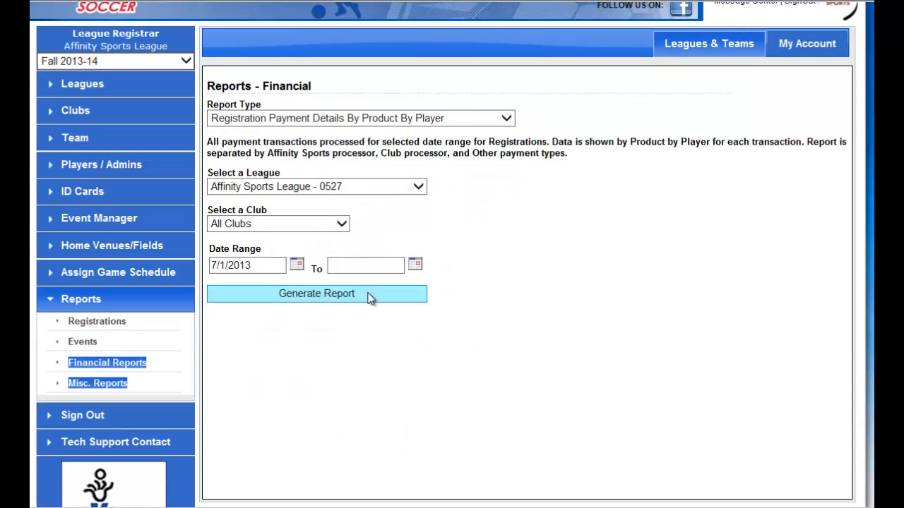
pyautogui.click(415, 265)
pyautogui.click(489, 384)
pyautogui.click(362, 296)
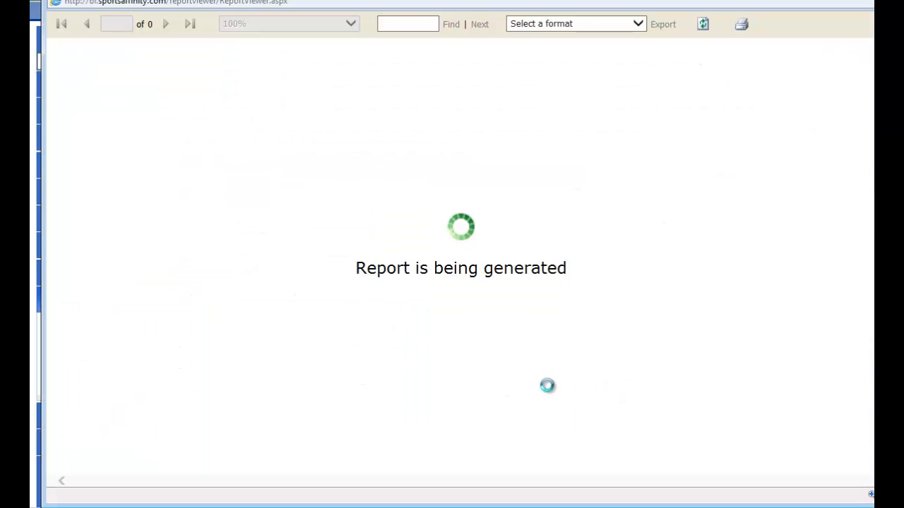
# Export the payment details report in Excel format and leave the report window.
pyautogui.moveTo(476, 0); pyautogui.dragTo(466, 10)
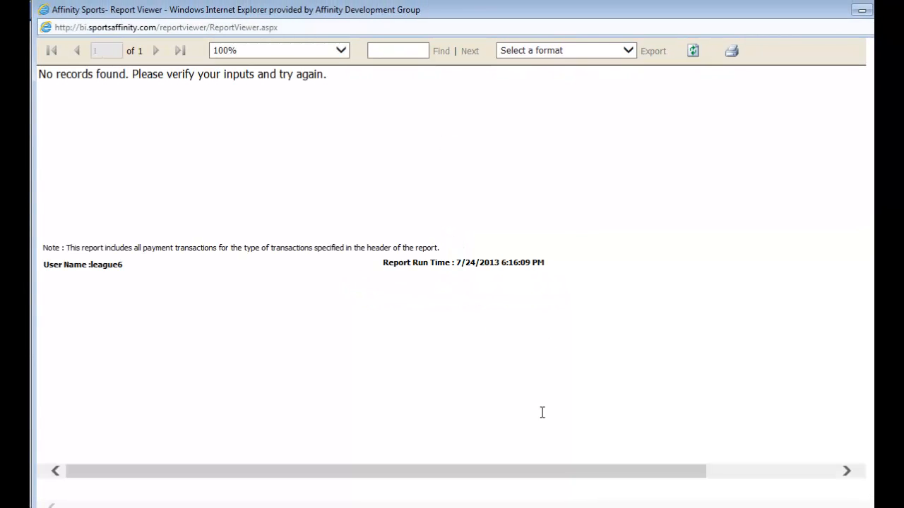
pyautogui.click(607, 51)
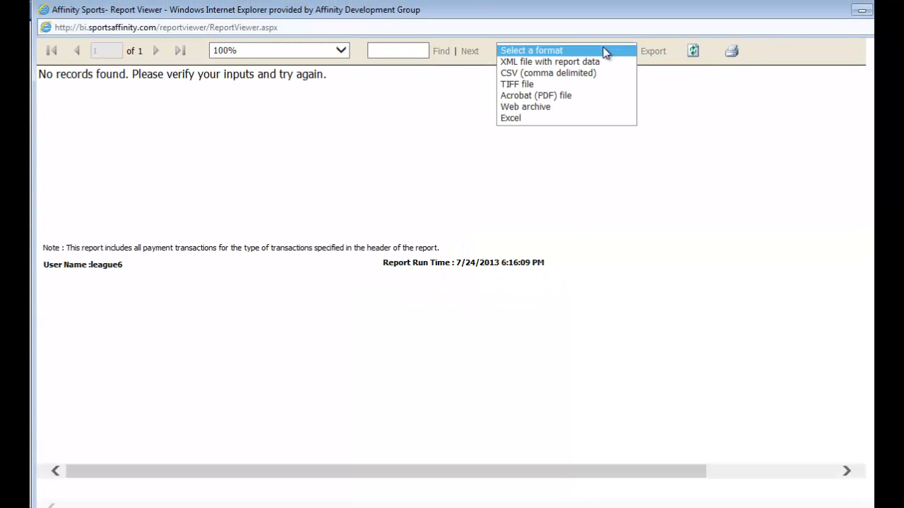
pyautogui.click(574, 119)
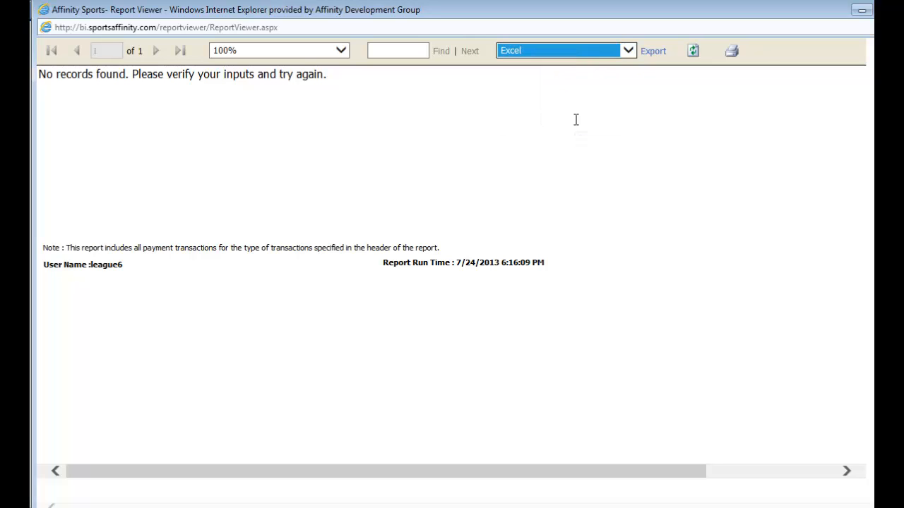
pyautogui.click(575, 120)
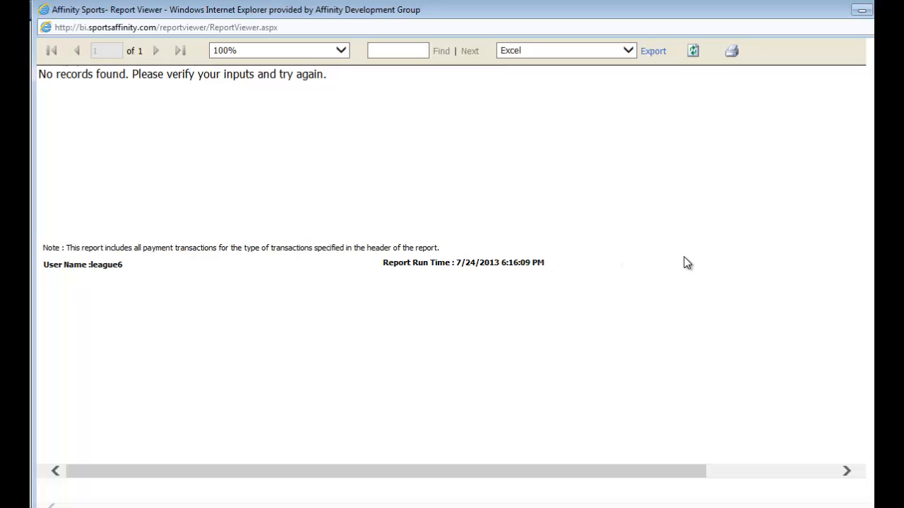
pyautogui.click(651, 51)
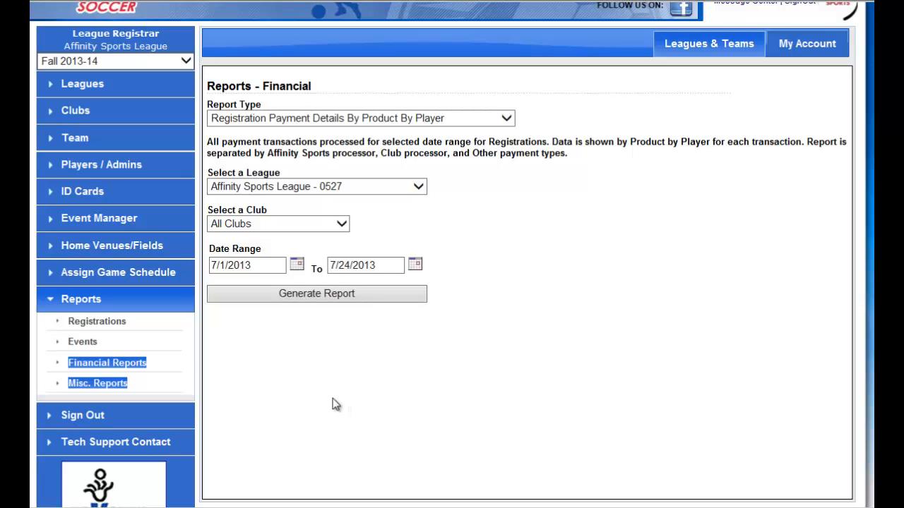
# Open the Affinity Sports League club for editing and go to its registration fees for Academy.
pyautogui.scroll(2, 287, 387)
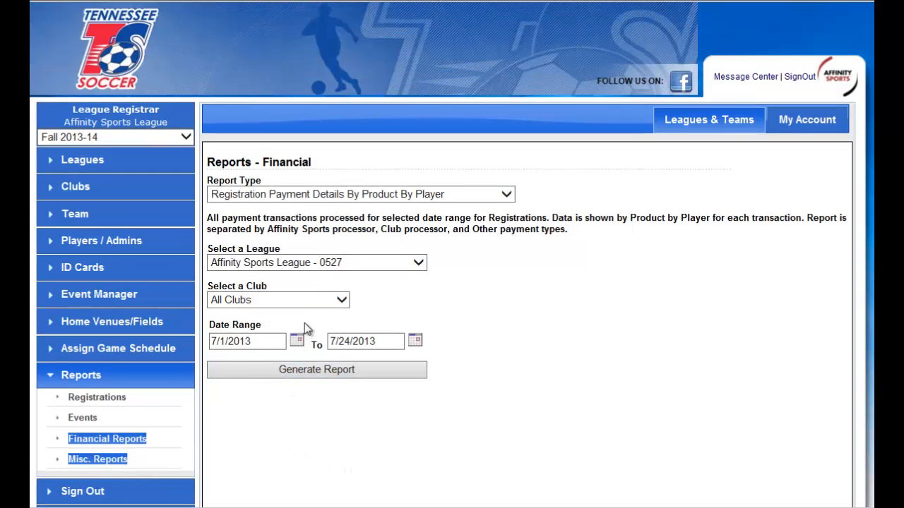
pyautogui.click(78, 191)
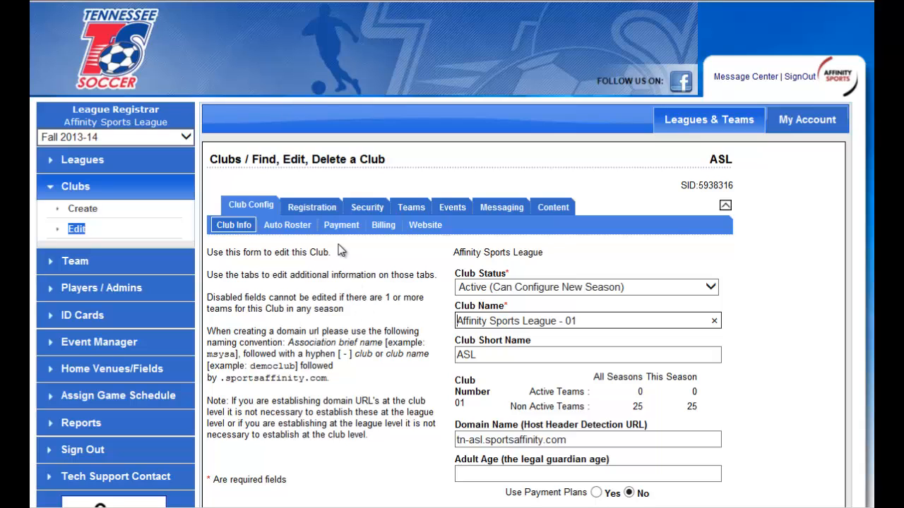
pyautogui.click(314, 207)
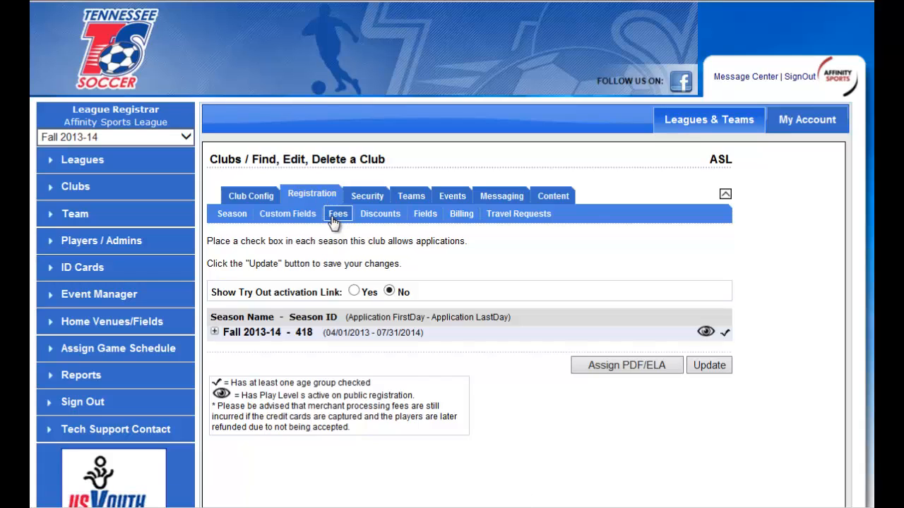
pyautogui.click(339, 216)
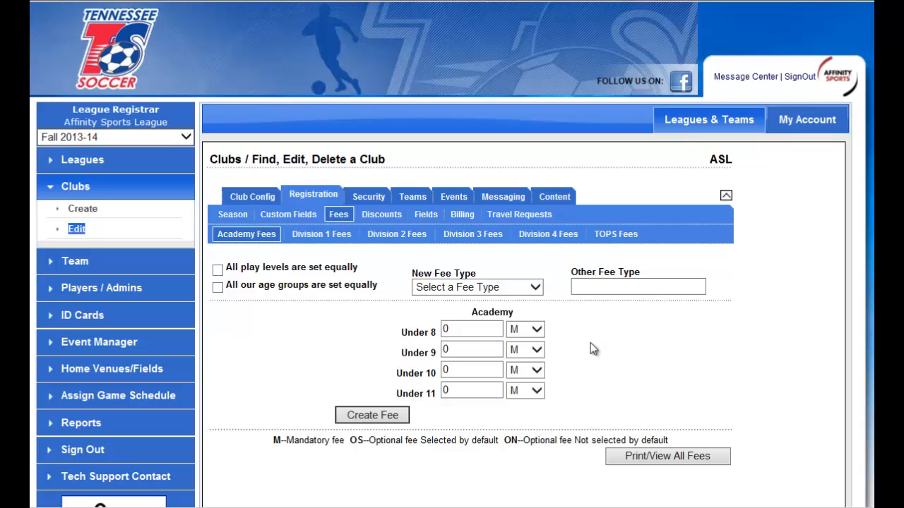
# Set up a new Academy Registration Fee of 95 applied equally to all age groups.
pyautogui.click(524, 288)
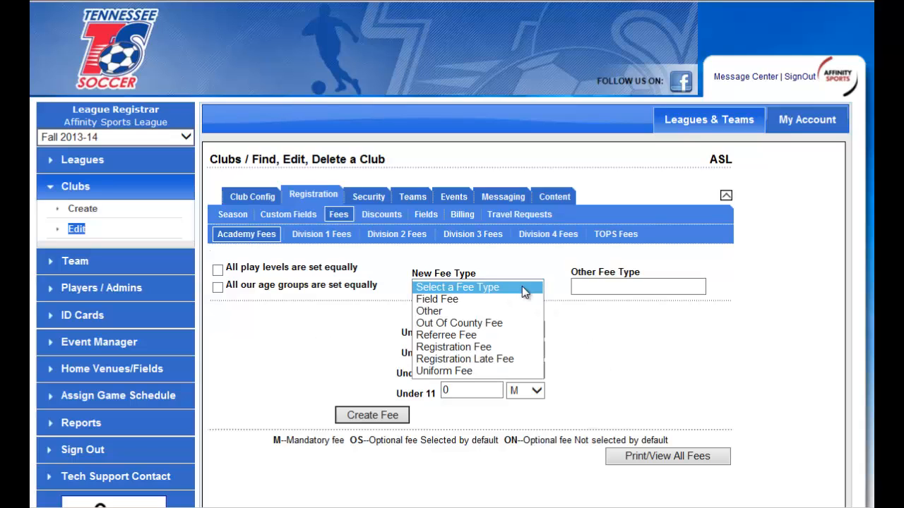
pyautogui.click(506, 345)
pyautogui.click(217, 287)
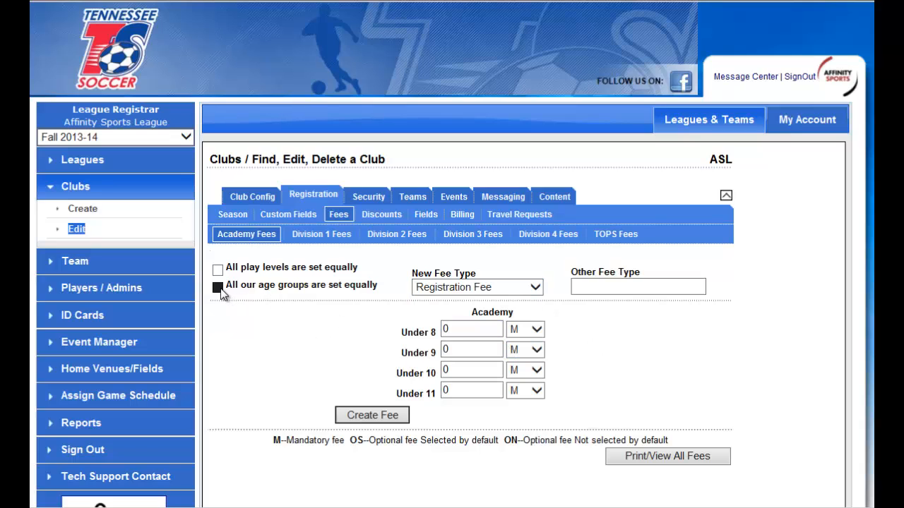
pyautogui.tripleClick(431, 326)
pyautogui.moveTo(480, 333); pyautogui.dragTo(401, 328)
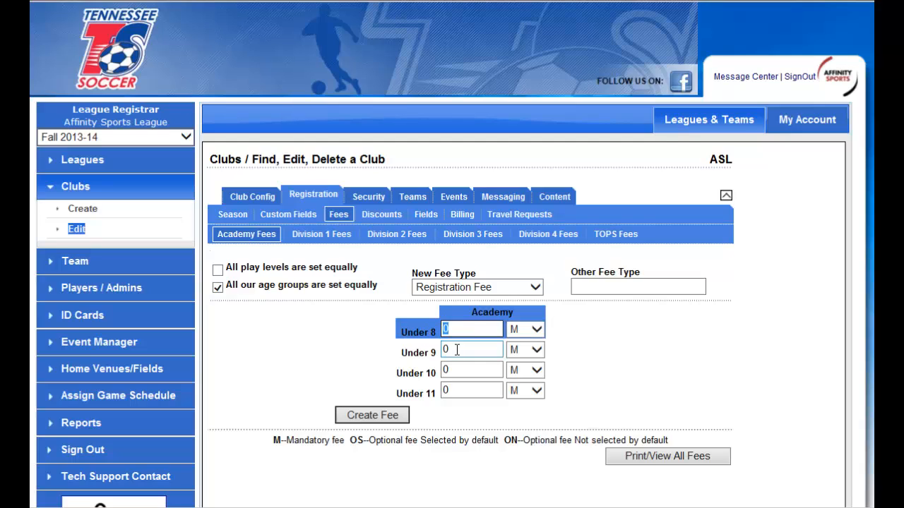
pyautogui.write('95')
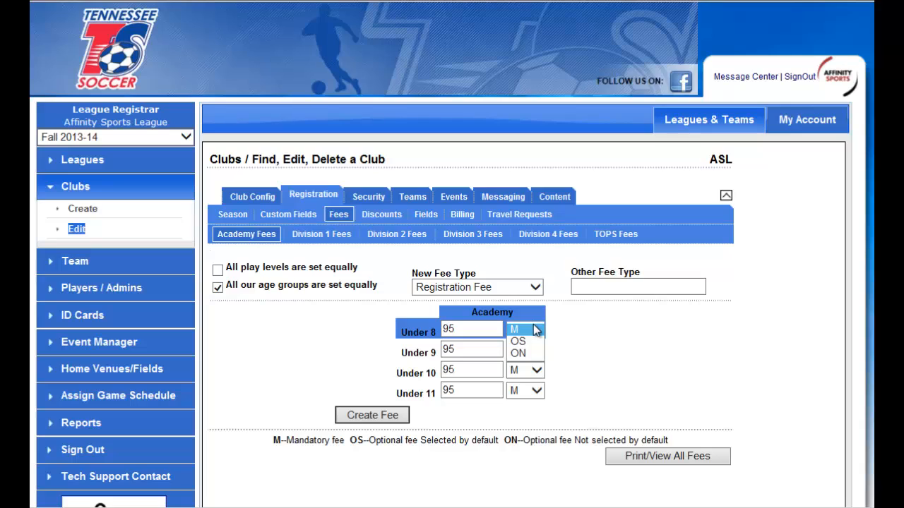
# Try the optional settings OS and ON for the Academy Registration Fee across all age groups.
pyautogui.click(534, 325)
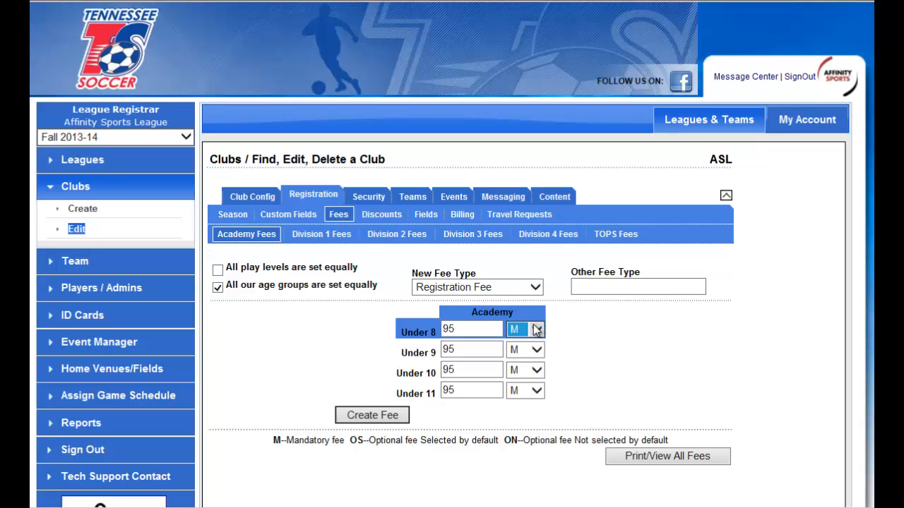
pyautogui.click(533, 326)
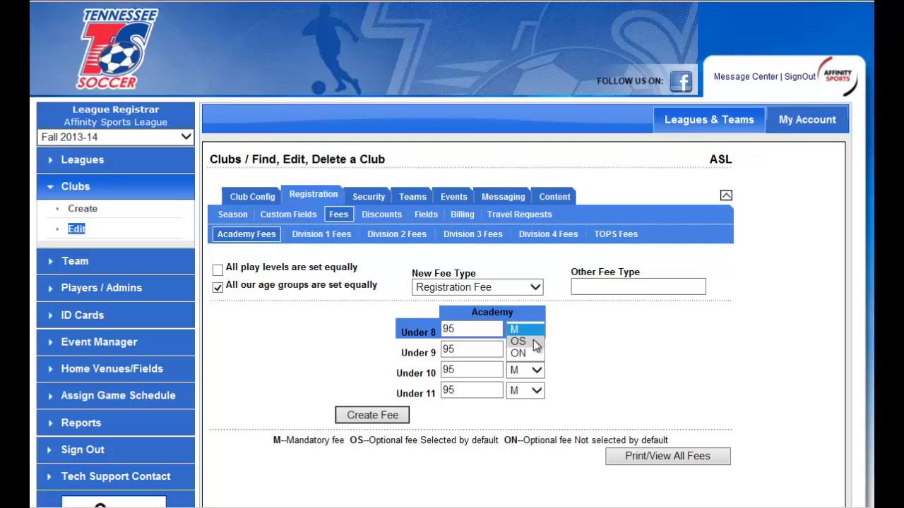
pyautogui.click(534, 342)
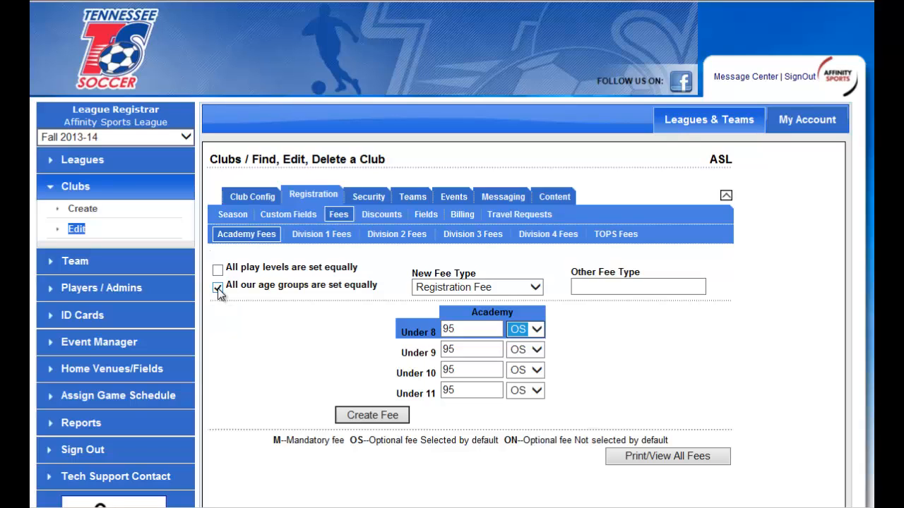
pyautogui.click(535, 329)
pyautogui.click(523, 342)
pyautogui.click(217, 269)
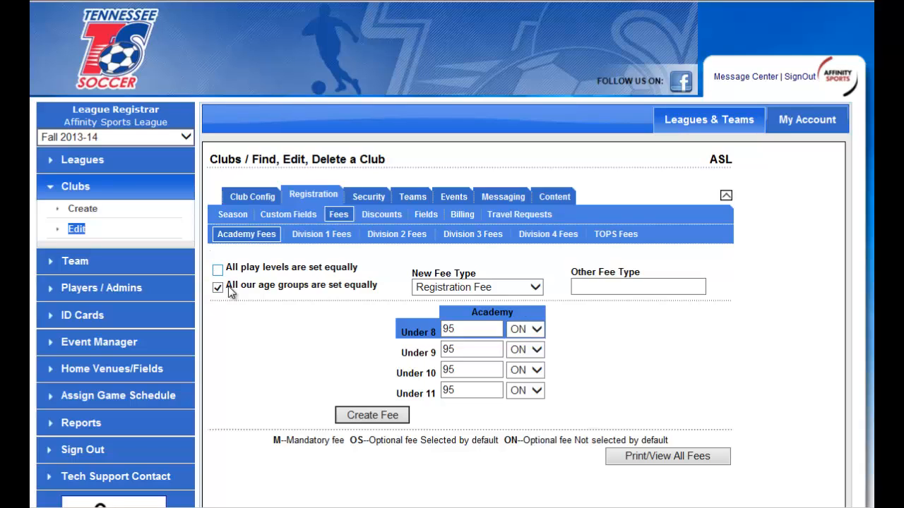
# Make the Registration Fee mandatory (M) for all Academy age groups and create it.
pyautogui.click(535, 329)
pyautogui.click(519, 305)
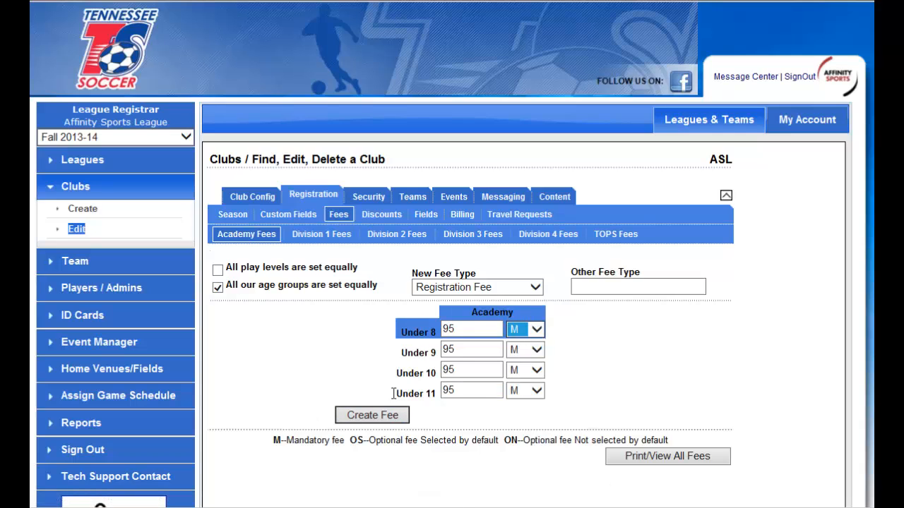
pyautogui.click(376, 418)
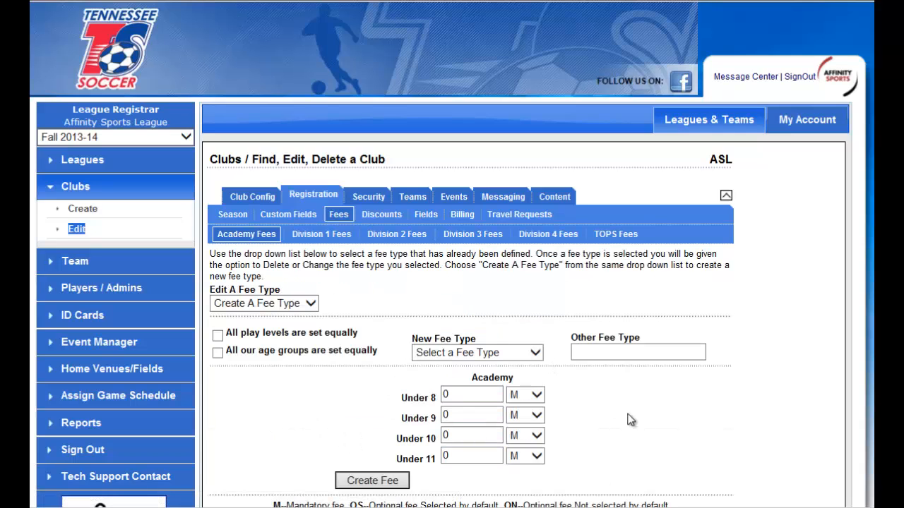
# Start another Academy fee with Other as its type and Uniform Fee as its name.
pyautogui.click(310, 304)
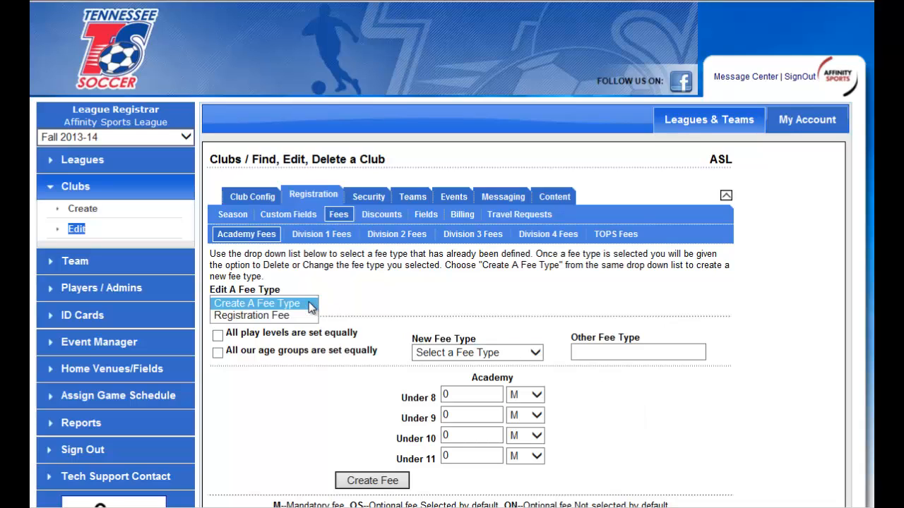
pyautogui.click(310, 304)
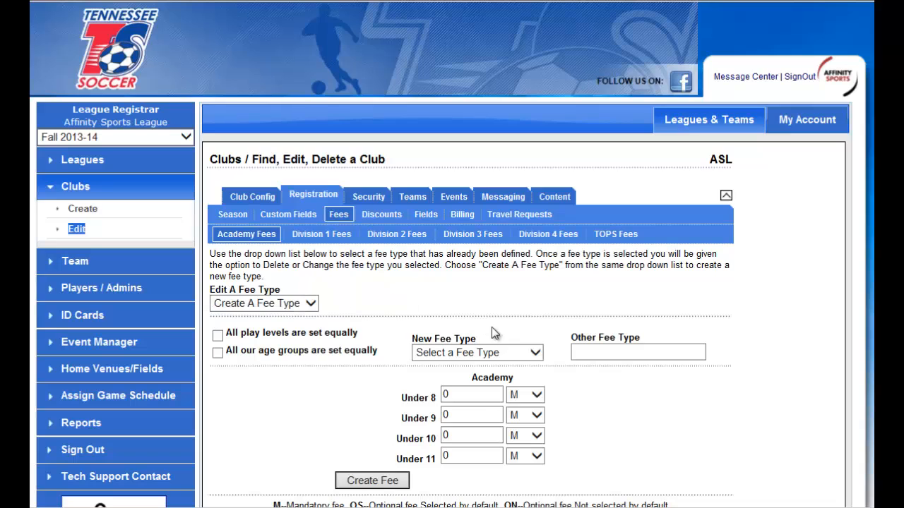
pyautogui.click(505, 349)
pyautogui.click(497, 376)
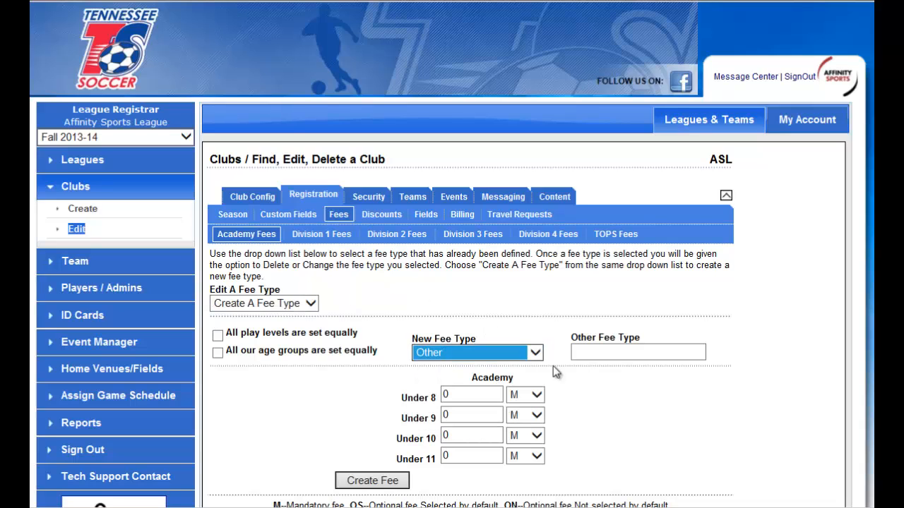
pyautogui.click(612, 351)
pyautogui.scroll(-1, 650, 374)
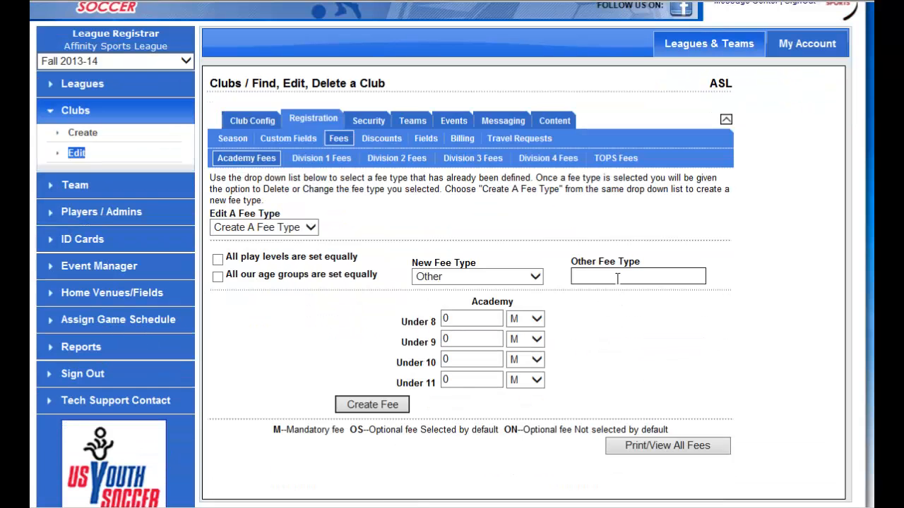
pyautogui.write('Uniform Fee')
pyautogui.click(339, 404)
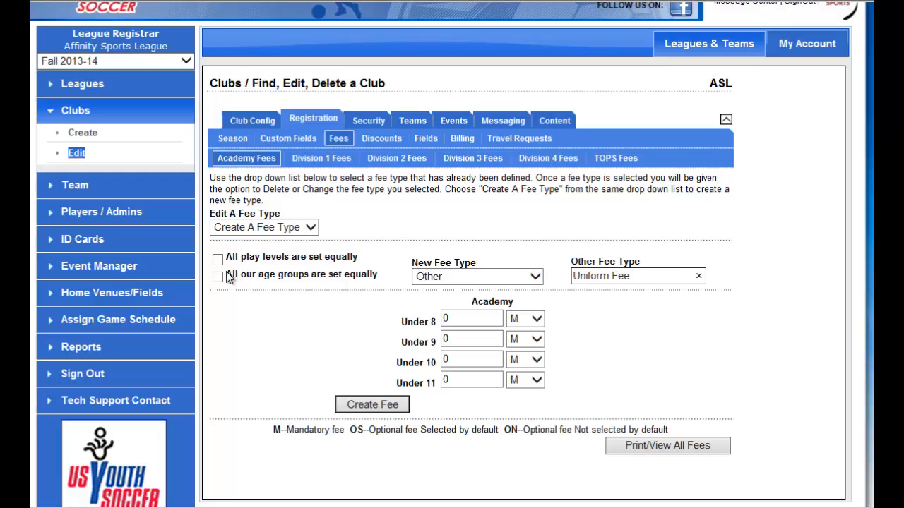
# Change the name of the Other fee type to Shirt Fee.
pyautogui.click(637, 260)
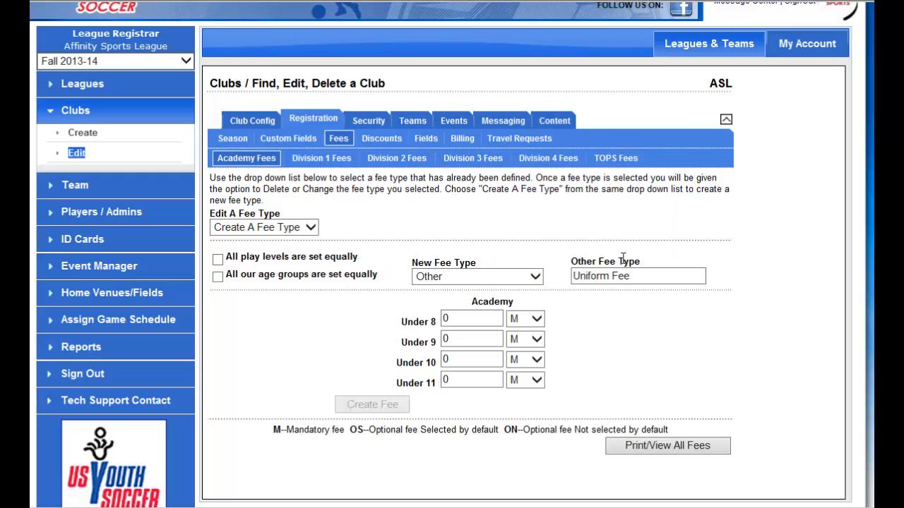
pyautogui.click(515, 277)
pyautogui.click(511, 276)
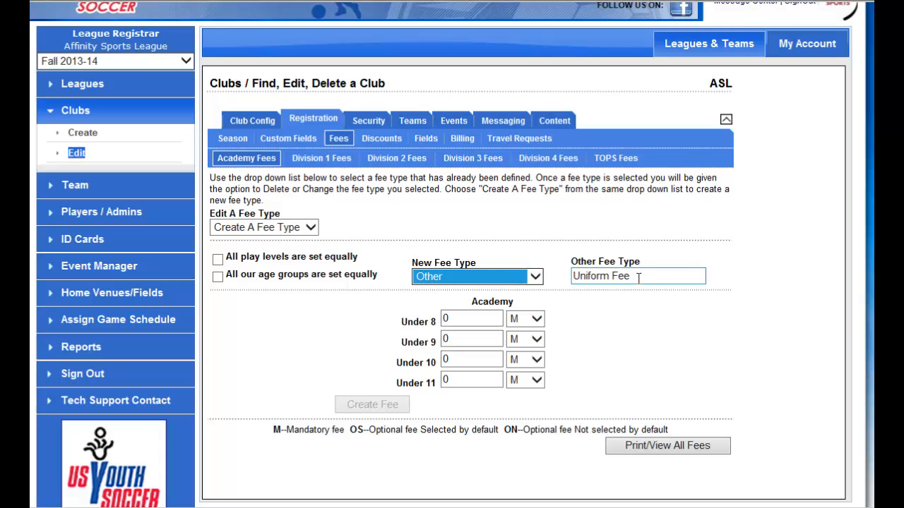
pyautogui.moveTo(639, 277); pyautogui.dragTo(536, 270)
pyautogui.click(615, 314)
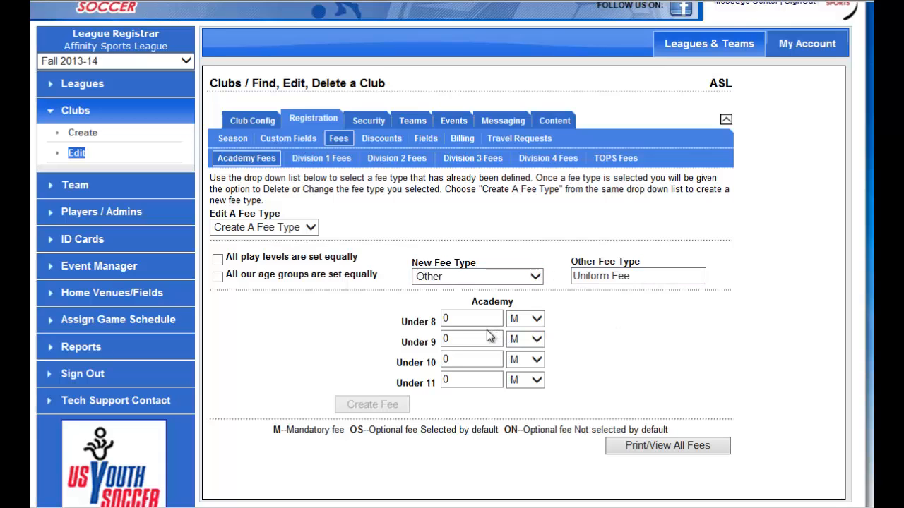
pyautogui.scroll(2, 485, 332)
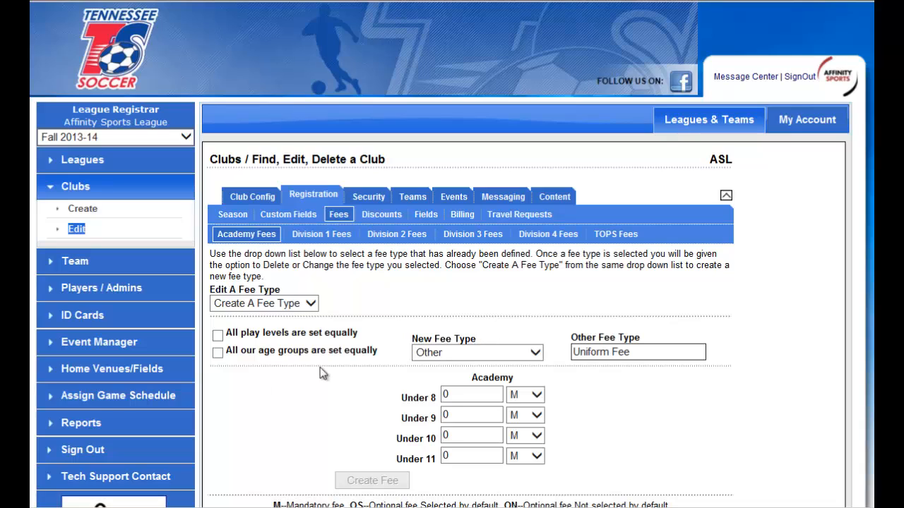
pyautogui.click(606, 353)
pyautogui.doubleClick(594, 352)
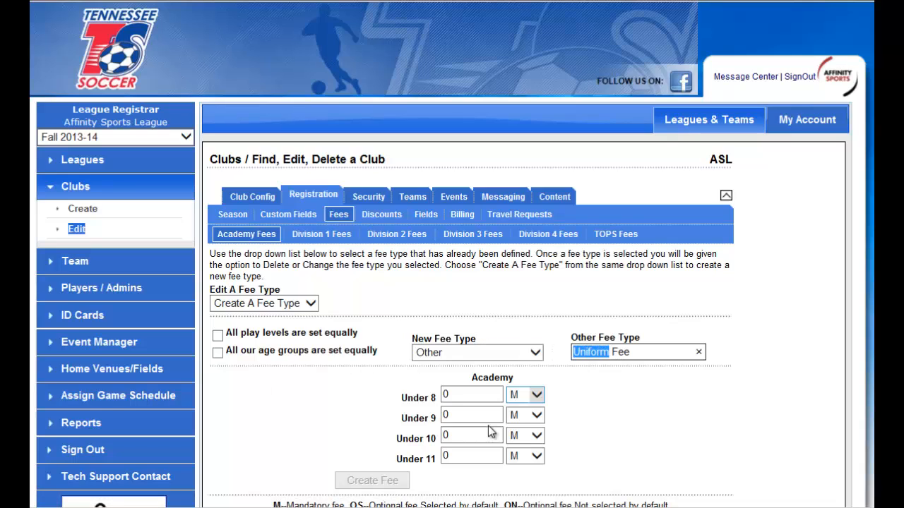
pyautogui.write('Shirt')
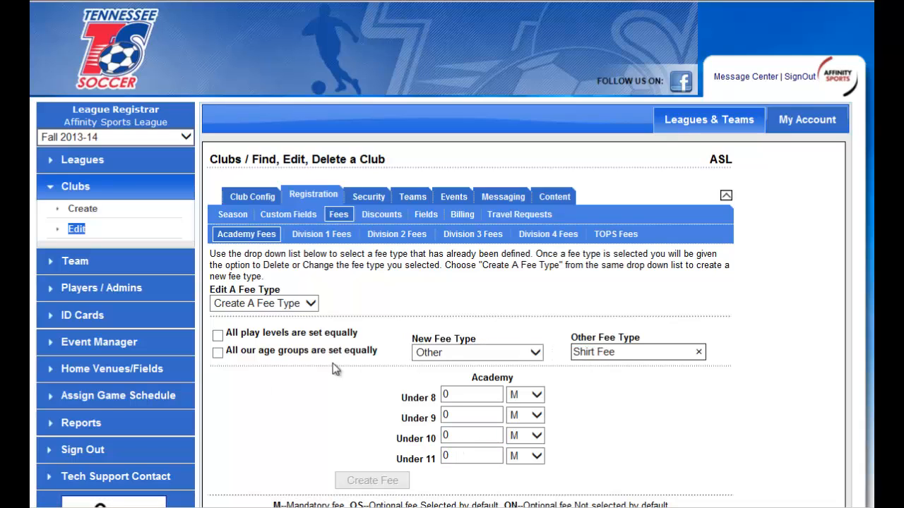
# Set the Shirt Fee to 35 equally for all Academy age groups as optional not selected by default (ON), and create it.
pyautogui.click(218, 353)
pyautogui.click(452, 394)
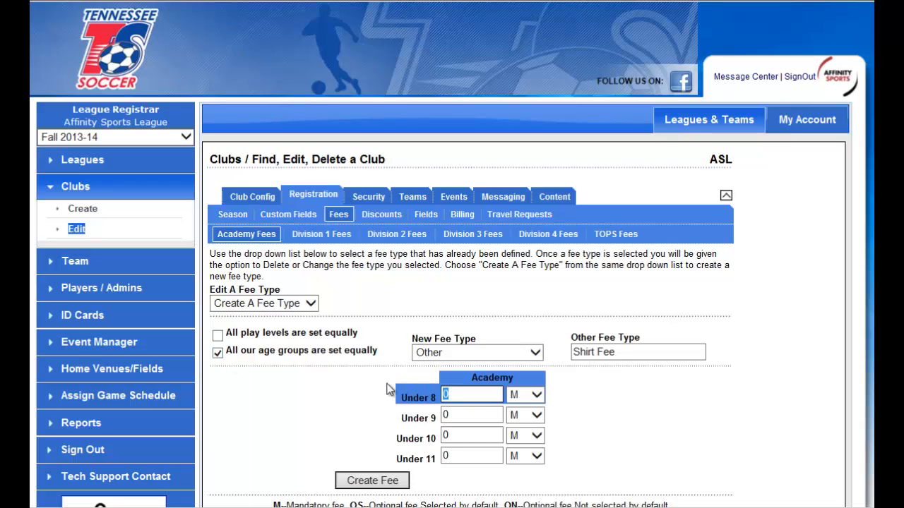
pyautogui.write('35')
pyautogui.click(537, 395)
pyautogui.click(519, 424)
pyautogui.scroll(-3, 494, 396)
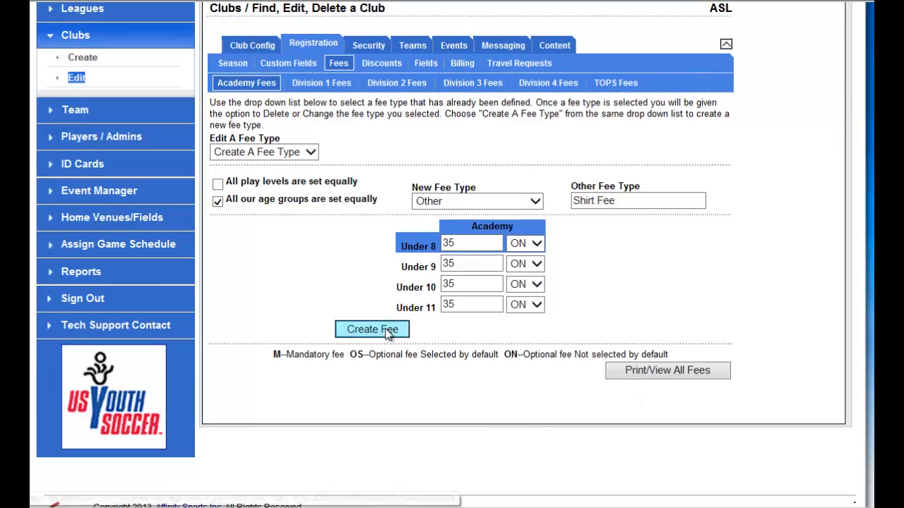
pyautogui.click(387, 334)
# View the existing Academy Registration Fee and its amounts, and switch to the Division 1 fees.
pyautogui.click(308, 304)
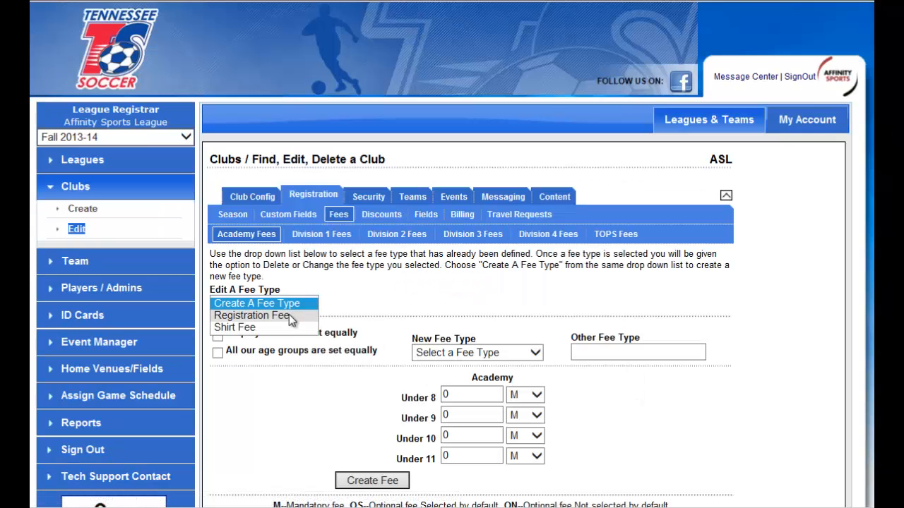
pyautogui.click(287, 316)
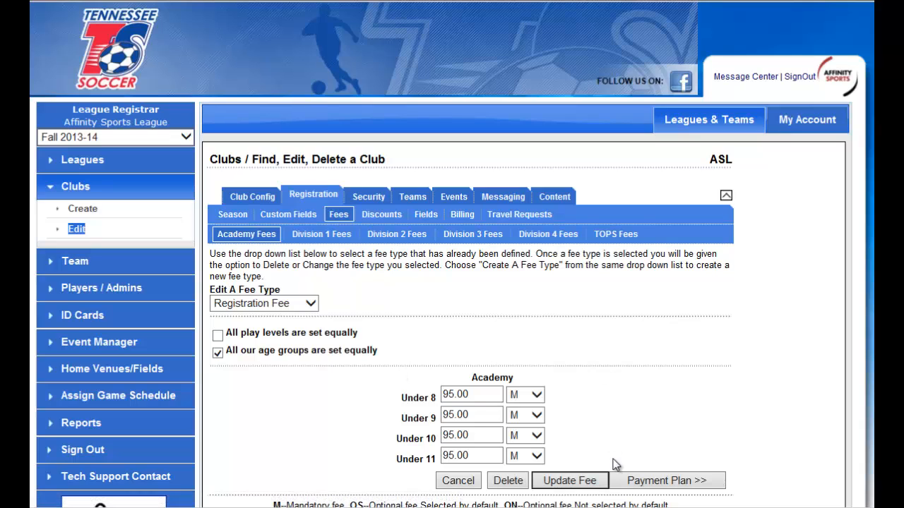
pyautogui.click(343, 240)
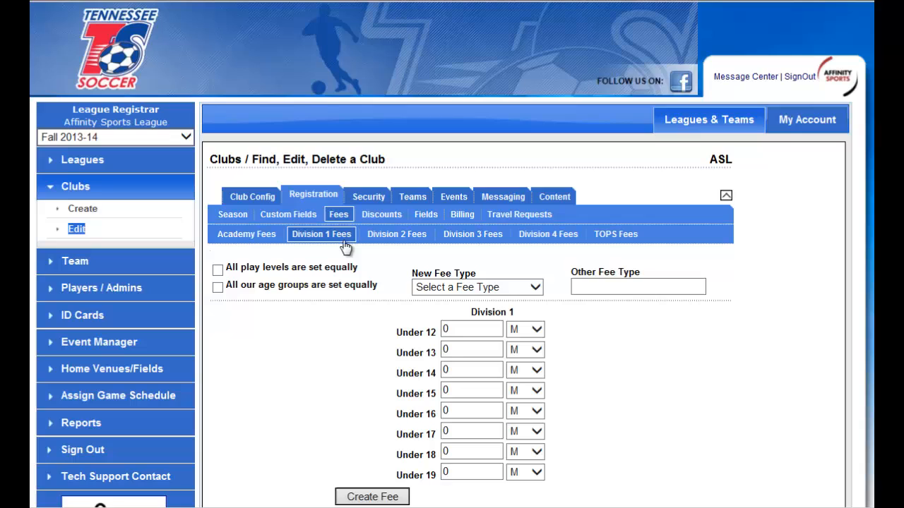
# Create a Division 1 Registration Fee of 395 set equally for all age groups.
pyautogui.click(464, 287)
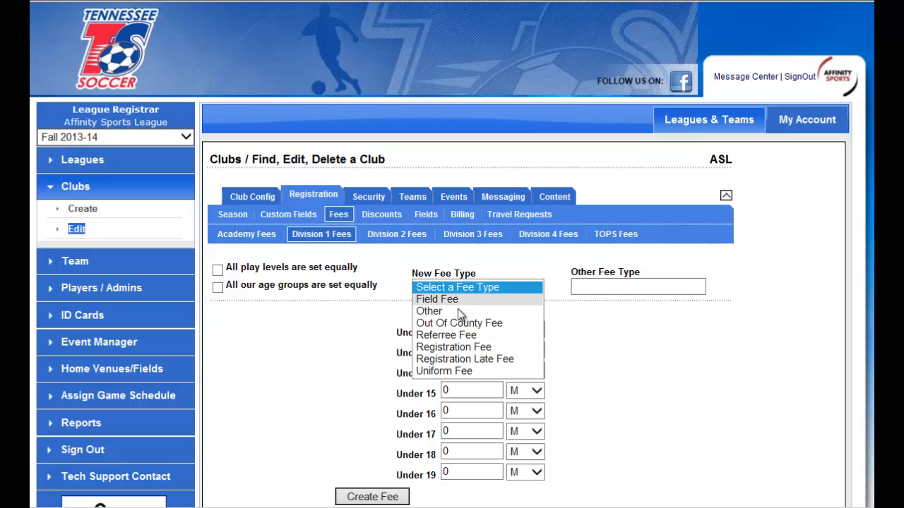
pyautogui.click(467, 346)
pyautogui.click(218, 289)
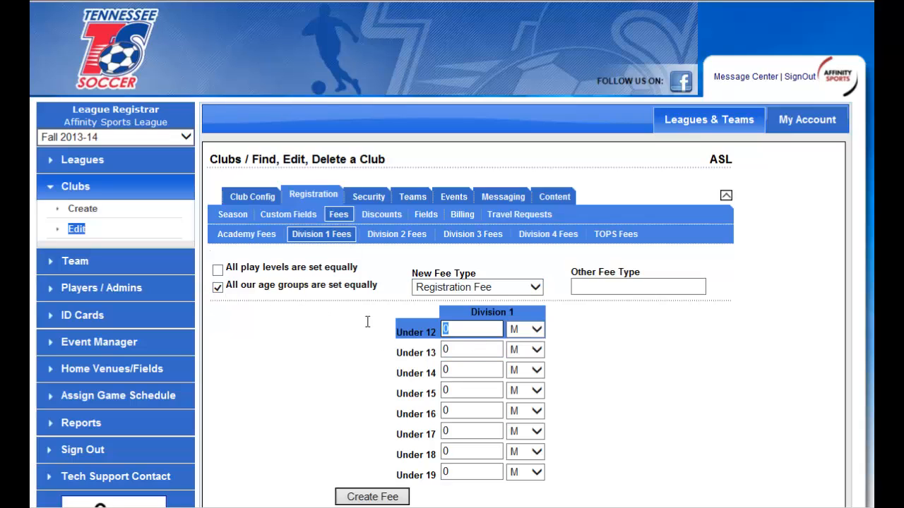
pyautogui.write('395')
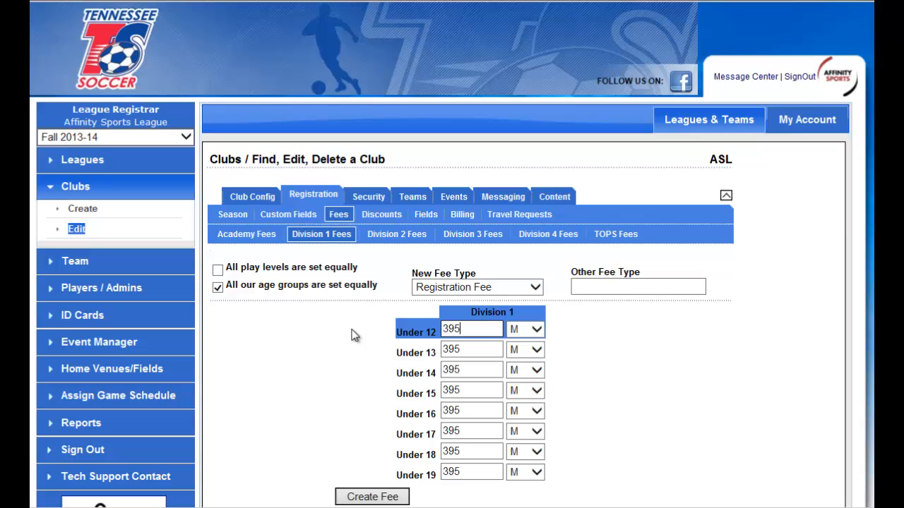
pyautogui.click(355, 496)
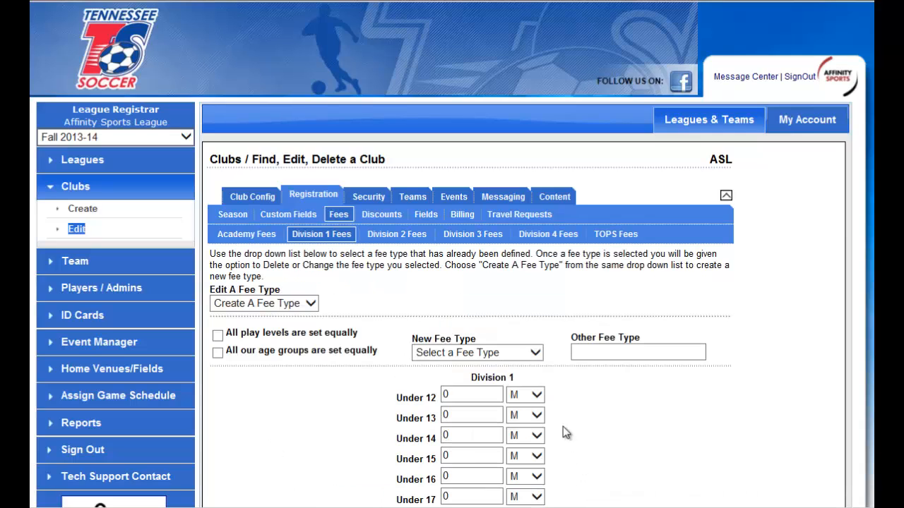
# Create a Division 1 Uniform Fee of 75 equally for all age groups, with the ON option.
pyautogui.click(478, 347)
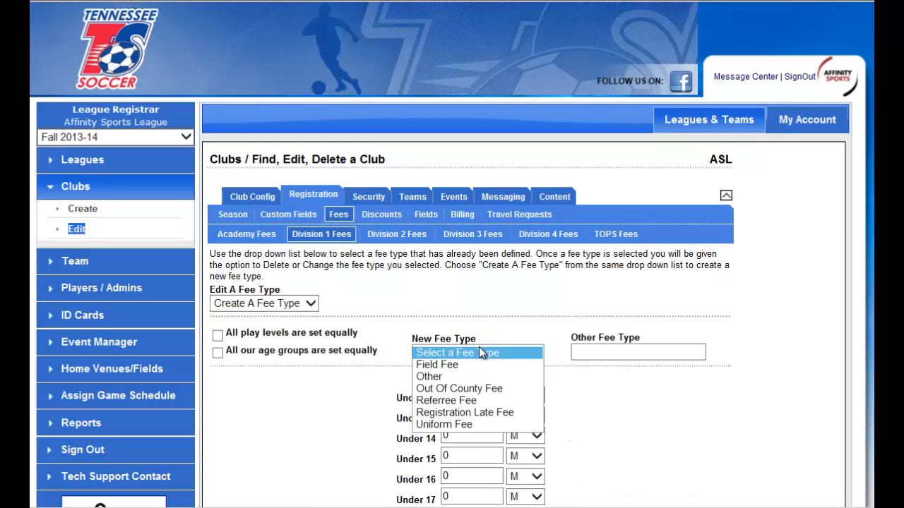
pyautogui.click(477, 426)
pyautogui.click(218, 354)
pyautogui.click(488, 396)
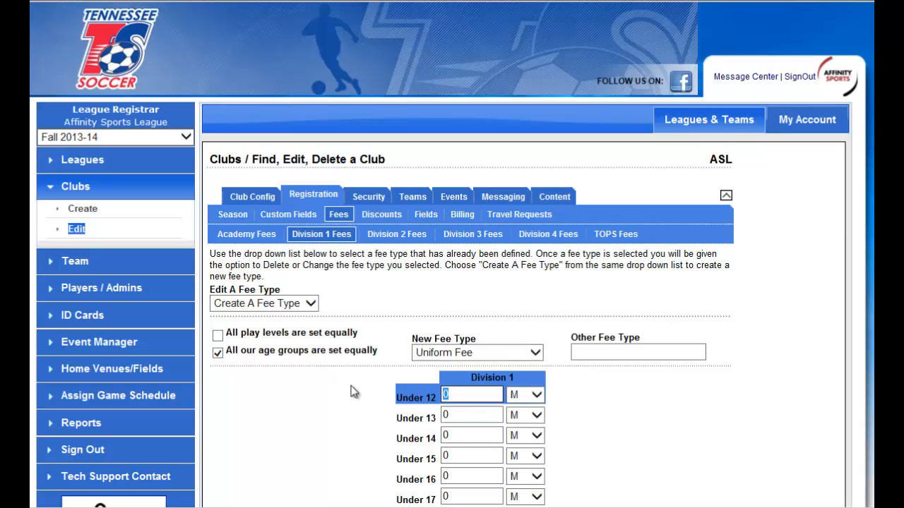
pyautogui.write('75')
pyautogui.scroll(-3, 502, 289)
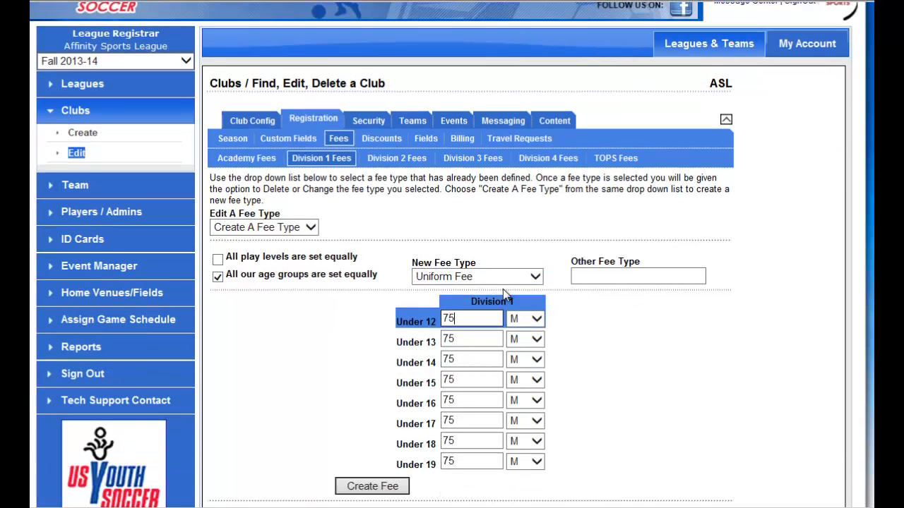
pyautogui.click(536, 321)
pyautogui.click(517, 343)
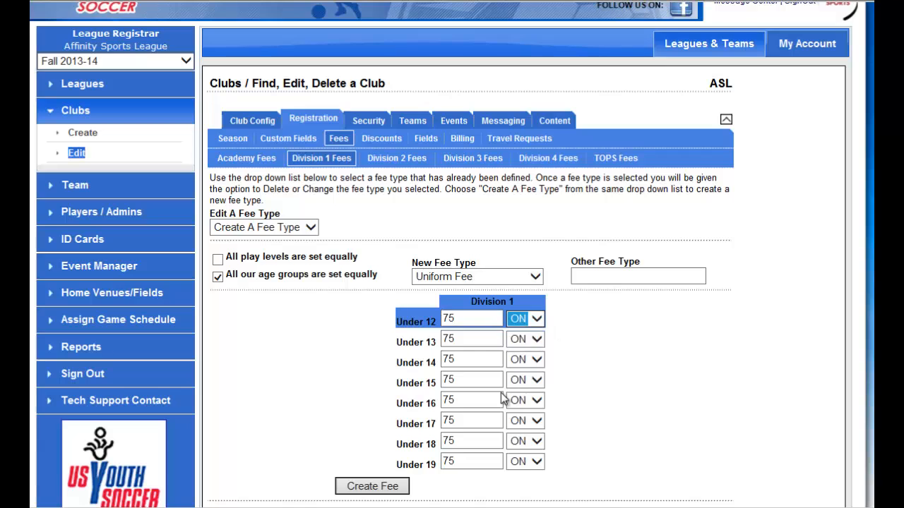
pyautogui.click(396, 486)
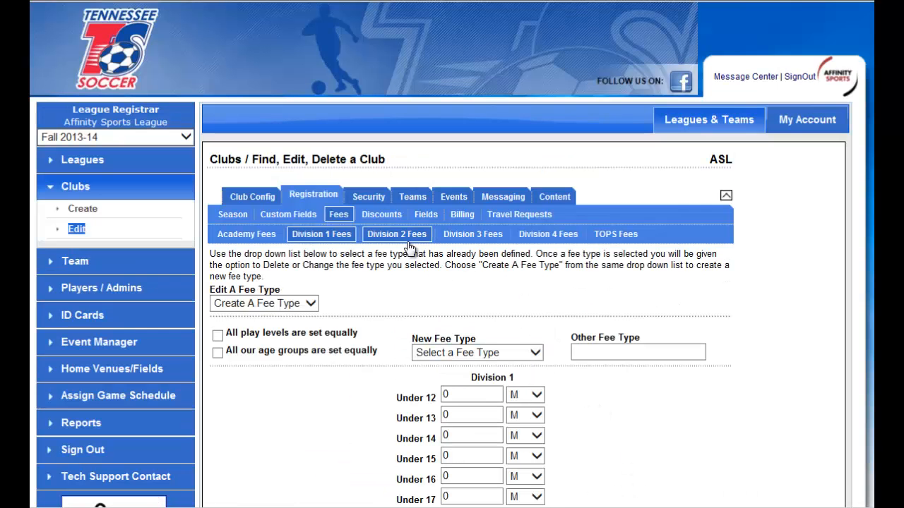
# View the Division 2 fees, then examine the Academy discount types and the previous-season choices for the Return Player Discount.
pyautogui.click(408, 241)
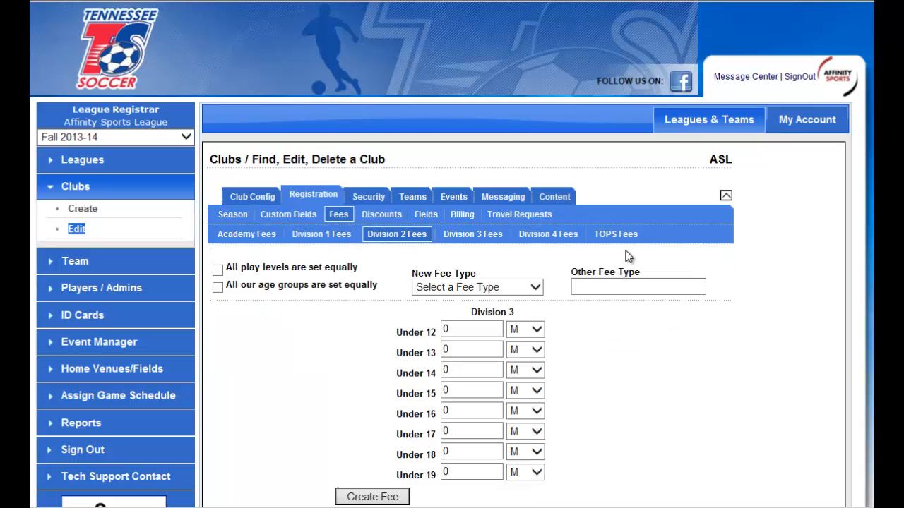
pyautogui.click(395, 221)
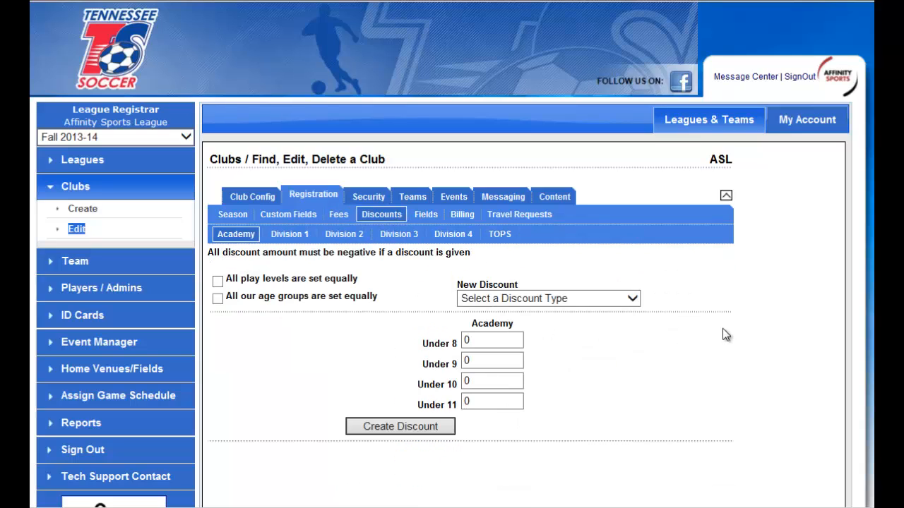
pyautogui.scroll(-1, 756, 330)
pyautogui.click(584, 223)
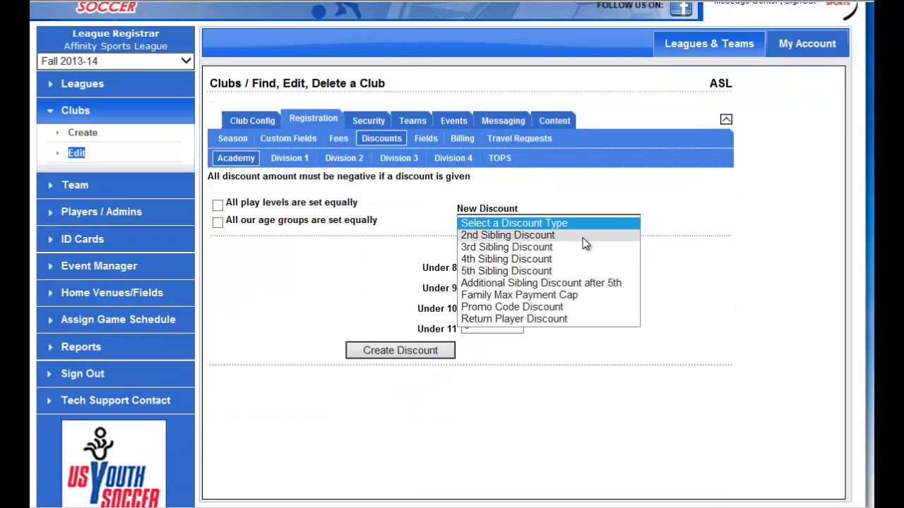
pyautogui.click(567, 320)
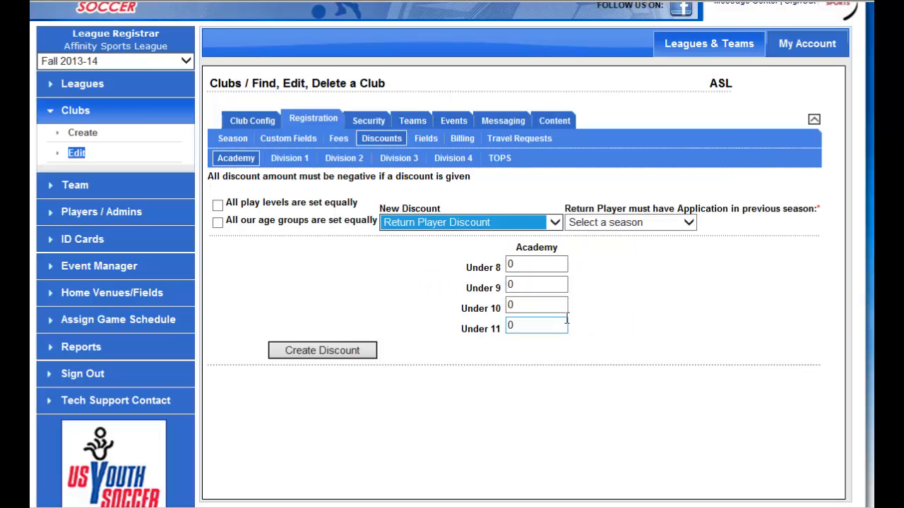
pyautogui.click(656, 224)
pyautogui.click(640, 239)
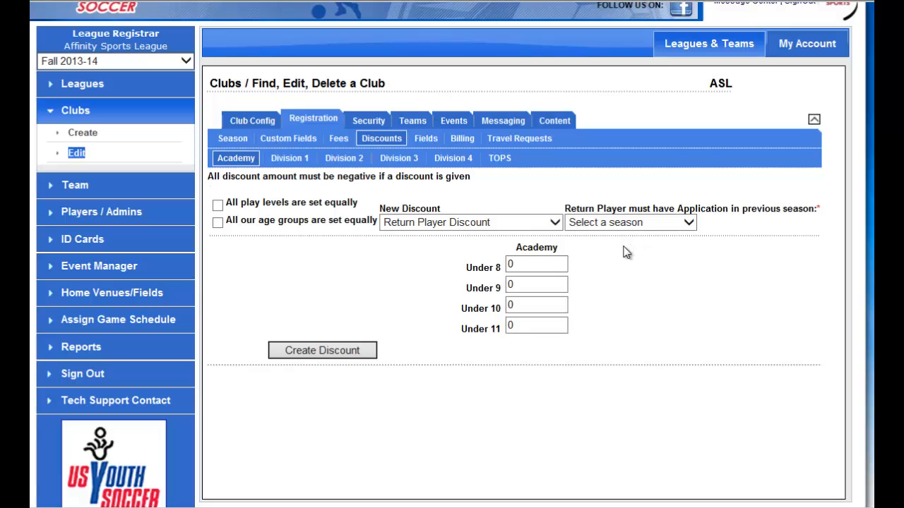
# Switch the new Academy discount to Promo Code Discount to view its code and expiry date fields.
pyautogui.click(519, 227)
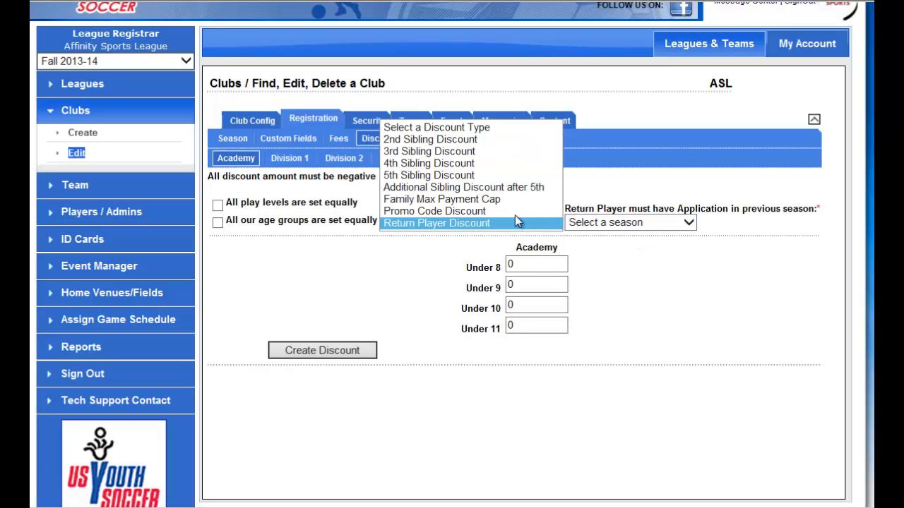
pyautogui.click(512, 211)
pyautogui.click(608, 222)
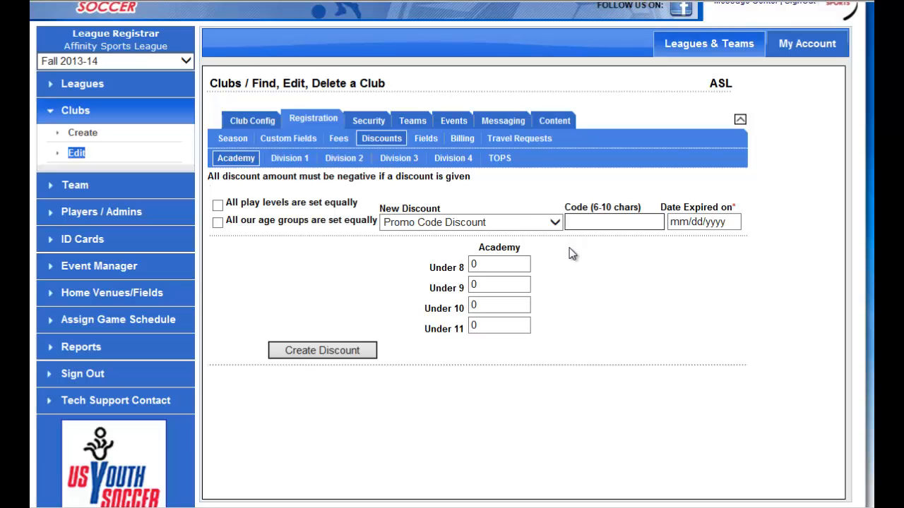
# Start a club registration custom field titled Volunteers Need with Check Boxes as its field type.
pyautogui.click(305, 139)
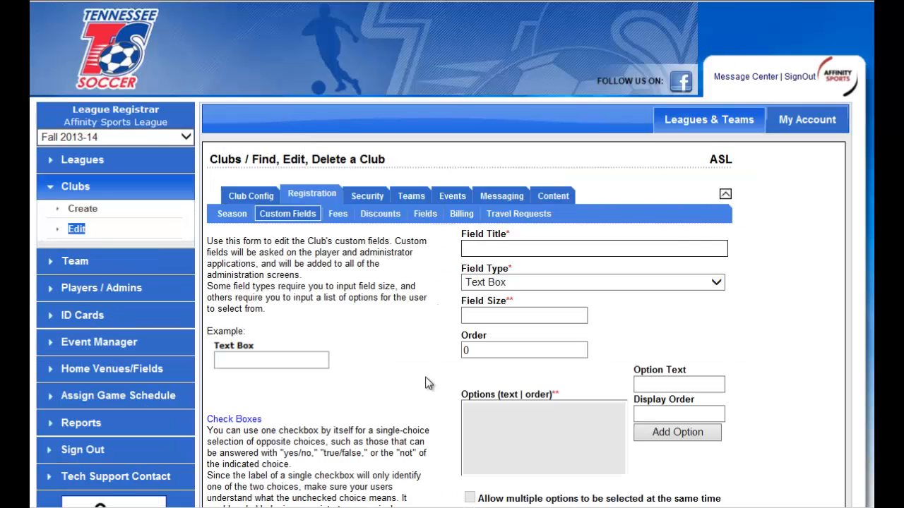
pyautogui.scroll(-2, 796, 333)
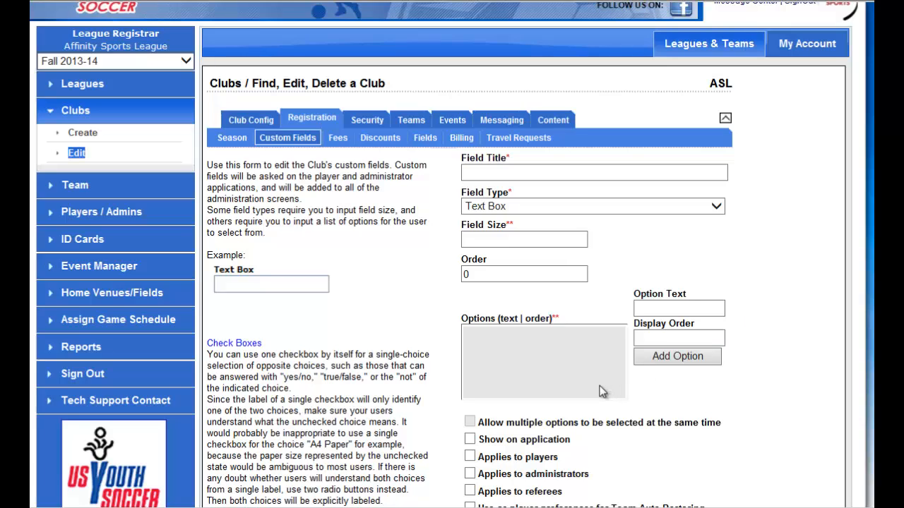
pyautogui.click(581, 173)
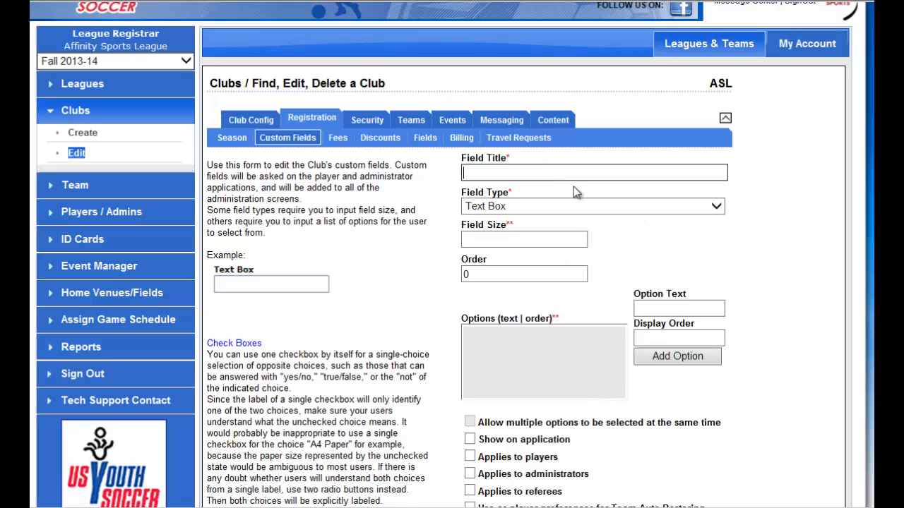
pyautogui.write('Volunteers Need')
pyautogui.click(625, 206)
pyautogui.click(618, 166)
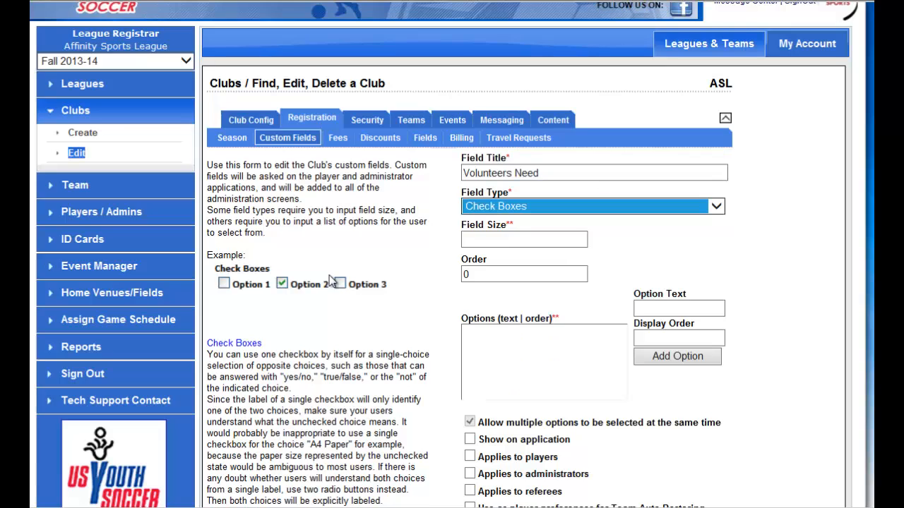
# Add the option Head Coach with display order 1 to the Volunteers Need field.
pyautogui.click(686, 308)
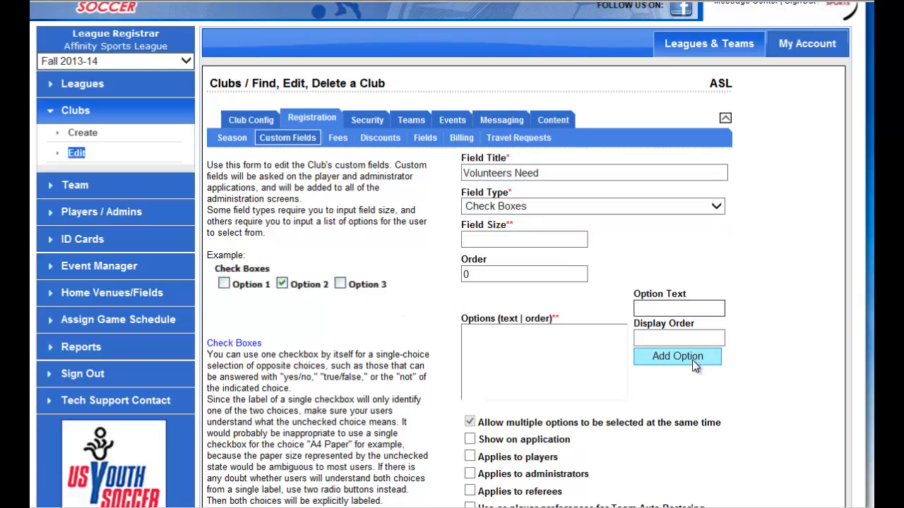
pyautogui.write('Head Coach')
pyautogui.click(677, 338)
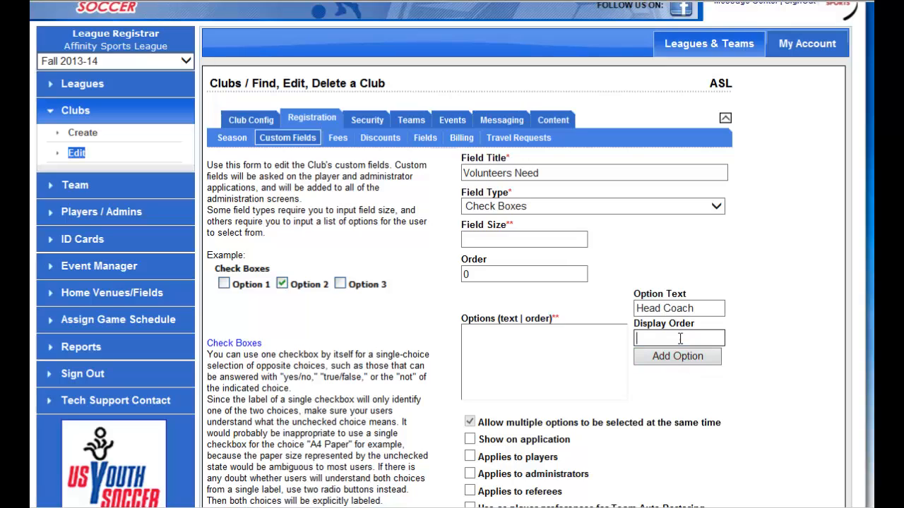
pyautogui.write('1')
pyautogui.click(668, 359)
# Add the option Asst Coach with display order 2 to the custom field.
pyautogui.click(670, 307)
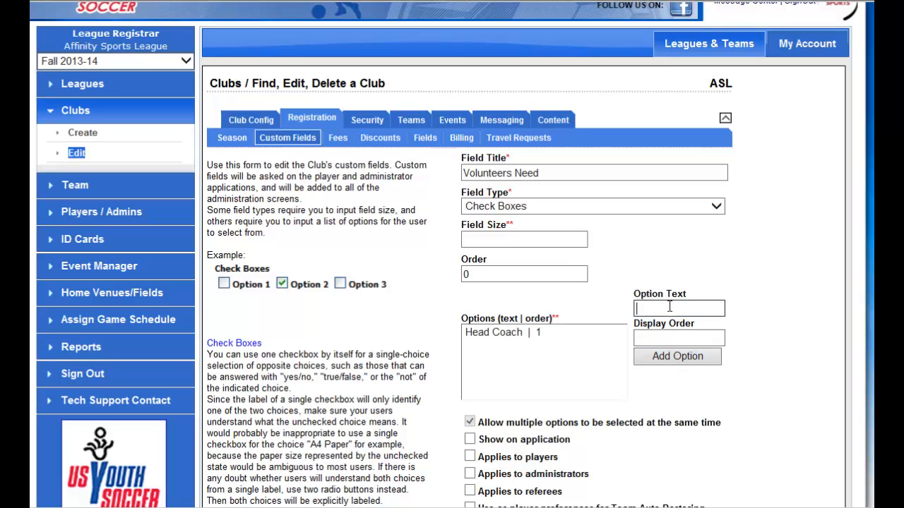
pyautogui.write('Asst Coach')
pyautogui.click(659, 338)
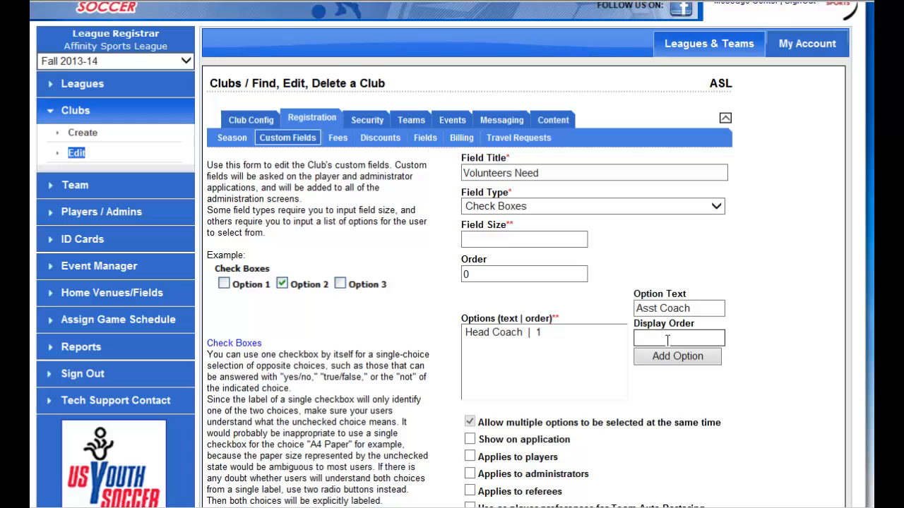
pyautogui.write('2')
pyautogui.click(670, 357)
# Add the option Team Manager with display order 3 to the custom field.
pyautogui.click(664, 309)
pyautogui.write('Team ')
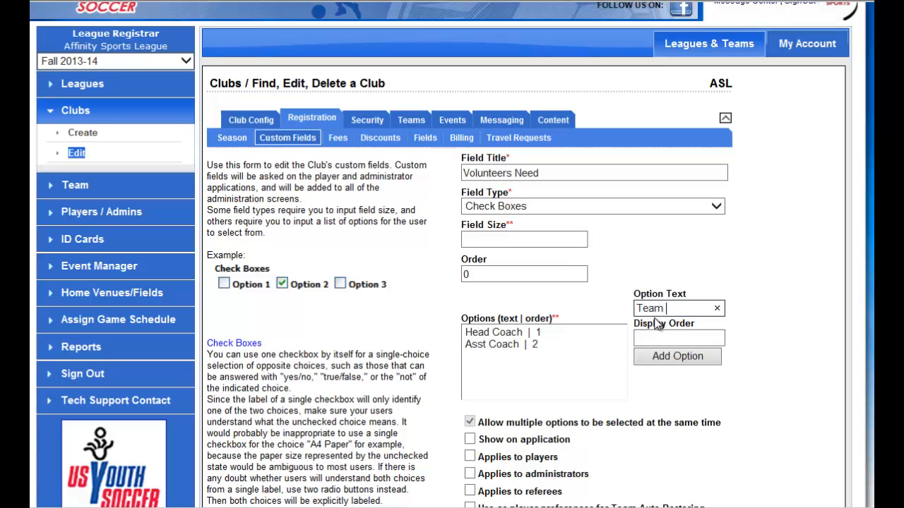
pyautogui.write('Manager')
pyautogui.click(639, 336)
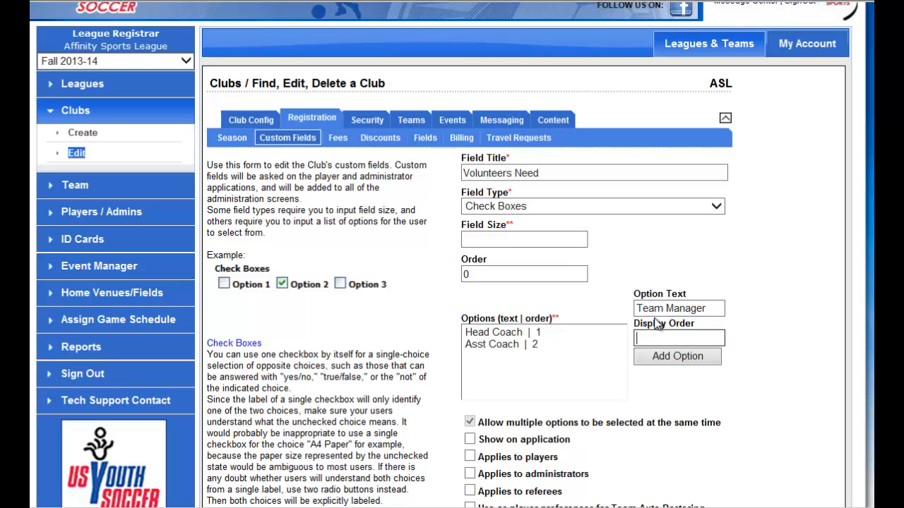
pyautogui.write('3')
pyautogui.click(677, 356)
# Add the option Snack Shop with display order 4 to the custom field.
pyautogui.click(666, 308)
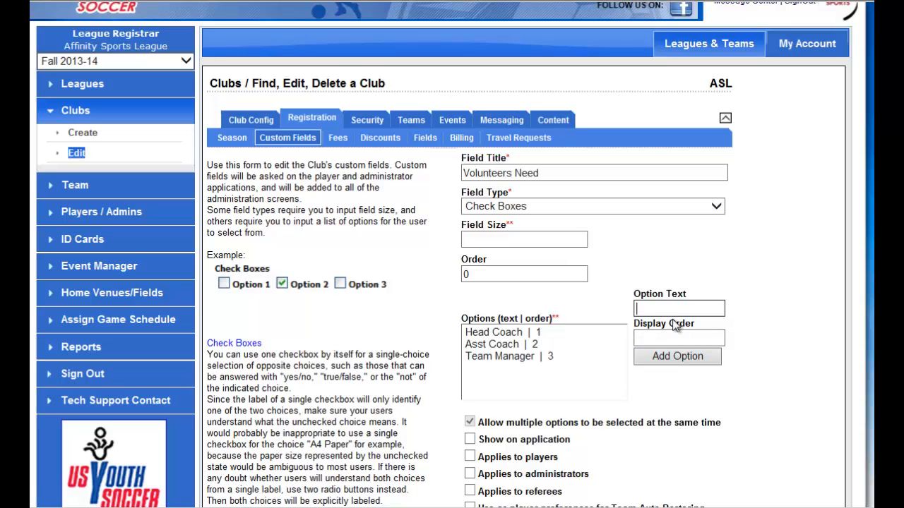
pyautogui.write('Snack Shop')
pyautogui.press('Tab')
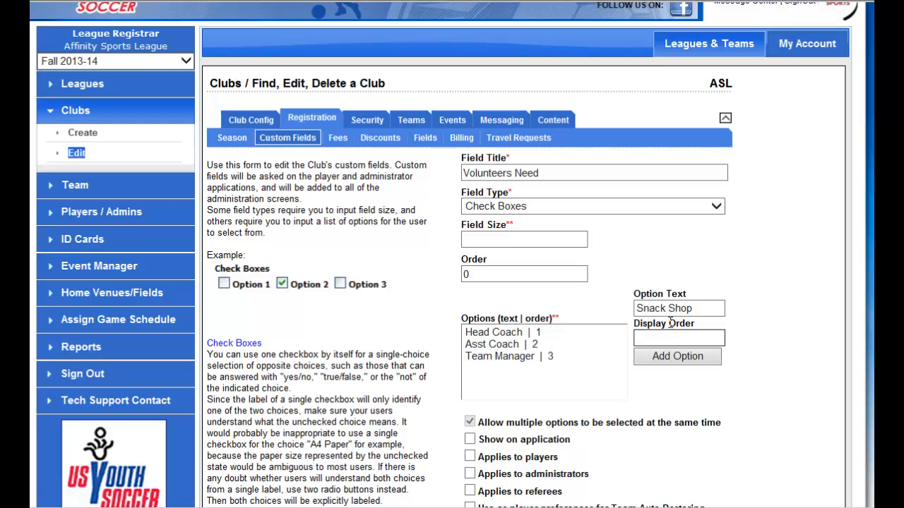
pyautogui.click(675, 356)
# Add the option Field Prep with display order 5 to the custom field.
pyautogui.click(672, 309)
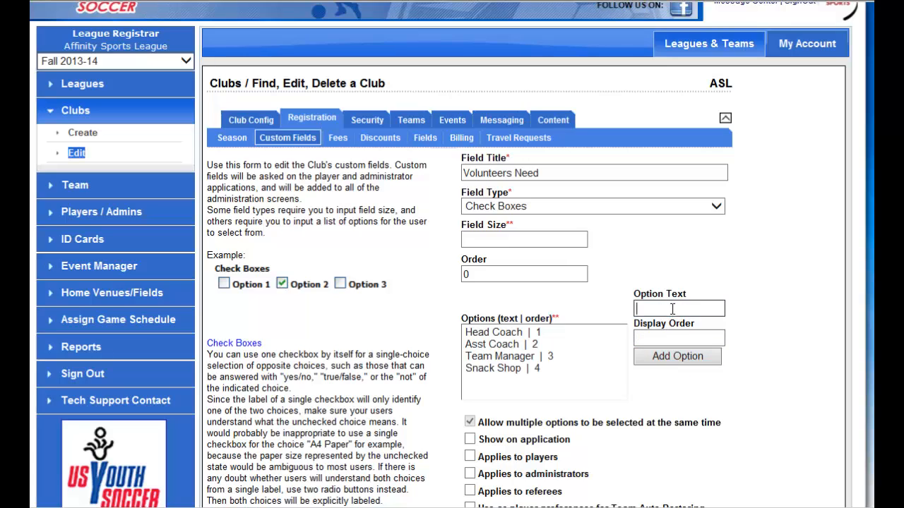
pyautogui.write('Field Prep')
pyautogui.press('Tab')
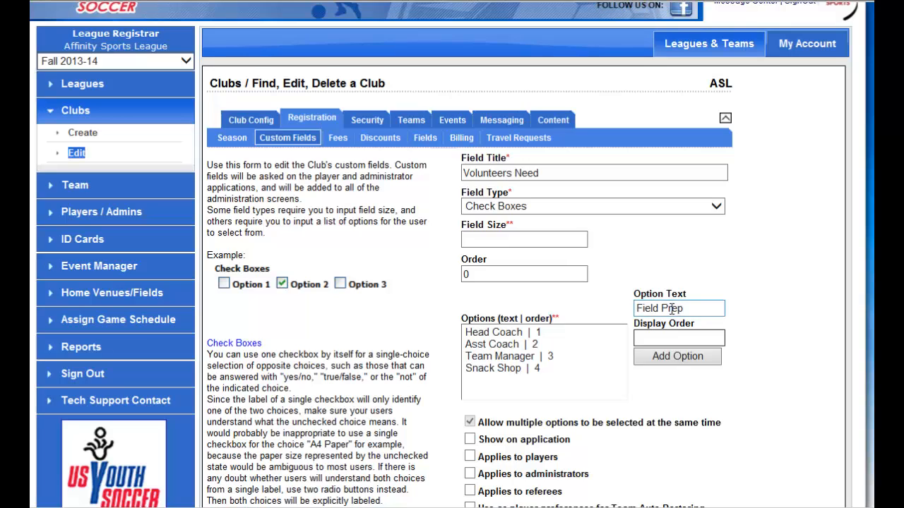
pyautogui.write('5')
pyautogui.click(657, 356)
# Add the option Picture Day with display order 6 to the custom field.
pyautogui.click(647, 309)
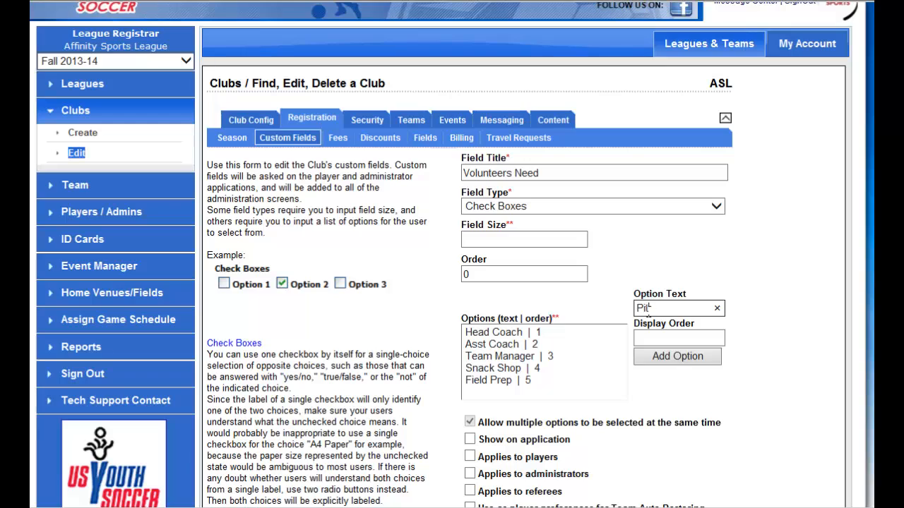
pyautogui.write('Picture Day')
pyautogui.press('Tab')
pyautogui.write('6')
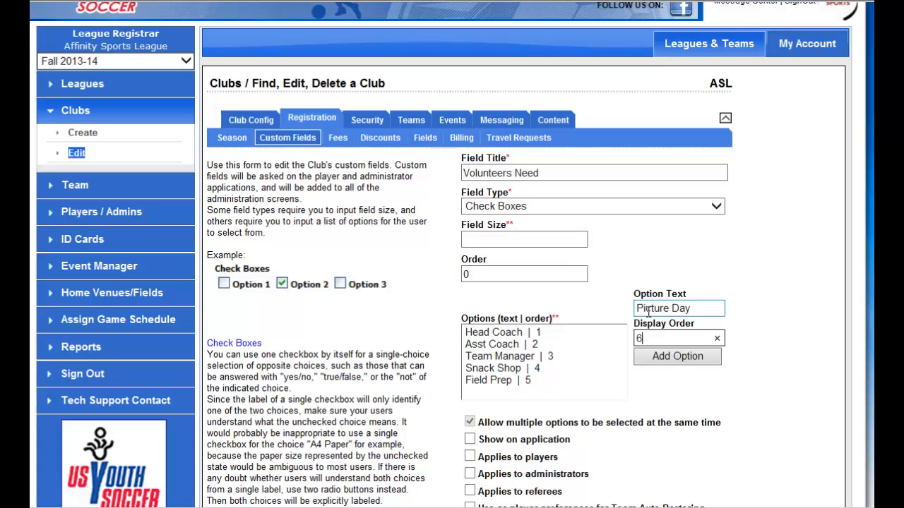
pyautogui.click(686, 358)
# Set Volunteers Need to show on the application, apply to players and be required, and add the custom field.
pyautogui.scroll(-4, 793, 351)
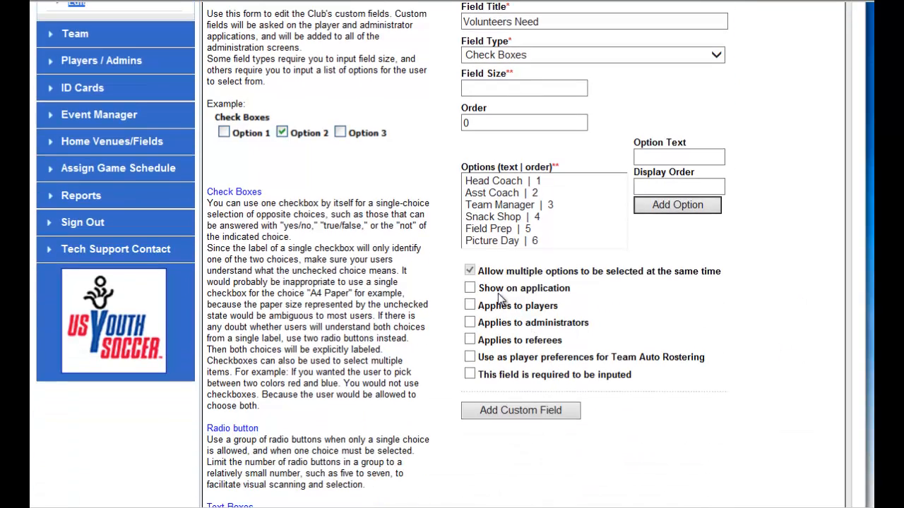
pyautogui.click(470, 289)
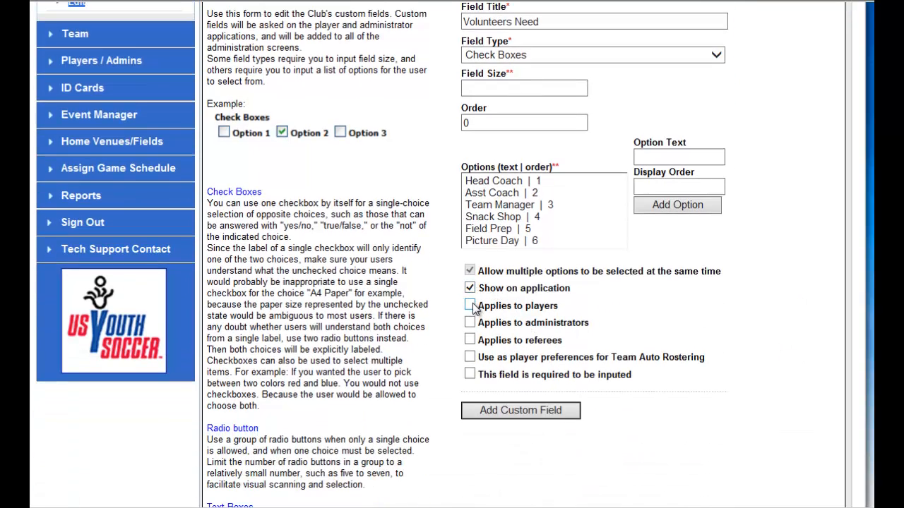
pyautogui.click(471, 306)
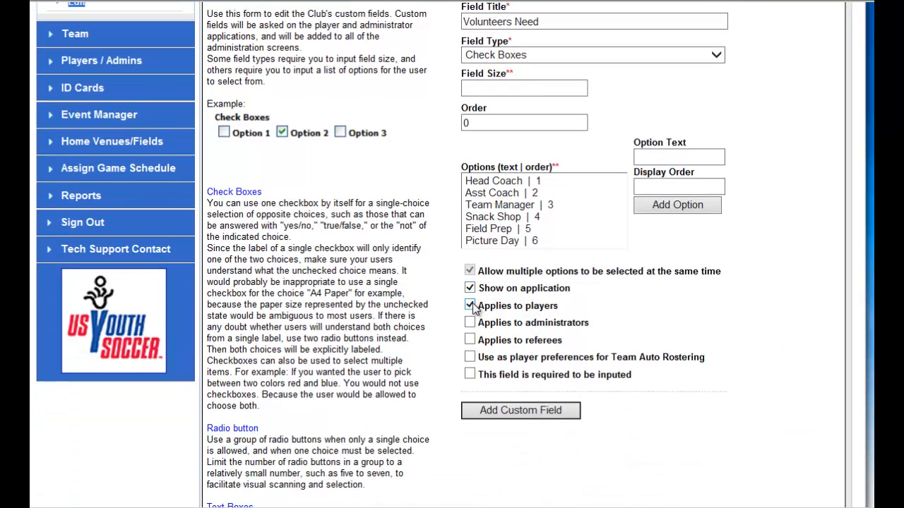
pyautogui.click(470, 375)
pyautogui.click(553, 412)
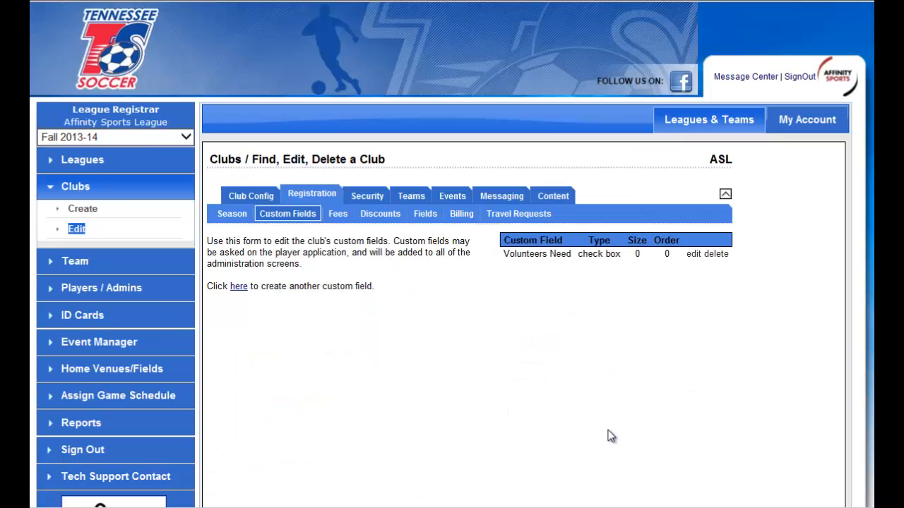
# Start another club custom field of type Drop Down List titled Practice Field Day Pref.
pyautogui.click(240, 286)
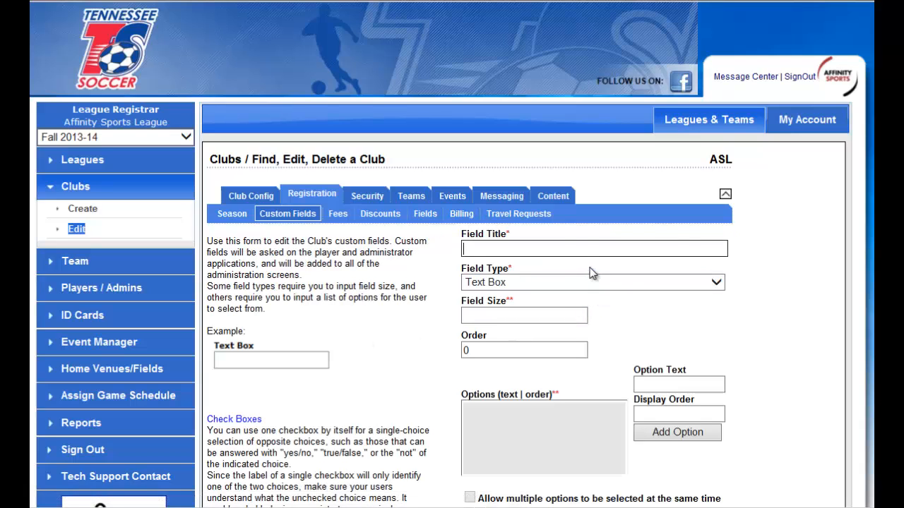
pyautogui.click(627, 283)
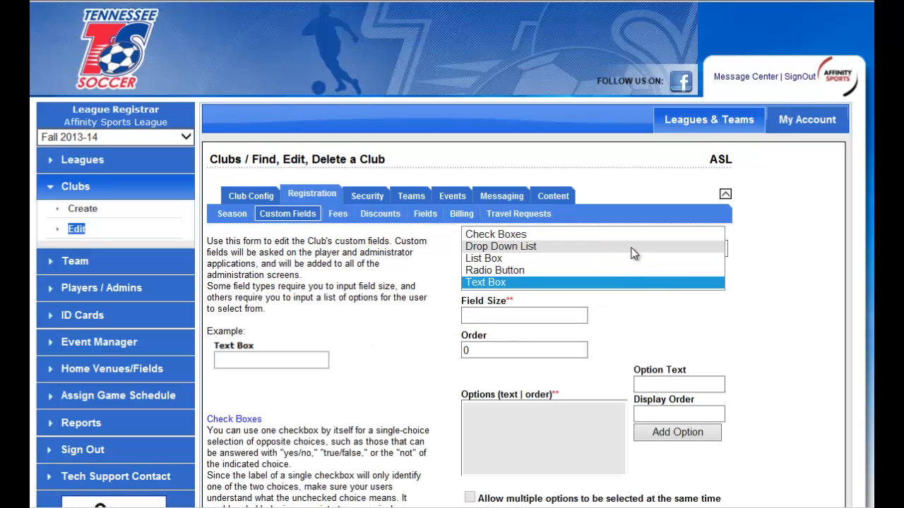
pyautogui.click(633, 248)
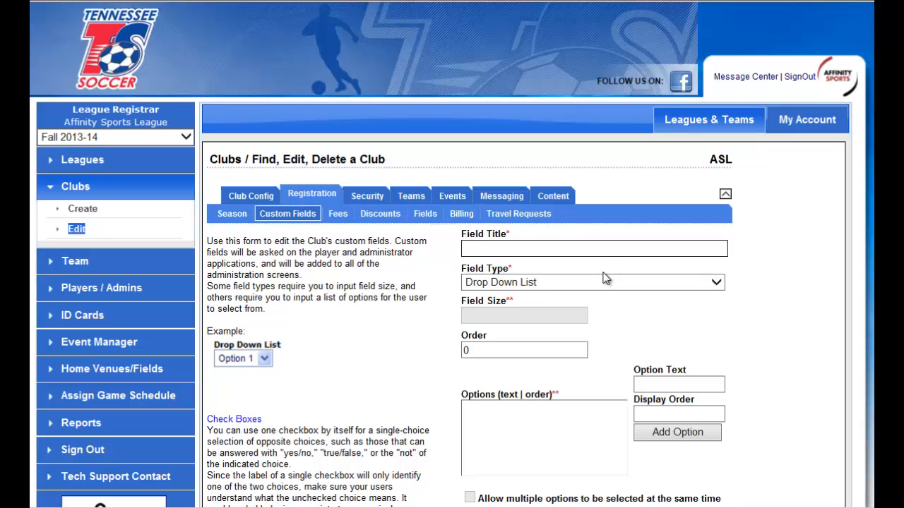
pyautogui.write('Practice Field Day Pref')
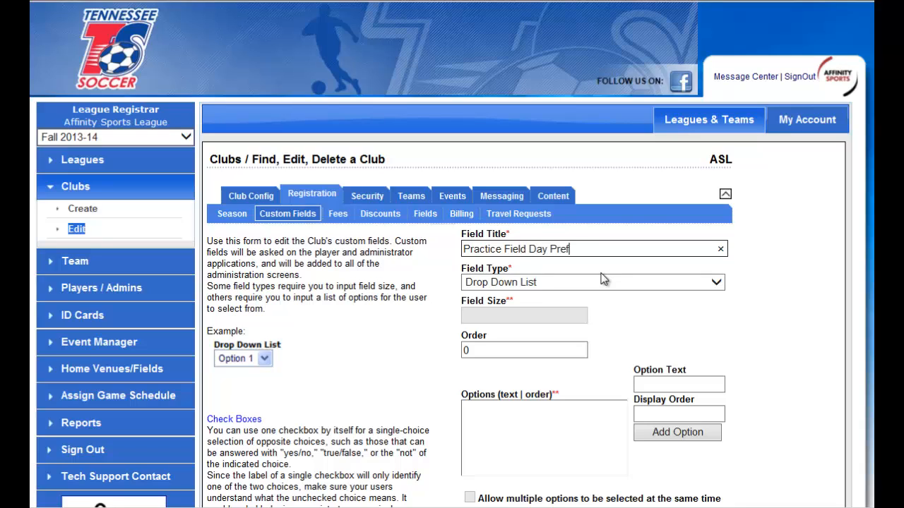
# Add the option Mon with display order 1 to the custom field.
pyautogui.click(658, 388)
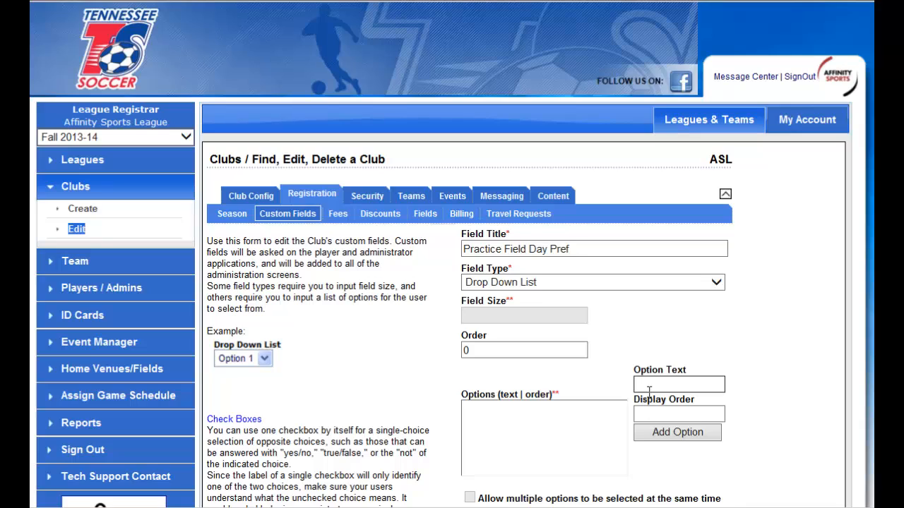
pyautogui.write('Mon | 1')
pyautogui.click(675, 430)
# Add the option Tues with display order 2 to the custom field.
pyautogui.write('Tues')
pyautogui.press('Tab')
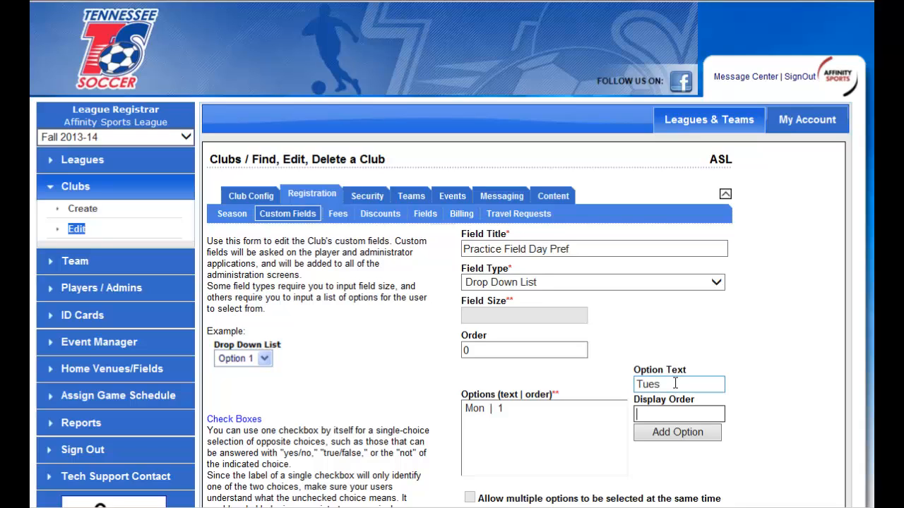
pyautogui.write('2')
pyautogui.click(677, 432)
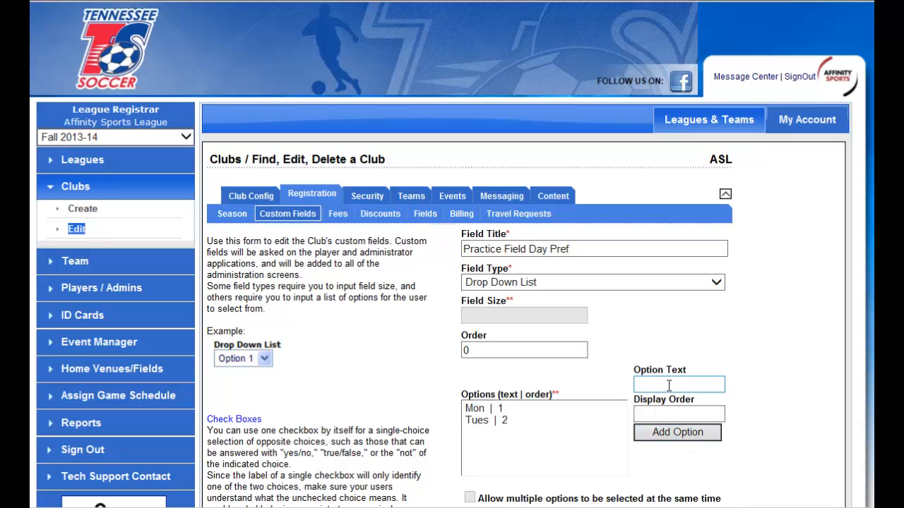
# Add the option Wed with display order 3 to the custom field.
pyautogui.write('Wed')
pyautogui.click(668, 416)
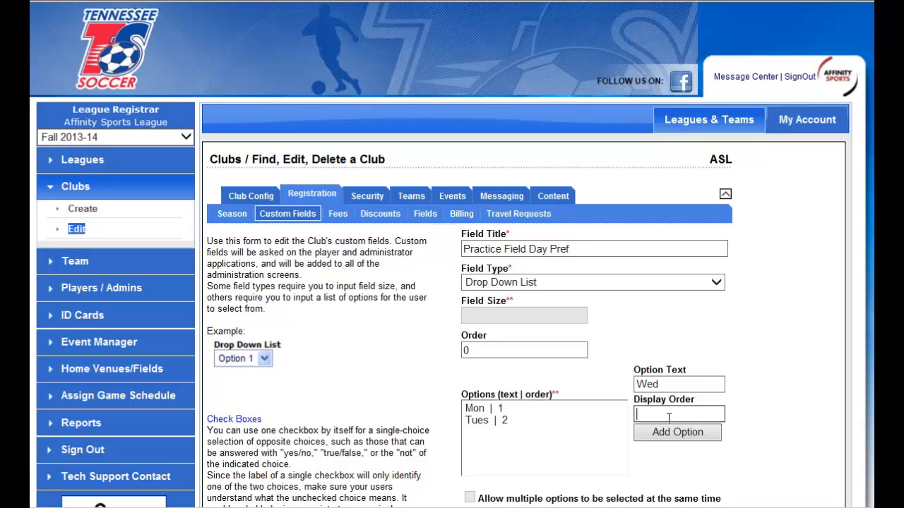
pyautogui.write('3')
pyautogui.click(678, 431)
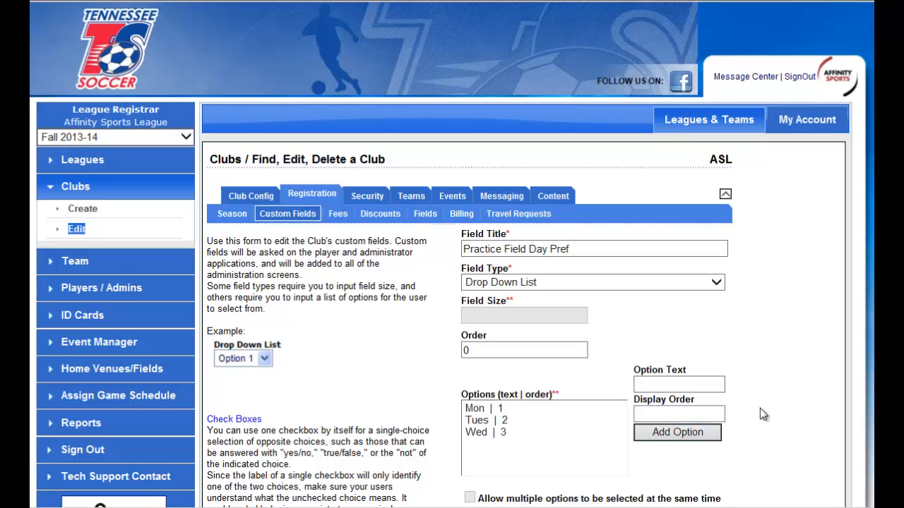
# Set Practice Field Day Pref to show on the application and apply to players, and add the custom field.
pyautogui.scroll(-3, 760, 408)
pyautogui.click(470, 364)
pyautogui.click(470, 381)
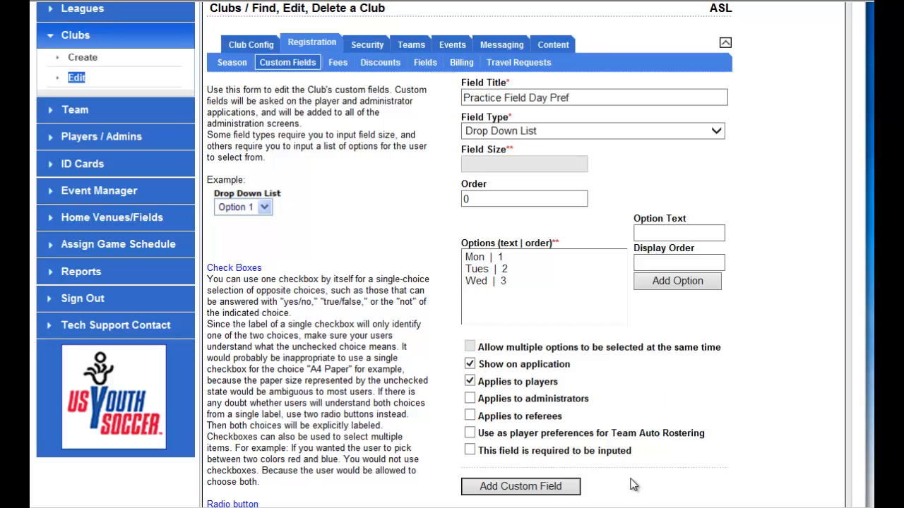
pyautogui.click(549, 486)
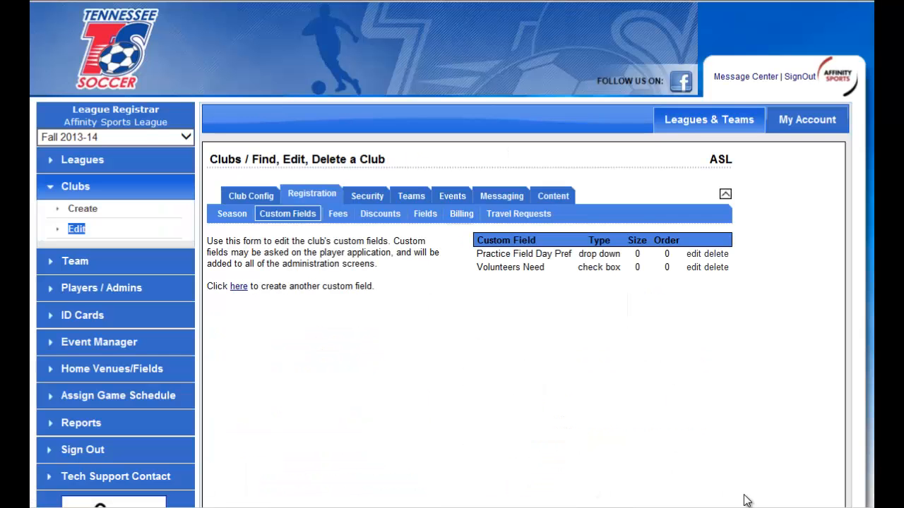
# Open the club's youth registration pages configuration and advance to the registration type text settings.
pyautogui.click(421, 219)
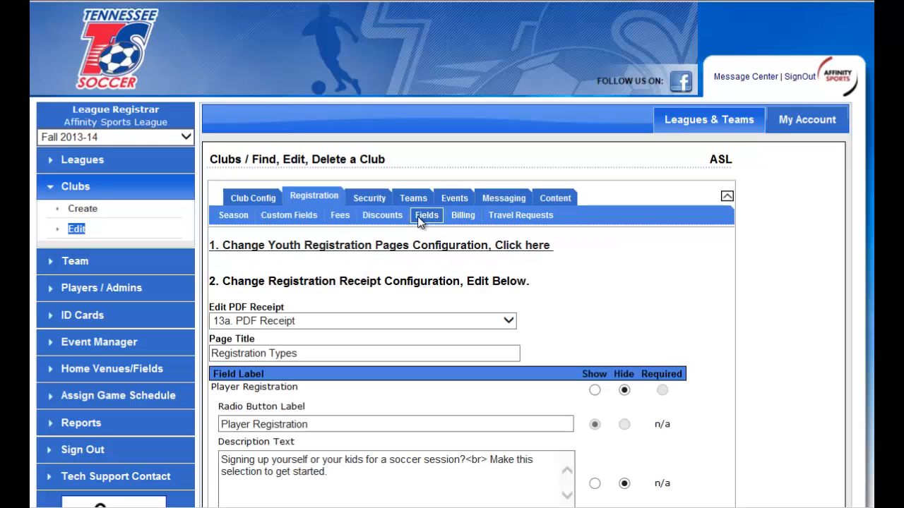
pyautogui.click(387, 252)
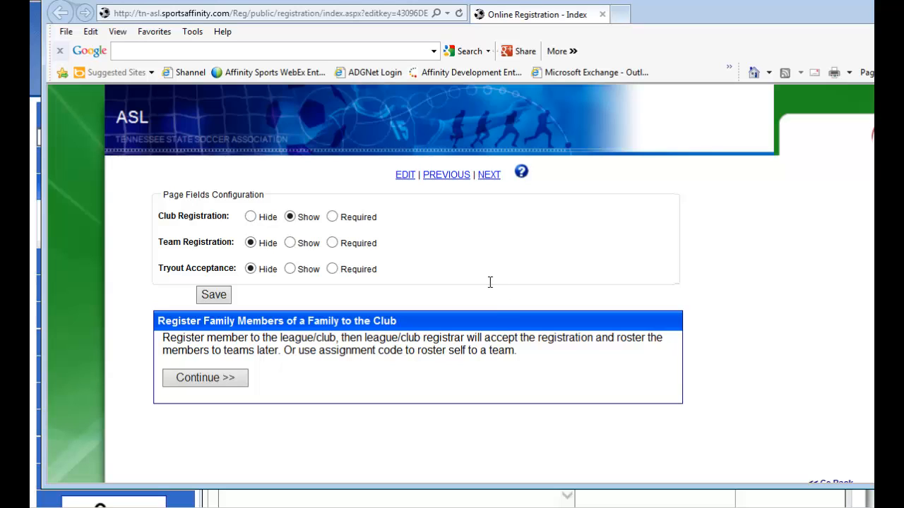
pyautogui.click(490, 178)
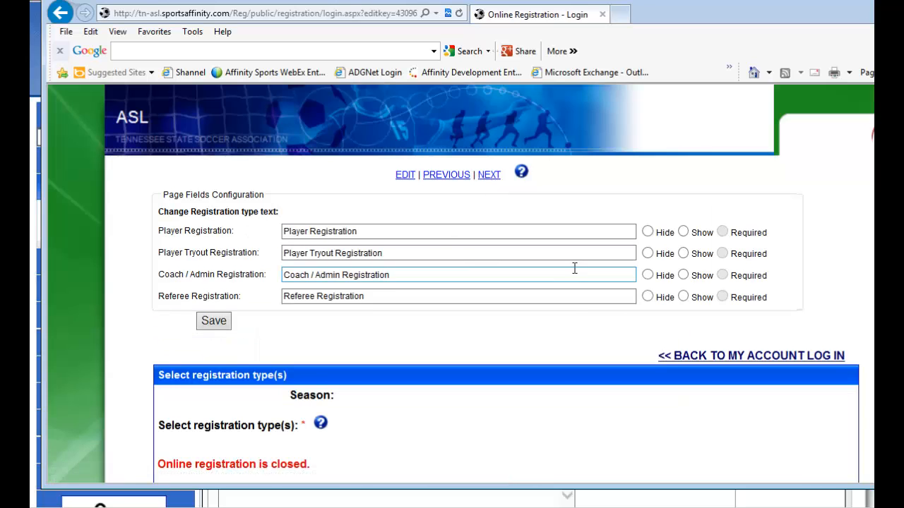
# Change the Player Registration type text to The Best Club Reg and save the page configuration.
pyautogui.scroll(-1, 574, 264)
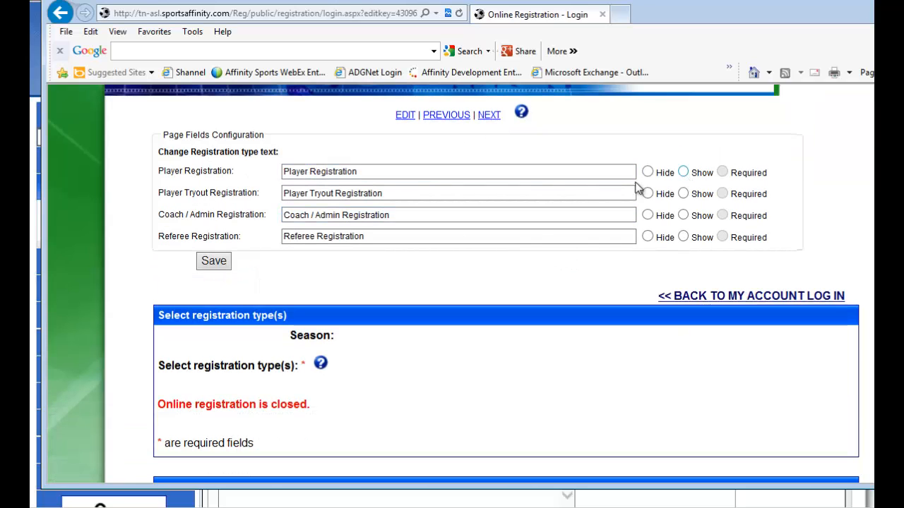
pyautogui.moveTo(359, 172); pyautogui.dragTo(246, 171)
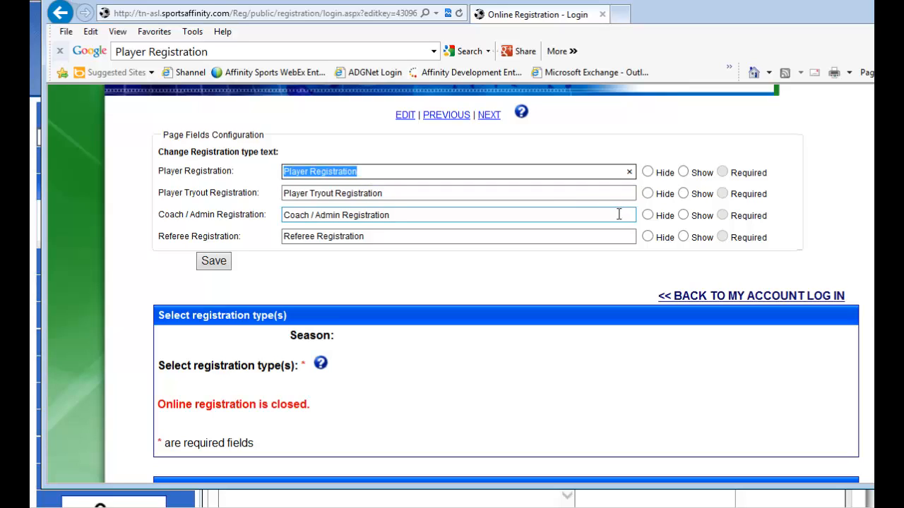
pyautogui.write('The B')
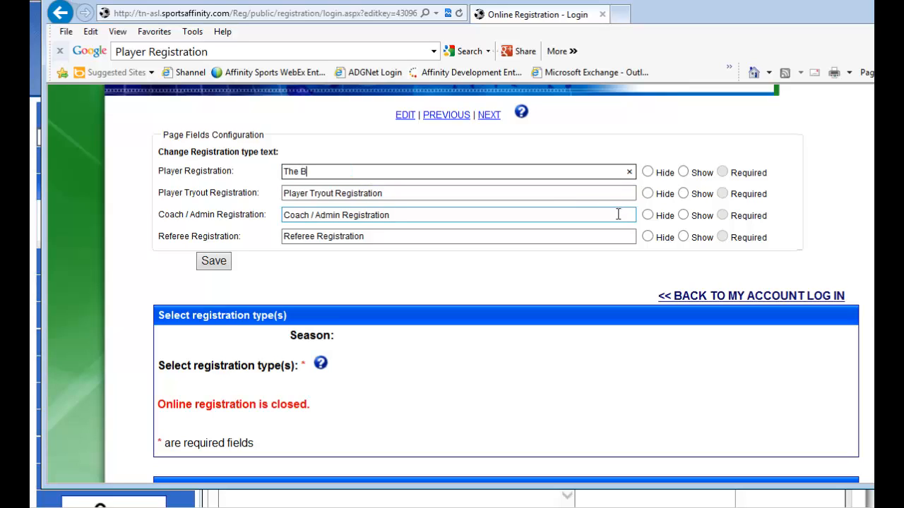
pyautogui.write('est Club Reg')
pyautogui.click(227, 266)
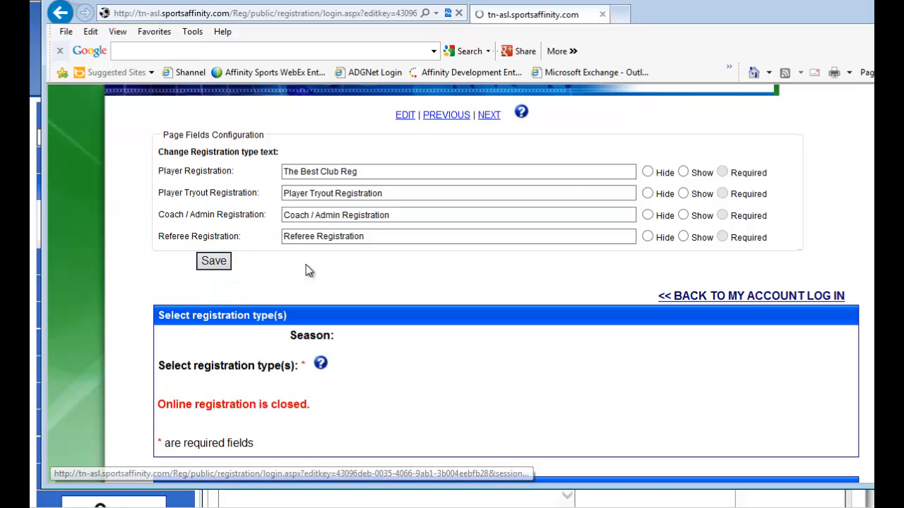
# Add the instruction "Please enter your personal information here" to the Create New Account registration page and save it.
pyautogui.click(491, 175)
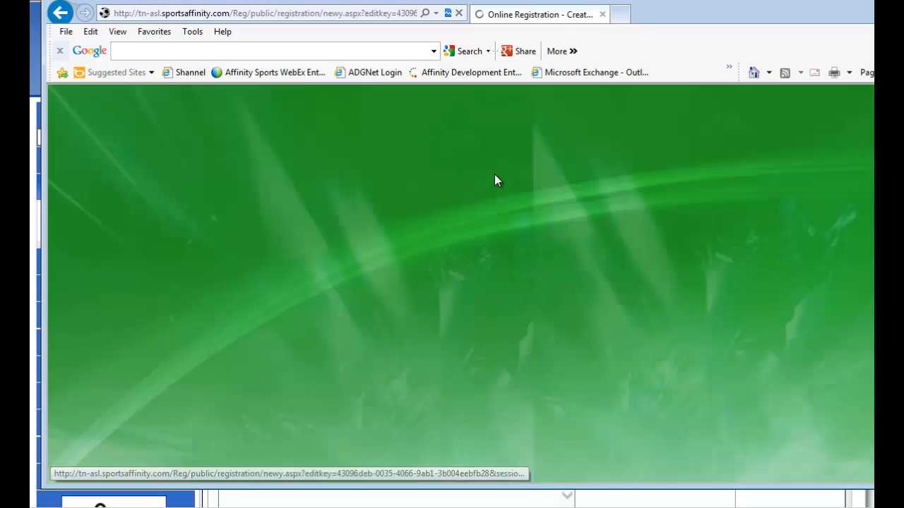
pyautogui.click(406, 175)
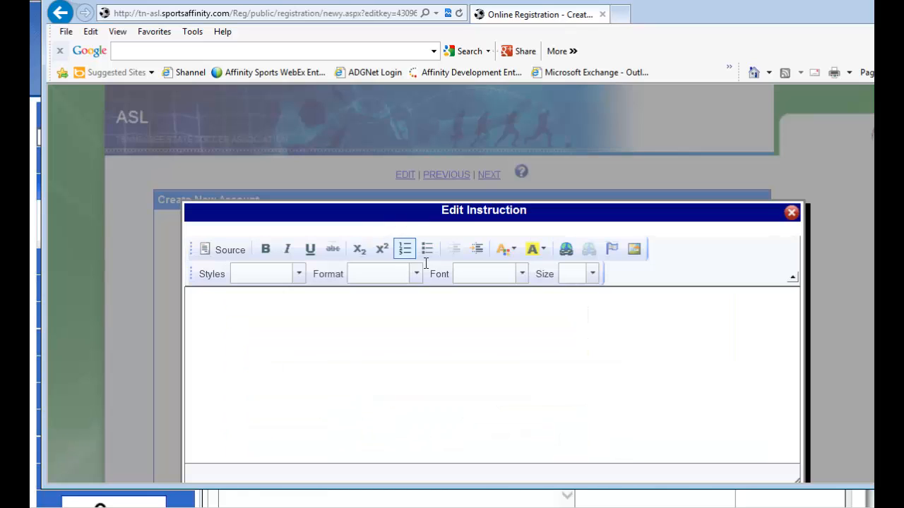
pyautogui.rightClick(393, 329)
pyautogui.click(318, 322)
pyautogui.write('Please enter')
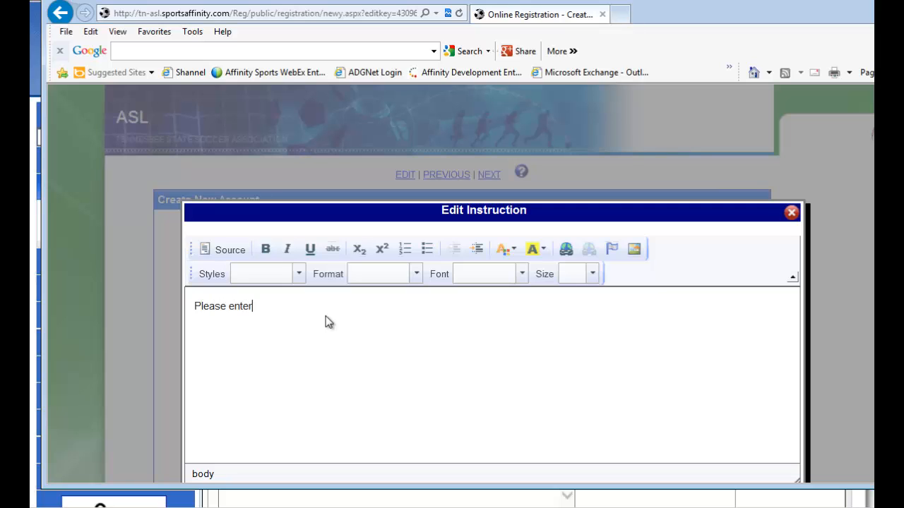
pyautogui.write(' your personal information here')
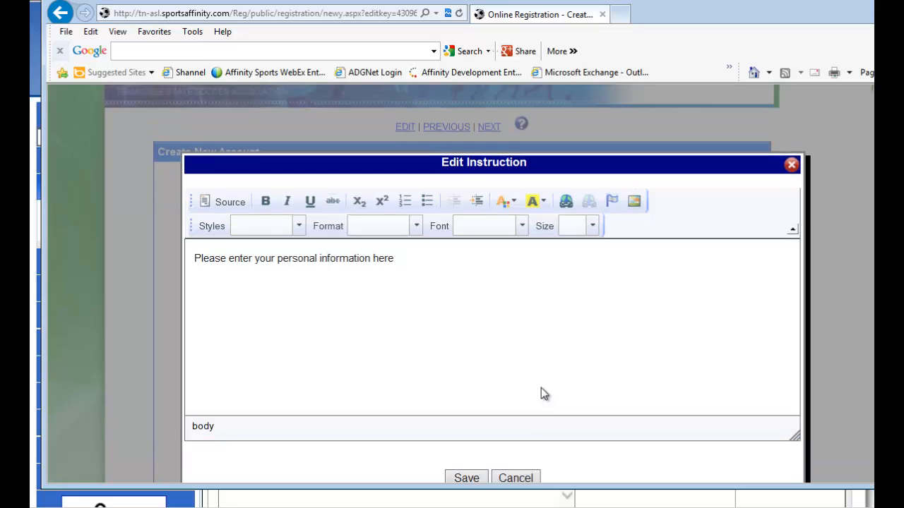
pyautogui.scroll(-2, 541, 393)
pyautogui.click(460, 406)
pyautogui.scroll(2, 537, 280)
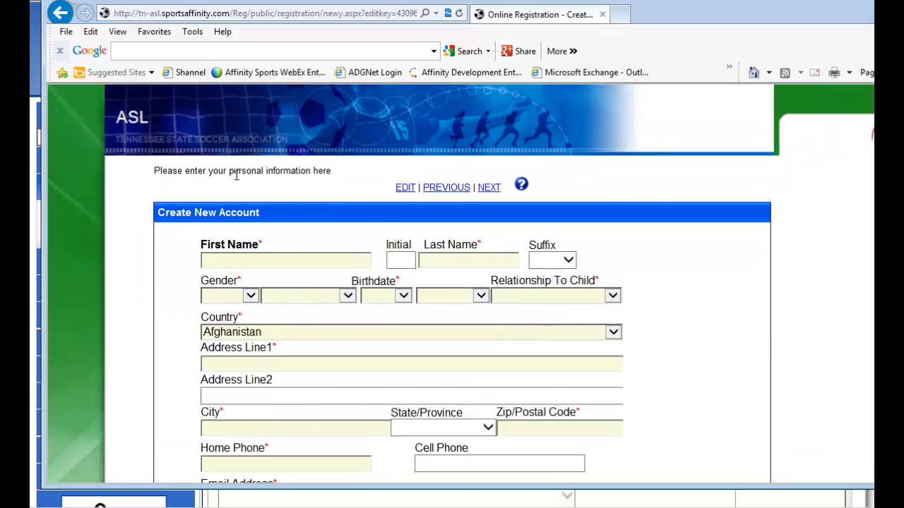
# Advance past the account and family member pages to the player fields configuration of the registration.
pyautogui.moveTo(164, 171); pyautogui.dragTo(339, 188)
pyautogui.click(339, 187)
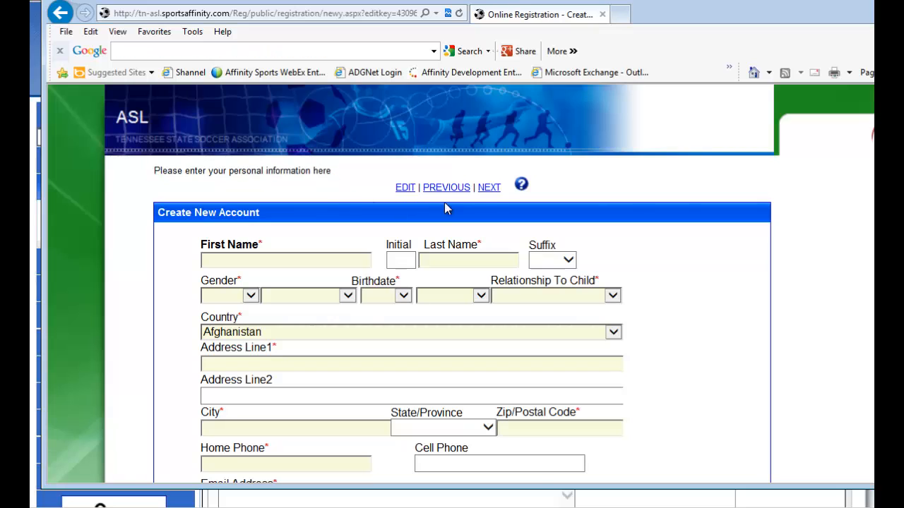
pyautogui.click(489, 187)
pyautogui.click(489, 176)
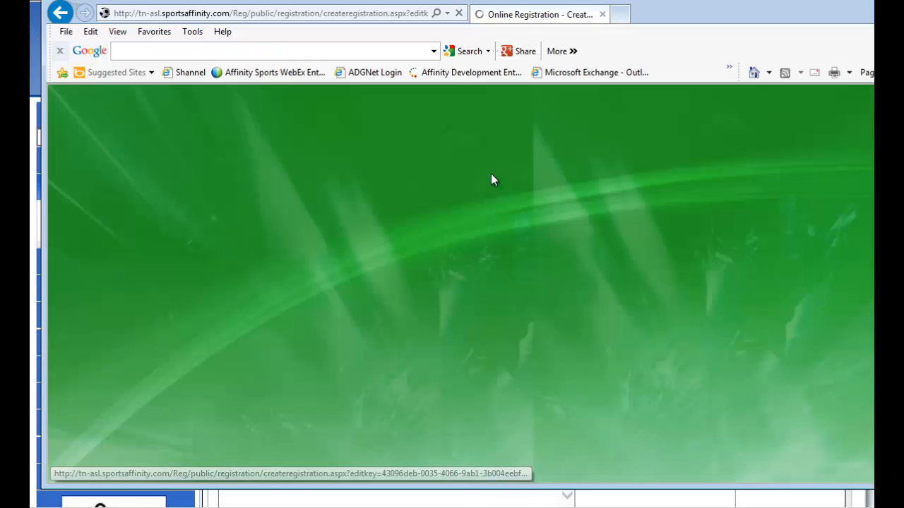
pyautogui.scroll(-2, 596, 234)
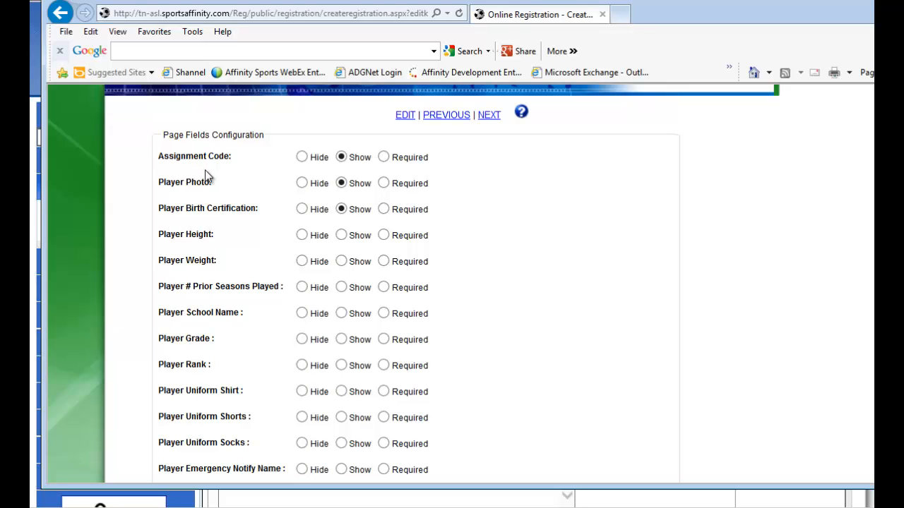
# Hide Assignment Code and Player Height, show Player Weight and Player School Name, and make Player # Prior Seasons Played required.
pyautogui.click(304, 157)
pyautogui.click(303, 236)
pyautogui.click(342, 262)
pyautogui.scroll(-1, 422, 288)
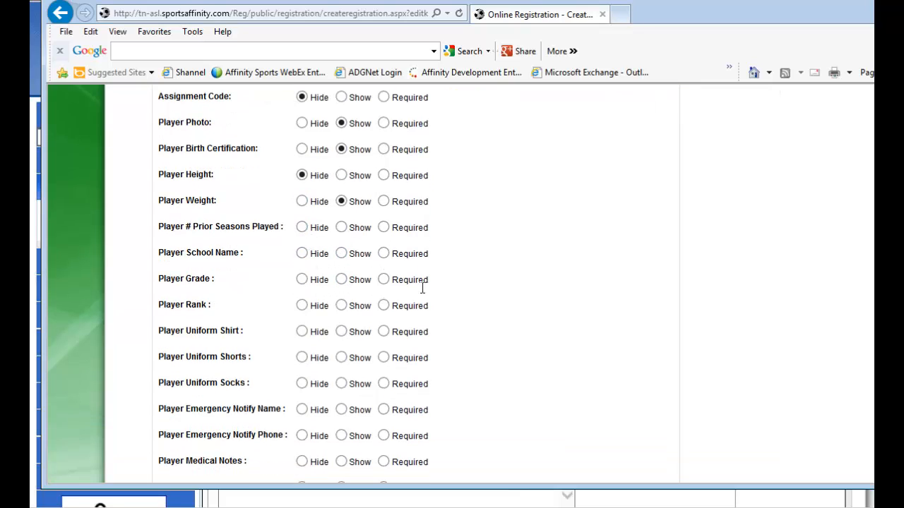
pyautogui.click(384, 227)
pyautogui.click(342, 253)
# Hide Player Grade, make Player Emergency Notify Name and Phone required, and save the page fields configuration.
pyautogui.scroll(-1, 396, 270)
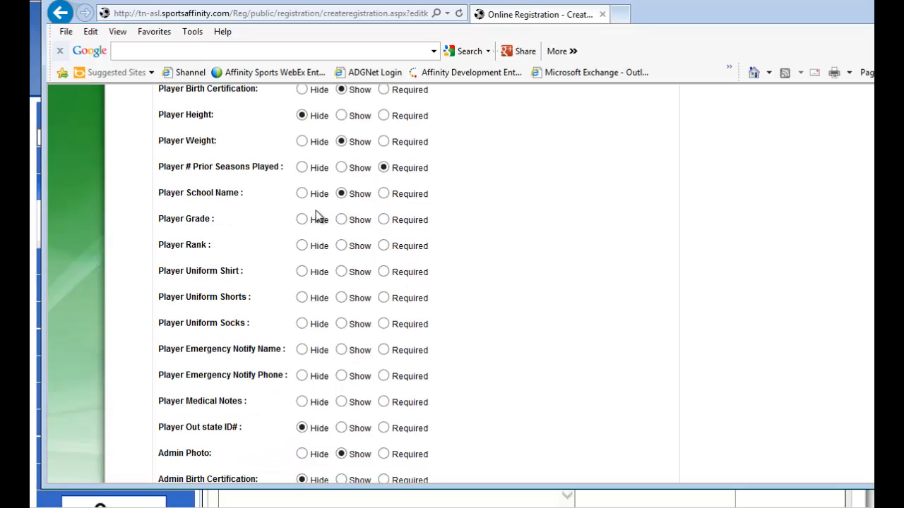
pyautogui.click(302, 220)
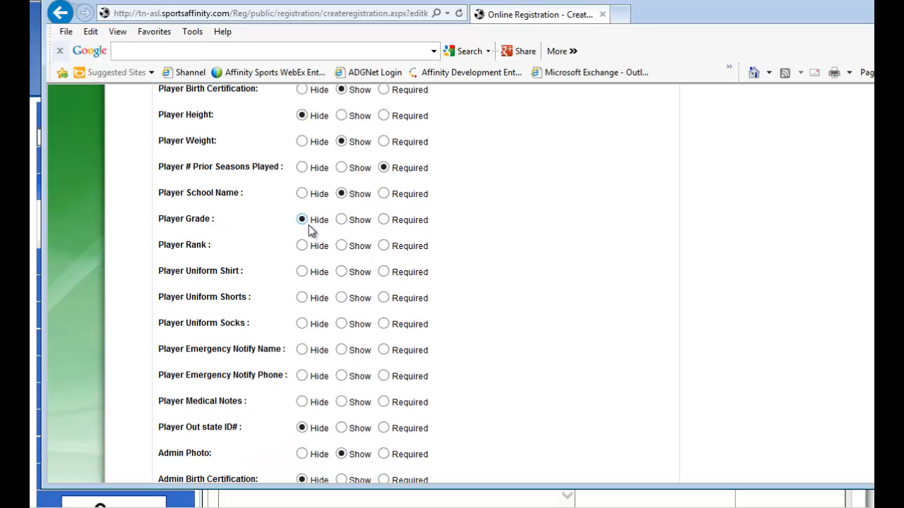
pyautogui.click(384, 349)
pyautogui.click(384, 376)
pyautogui.scroll(-1, 526, 353)
pyautogui.scroll(-3, 526, 352)
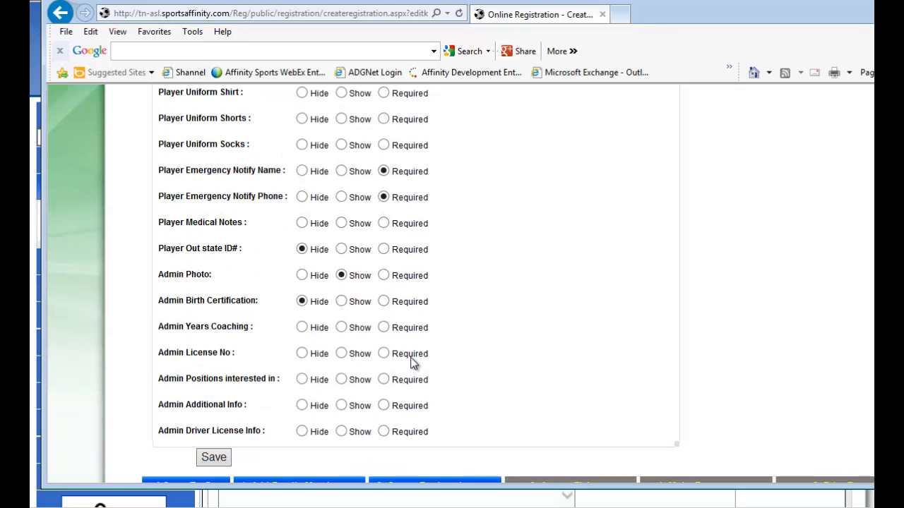
pyautogui.click(211, 456)
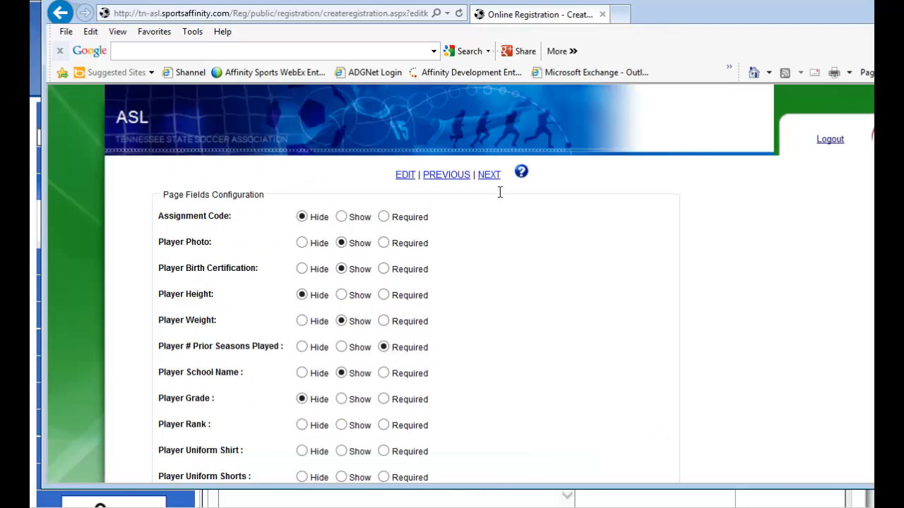
# Advance to the Make Payment page and write the instruction "Please select a uniform if you child is U8 and younger.".
pyautogui.click(489, 175)
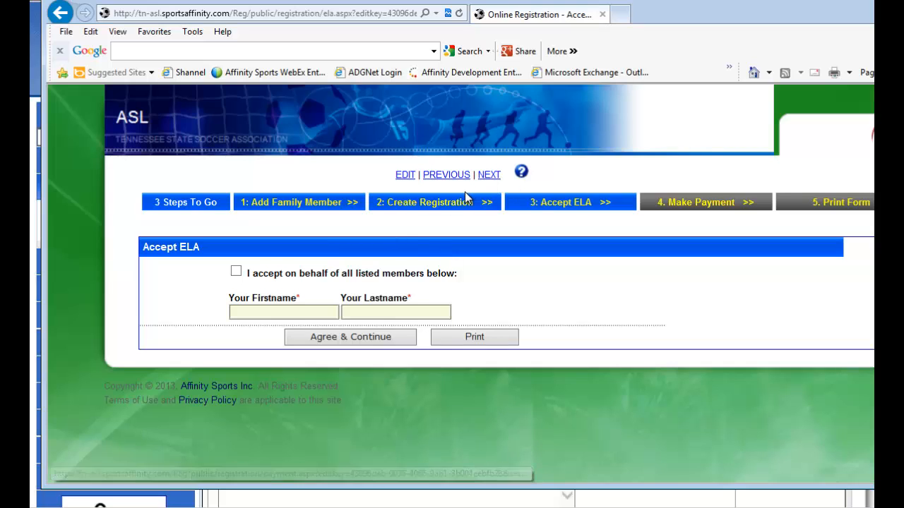
pyautogui.click(495, 178)
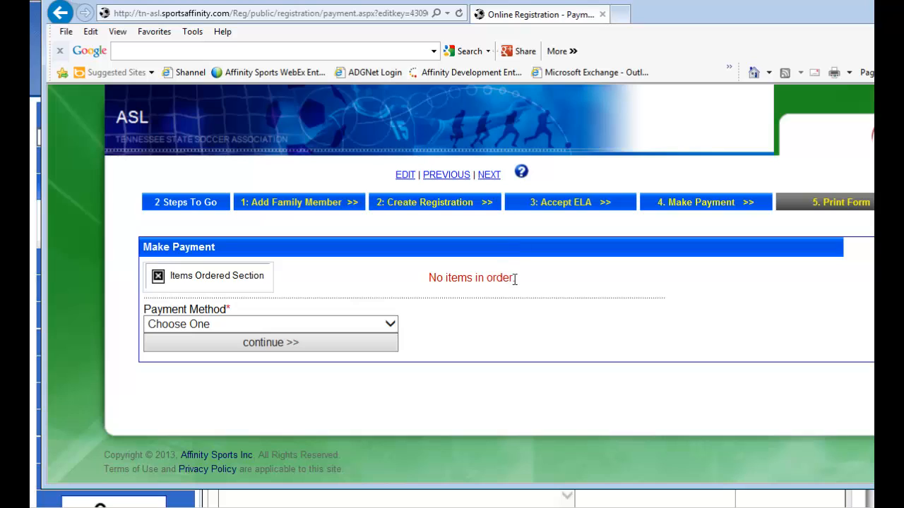
pyautogui.click(405, 175)
pyautogui.rightClick(421, 322)
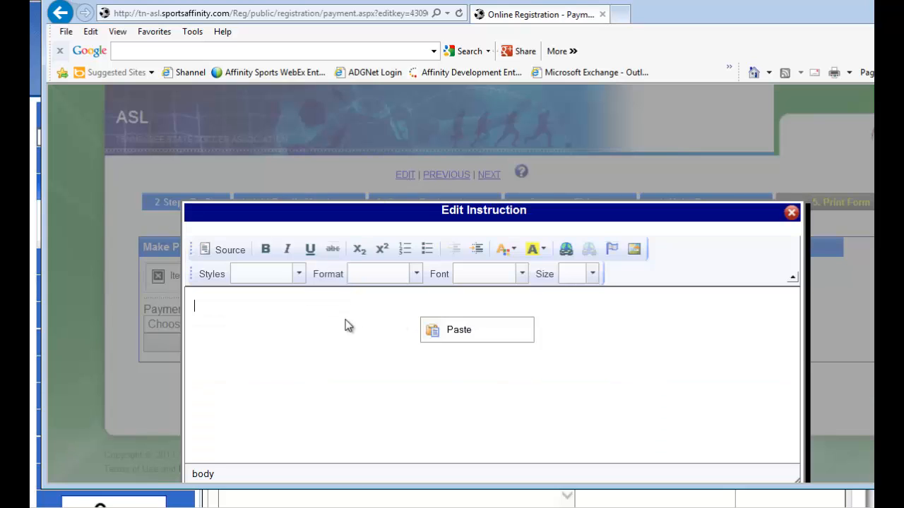
pyautogui.click(349, 325)
pyautogui.write('Please select a uni')
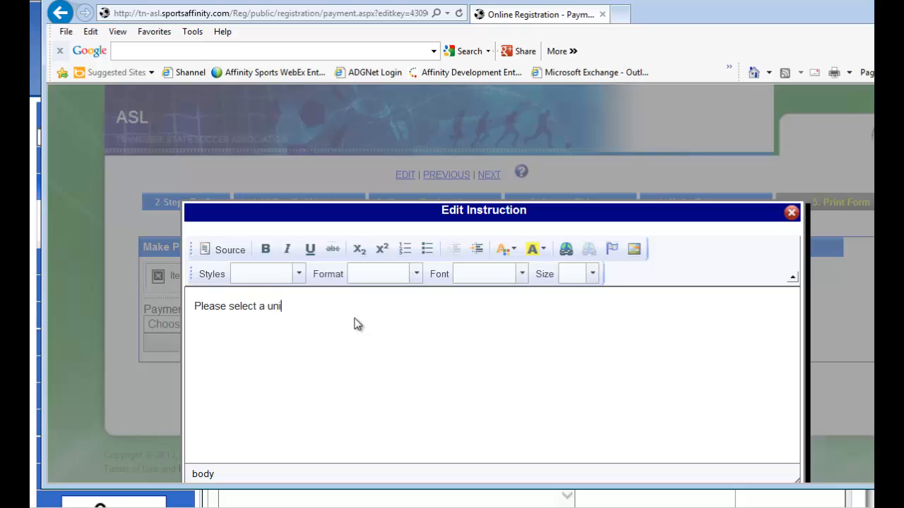
pyautogui.write('form if you child is U8 and yo')
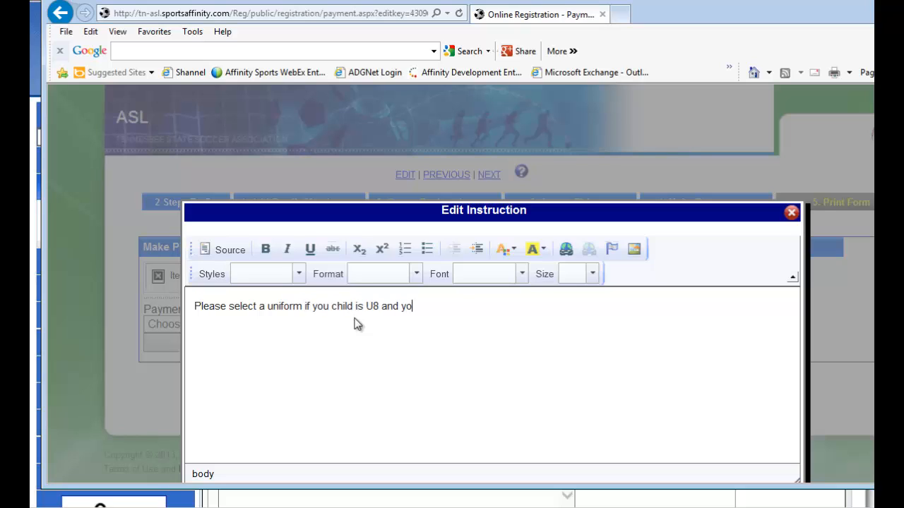
pyautogui.write('unger.')
# Format the payment instruction in bold Comic Sans at size 14 and save it.
pyautogui.moveTo(445, 308); pyautogui.dragTo(193, 307)
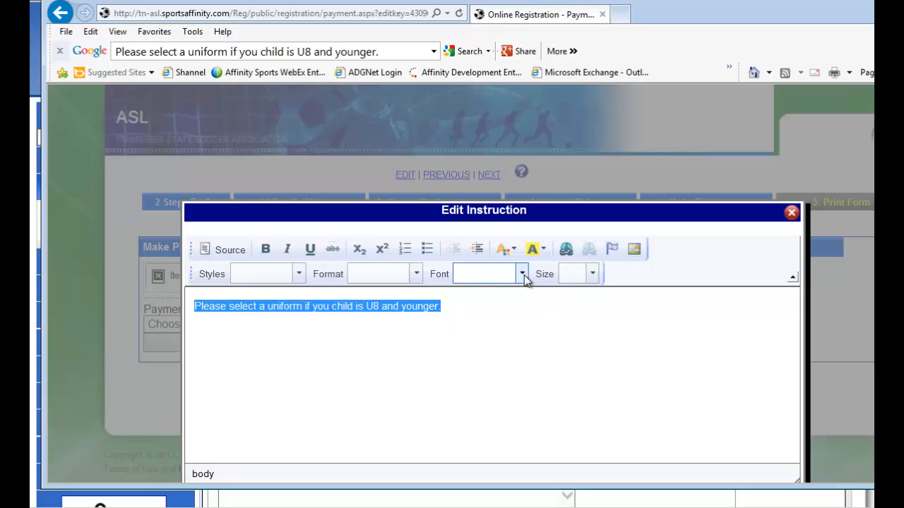
pyautogui.click(523, 276)
pyautogui.click(526, 329)
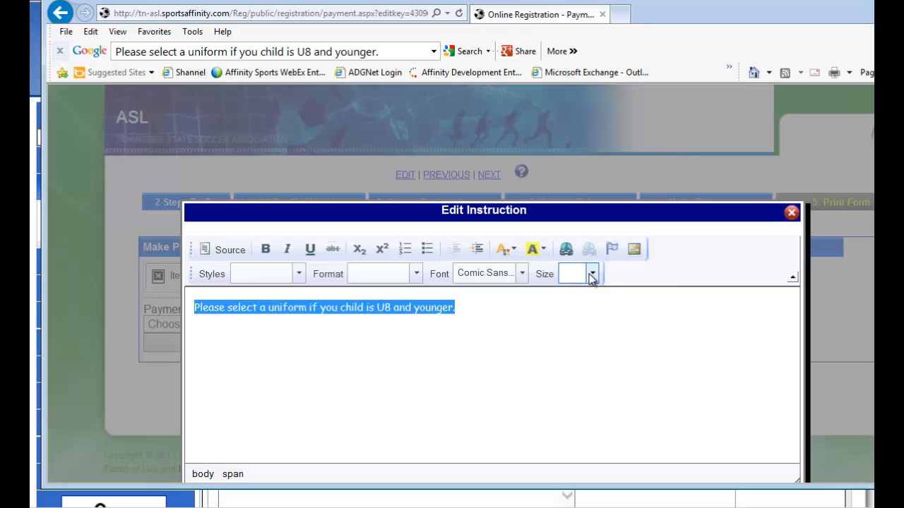
pyautogui.click(591, 275)
pyautogui.click(589, 390)
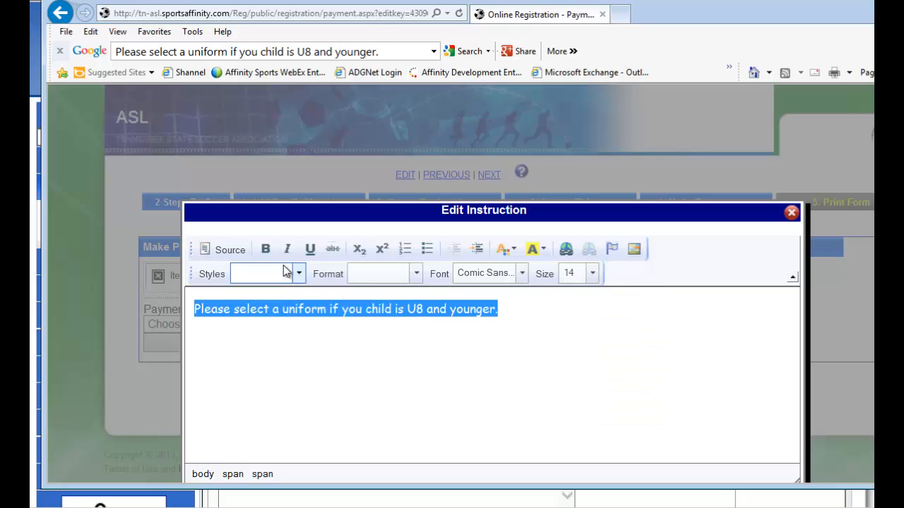
pyautogui.click(267, 250)
pyautogui.click(603, 374)
pyautogui.scroll(-1, 653, 359)
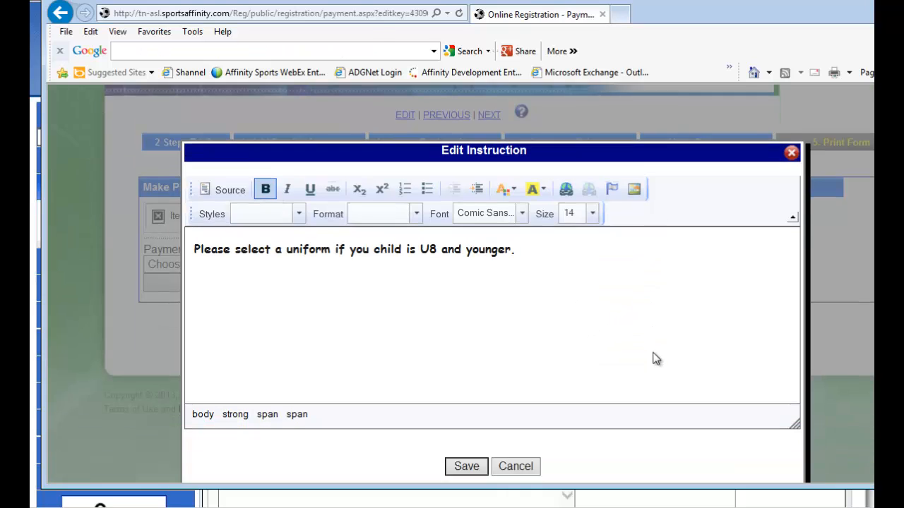
pyautogui.scroll(-1, 653, 359)
pyautogui.click(483, 448)
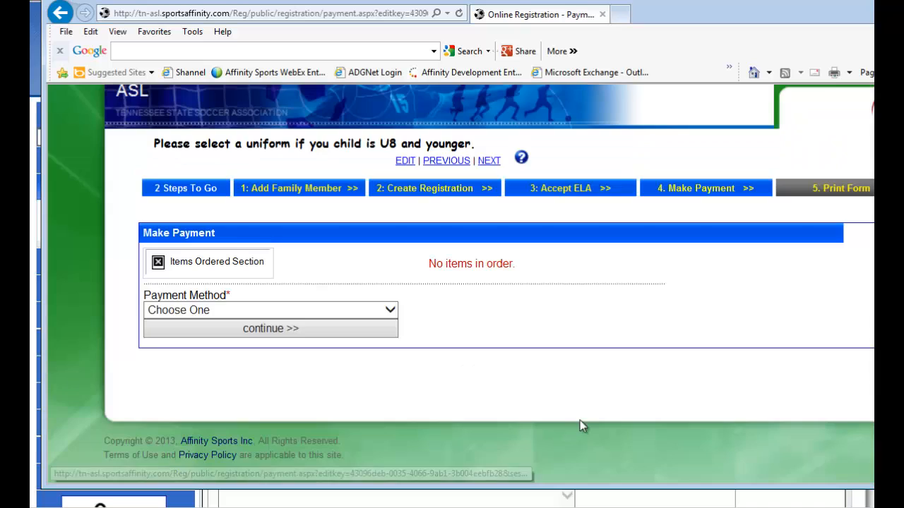
# Advance to the Print Form page and start its instruction with "Thank you for submitting your online registration".
pyautogui.click(492, 162)
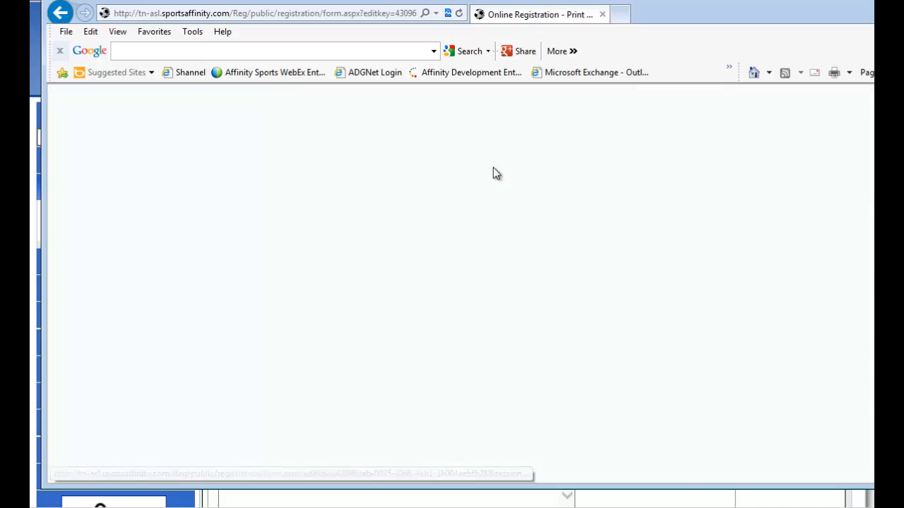
pyautogui.click(404, 176)
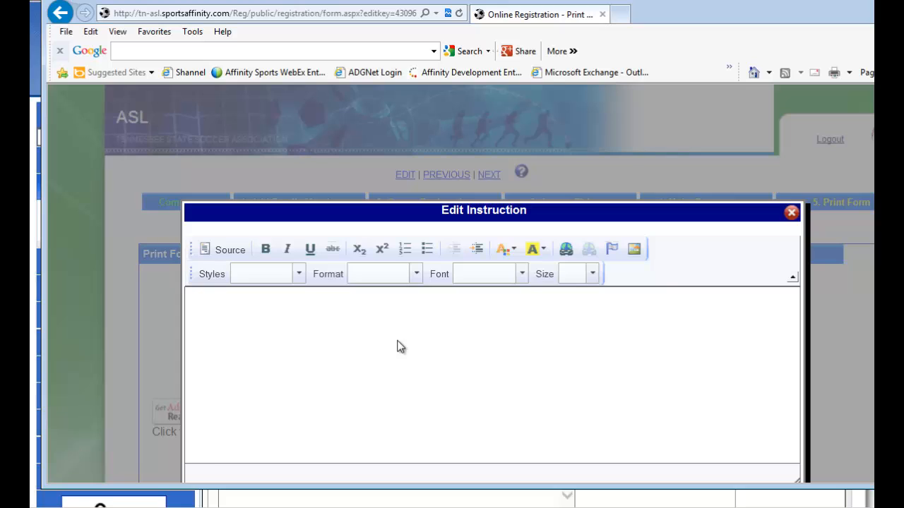
pyautogui.click(329, 323)
pyautogui.write('Thank you')
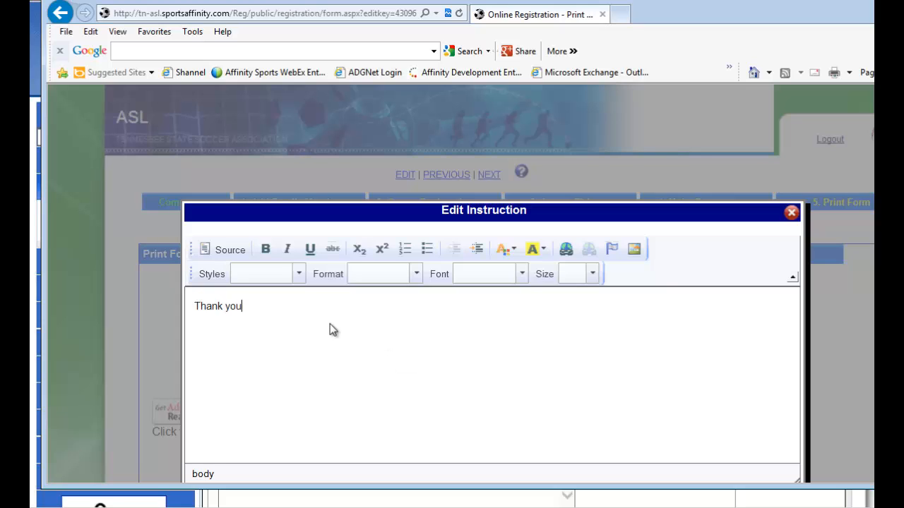
pyautogui.write(' for submitting your online registration')
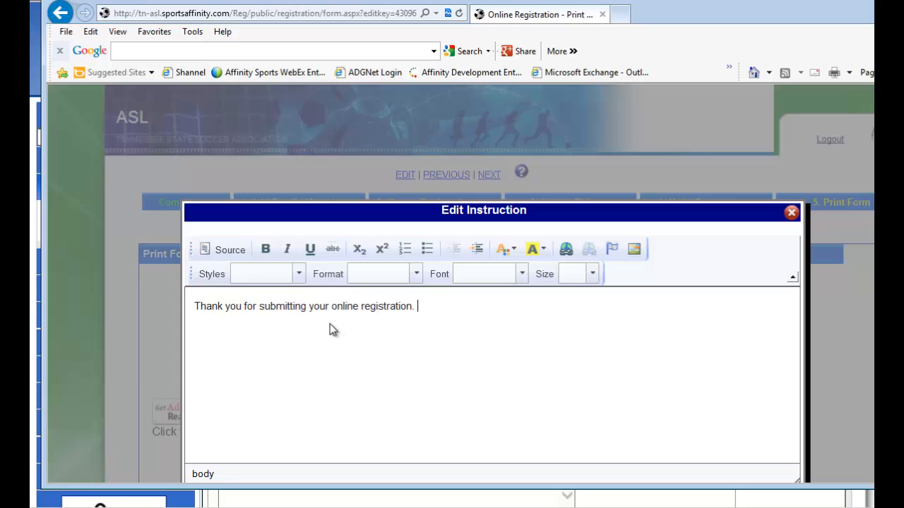
pyautogui.write('. If you paid by credit card you w')
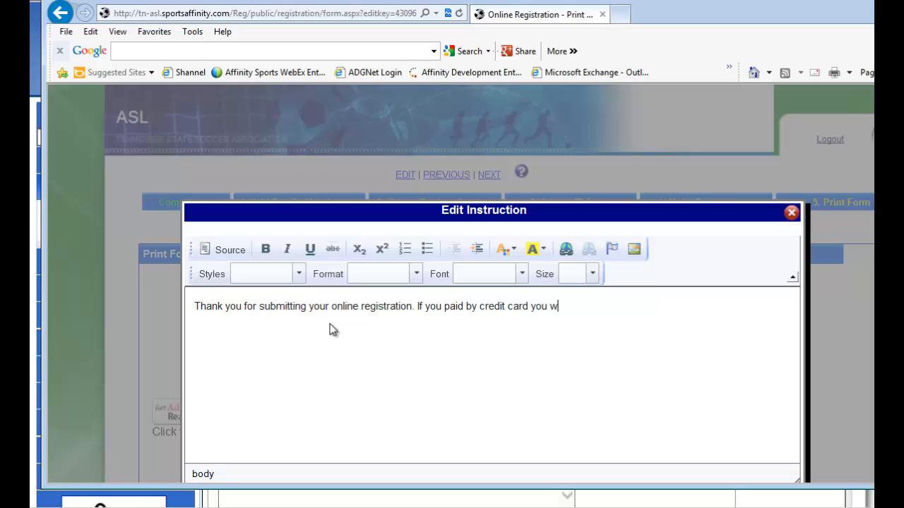
pyautogui.write('ill be charged ')
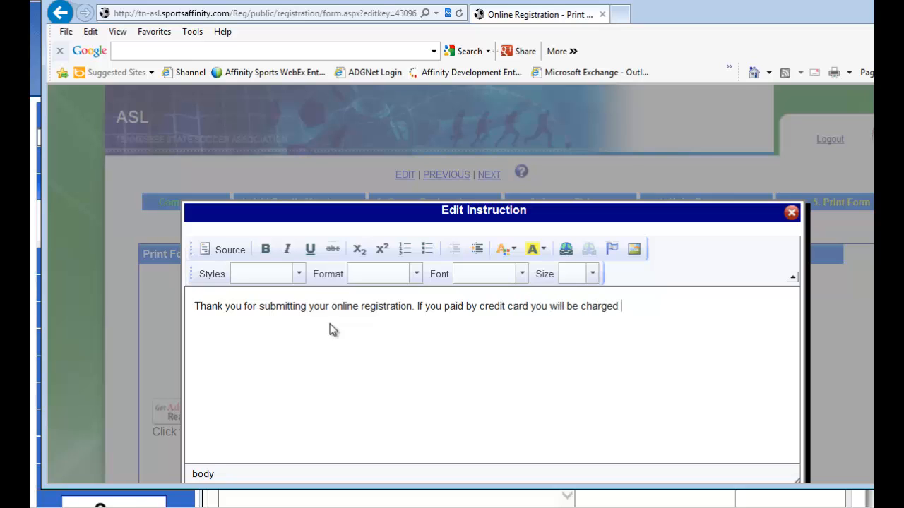
pyautogui.write('3 weeks prior to the first weeks')
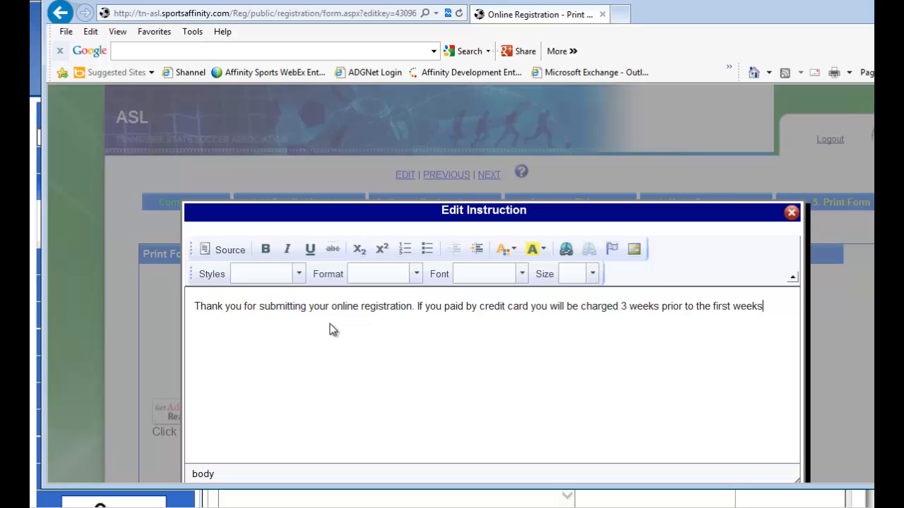
pyautogui.write(' practice. All new plaeyrs')
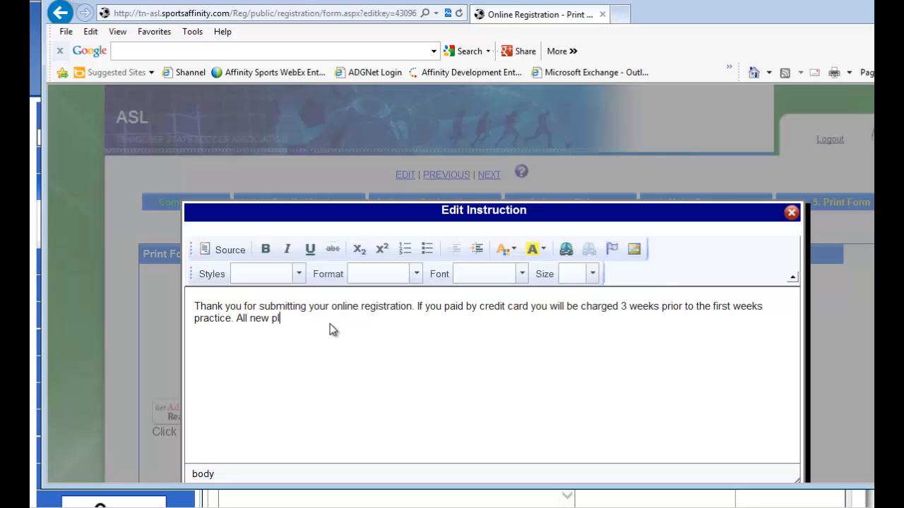
# Add "All new players will get a call from the coach" to the Print Form instruction and save it.
pyautogui.press('BackSpace')
pyautogui.press('BackSpace')
pyautogui.press('BackSpace')
pyautogui.press('BackSpace')
pyautogui.write('yers will')
pyautogui.write(' get a call fro')
pyautogui.write('m teh c')
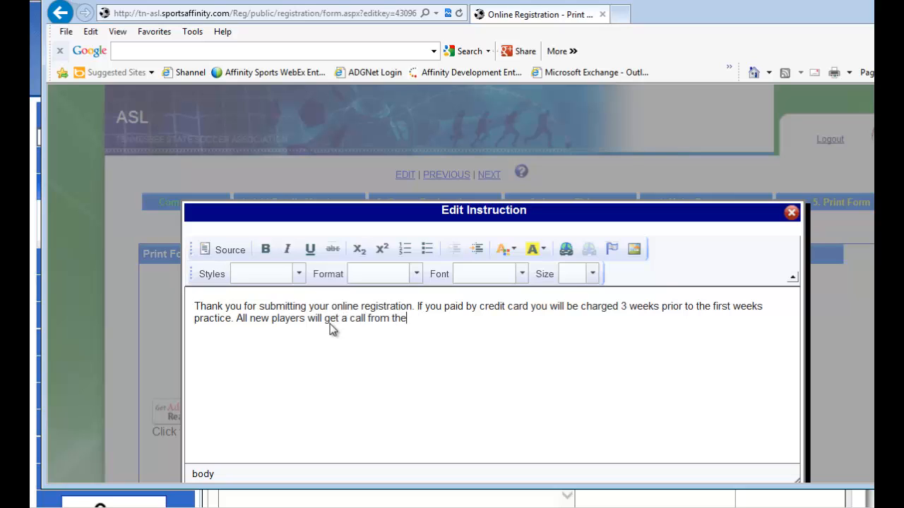
pyautogui.write(' coach.,....')
pyautogui.scroll(-3, 473, 365)
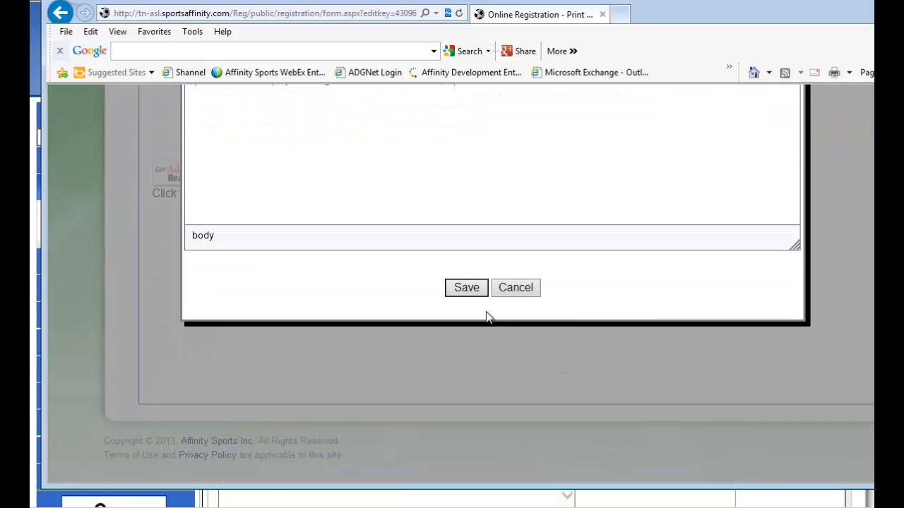
pyautogui.click(468, 288)
pyautogui.scroll(2, 613, 368)
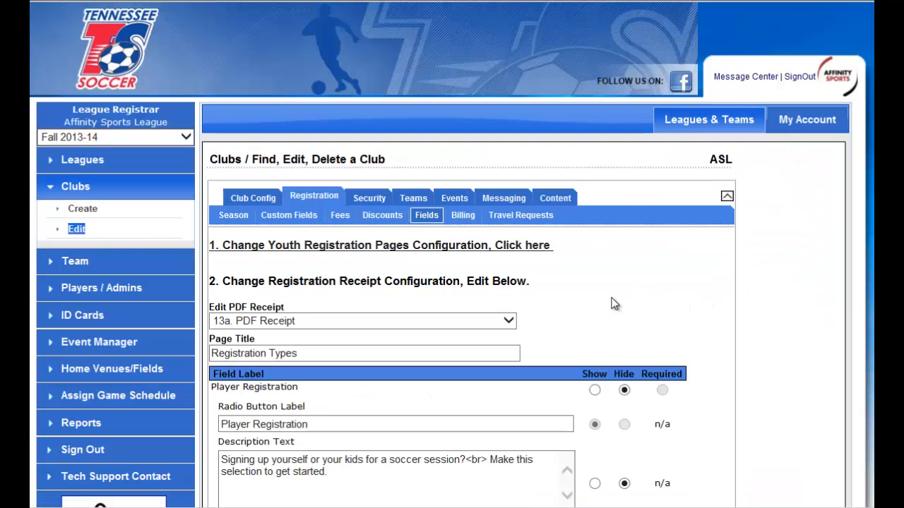
# Open the club's Look & Feel settings and set the color scheme to maroon.
pyautogui.click(557, 199)
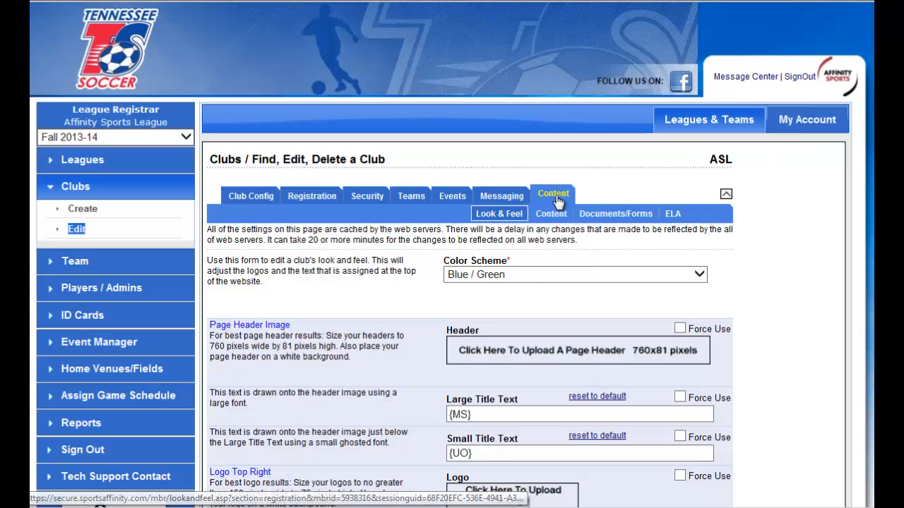
pyautogui.scroll(-1, 760, 265)
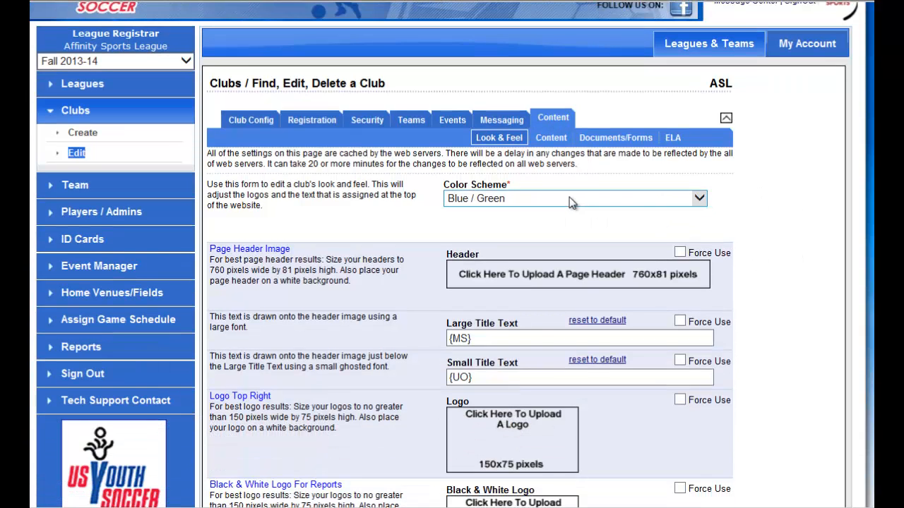
pyautogui.click(569, 198)
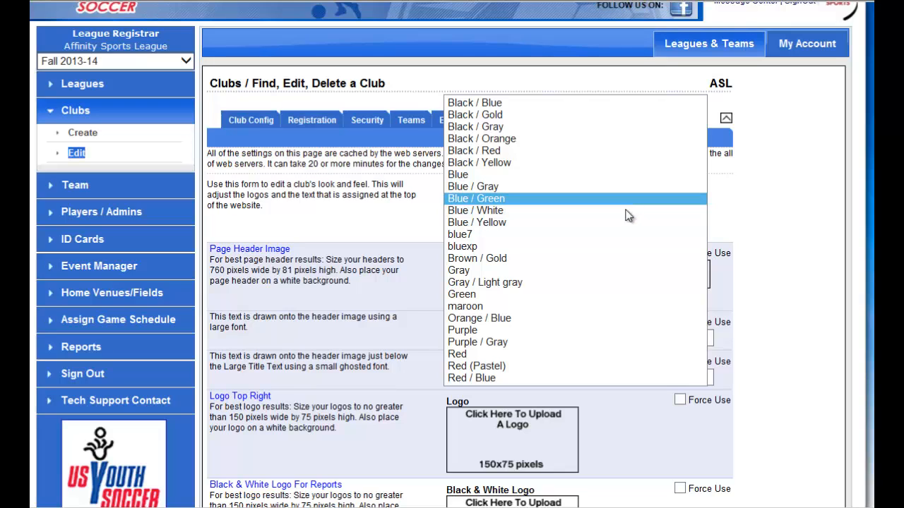
pyautogui.click(586, 307)
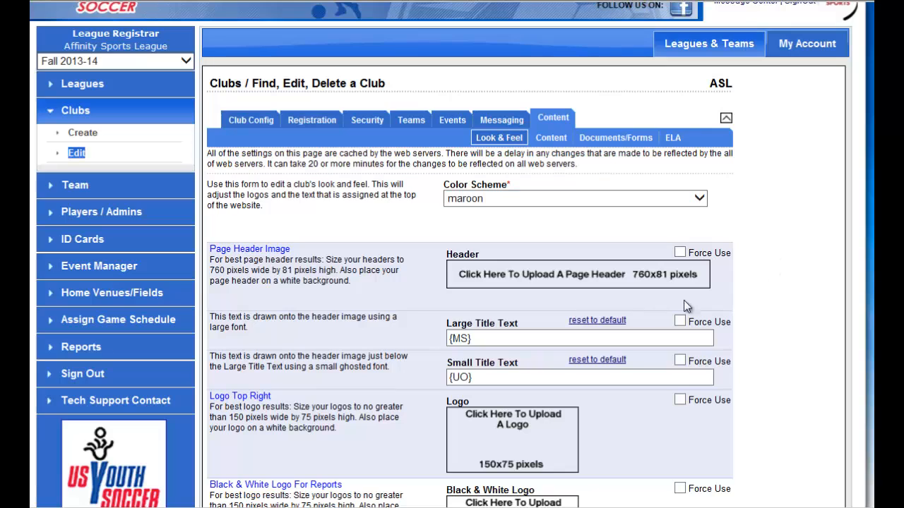
# Bring up the page header image upload window, dismiss it, and look over the remaining Look & Feel image settings.
pyautogui.click(561, 279)
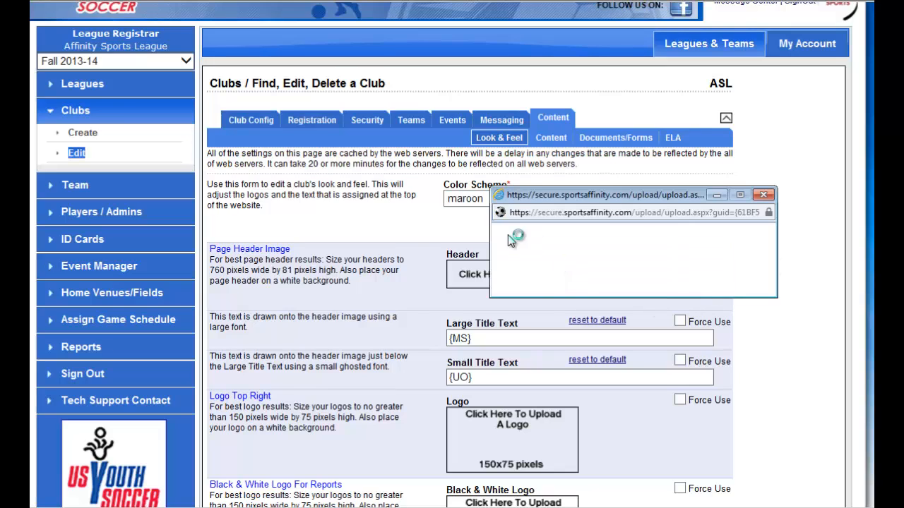
pyautogui.click(763, 195)
pyautogui.scroll(-12, 796, 317)
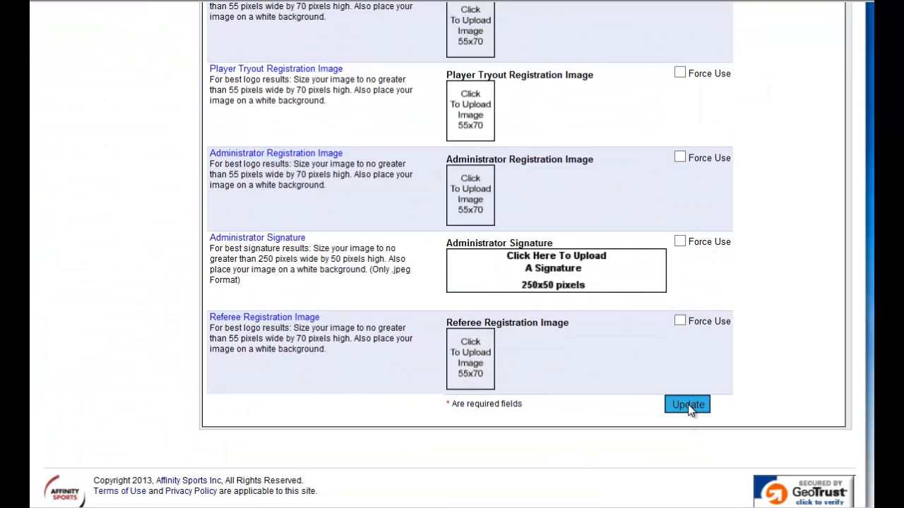
pyautogui.scroll(15, 755, 387)
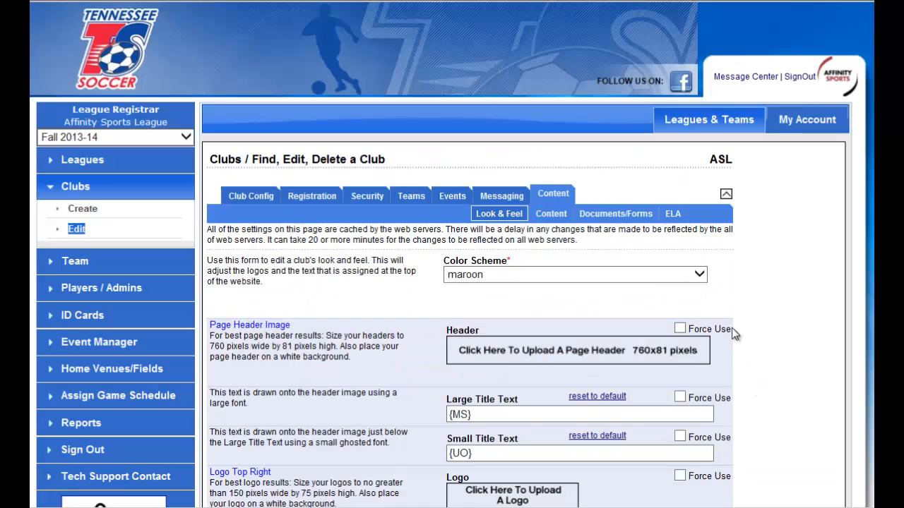
# Open the WELCOME entry in the club's web content and review its text.
pyautogui.click(554, 216)
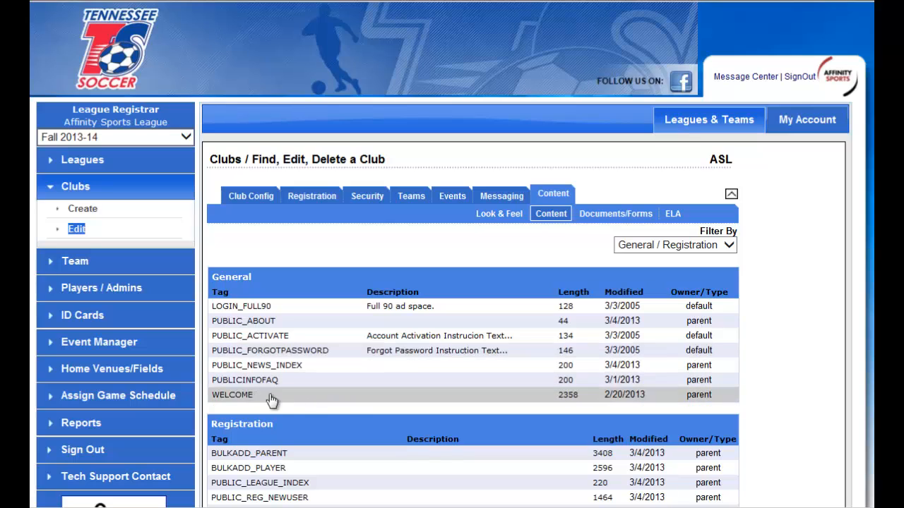
pyautogui.click(352, 397)
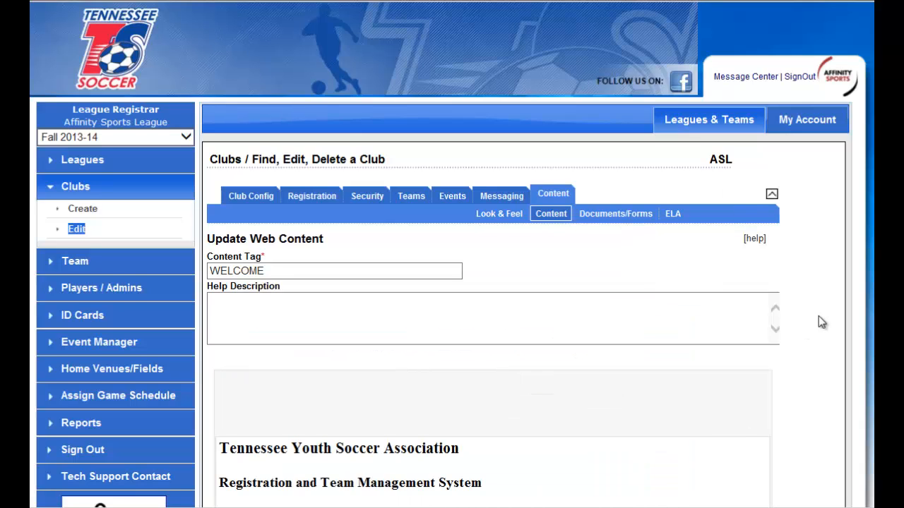
pyautogui.scroll(-2, 815, 318)
pyautogui.scroll(-4, 813, 321)
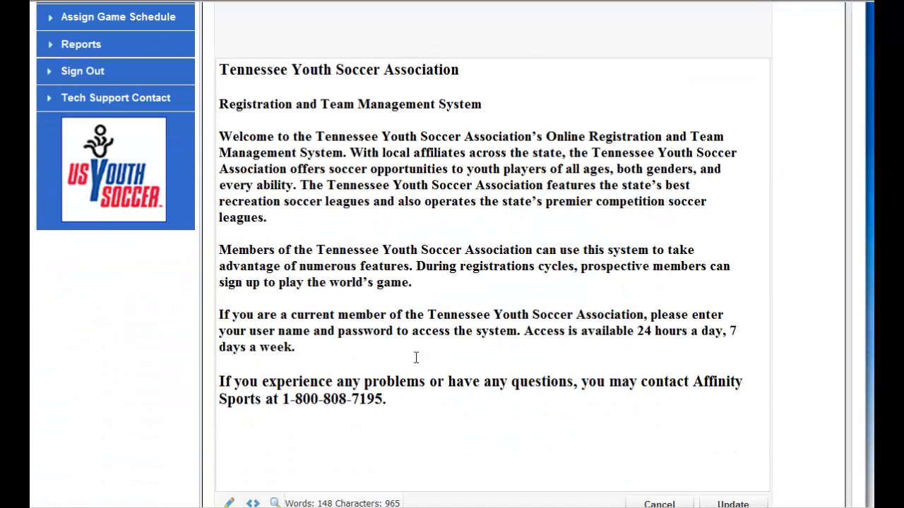
# Replace the WELCOME text above the Affinity Sports contact line with "Welcome to our new online registration.".
pyautogui.moveTo(364, 349); pyautogui.dragTo(239, 56)
pyautogui.press('BackSpace')
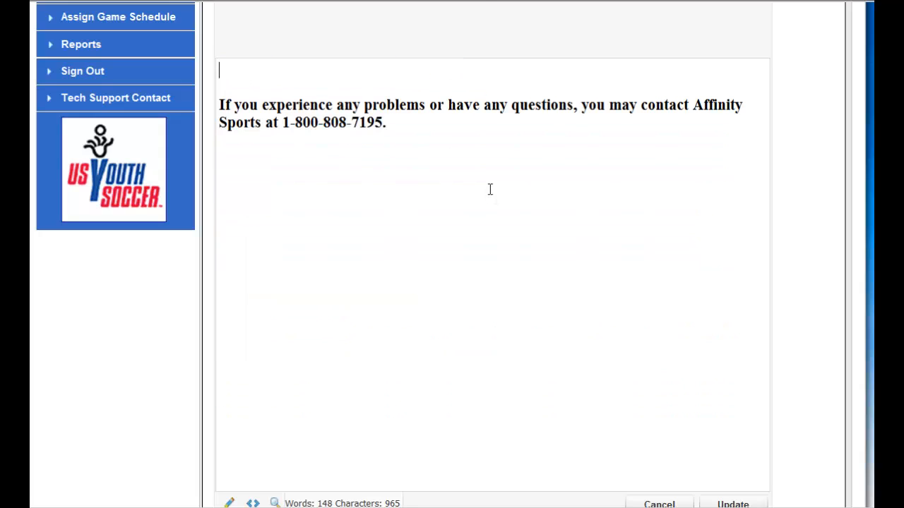
pyautogui.write('Welcome to ')
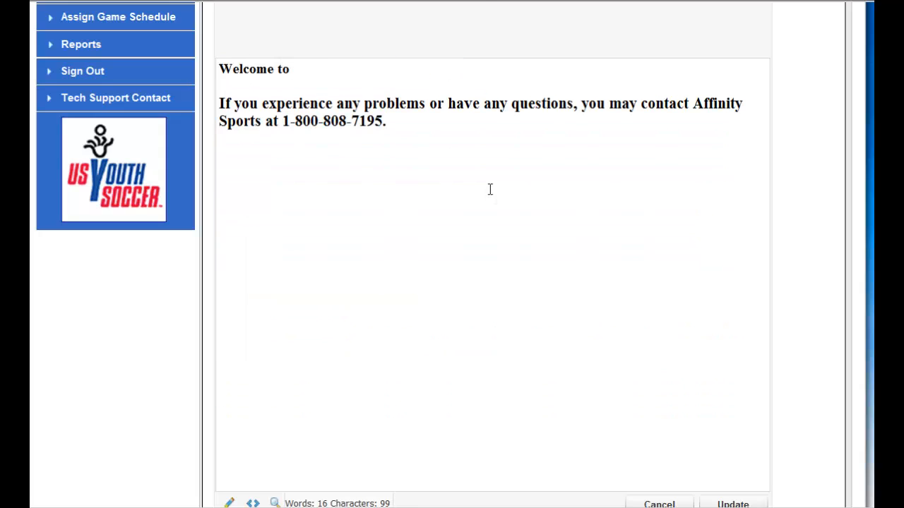
pyautogui.write('our new onlnie')
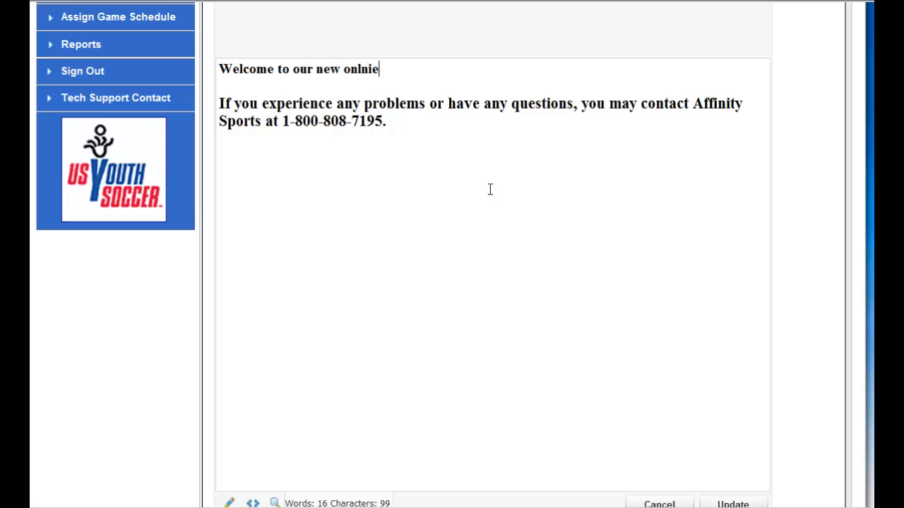
pyautogui.press('BackSpace')
pyautogui.press('BackSpace')
pyautogui.press('BackSpace')
pyautogui.write('ine registration.')
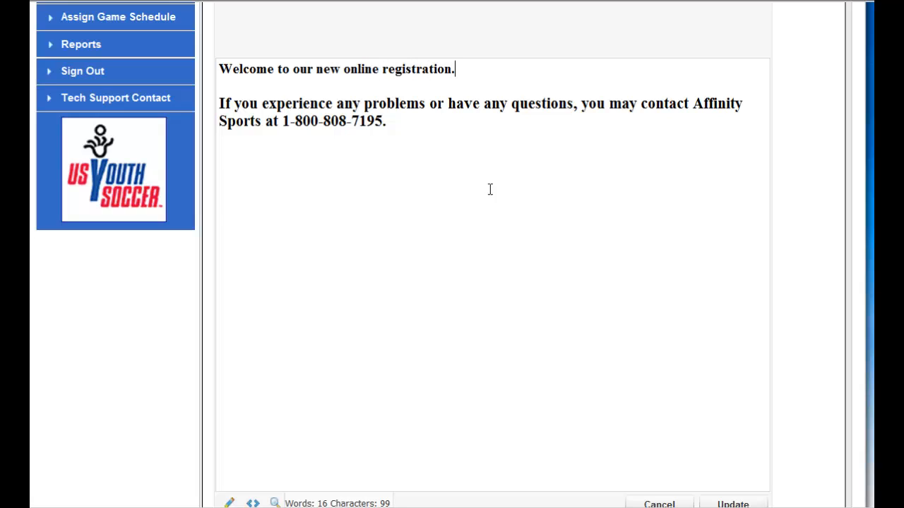
# Add the paragraph "Please click Registration tab above to get started." below the welcome line and save the web content.
pyautogui.press('Return')
pyautogui.write('Plase')
pyautogui.press('BackSpace')
pyautogui.press('BackSpace')
pyautogui.press('BackSpace')
pyautogui.write('ea')
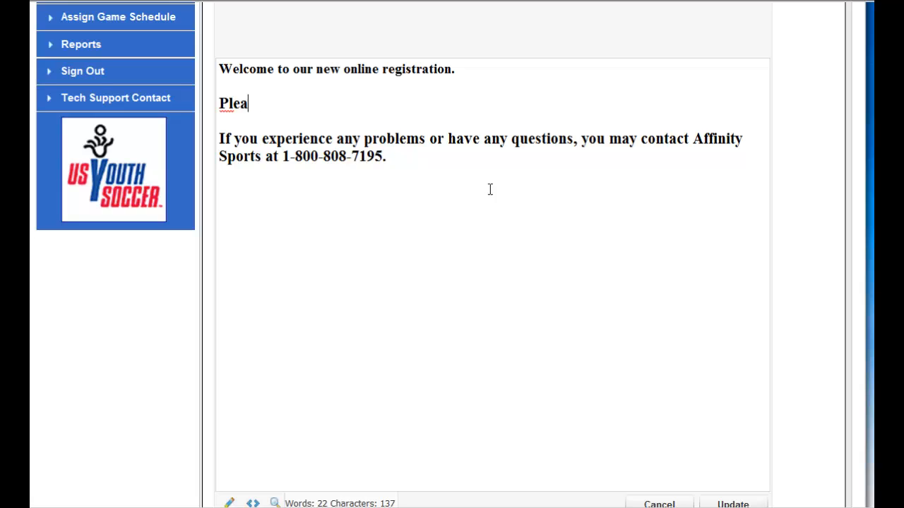
pyautogui.write('se click Regist')
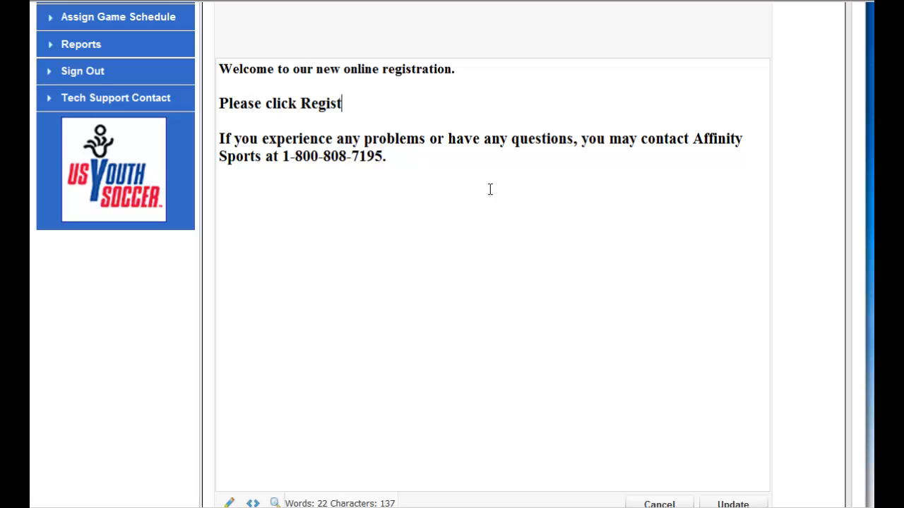
pyautogui.write('ration tab ab')
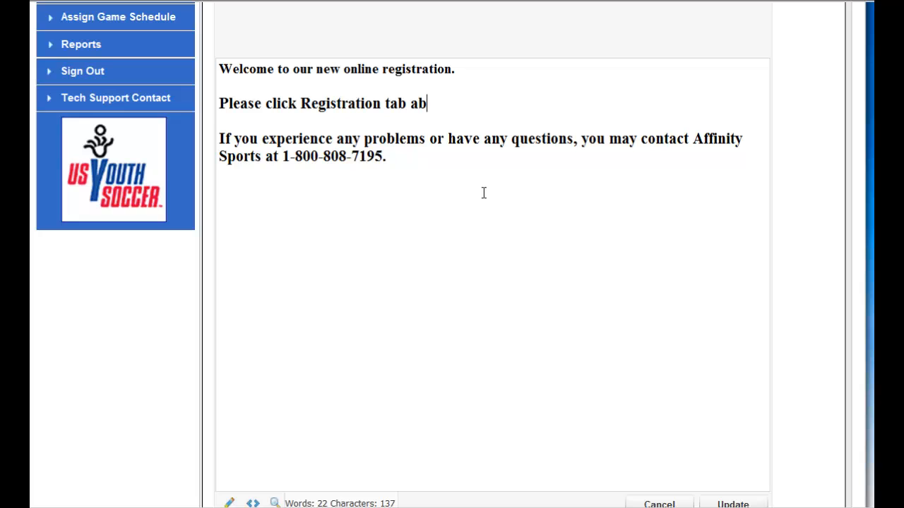
pyautogui.write('ove to get st')
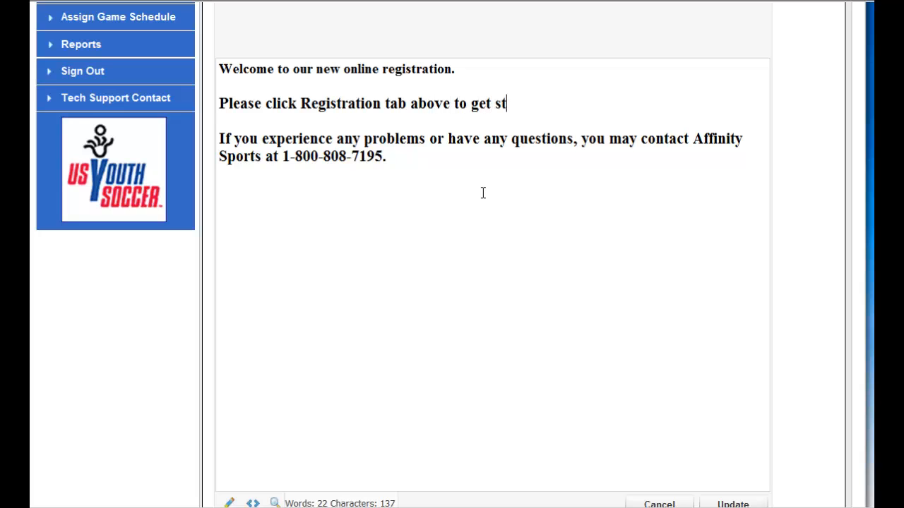
pyautogui.write('arted.')
pyautogui.scroll(-3, 589, 254)
pyautogui.click(735, 352)
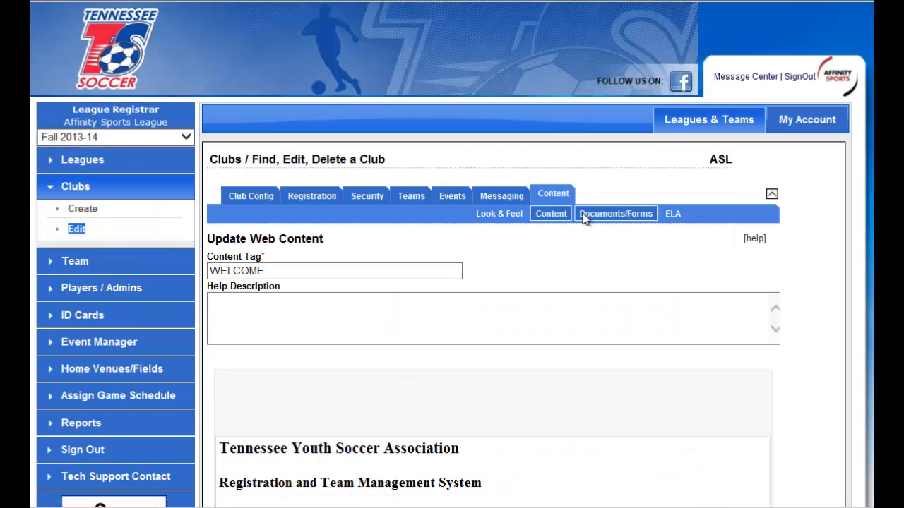
# Add a Registration ELA document for the club described as Refund Policy with the text "There are no refunds after Aug 1st 2013.".
pyautogui.click(639, 217)
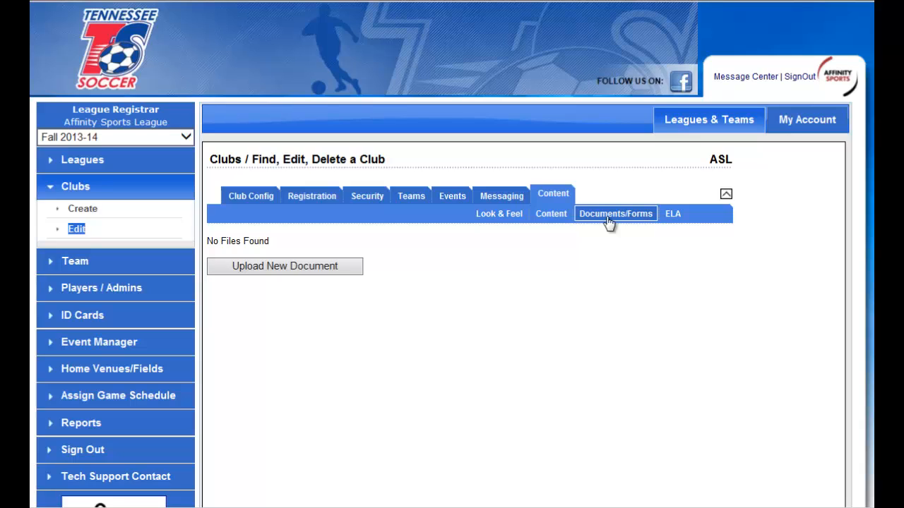
pyautogui.click(671, 217)
pyautogui.click(559, 257)
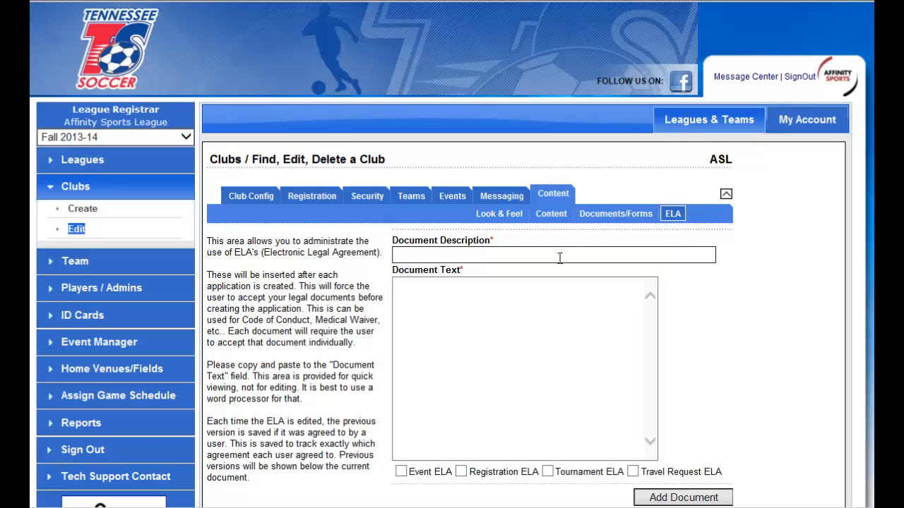
pyautogui.write('Refund Policy')
pyautogui.press('Tab')
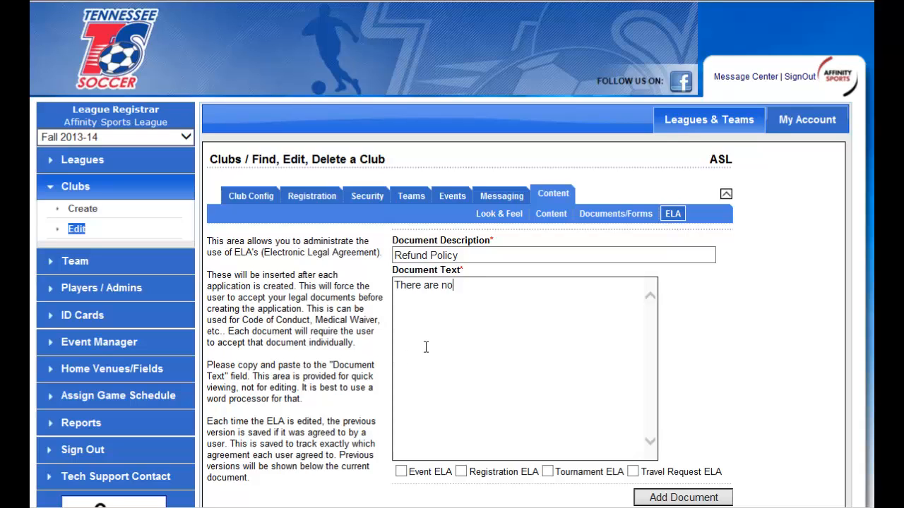
pyautogui.write('There are no refunds after Aug 1st')
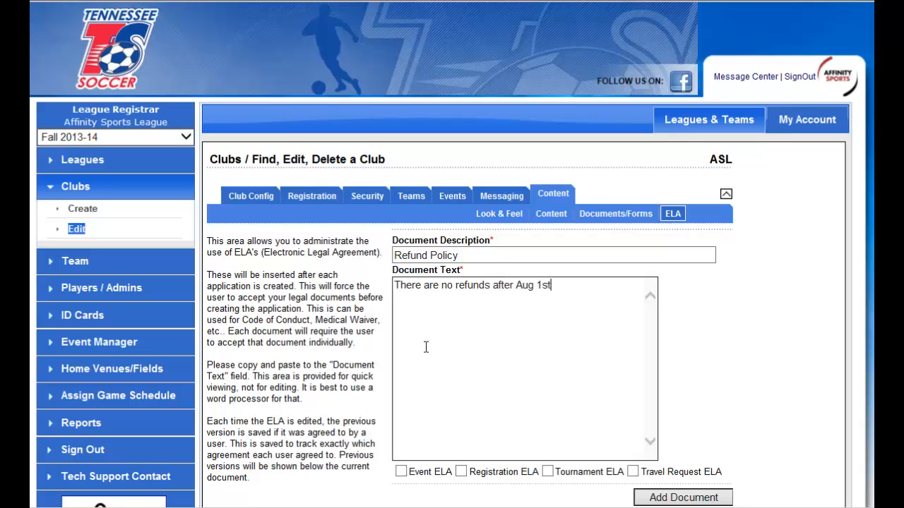
pyautogui.write(' 2013.')
pyautogui.click(461, 471)
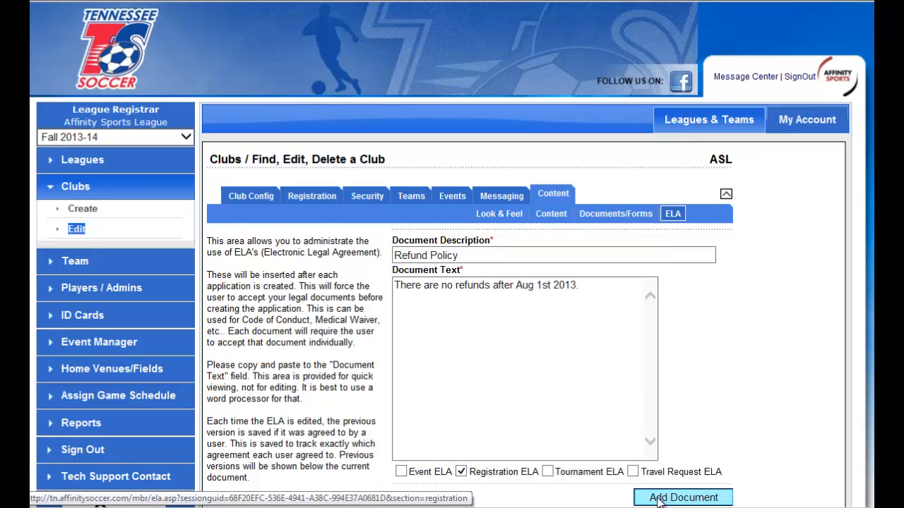
pyautogui.click(683, 498)
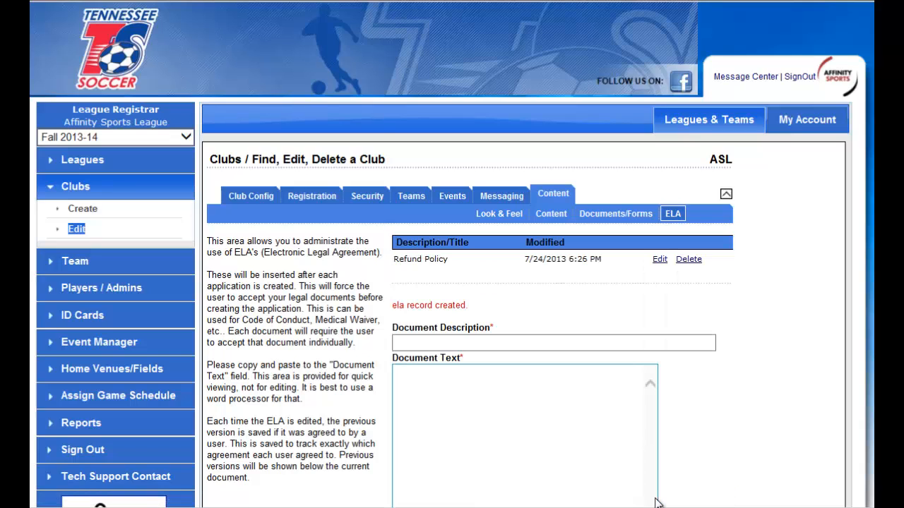
# Assign the Refund Policy ELA to Academy and Division 1 players in the club's registration settings and save the changes.
pyautogui.click(327, 201)
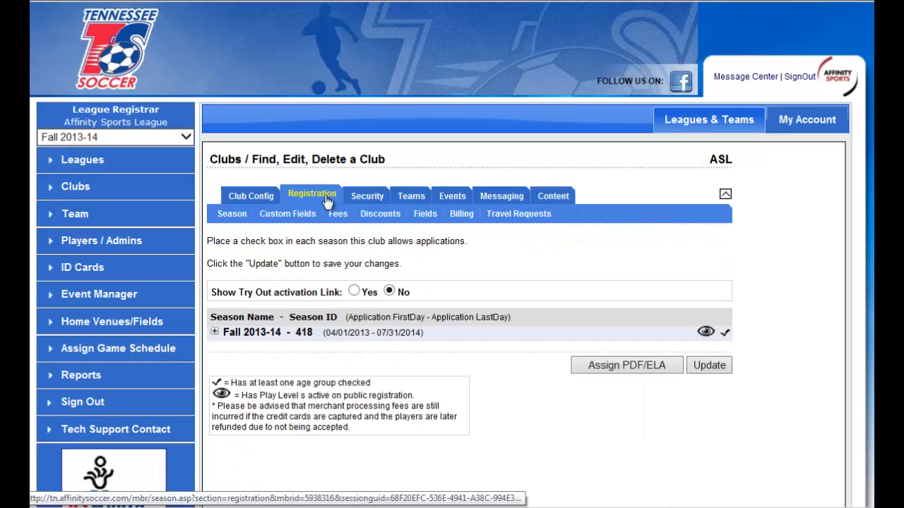
pyautogui.click(643, 368)
pyautogui.scroll(-2, 537, 360)
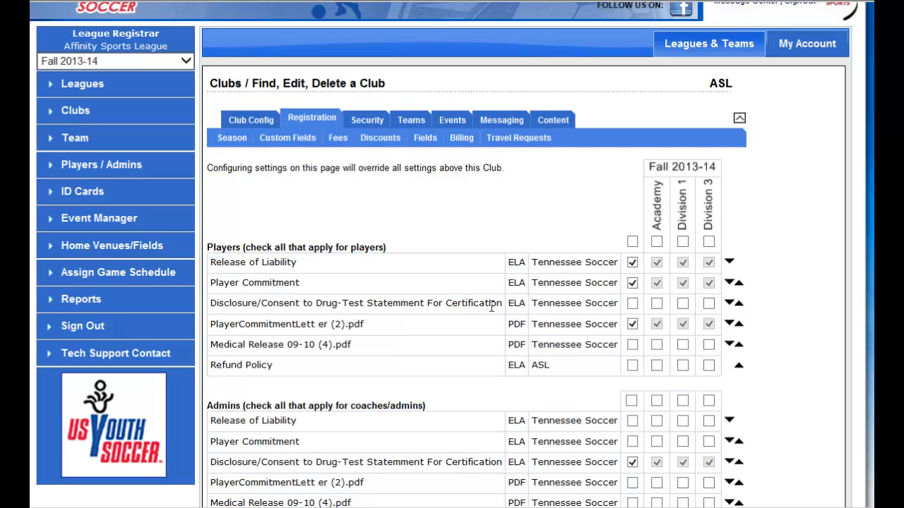
pyautogui.scroll(-2, 500, 311)
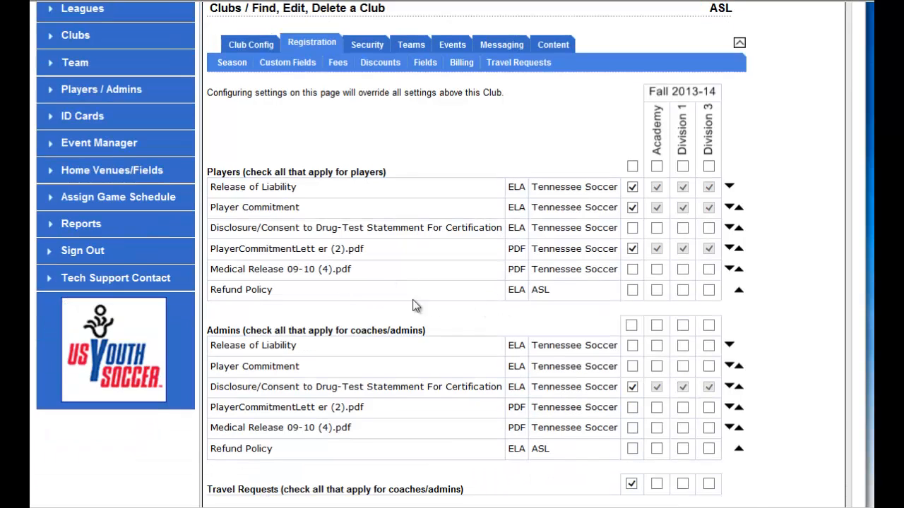
pyautogui.click(659, 291)
pyautogui.scroll(-2, 715, 325)
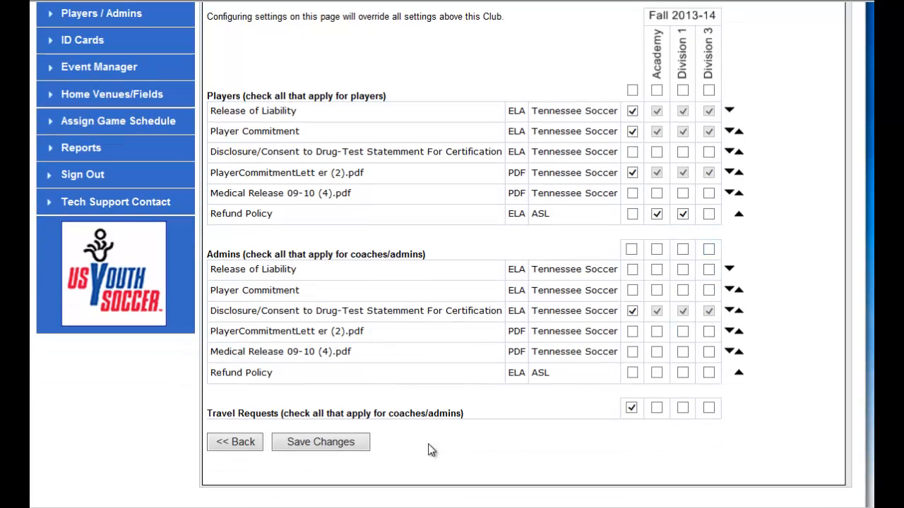
pyautogui.click(321, 442)
pyautogui.scroll(-2, 406, 397)
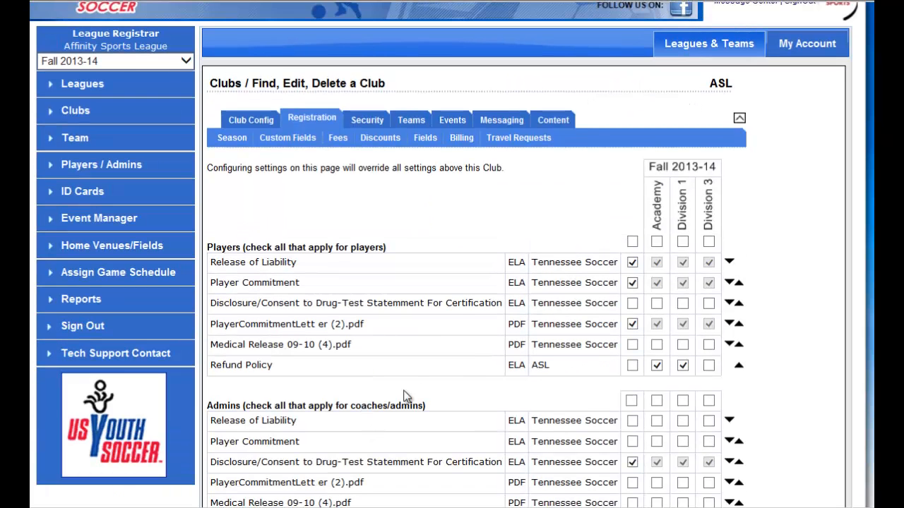
# Set the From Name of the club's Player Registration Thank You message template to ASL and save the template.
pyautogui.click(504, 122)
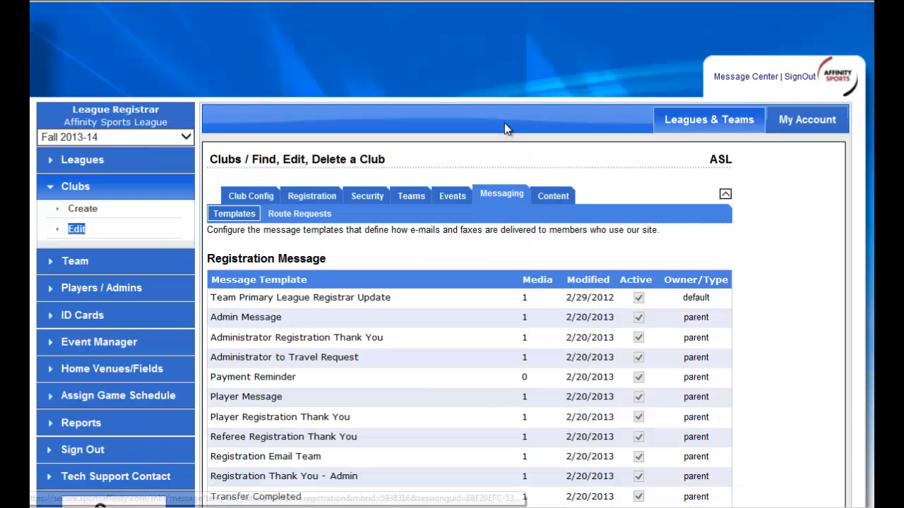
pyautogui.scroll(-2, 442, 255)
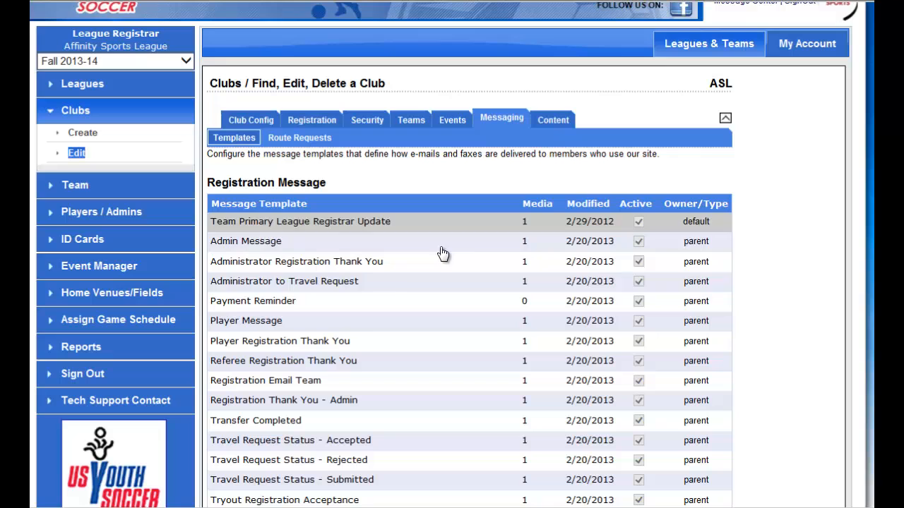
pyautogui.click(337, 343)
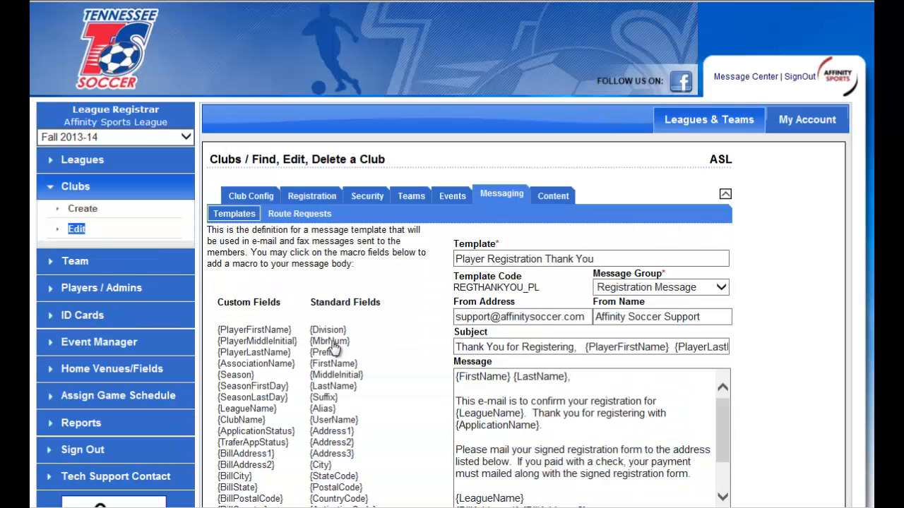
pyautogui.moveTo(588, 319); pyautogui.dragTo(418, 324)
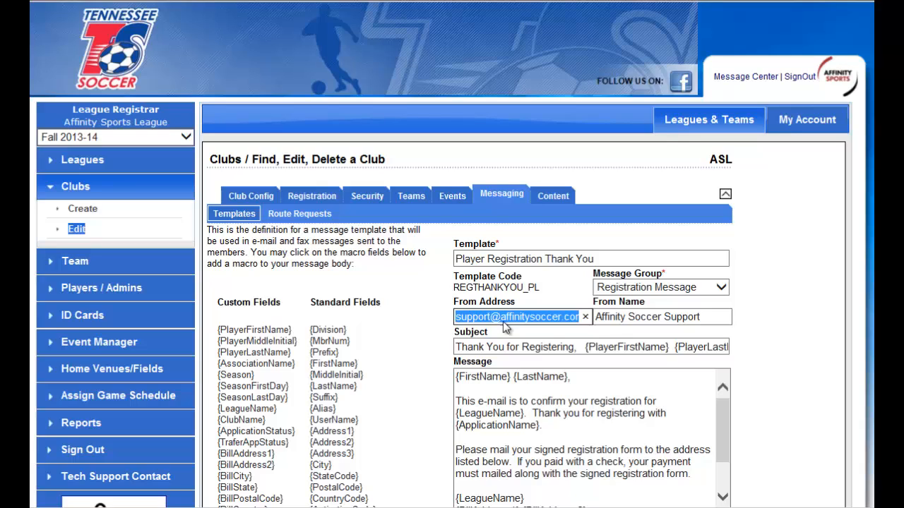
pyautogui.click(631, 317)
pyautogui.moveTo(707, 317); pyautogui.dragTo(534, 319)
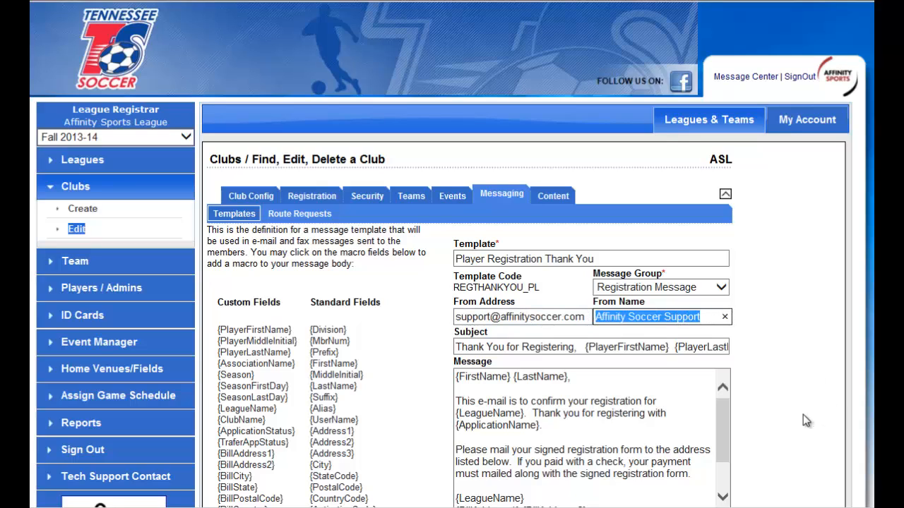
pyautogui.write('ASL')
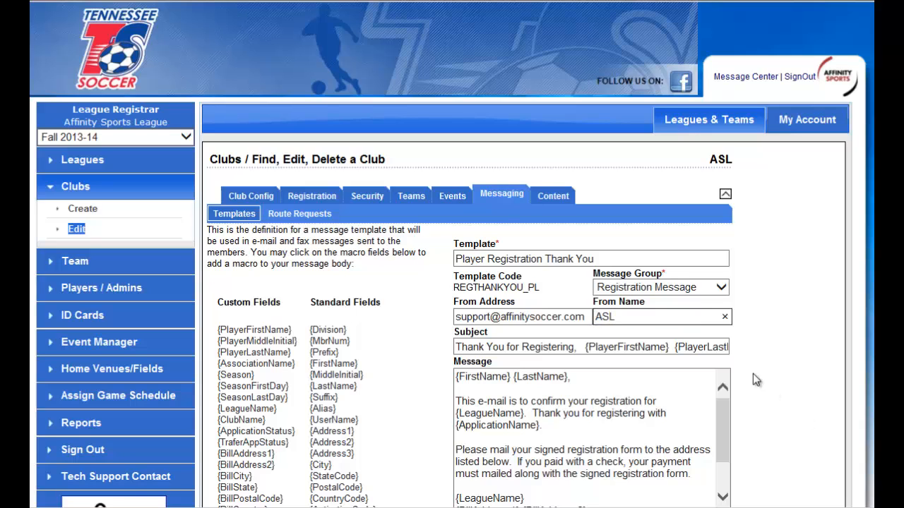
pyautogui.click(810, 376)
pyautogui.scroll(-3, 810, 375)
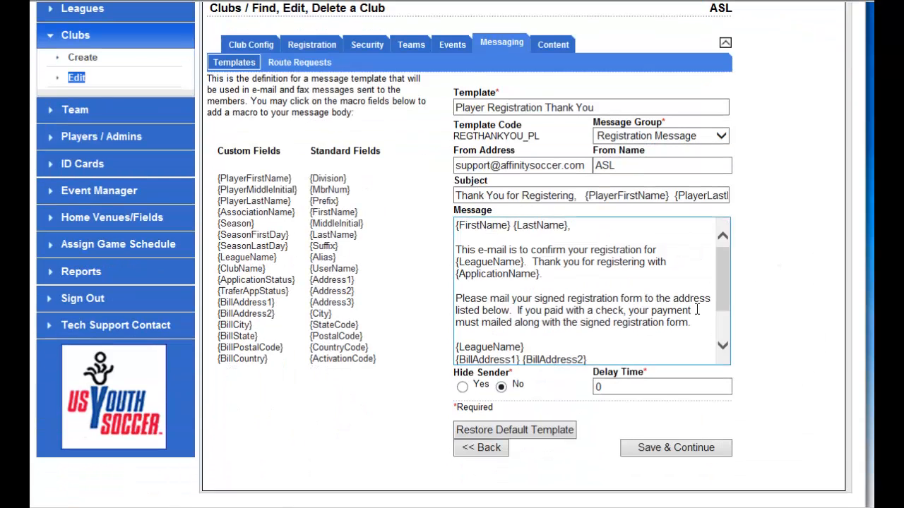
pyautogui.moveTo(601, 318); pyautogui.dragTo(532, 250)
pyautogui.click(678, 348)
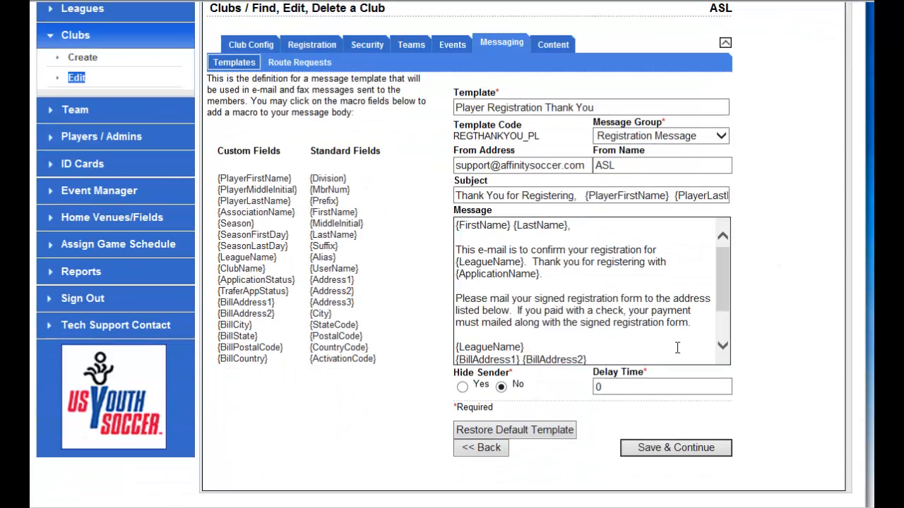
pyautogui.click(682, 449)
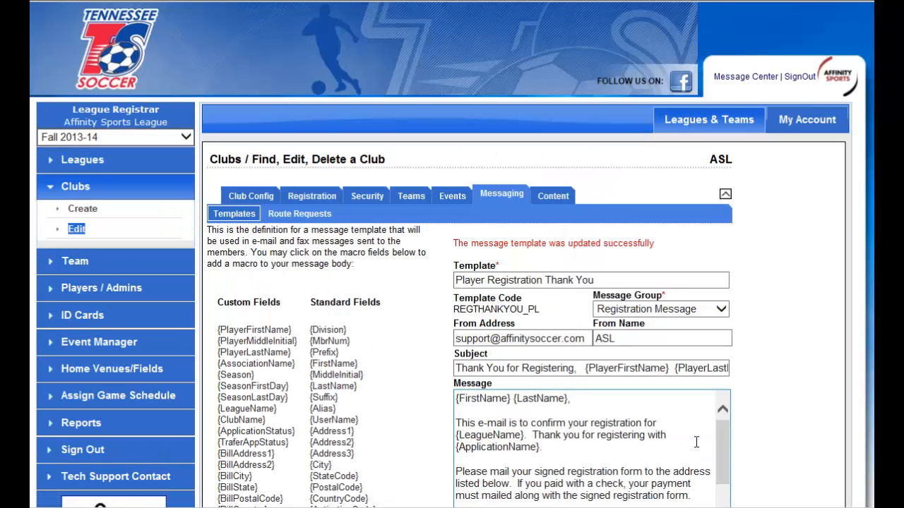
# Copy the domain name from the club's information and open tn-asl.sportsaffinity.com in a new browser tab.
pyautogui.click(252, 197)
pyautogui.scroll(-1, 636, 392)
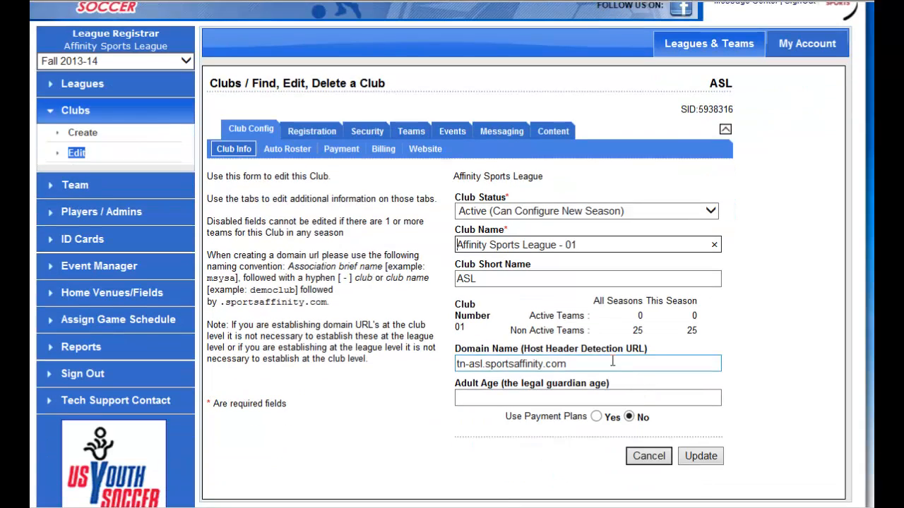
pyautogui.moveTo(607, 364); pyautogui.dragTo(404, 361)
pyautogui.rightClick(499, 374)
pyautogui.click(528, 413)
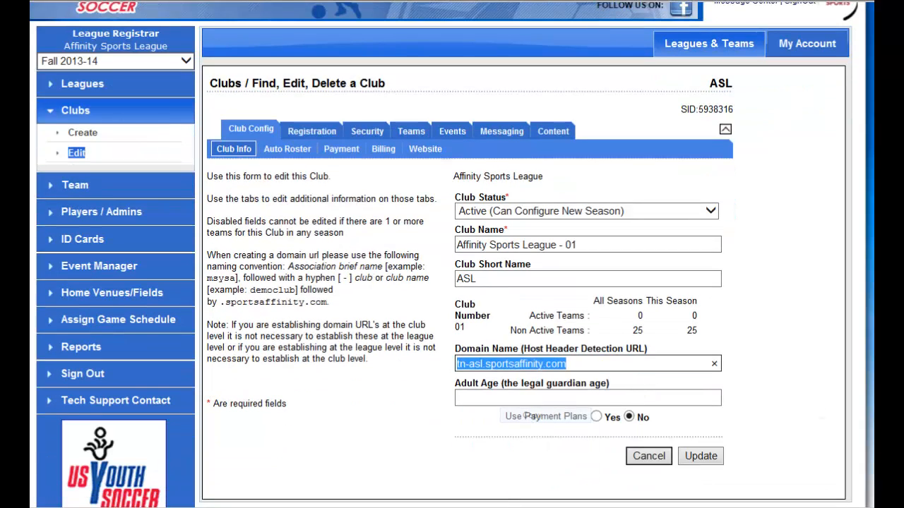
pyautogui.hotkey('ctrl', 't')
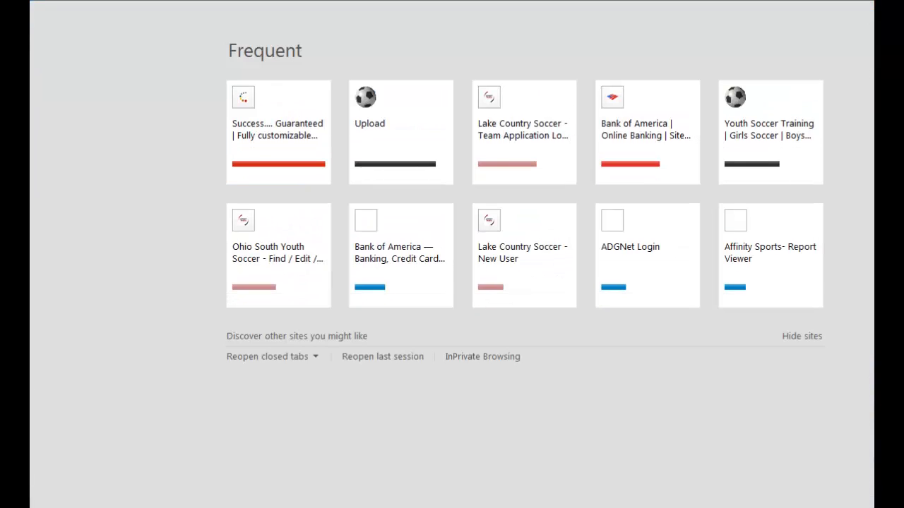
pyautogui.rightClick(213, 0)
pyautogui.click(240, 0)
pyautogui.press('Return')
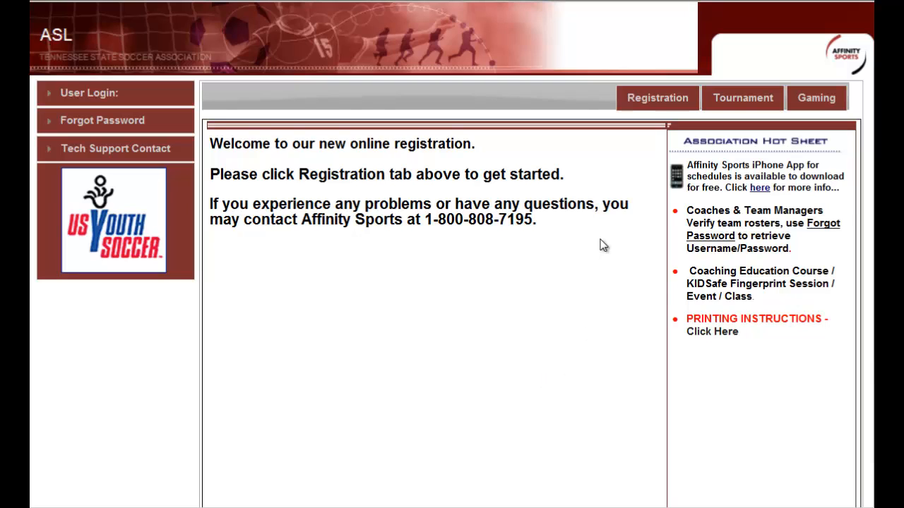
# Open the public site's Registration page and check the registration type section.
pyautogui.click(658, 102)
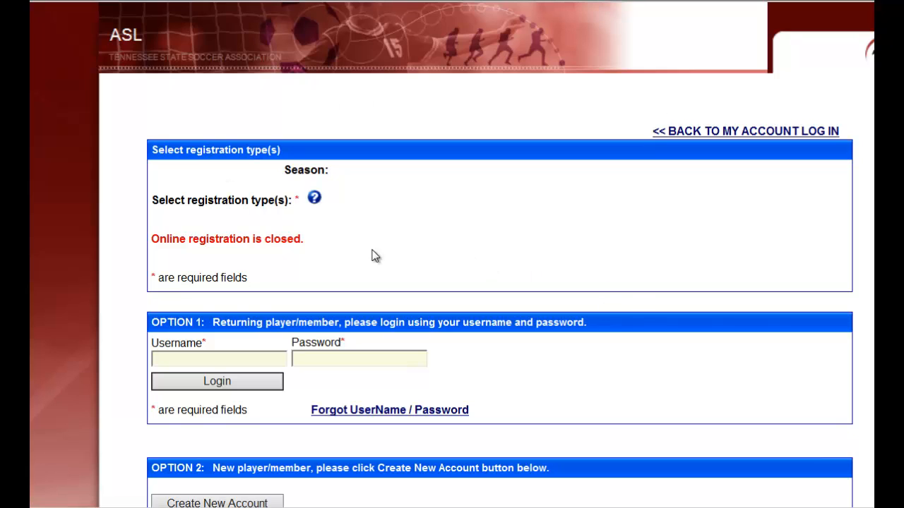
pyautogui.moveTo(355, 248); pyautogui.dragTo(162, 248)
pyautogui.click(417, 253)
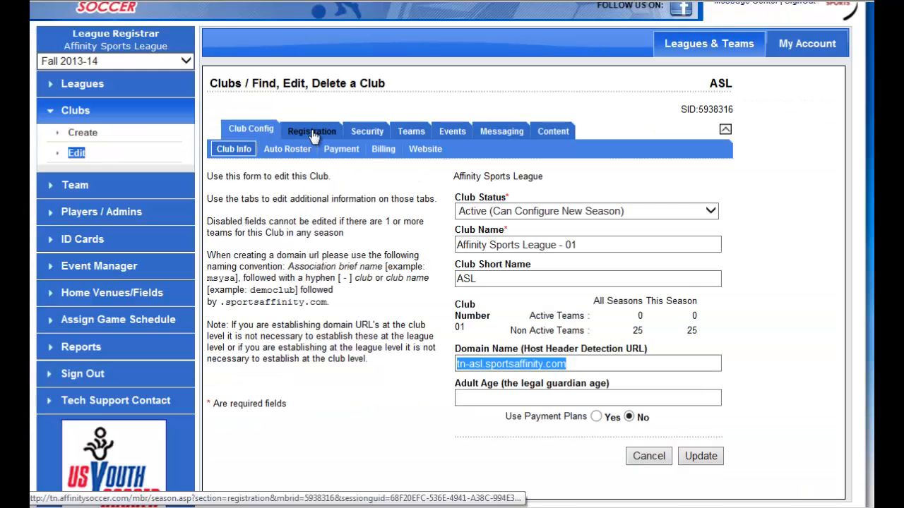
# Turn on Show On Public Registration for Division 3, Division 1 and Academy in the club's Fall 2013-14 registration season settings.
pyautogui.click(312, 131)
pyautogui.click(343, 337)
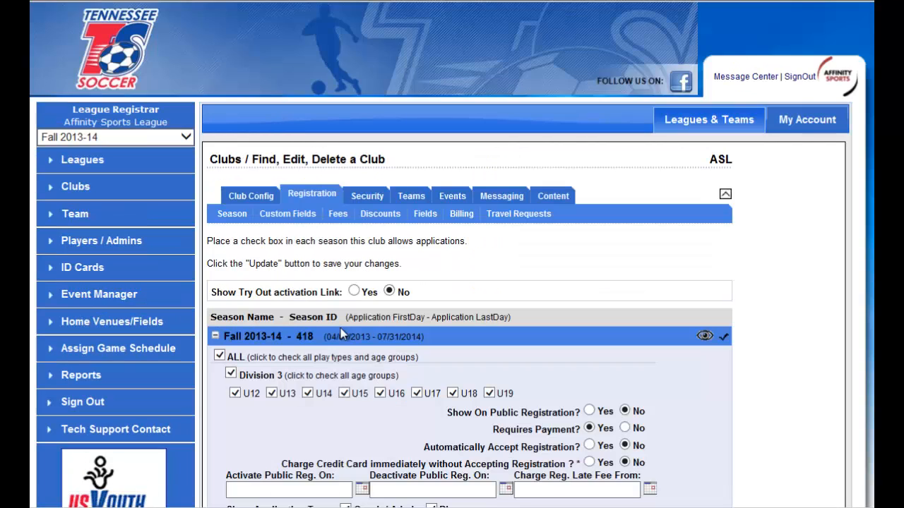
pyautogui.scroll(-2, 378, 317)
pyautogui.scroll(-1, 453, 281)
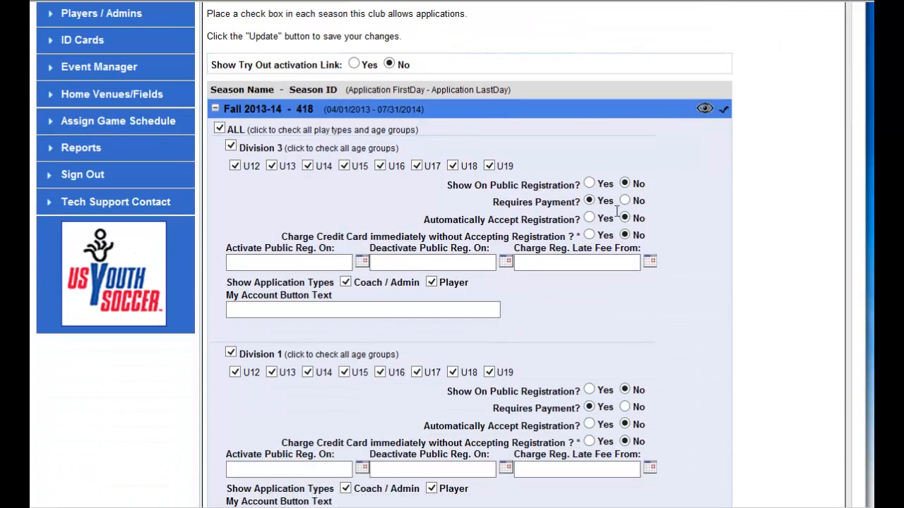
pyautogui.click(588, 184)
pyautogui.scroll(-1, 586, 185)
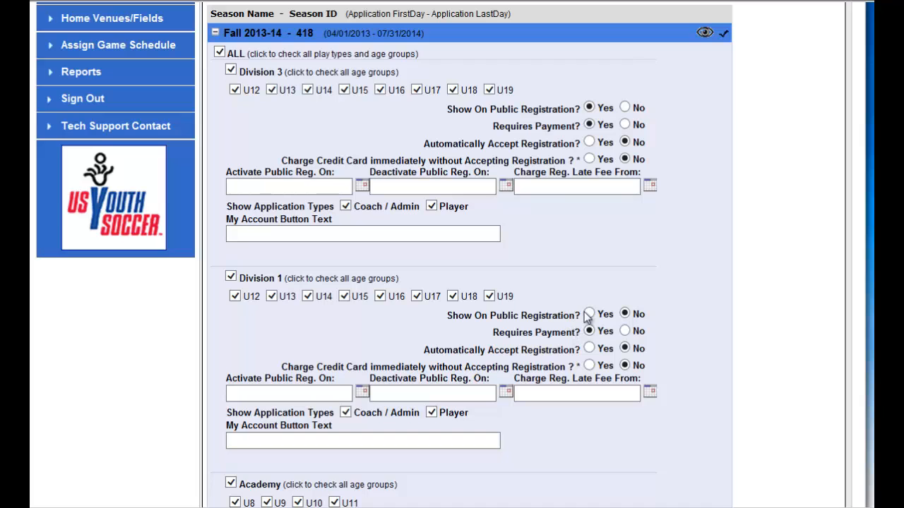
pyautogui.click(589, 314)
pyautogui.scroll(-2, 750, 297)
pyautogui.click(601, 365)
pyautogui.scroll(-3, 754, 365)
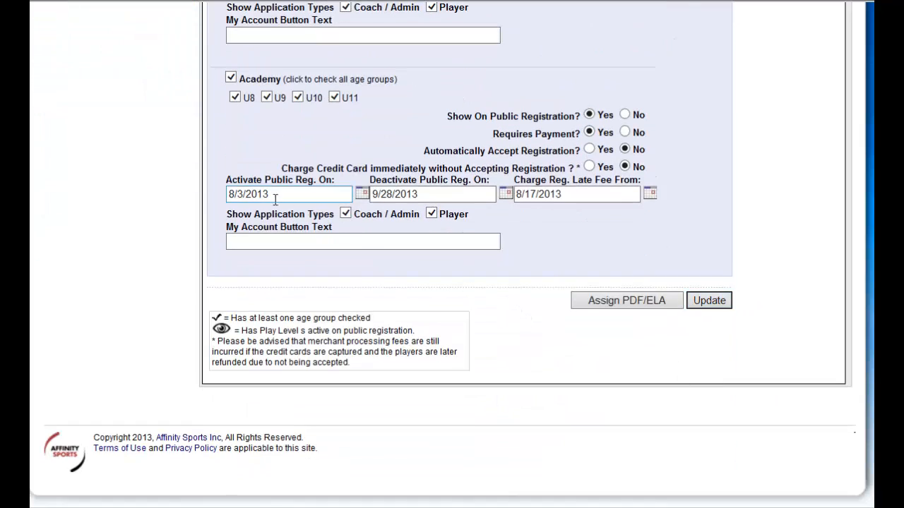
# Set the Academy's Activate Public Reg. On date to a day in July 2013 and save the registration settings.
pyautogui.click(361, 196)
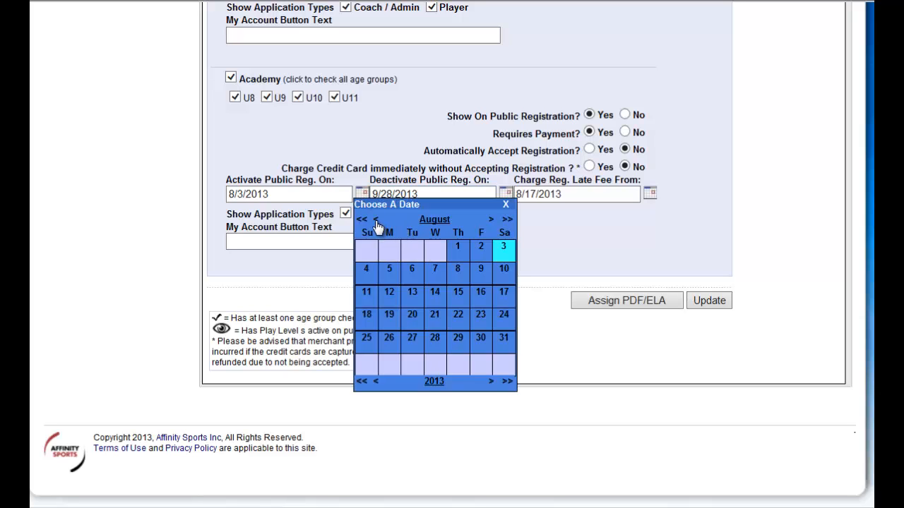
pyautogui.click(375, 220)
pyautogui.click(435, 315)
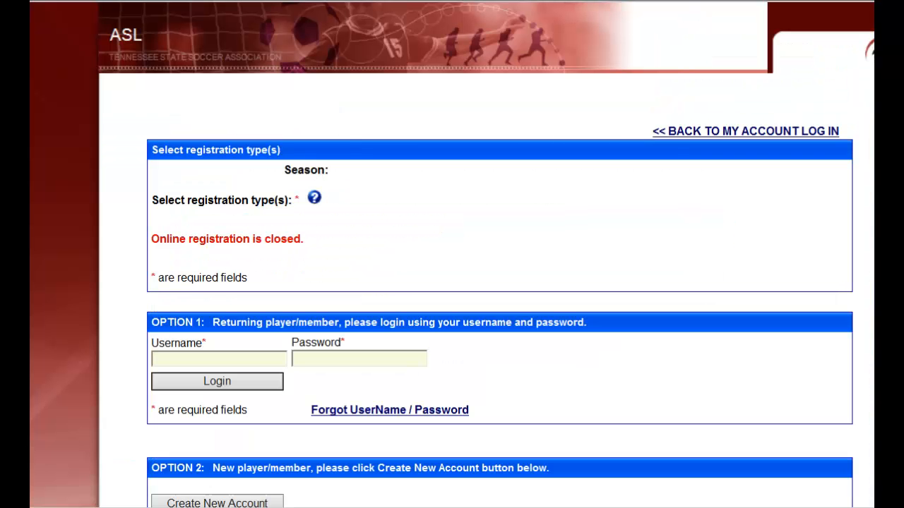
# Reload the public registration page, choose The Best Club Reg as registration type and start creating a new account.
pyautogui.press('F5')
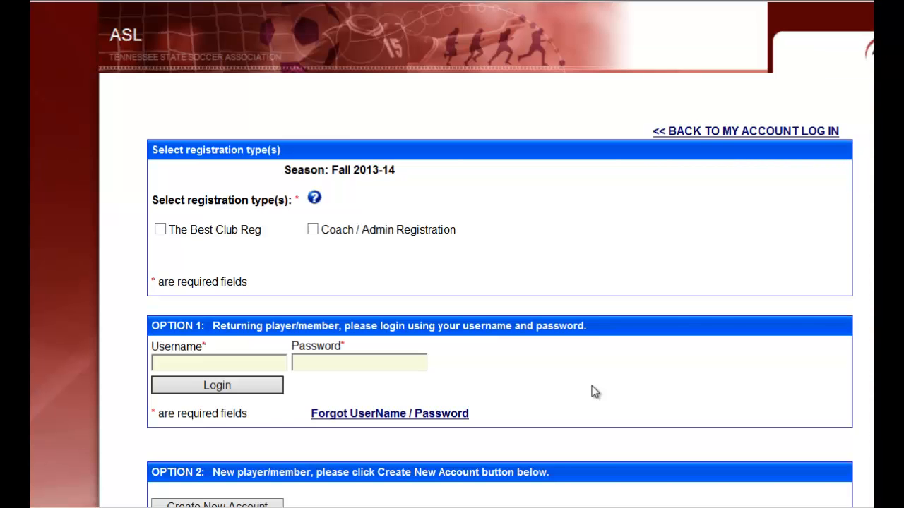
pyautogui.click(162, 231)
pyautogui.scroll(-2, 347, 270)
pyautogui.click(262, 432)
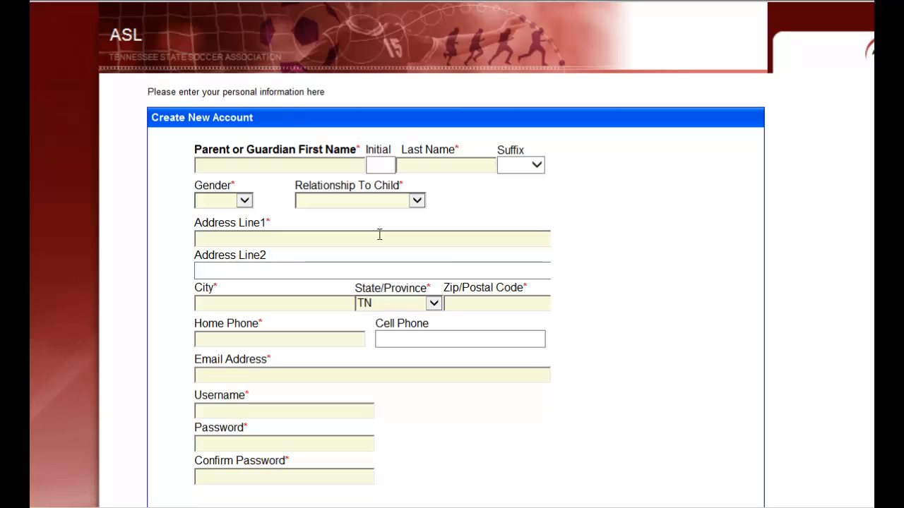
# Enter the parent's first and last name, with gender Female and relationship to child Mother.
pyautogui.write('Natalie')
pyautogui.press('Tab')
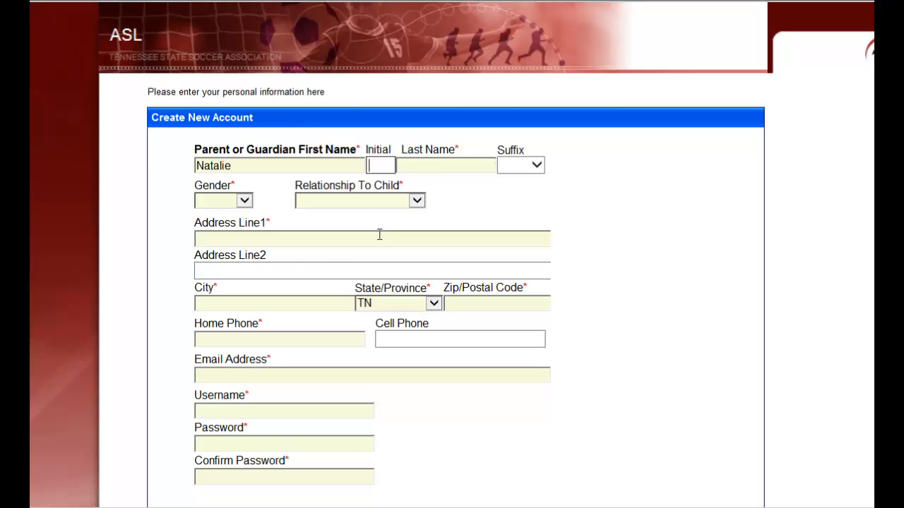
pyautogui.press('Tab')
pyautogui.write('Te')
pyautogui.press('Tab')
pyautogui.press('Tab')
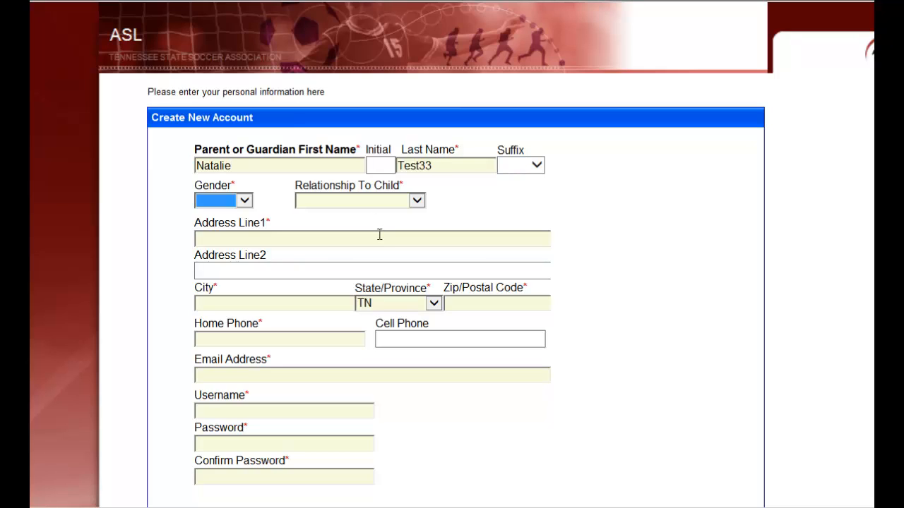
pyautogui.click(244, 201)
pyautogui.click(244, 227)
pyautogui.click(379, 202)
pyautogui.click(371, 227)
# Fill in the parent's street address, city and zip code, keeping TN as the state.
pyautogui.click(353, 240)
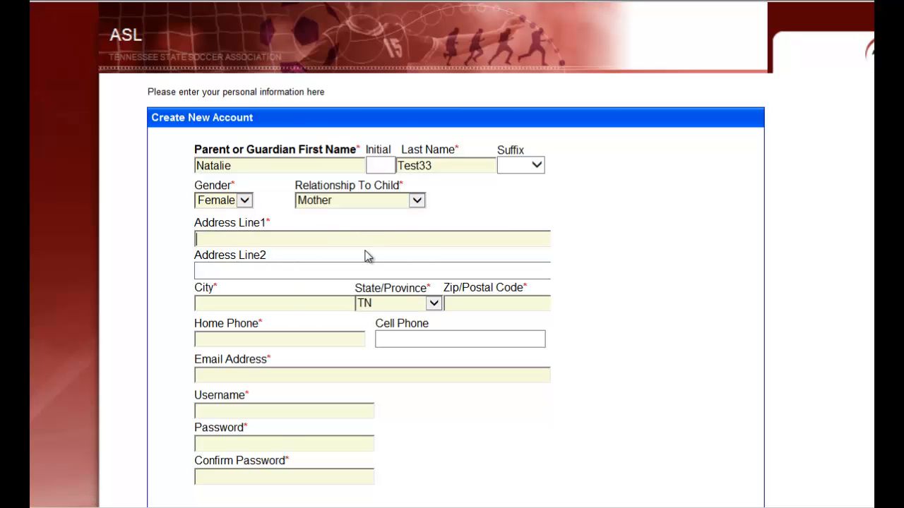
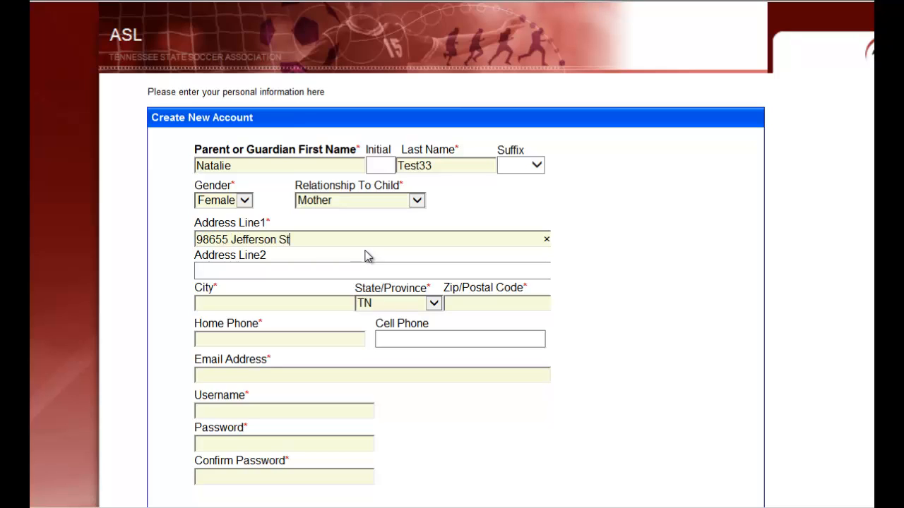
pyautogui.press('Tab')
pyautogui.press('Tab')
pyautogui.write('Sandy')
pyautogui.press('Tab')
pyautogui.press('Tab')
pyautogui.write('98666')
pyautogui.press('Tab')
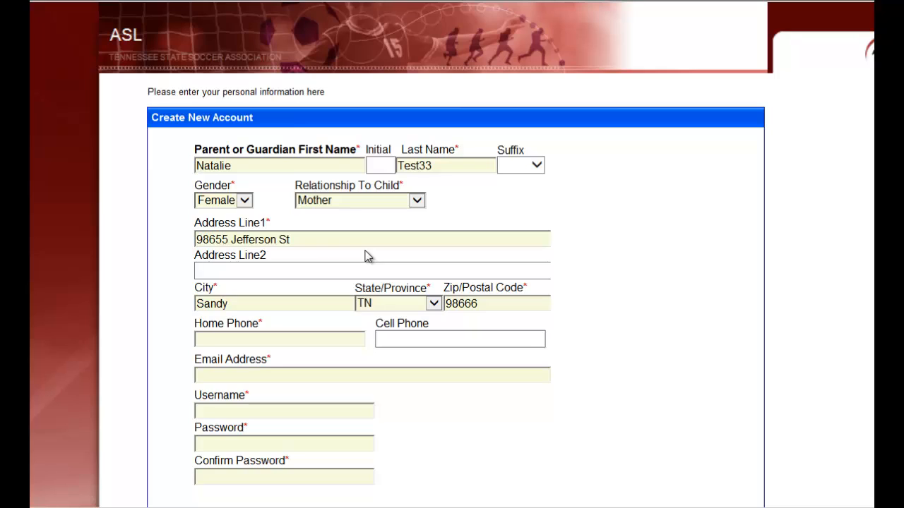
# Enter the parent's home phone and email address, and fill in a username for the account.
pyautogui.write('8575554444none')
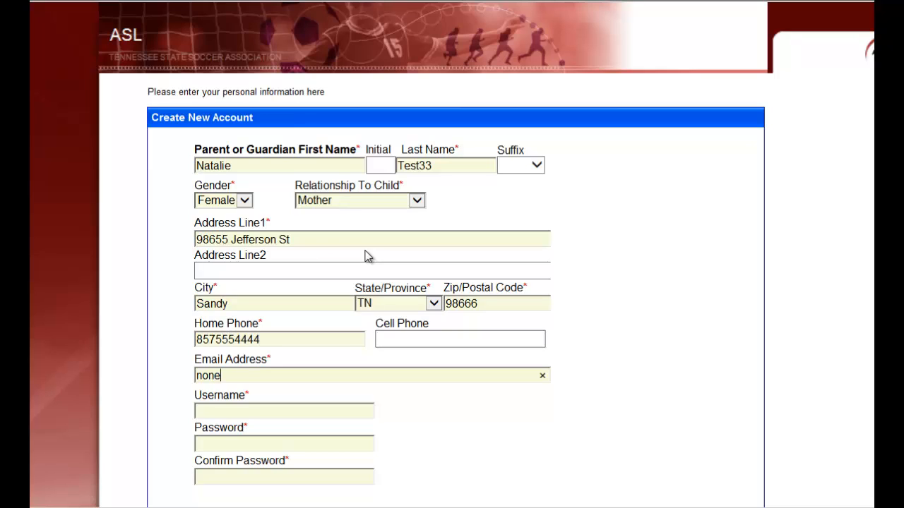
pyautogui.write('@none.com')
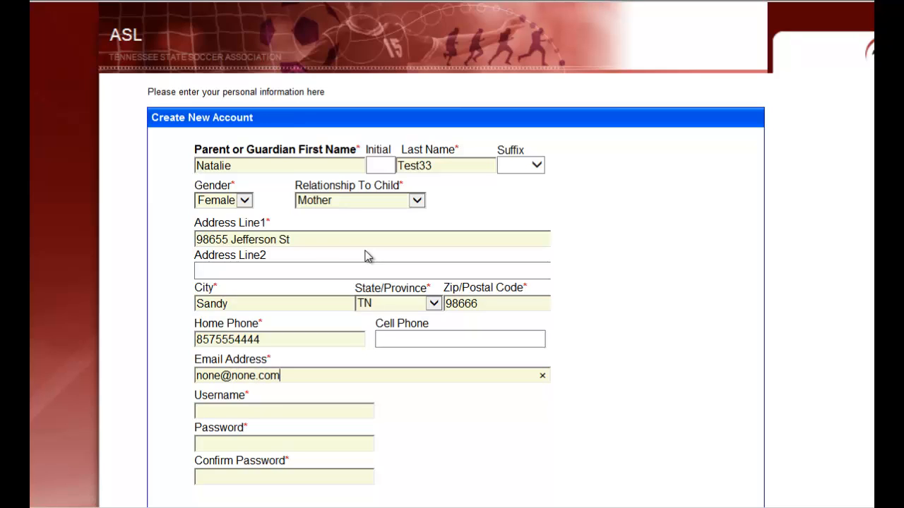
pyautogui.write('3edn 9o3wer')
pyautogui.press('Tab')
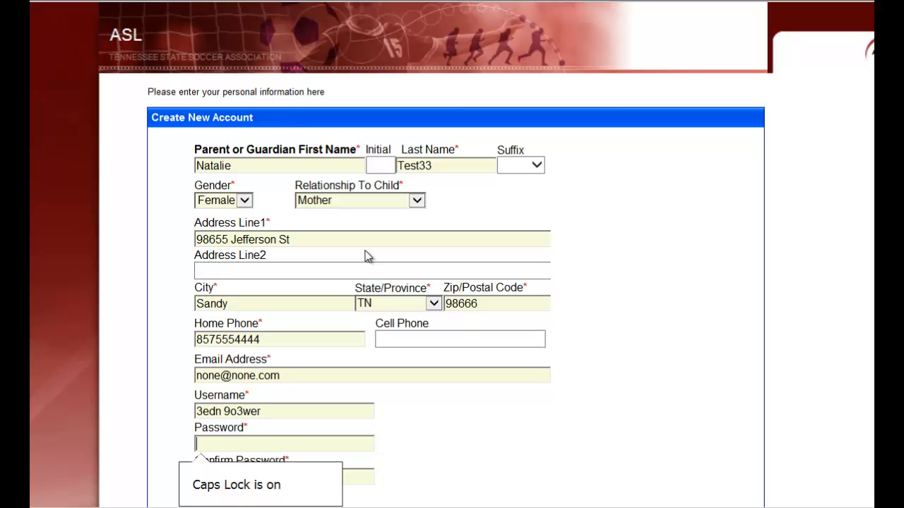
# Enter and confirm the account password, and submit the new account form.
pyautogui.write('••••')
pyautogui.press('Tab')
pyautogui.write('•')
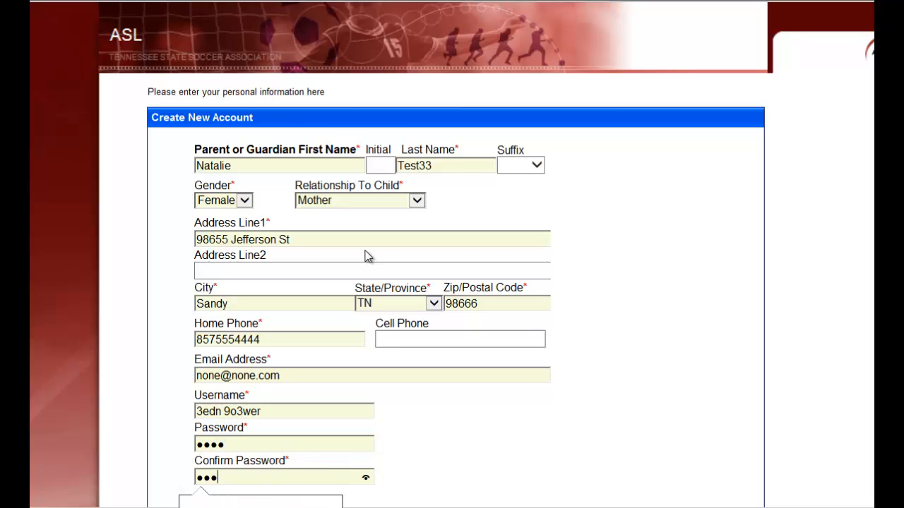
pyautogui.write('•••')
pyautogui.scroll(-2, 448, 410)
pyautogui.click(311, 387)
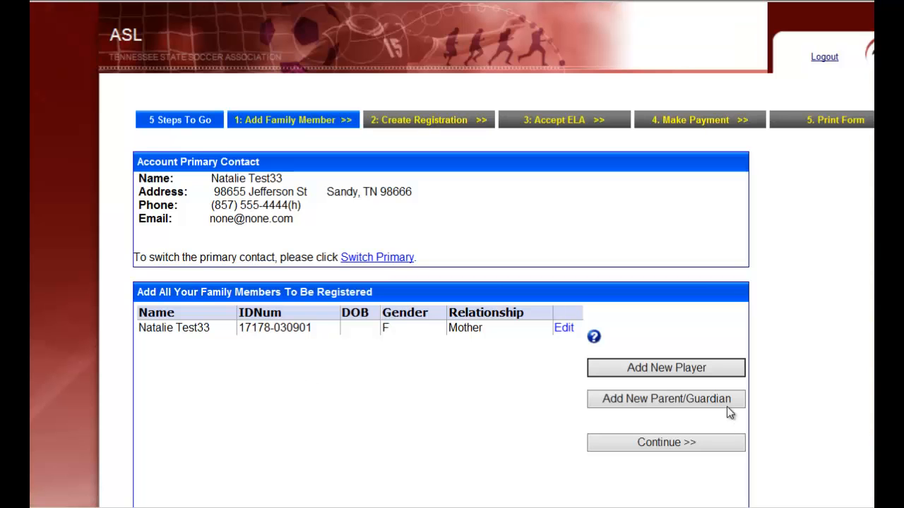
# Start adding a new player to the family, entering the player's first name and setting the gender to Male.
pyautogui.click(682, 369)
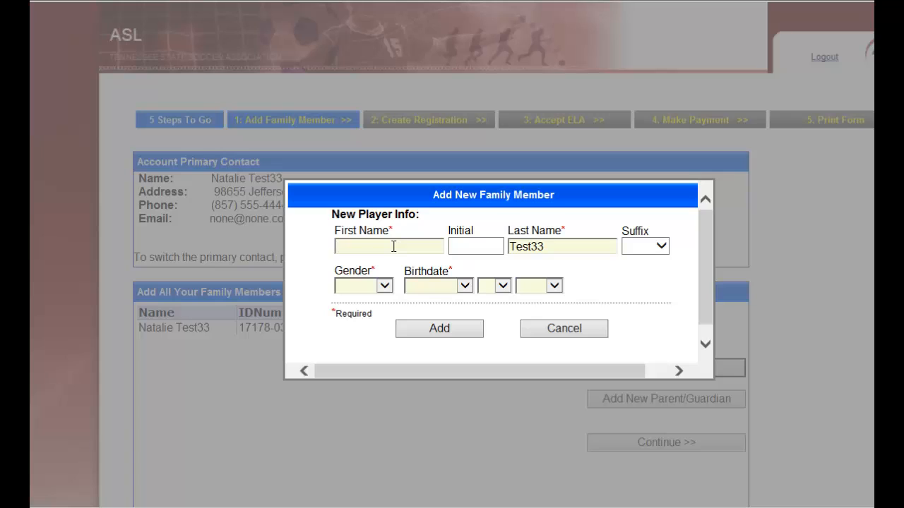
pyautogui.write('John')
pyautogui.click(380, 285)
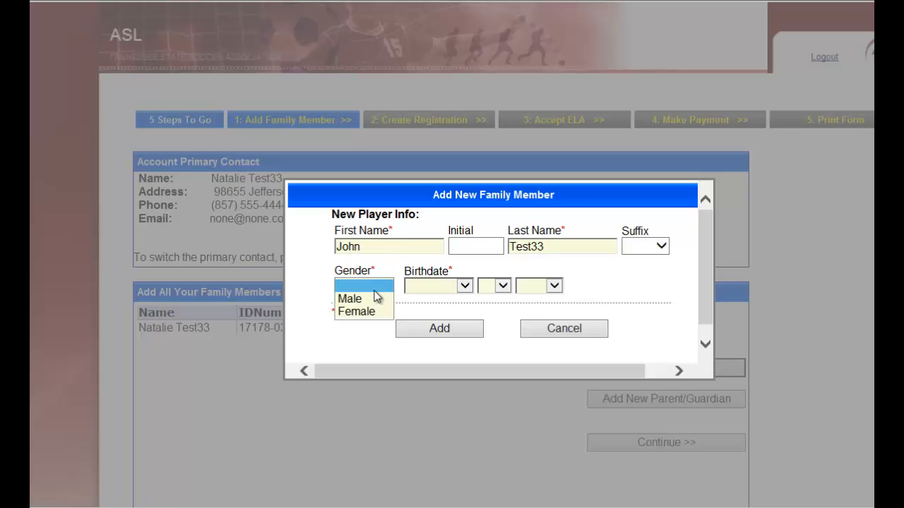
pyautogui.click(367, 299)
# Select the player's birthdate and add the player to the family members.
pyautogui.click(464, 286)
pyautogui.click(433, 327)
pyautogui.click(503, 285)
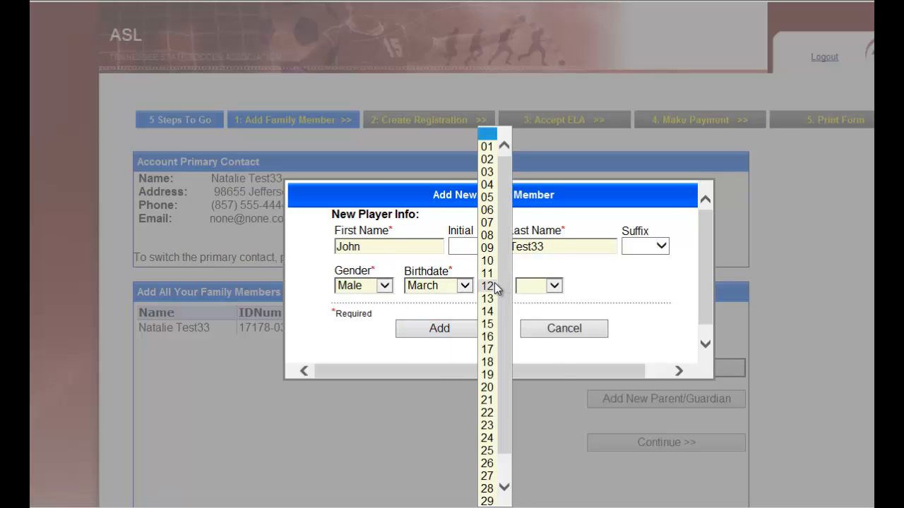
pyautogui.click(488, 287)
pyautogui.click(545, 286)
pyautogui.click(543, 339)
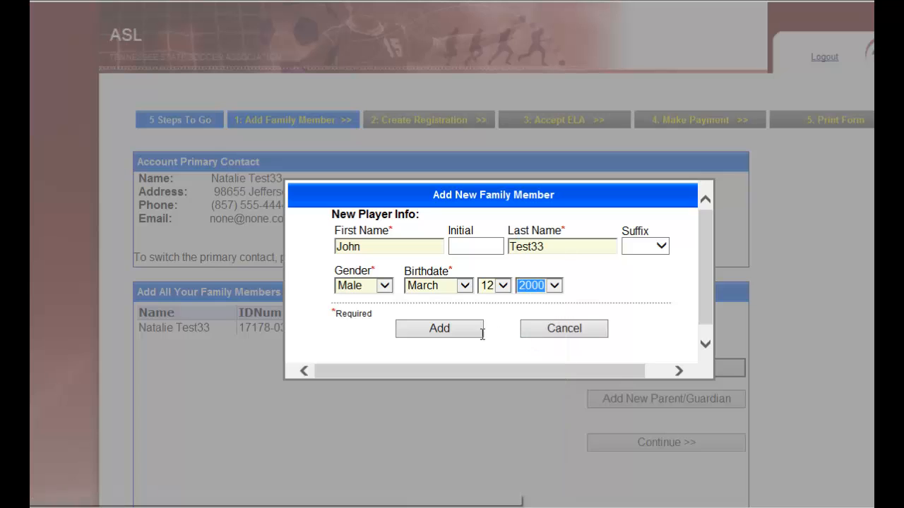
pyautogui.click(450, 331)
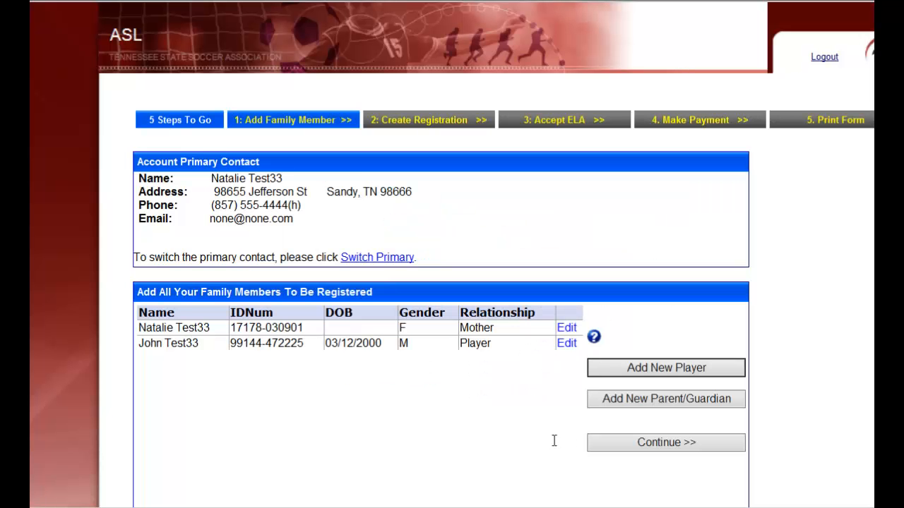
# Continue to creating registrations, register the child as a player and choose Division 1 as the play level.
pyautogui.click(652, 441)
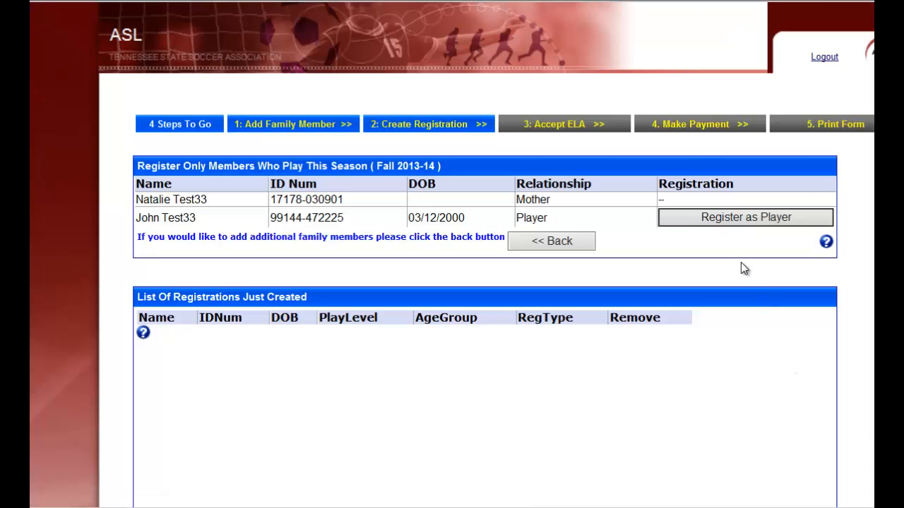
pyautogui.click(784, 223)
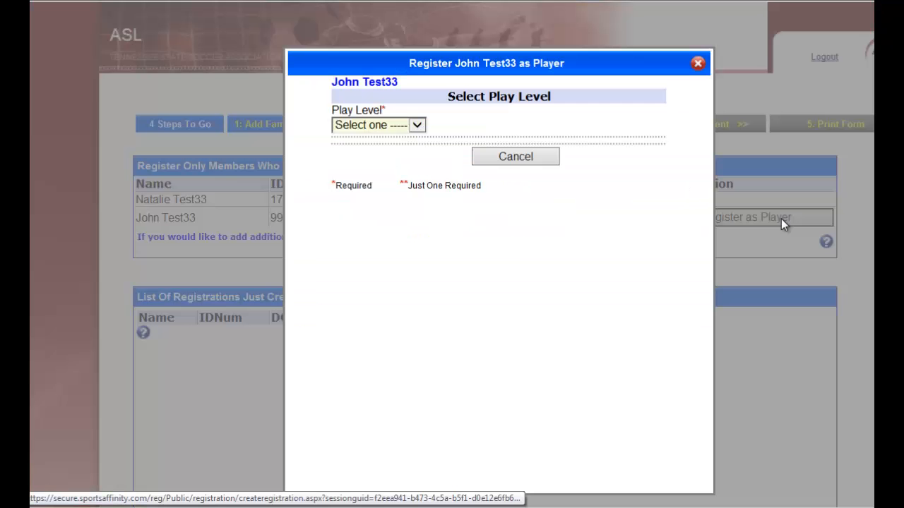
pyautogui.click(411, 127)
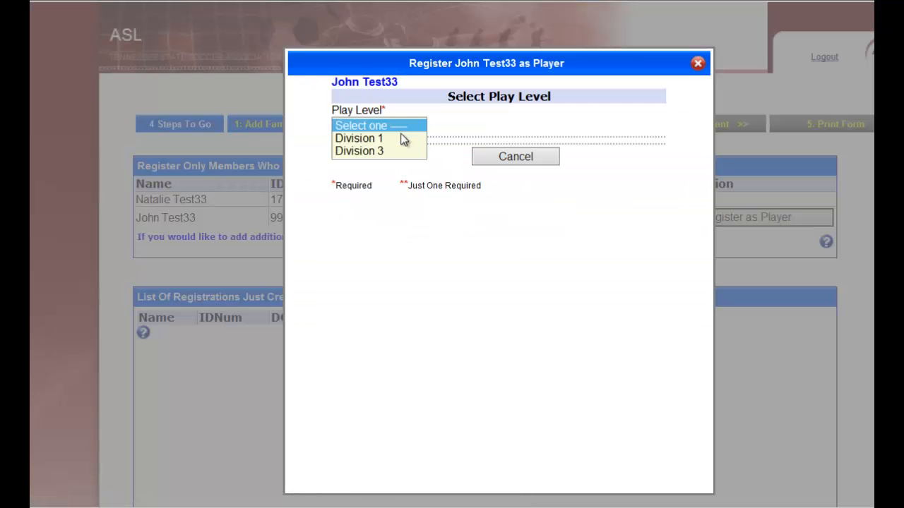
pyautogui.click(399, 140)
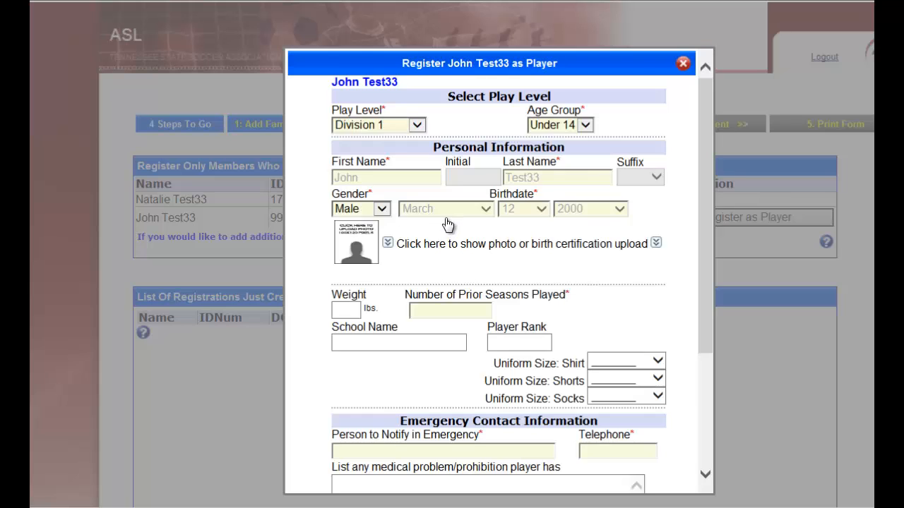
# Show the photo and birth certificate upload options, view the player photo upload window and close it.
pyautogui.click(360, 253)
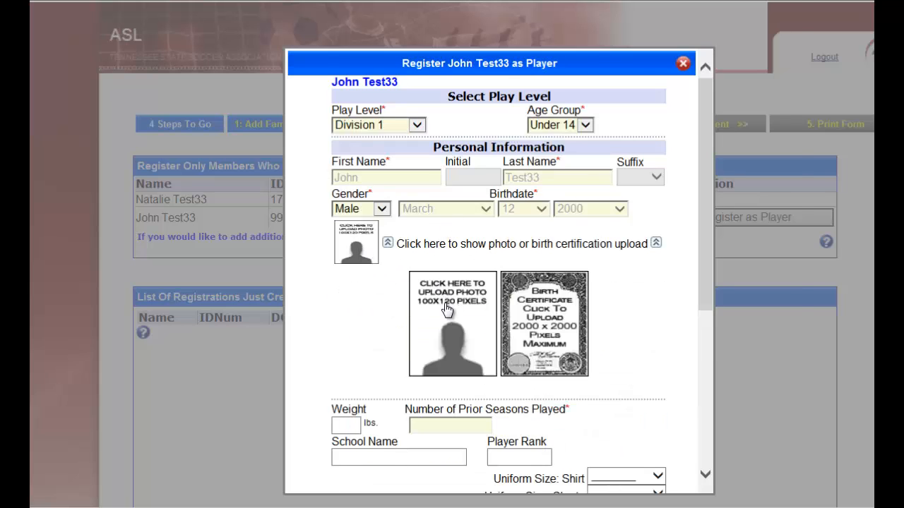
pyautogui.click(446, 308)
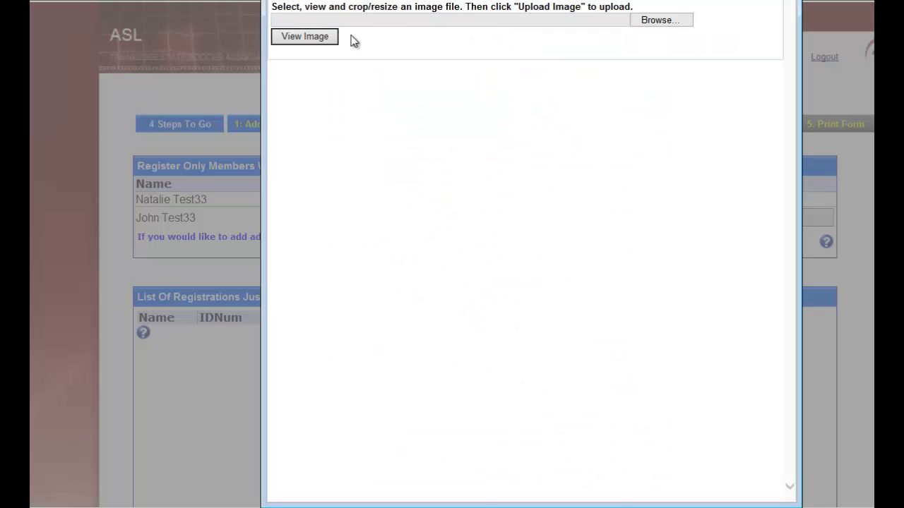
pyautogui.click(782, 2)
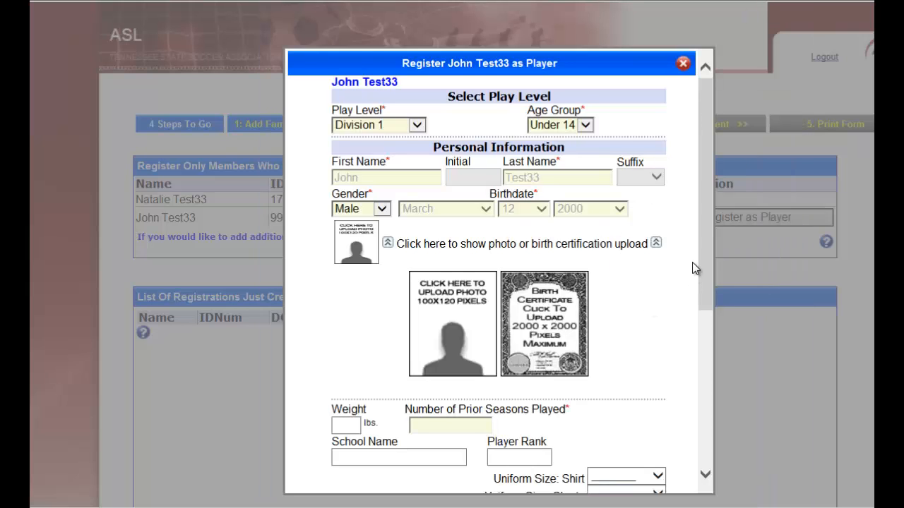
# Set the number of prior seasons played to 2 and enter the emergency contact person and telephone number.
pyautogui.moveTo(704, 265); pyautogui.dragTo(704, 326)
pyautogui.write('2')
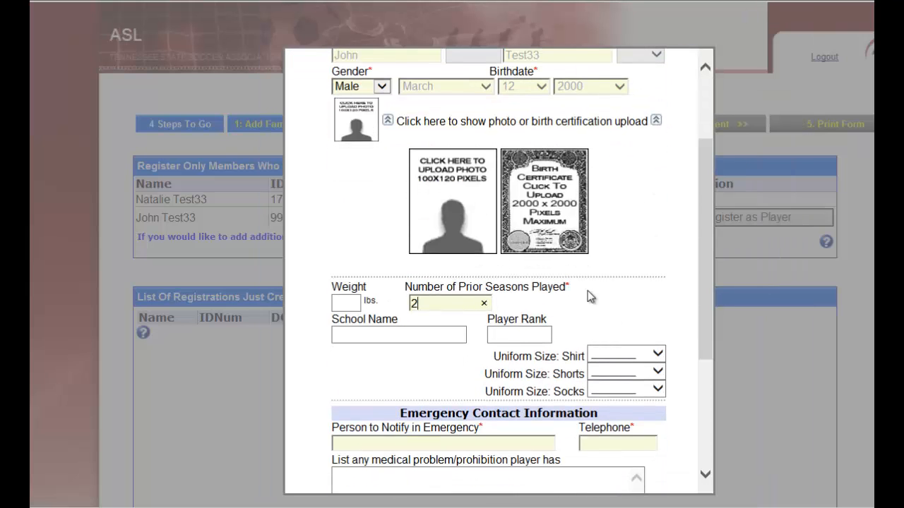
pyautogui.scroll(-5, 587, 295)
pyautogui.click(487, 244)
pyautogui.write('M')
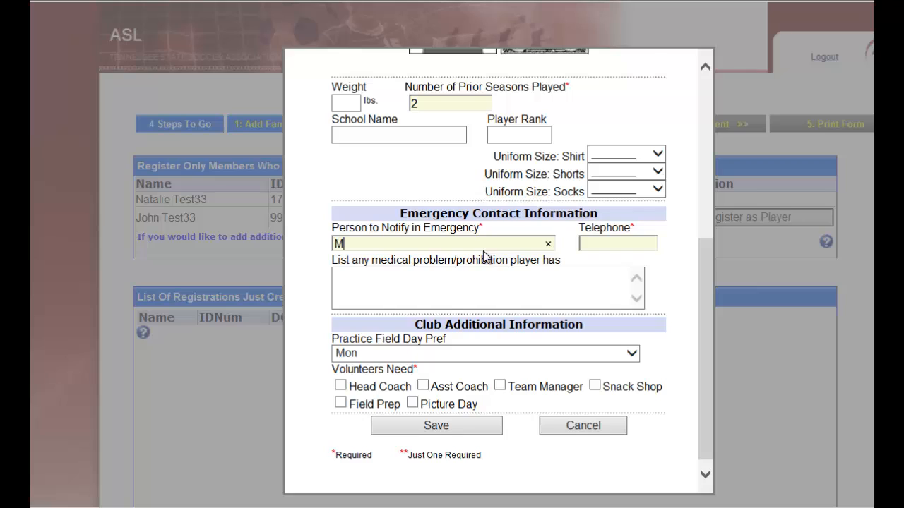
pyautogui.write('8887770000')
pyautogui.click(459, 289)
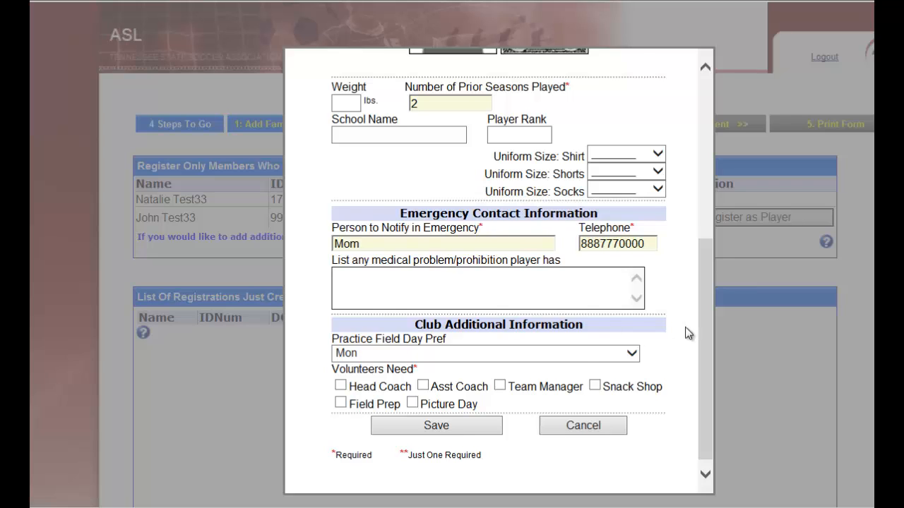
# Set the Practice Field Day Pref to Tues in the club additional information.
pyautogui.scroll(-2, 710, 377)
pyautogui.click(604, 351)
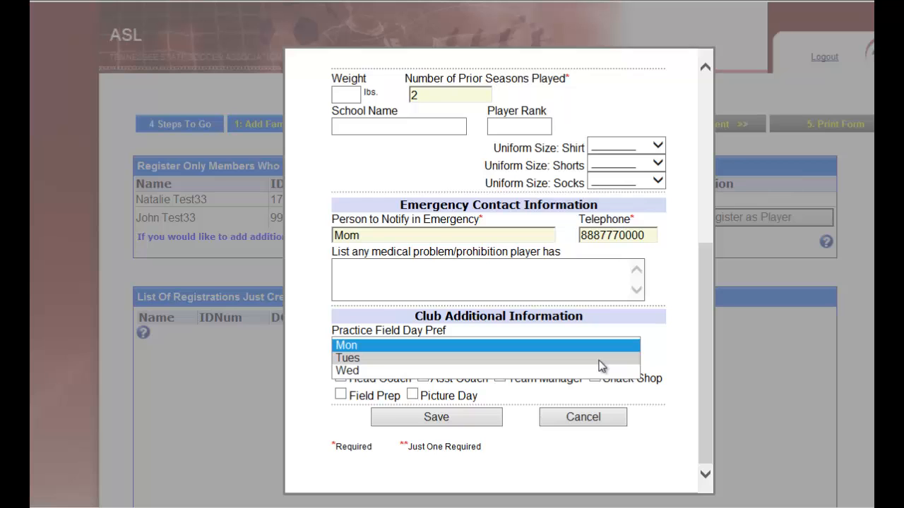
pyautogui.click(601, 359)
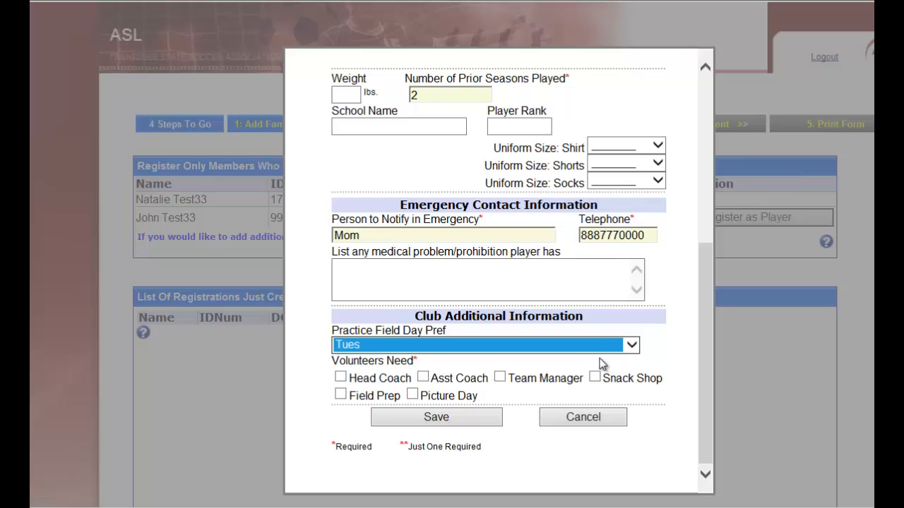
# Choose Picture Day as the volunteer role, save the player registration and continue to the agreements.
pyautogui.click(412, 396)
pyautogui.click(451, 417)
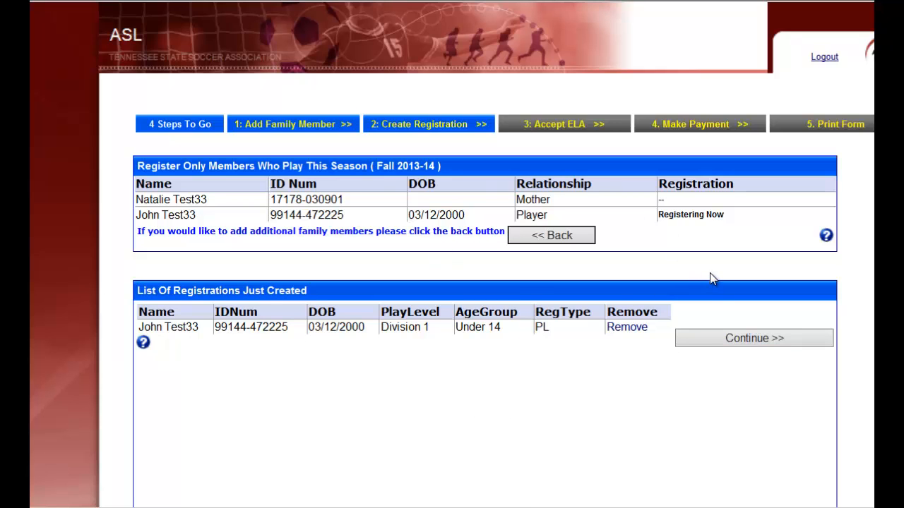
pyautogui.click(736, 339)
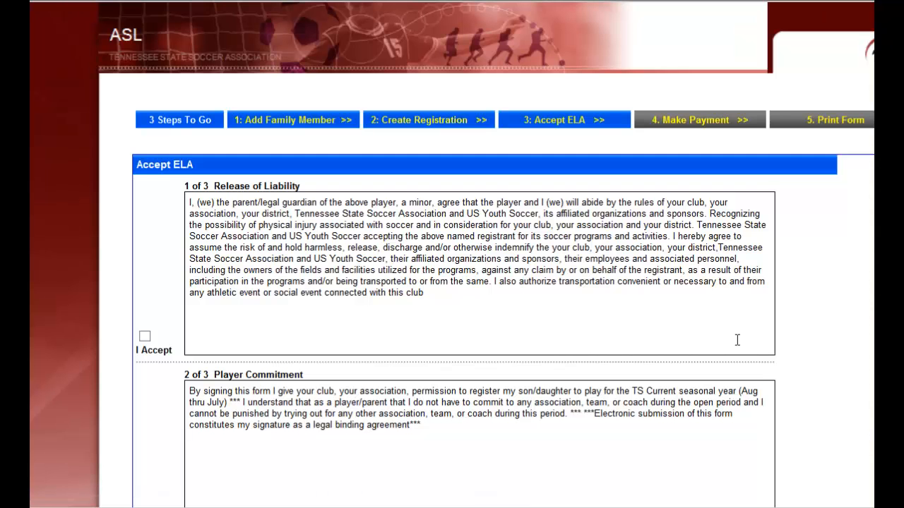
# Accept the Release of Liability and Player Commitment agreements.
pyautogui.scroll(-1, 846, 317)
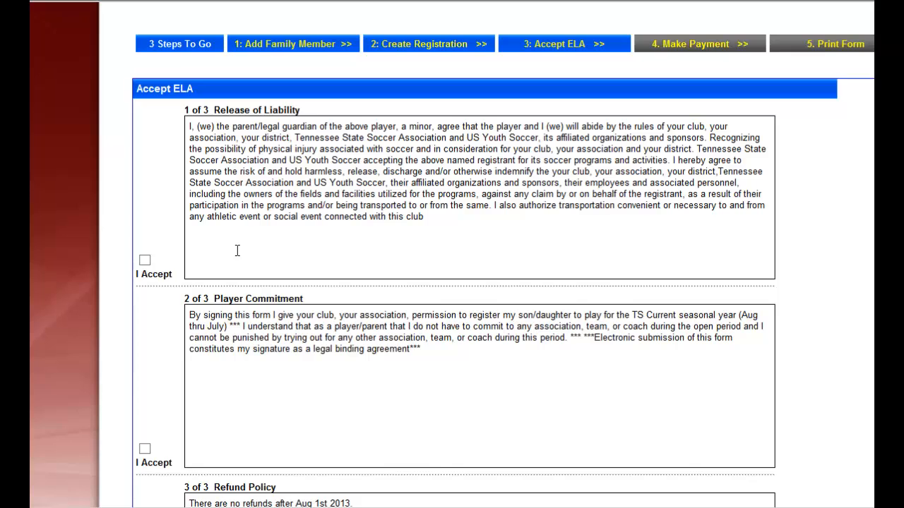
pyautogui.click(144, 260)
pyautogui.scroll(-2, 756, 286)
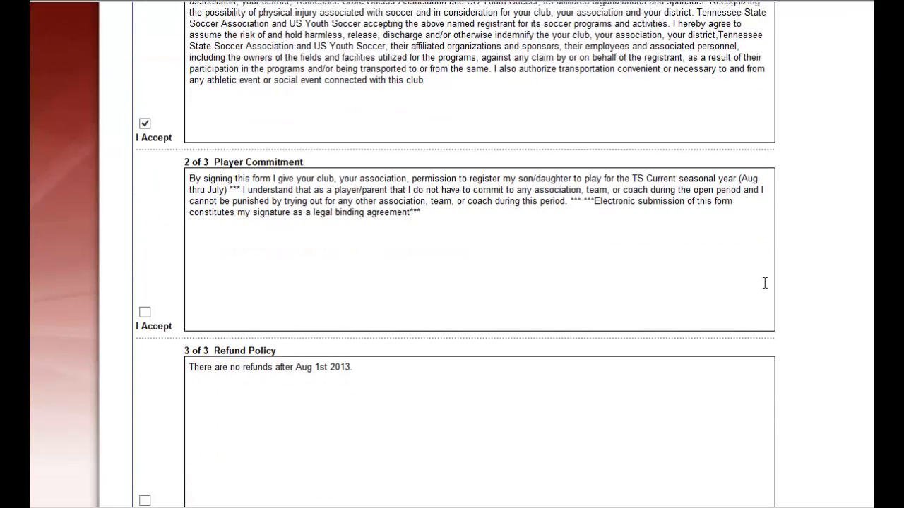
pyautogui.click(145, 297)
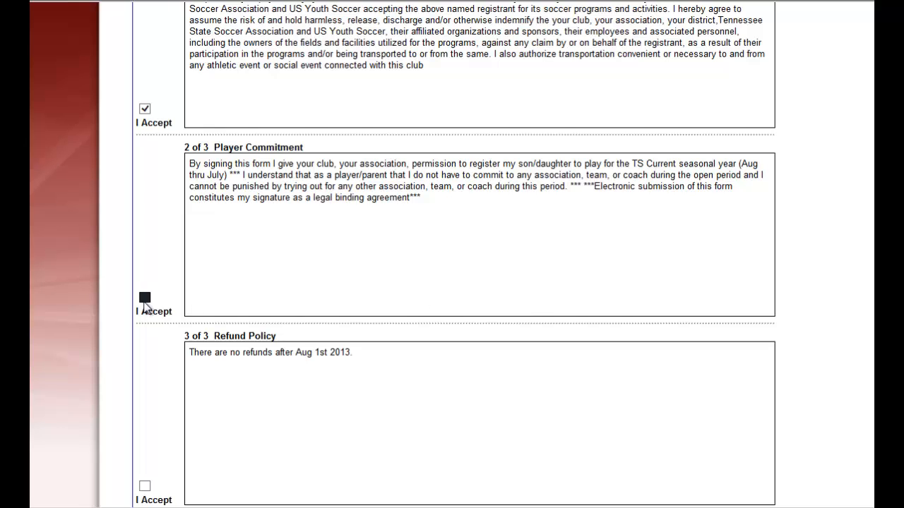
pyautogui.scroll(-2, 377, 307)
pyautogui.moveTo(370, 207); pyautogui.dragTo(171, 178)
pyautogui.click(328, 261)
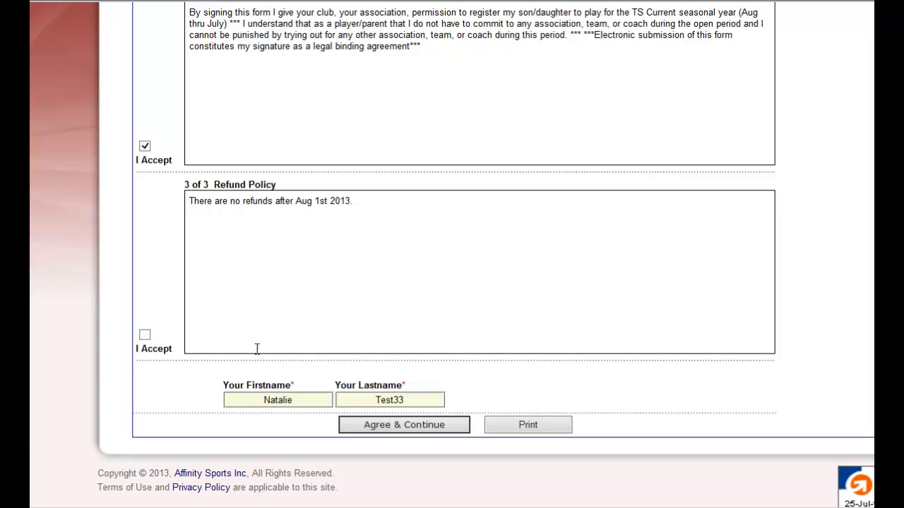
# Accept the Refund Policy and submit the agreements to proceed to payment.
pyautogui.click(418, 430)
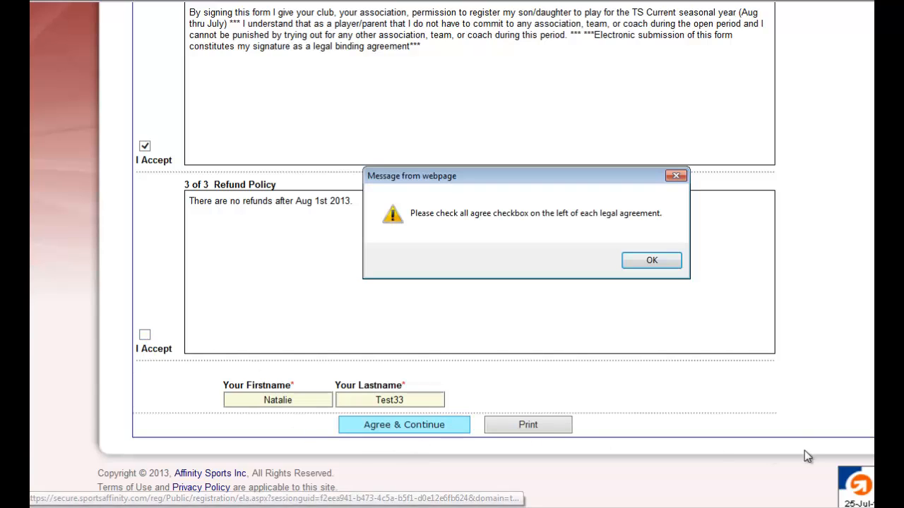
pyautogui.click(652, 261)
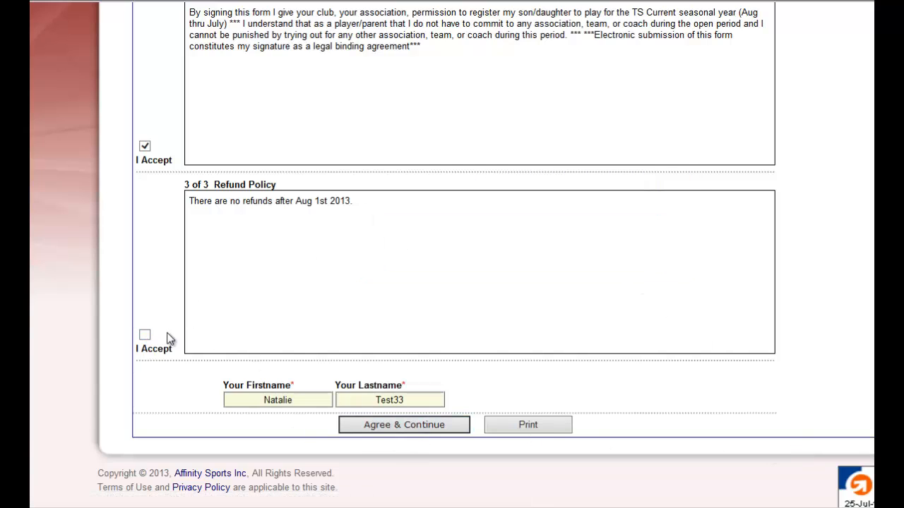
pyautogui.click(145, 335)
pyautogui.click(430, 415)
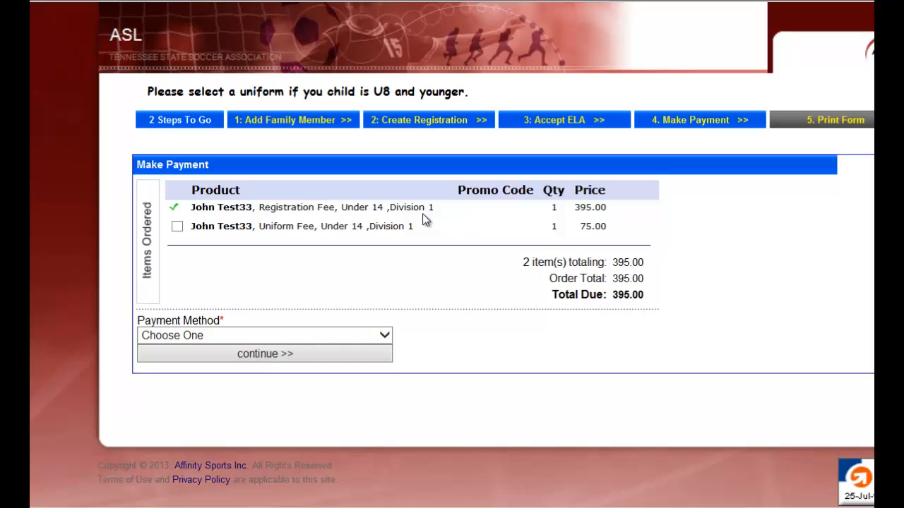
# Add the Uniform Fee to the order, set the payment method to Discover and continue to the card details.
pyautogui.click(178, 228)
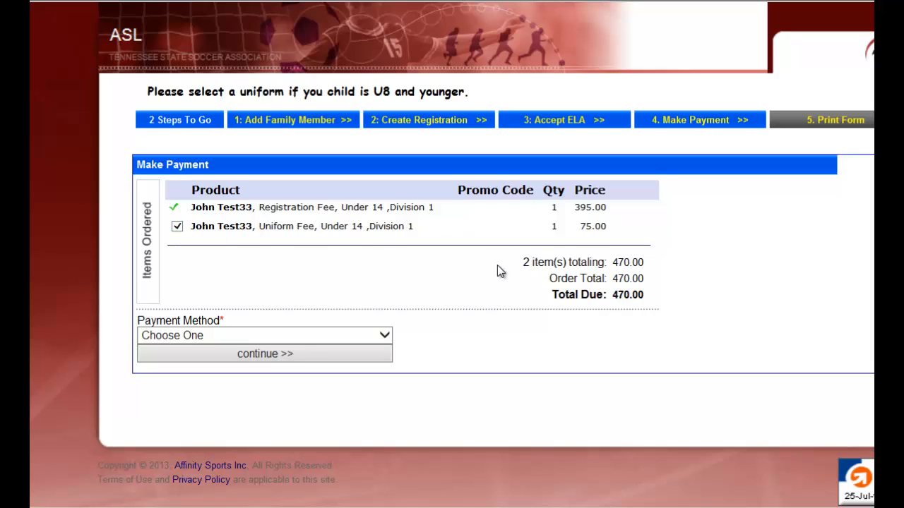
pyautogui.click(355, 334)
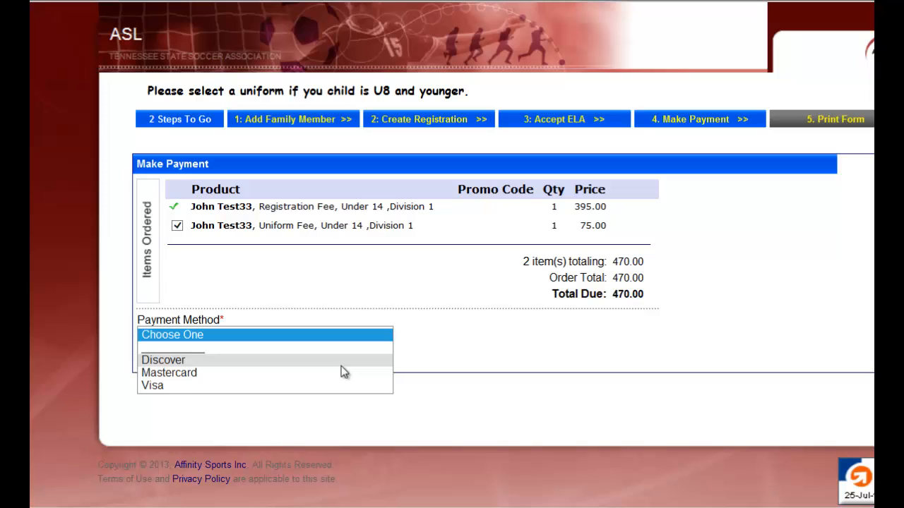
pyautogui.click(342, 364)
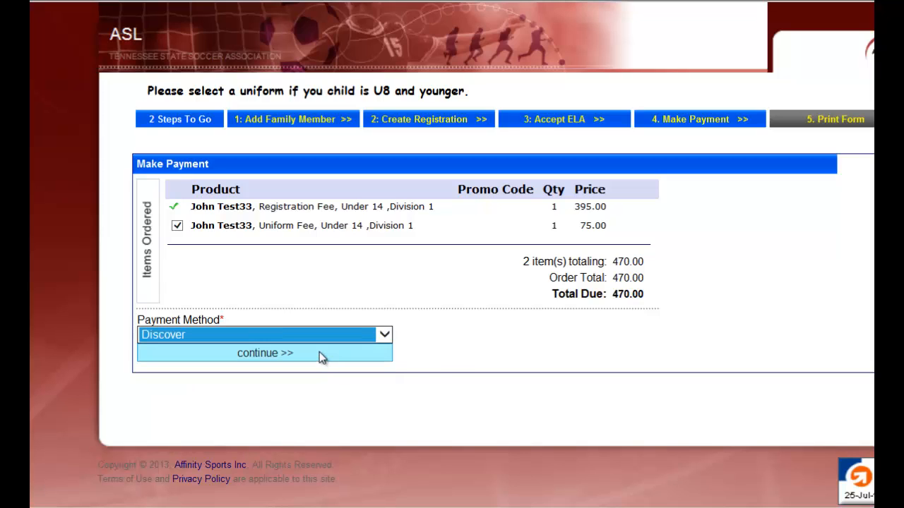
pyautogui.click(319, 354)
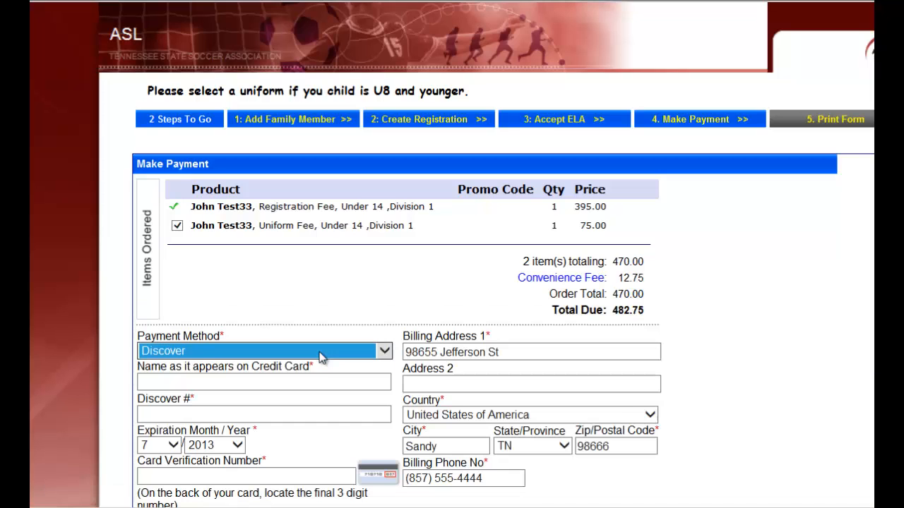
# Open the Payment Method choices in the card payment form.
pyautogui.click(463, 392)
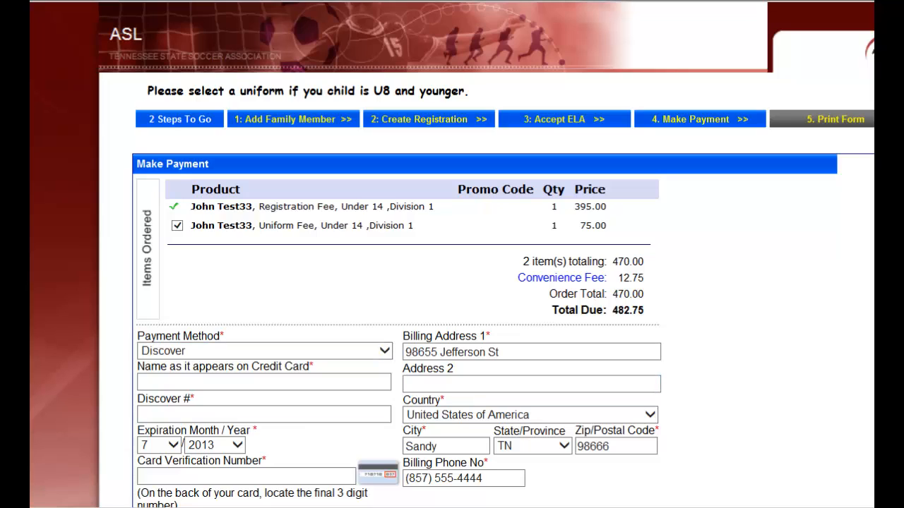
pyautogui.click(332, 353)
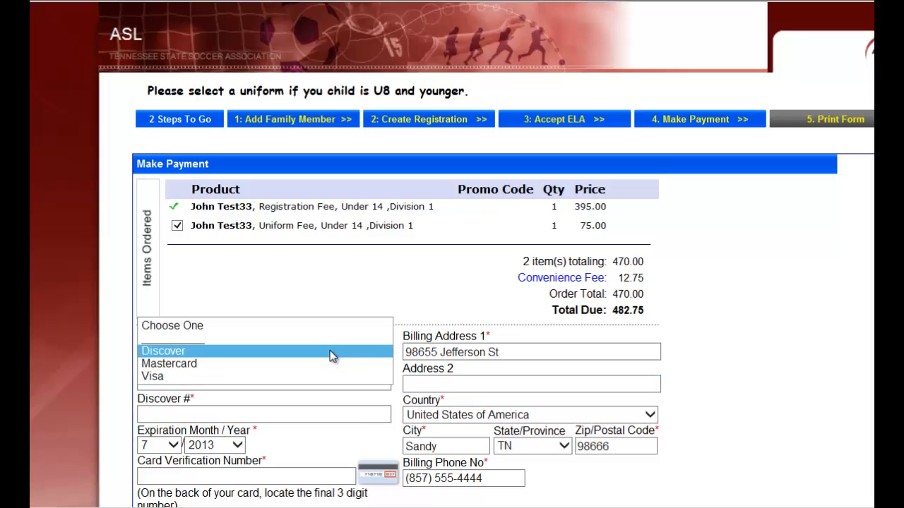